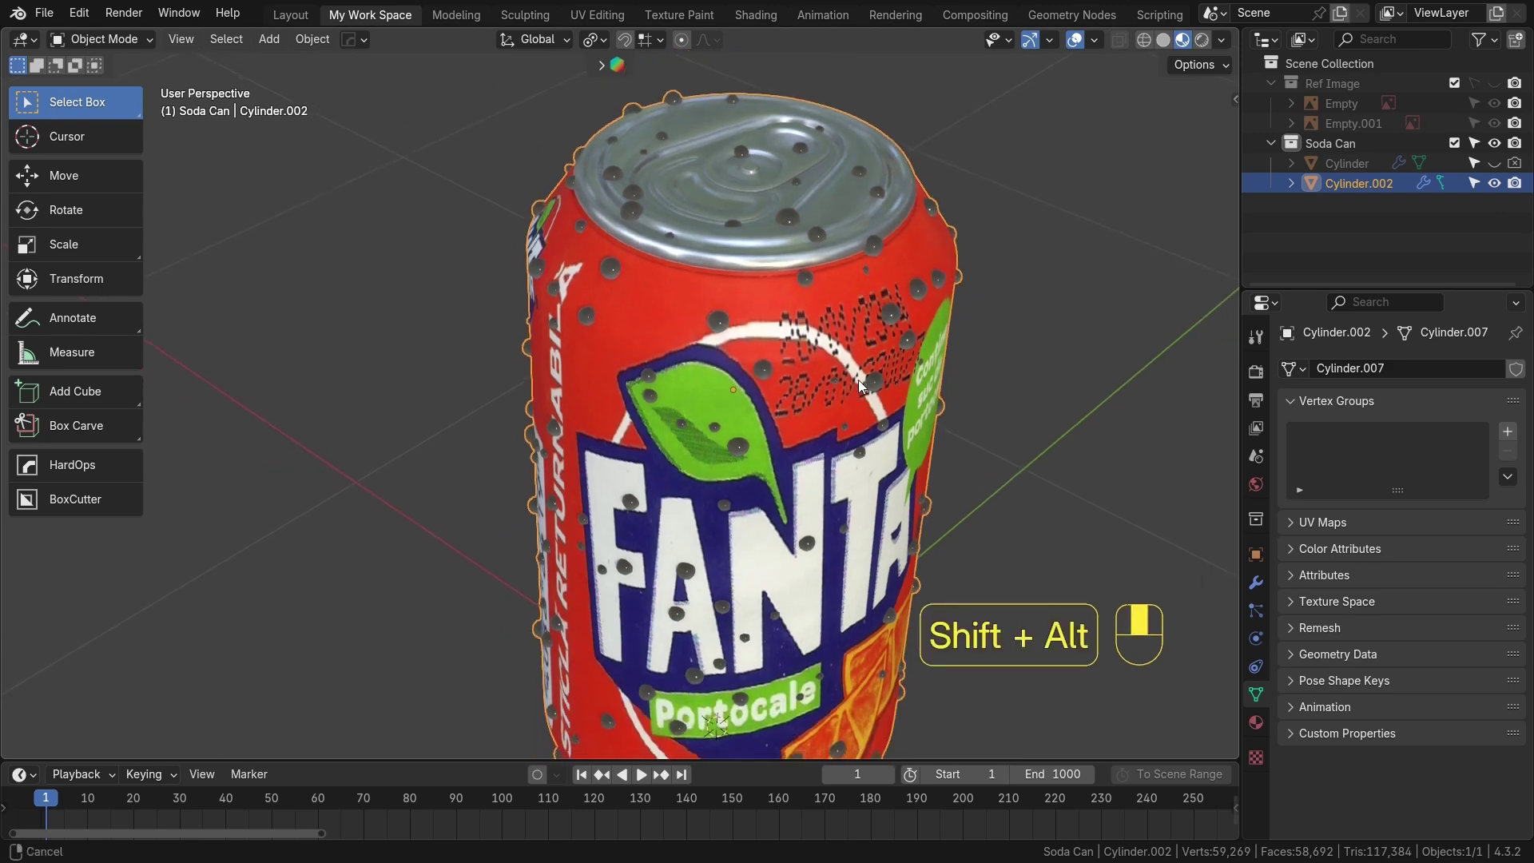
scroll(971, 281, "down", 1)
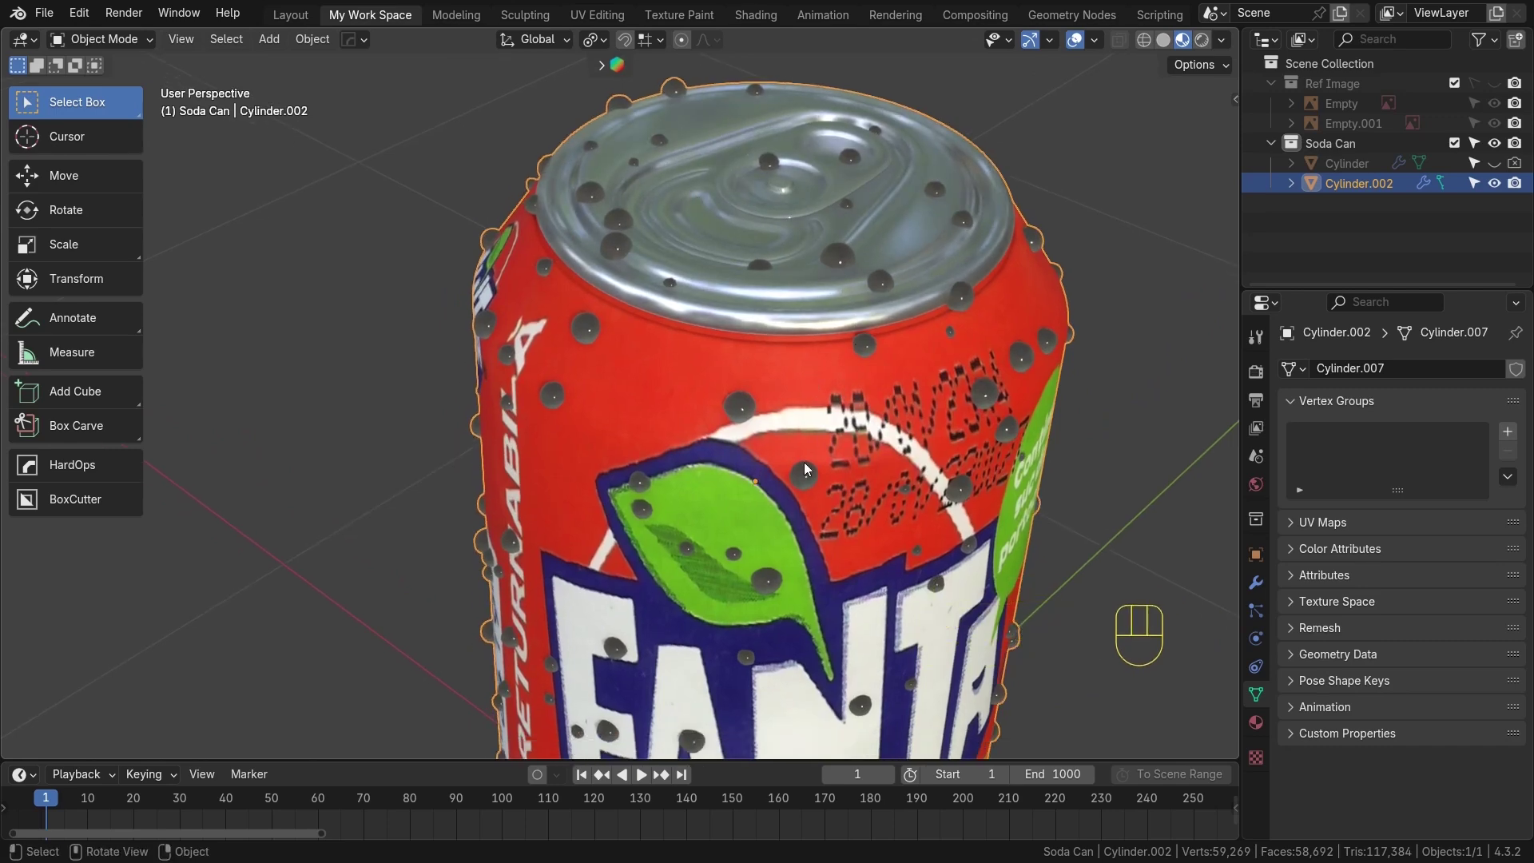
scroll(804, 464, "down", 4)
middle_click_drag(814, 530, 532, 392, "alt+shift")
middle_click_drag(803, 476, 705, 405, "alt+shift")
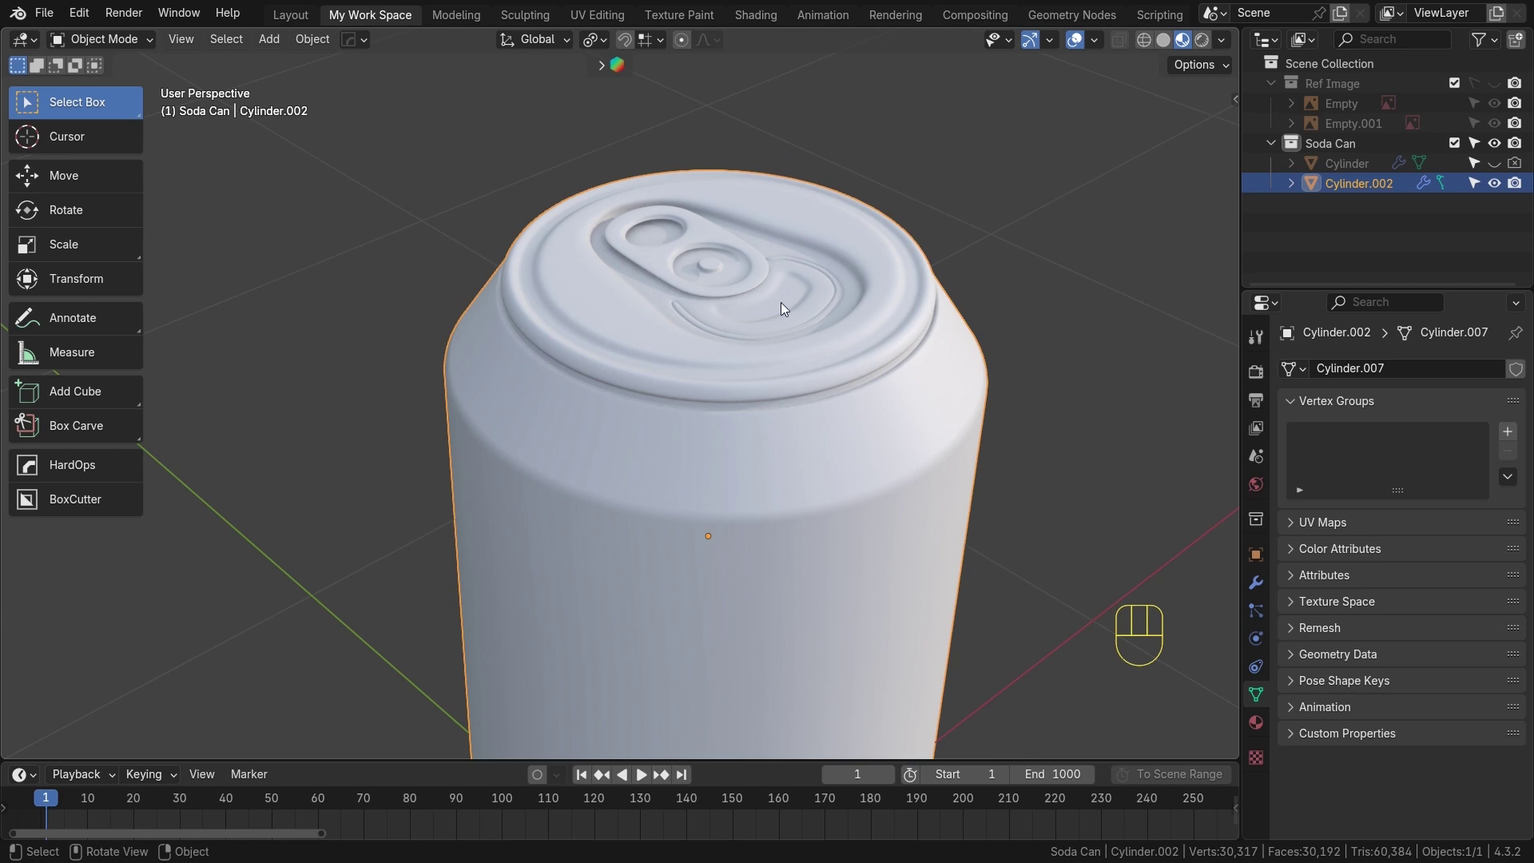
In the Shading workspace, create a new material for the can with Metallic 1.000 and Roughness 0.085
left_click(756, 14)
scroll(788, 233, "down", 5)
middle_click_drag(874, 267, 847, 220, "shift")
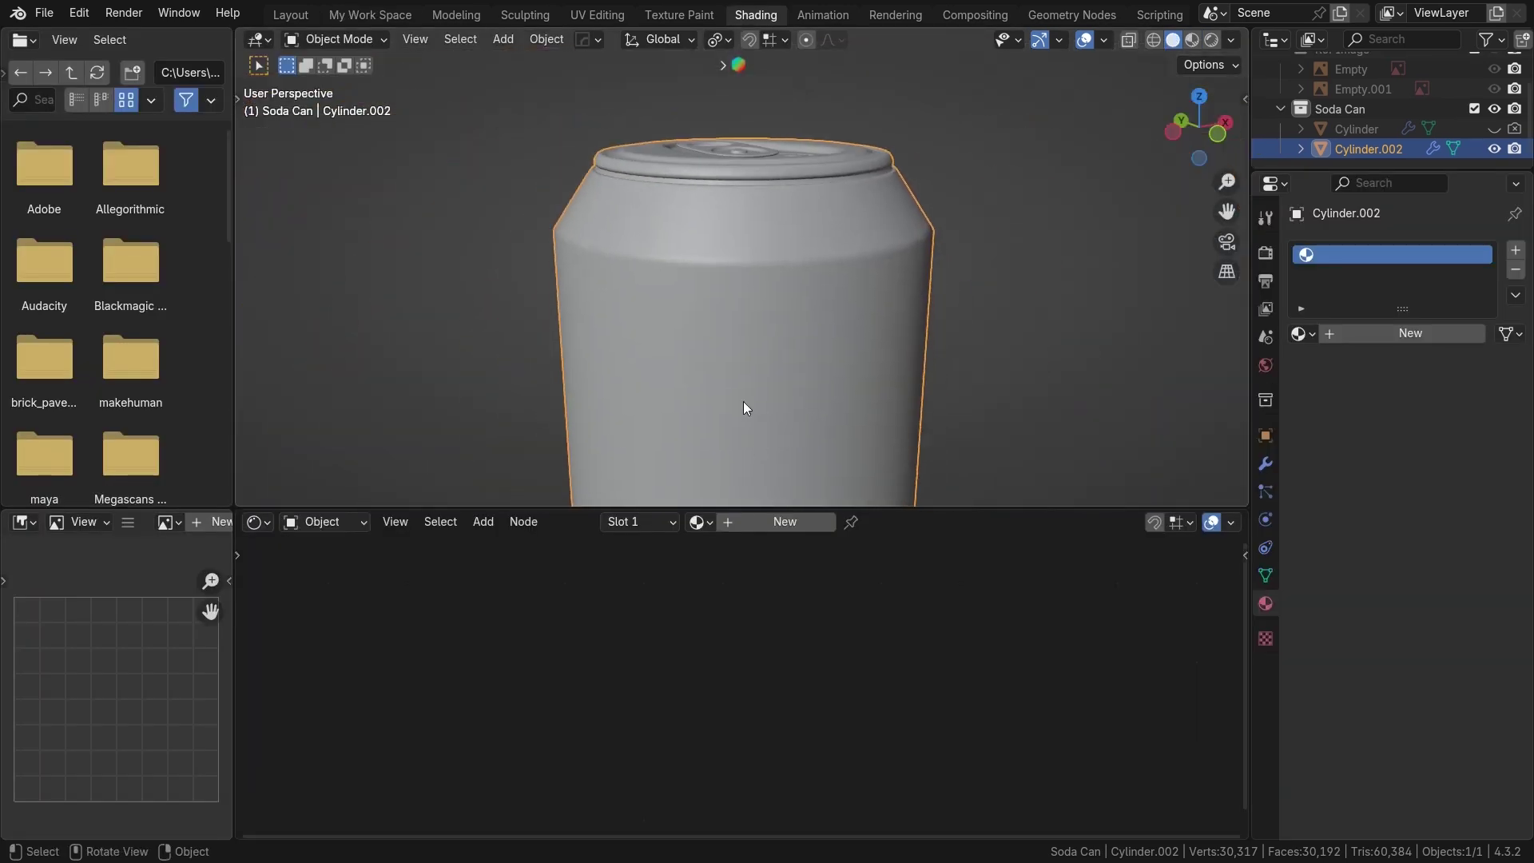
scroll(801, 312, "down", 2)
left_click(784, 521)
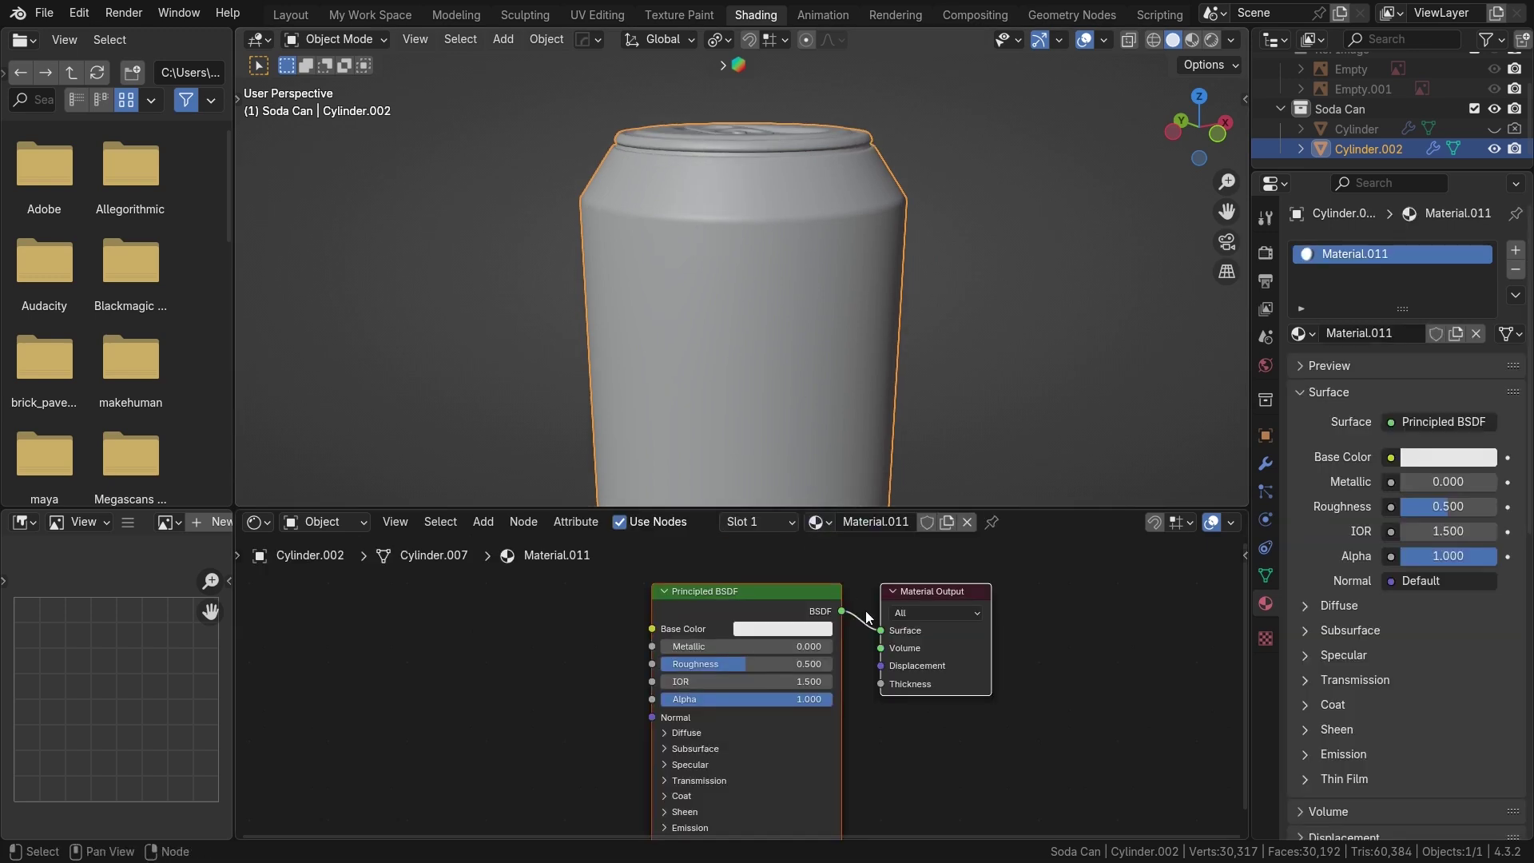
scroll(847, 621, "up", 2)
left_click_drag(667, 647, 733, 669)
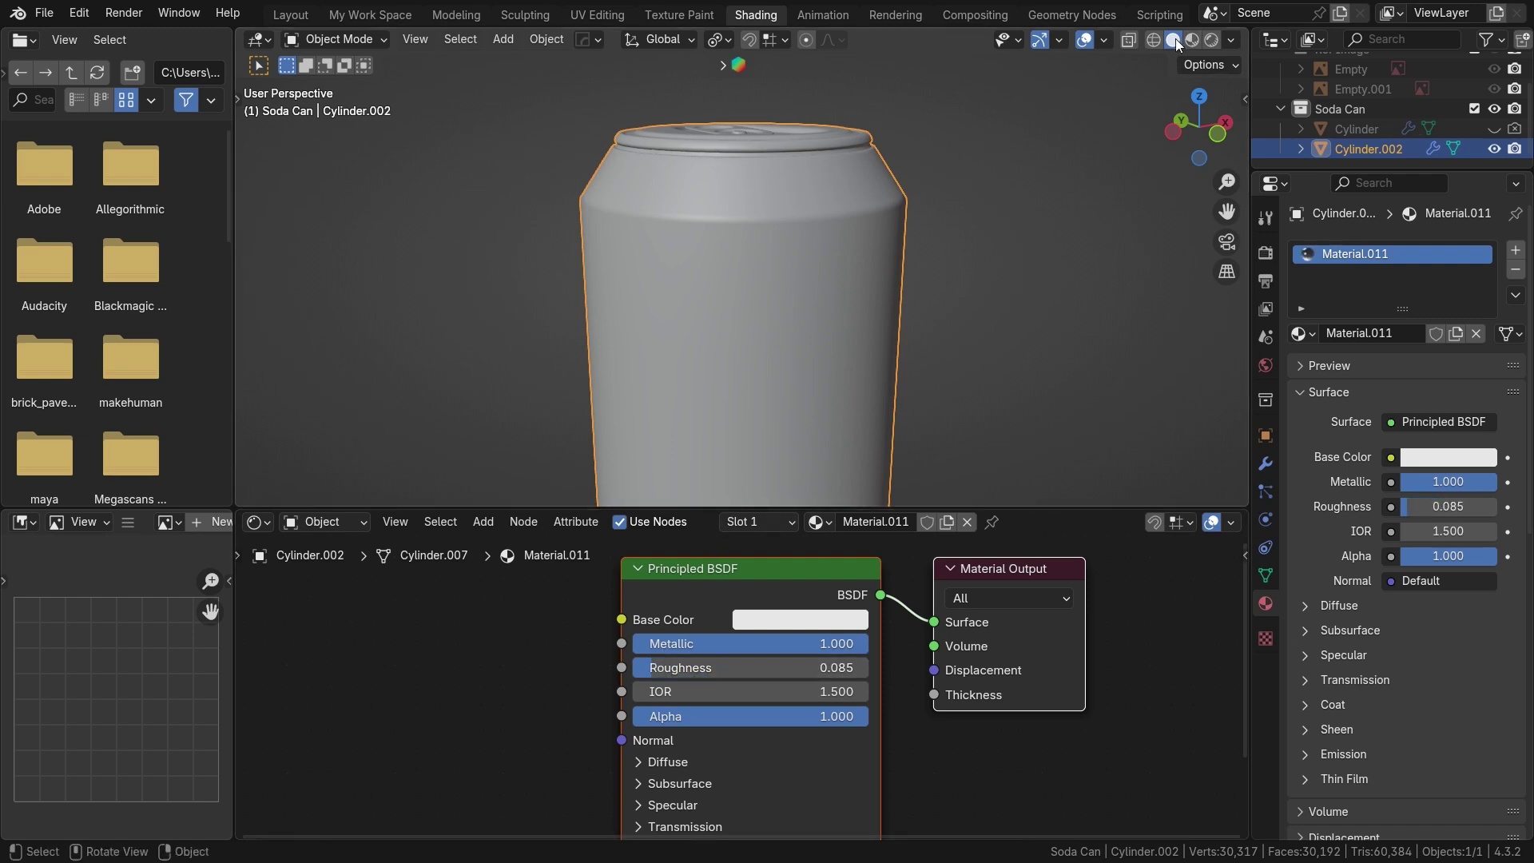
Inspect the metallic material on the can's lid and body in Material Preview, finishing in a front view with Solid shading
left_click(1196, 44)
mouse_move(751, 264)
middle_mouse_down()
mouse_move(763, 200)
mouse_move(784, 427)
middle_mouse_up()
scroll(799, 383, "up", 6)
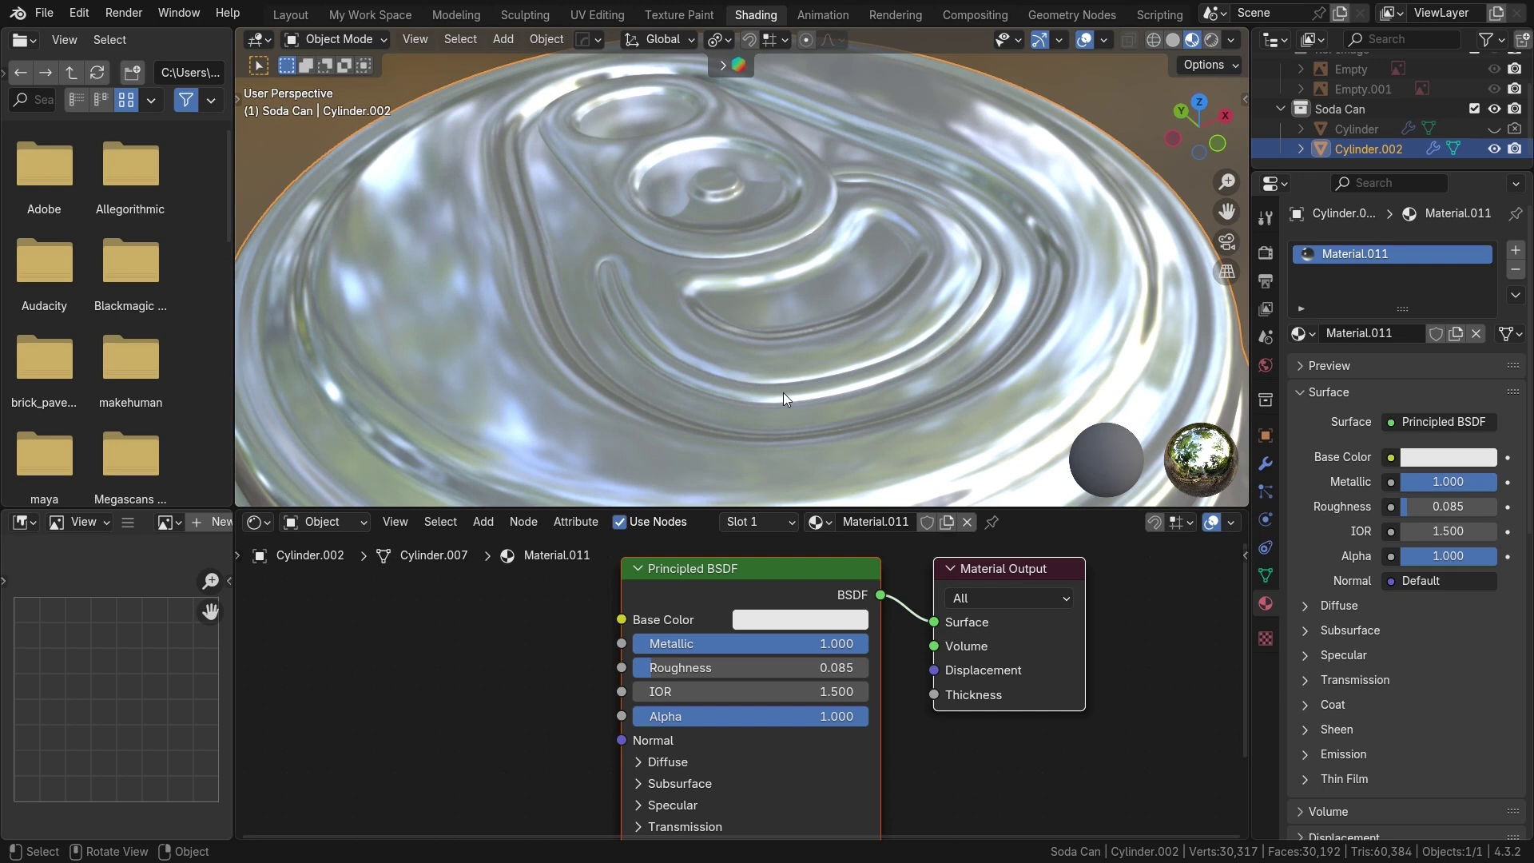
scroll(783, 391, "down", 5)
middle_click_drag(783, 391, 781, 297)
key("KP_1")
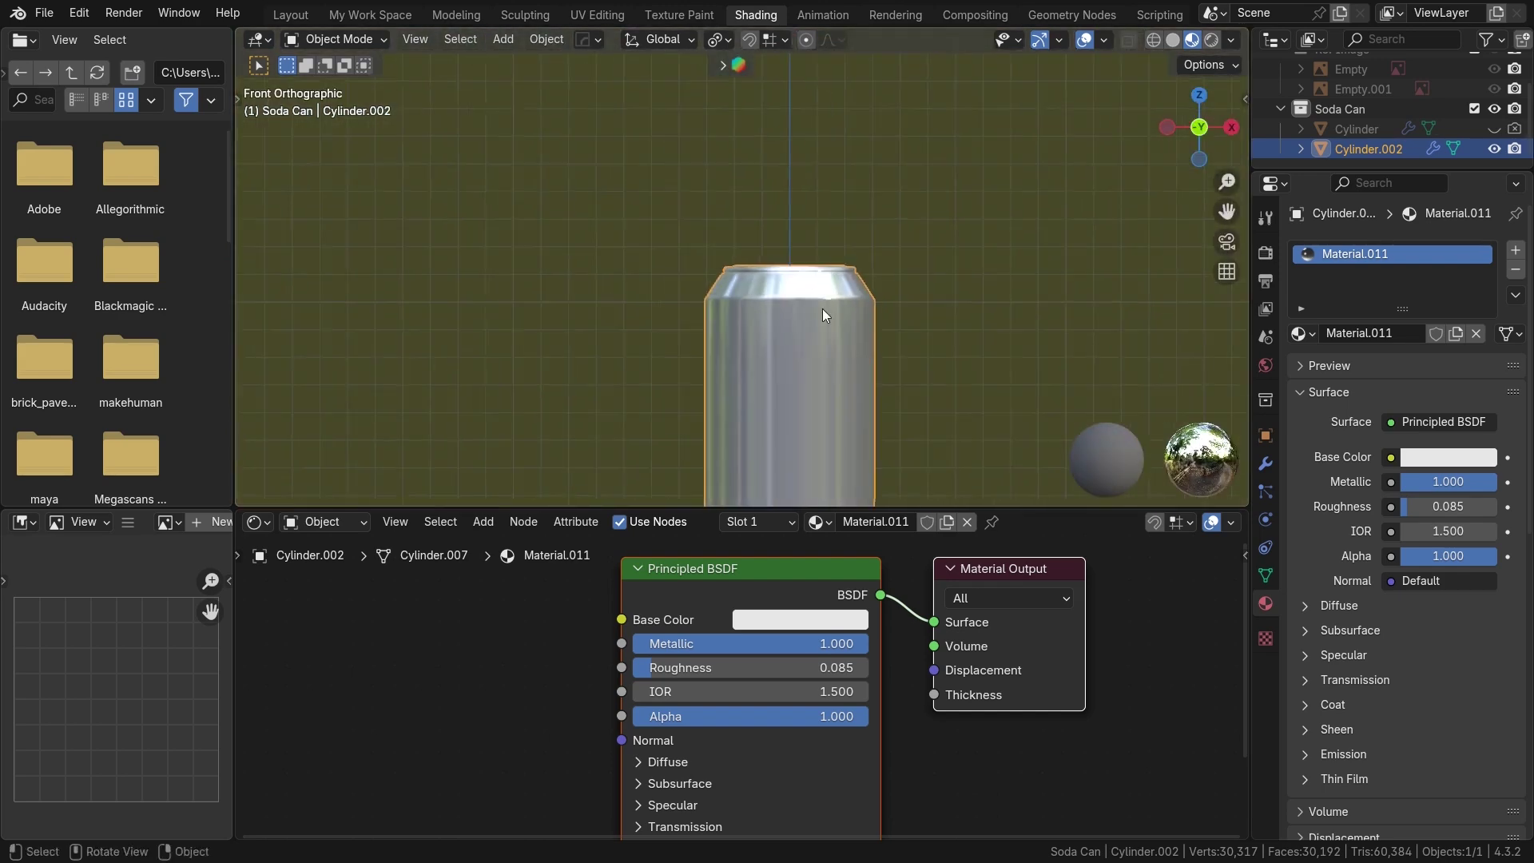
middle_click_drag(831, 348, 817, 251, "shift")
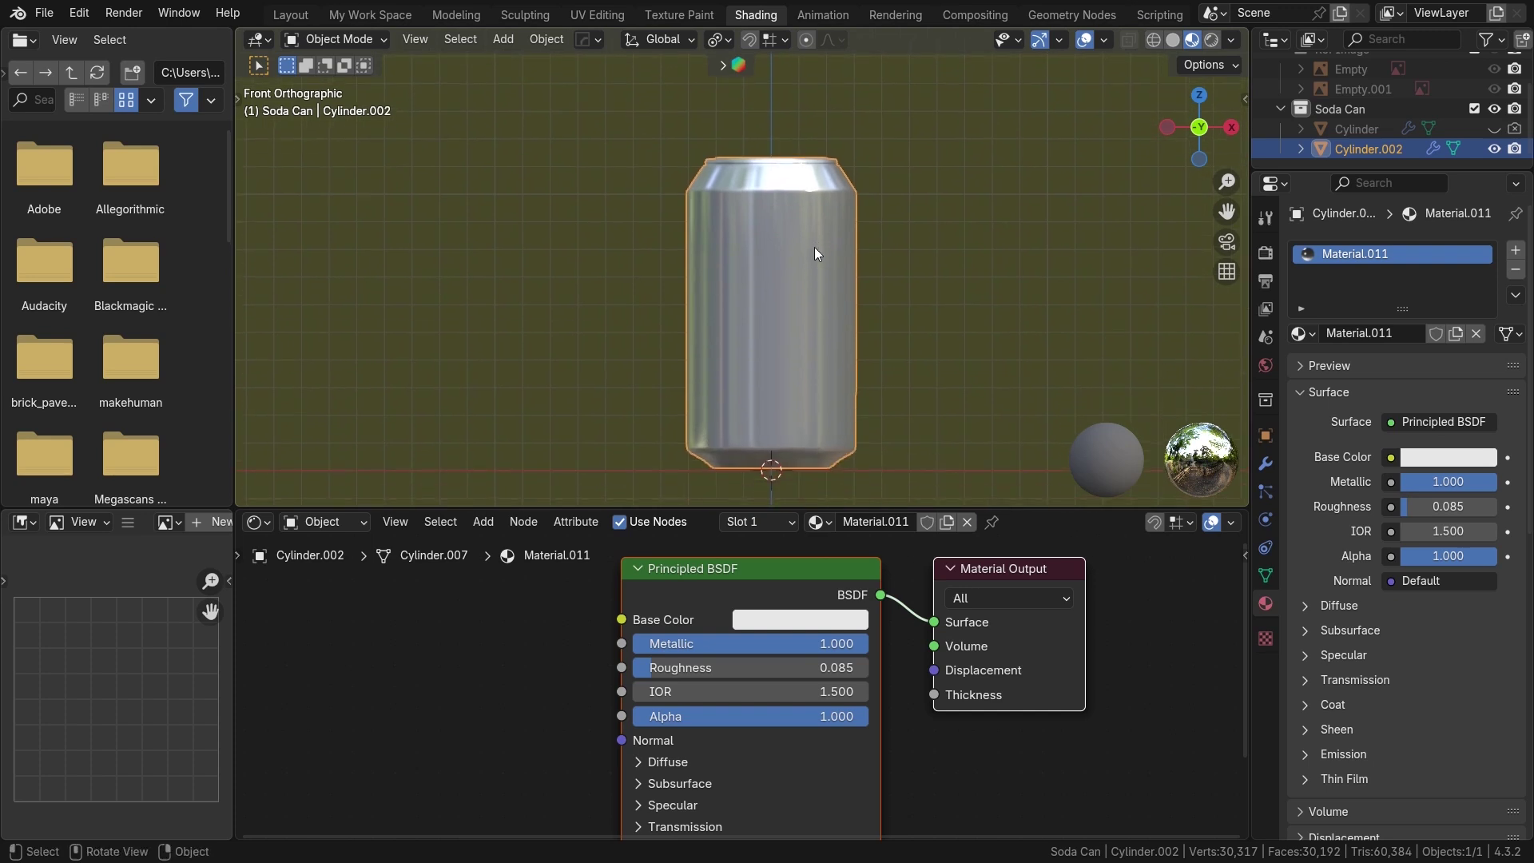
key("z")
left_click(966, 252)
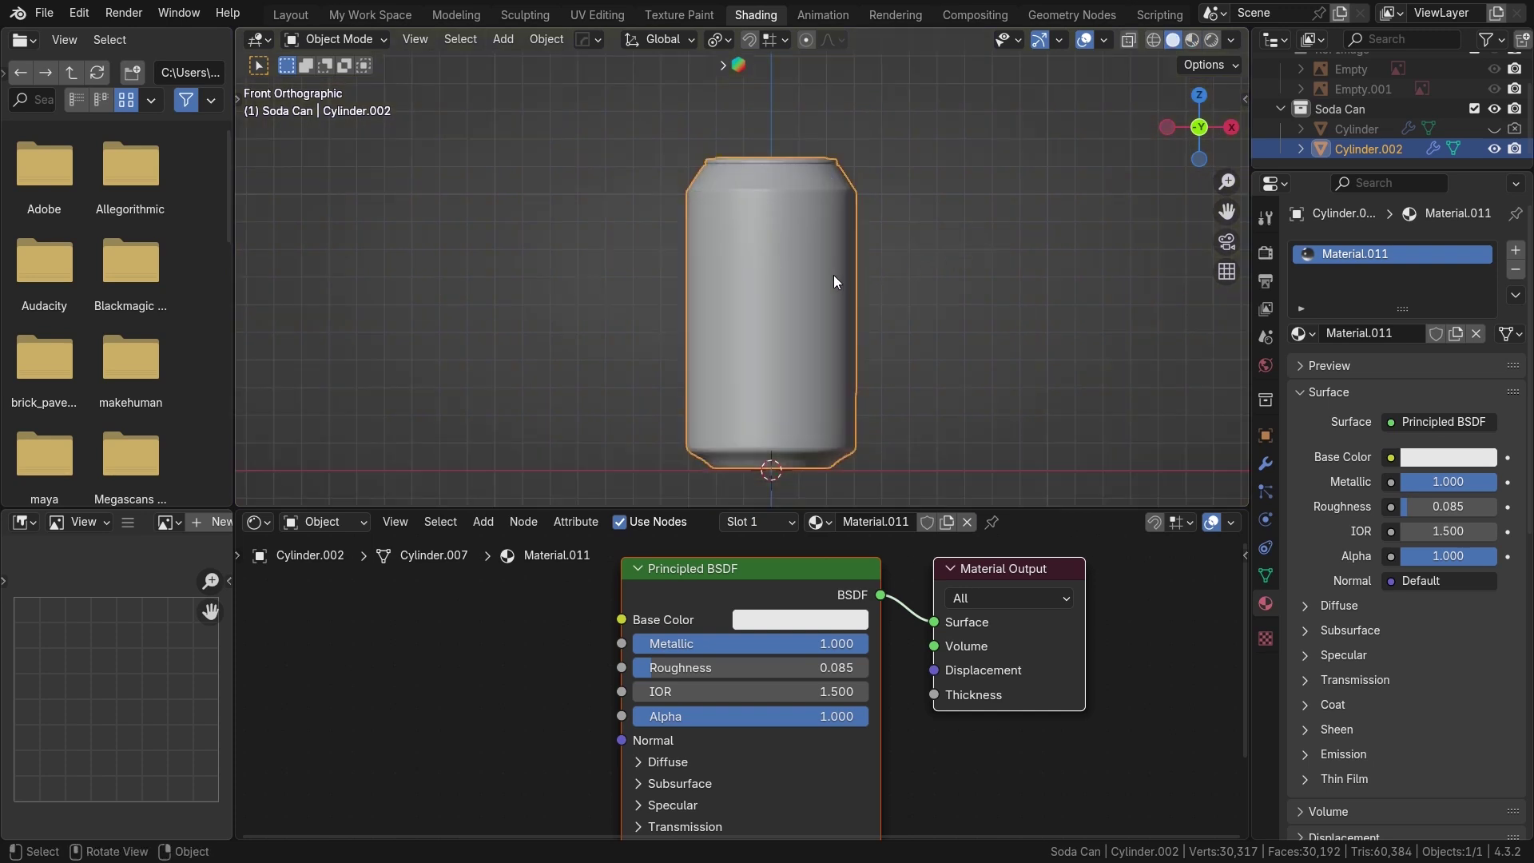
Enter Edit Mode on the can and select the face loops around the neck just beneath the rim
scroll(839, 274, "up", 4)
key("Tab")
scroll(836, 301, "down", 4)
middle_click_drag(836, 302, 810, 249, "shift")
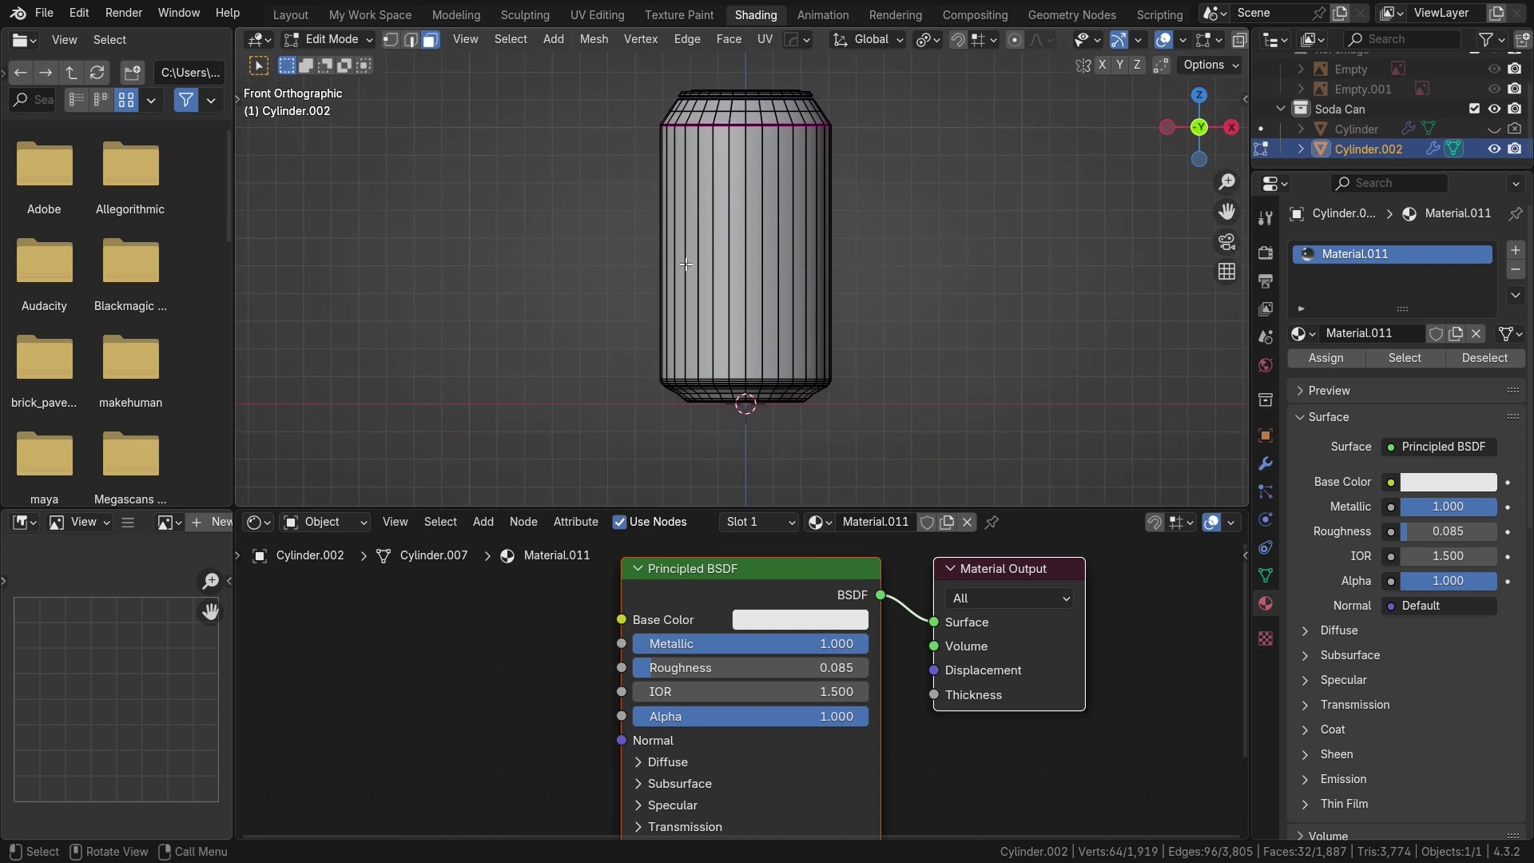
scroll(837, 331, "up", 1)
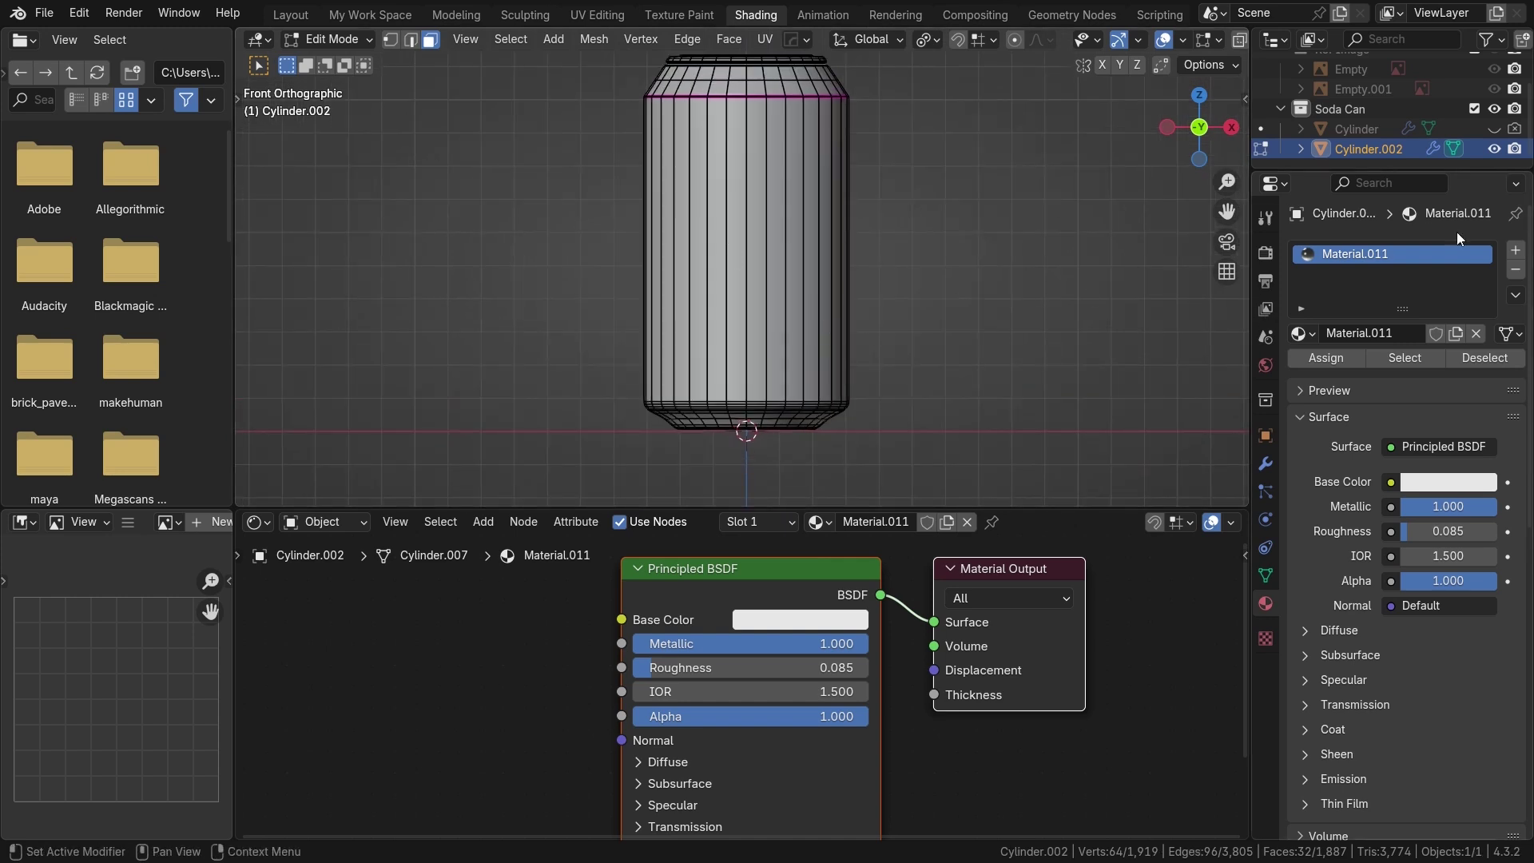
scroll(677, 226, "up", 2)
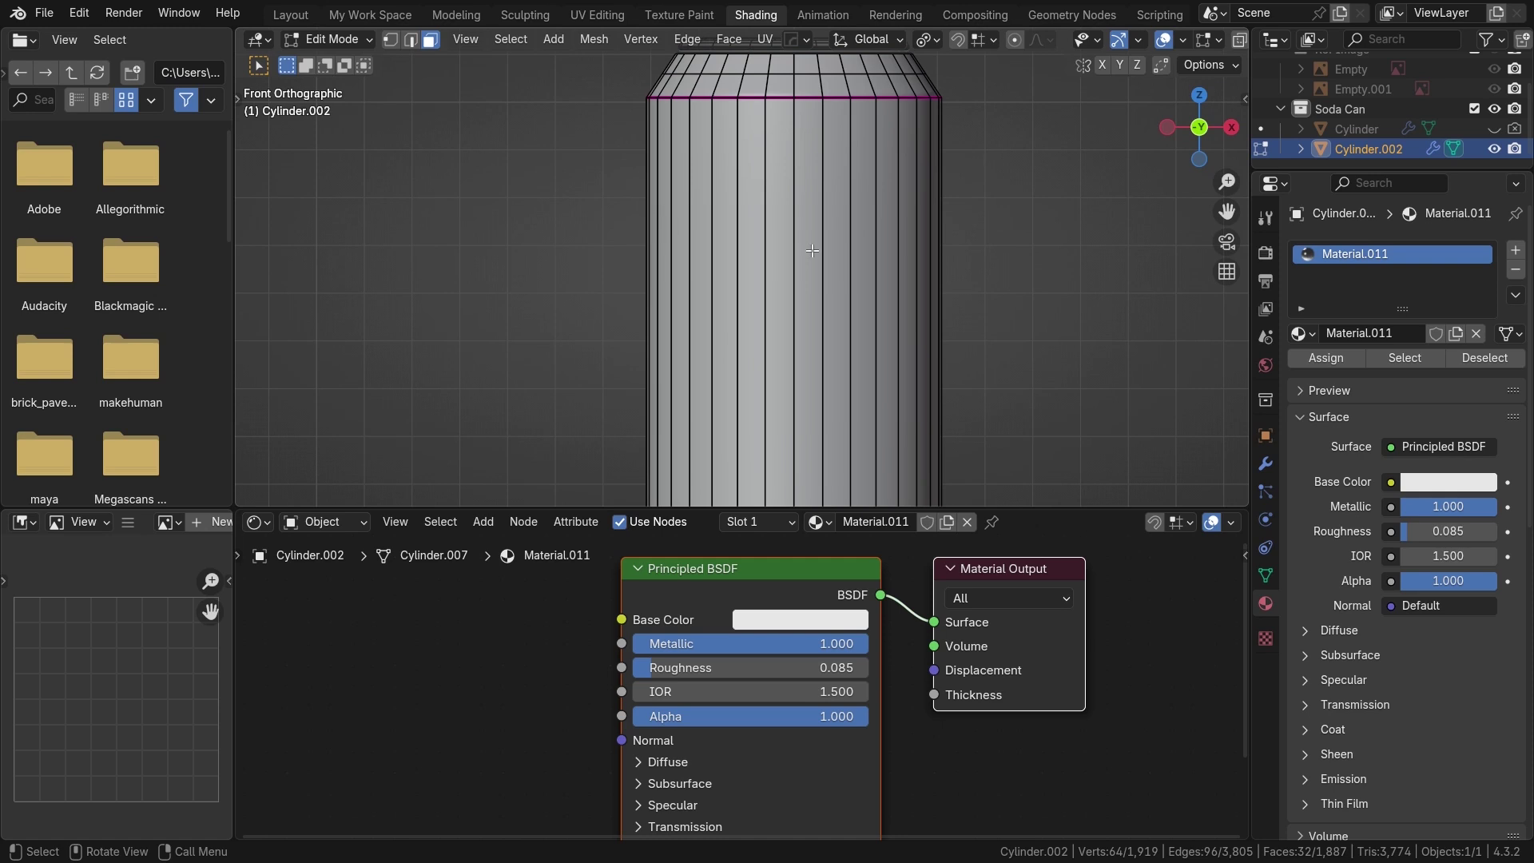
scroll(812, 251, "up", 2)
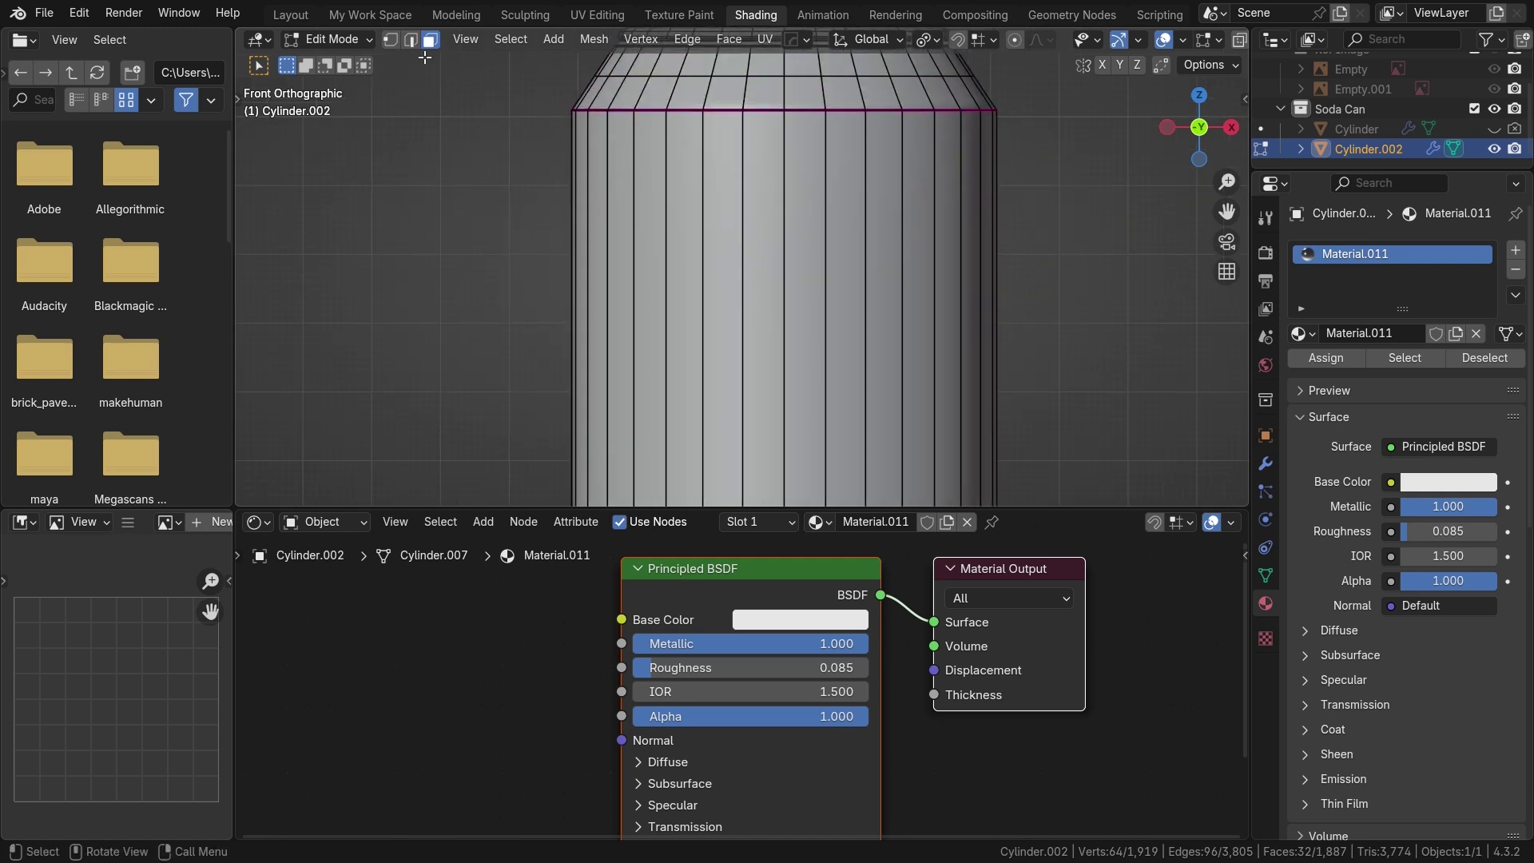
middle_click_drag(789, 272, 782, 340, "shift")
scroll(782, 336, "up", 1)
middle_click_drag(775, 246, 784, 302, "shift")
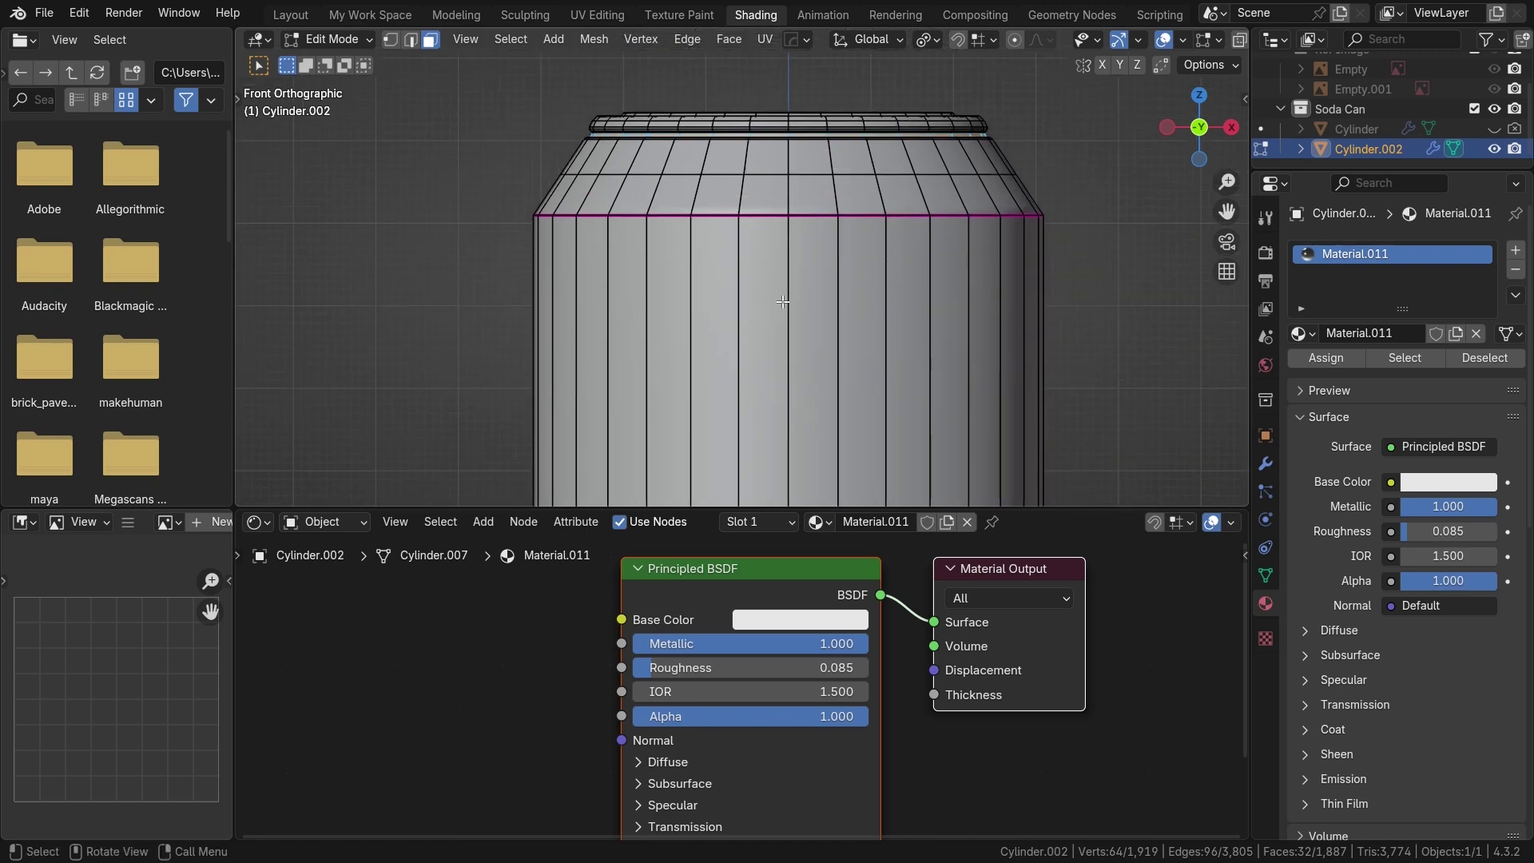
scroll(784, 217, "up", 3)
scroll(780, 285, "up", 2, "shift")
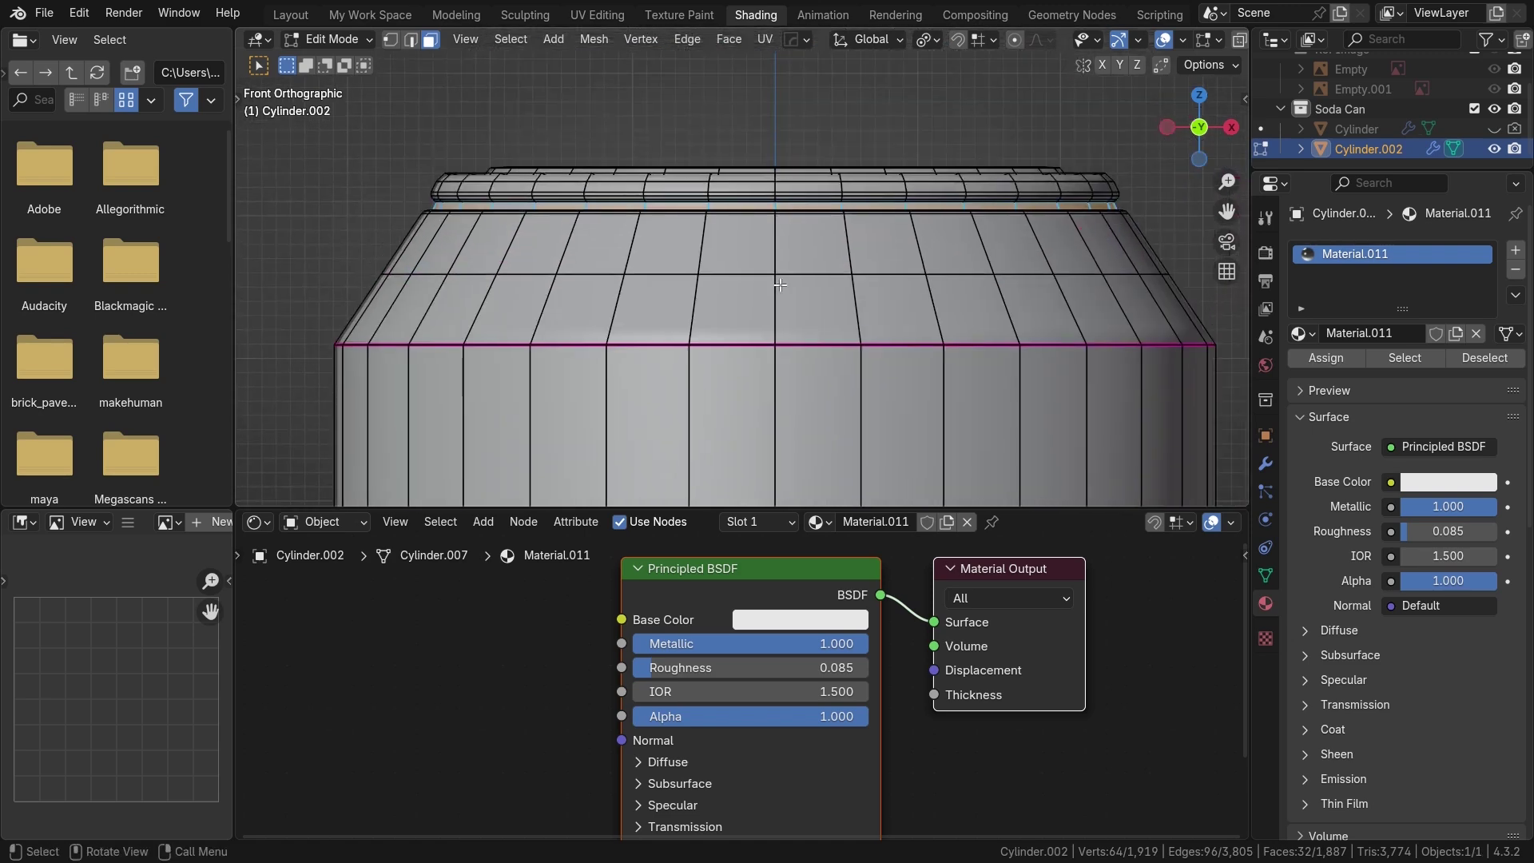
scroll(771, 240, "up", 2)
left_click(773, 255)
scroll(777, 264, "up", 4)
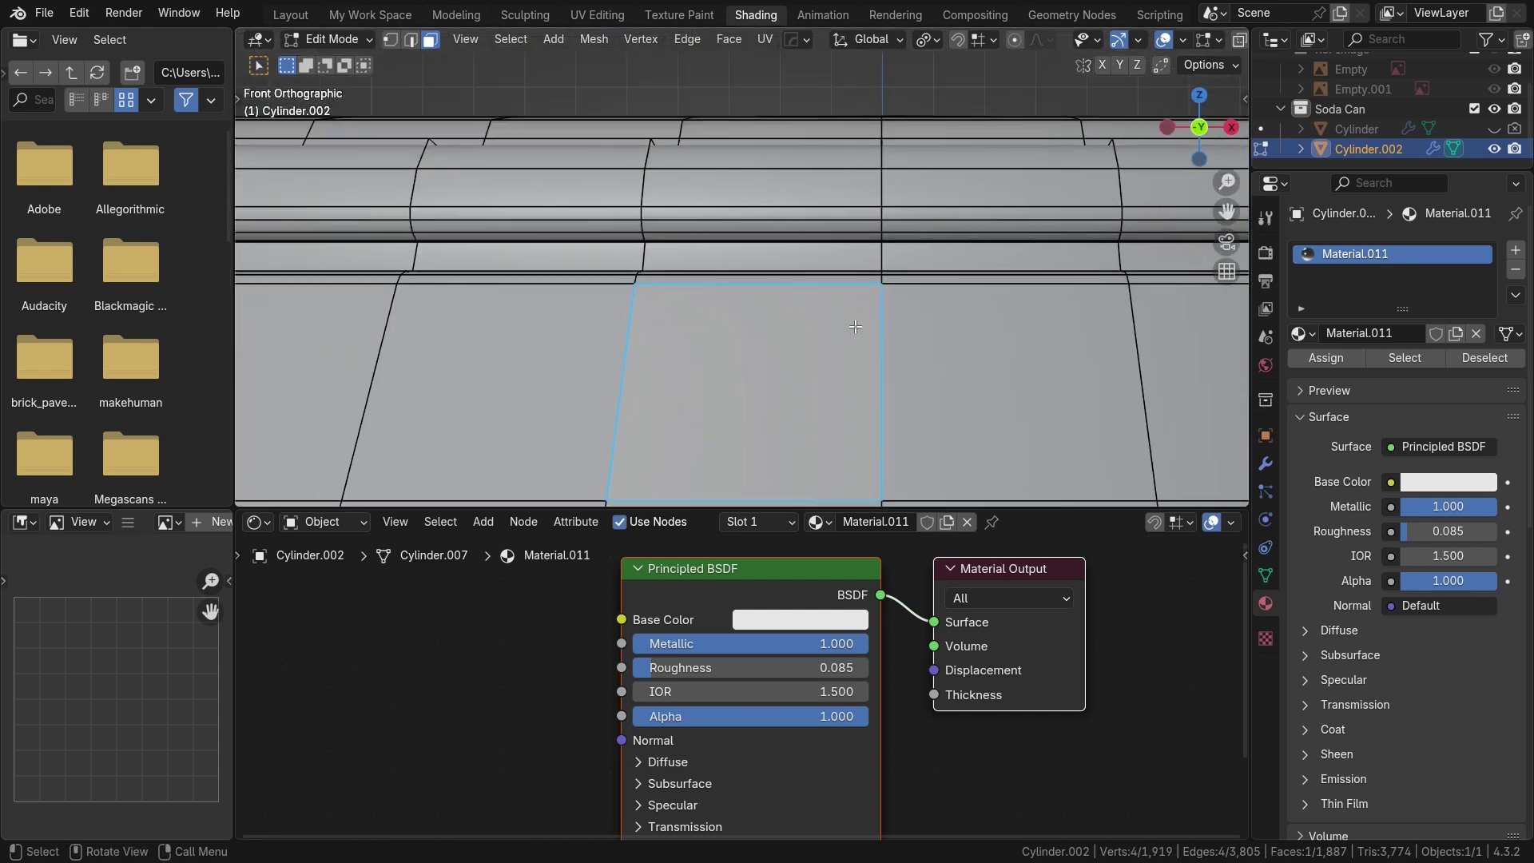
middle_click_drag(779, 268, 812, 282, "shift")
scroll(814, 283, "up", 4)
middle_click_drag(927, 294, 836, 294, "shift")
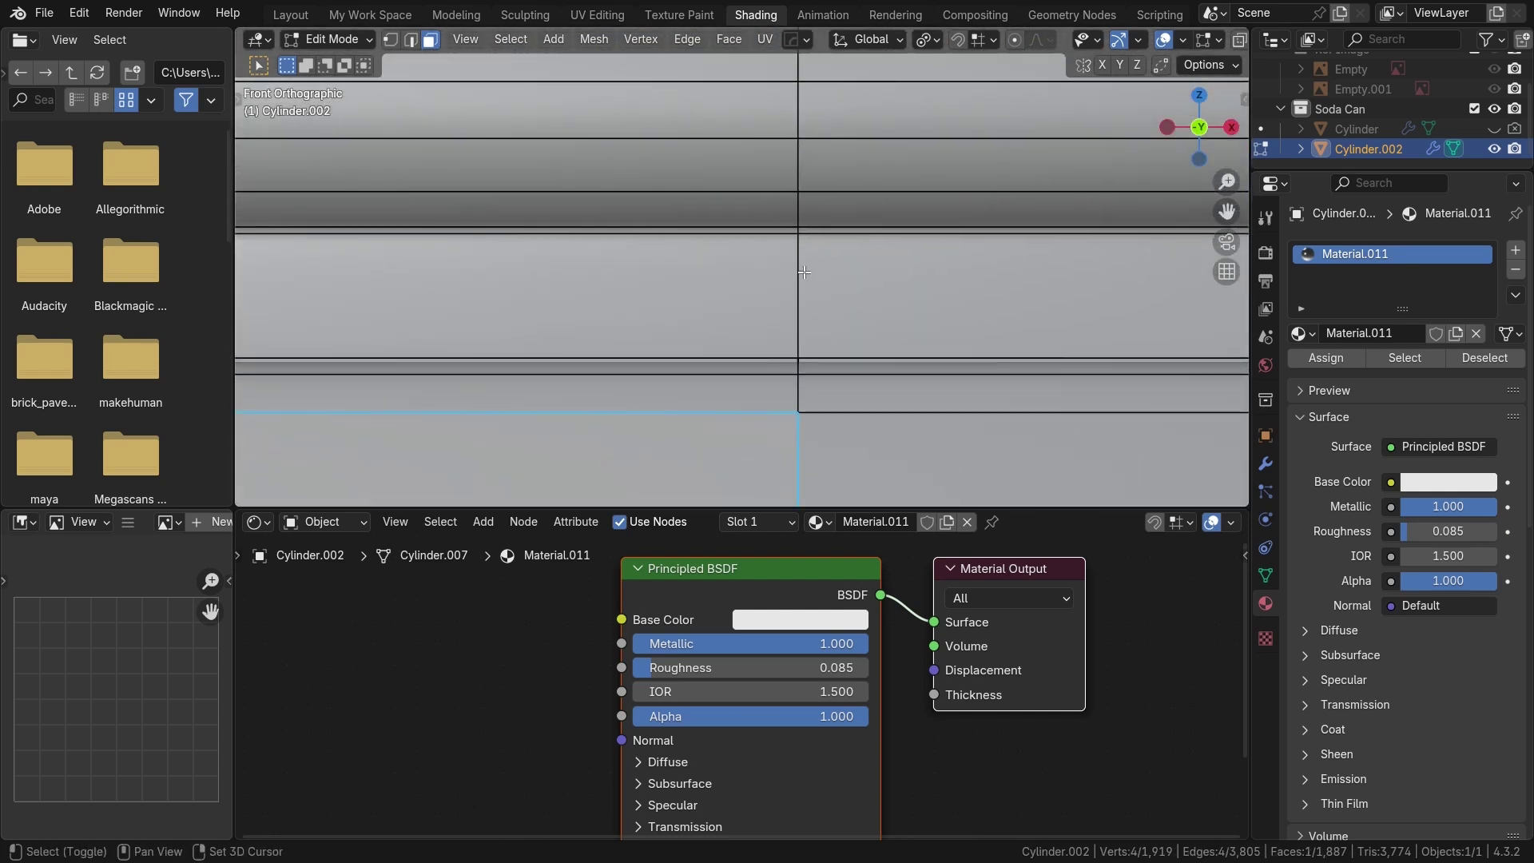
scroll(796, 263, "up", 1)
left_click(817, 309, "alt")
left_click(810, 385, "alt+shift")
middle_click_drag(811, 385, 855, 449)
left_click(858, 476, "alt+shift")
Add the remaining narrow face loops in the neck groove below the rim to the selection
key("alt+z")
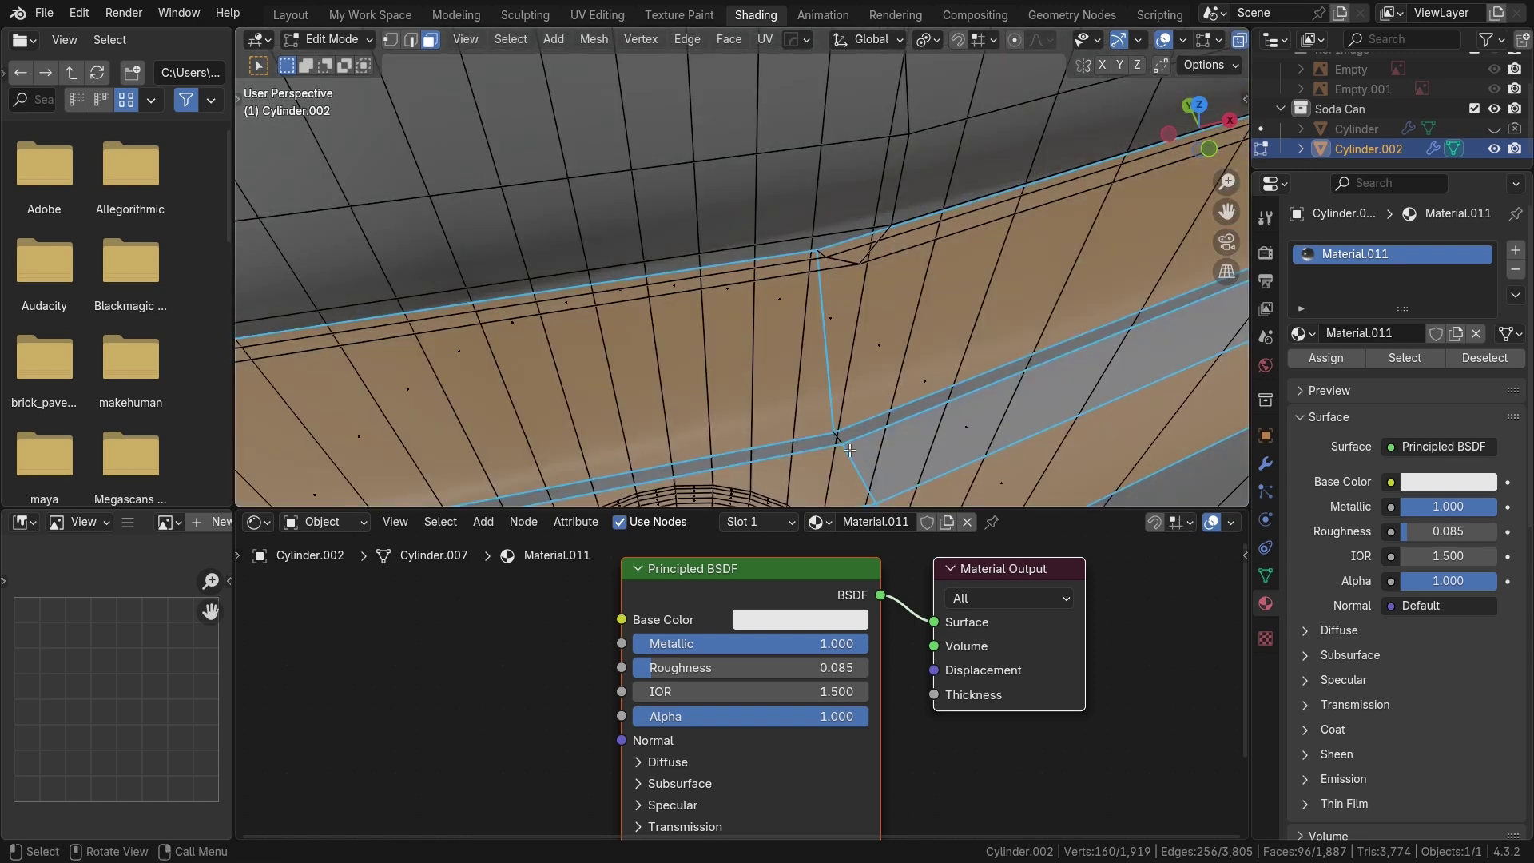
key("alt+z")
left_click(840, 440, "alt+shift")
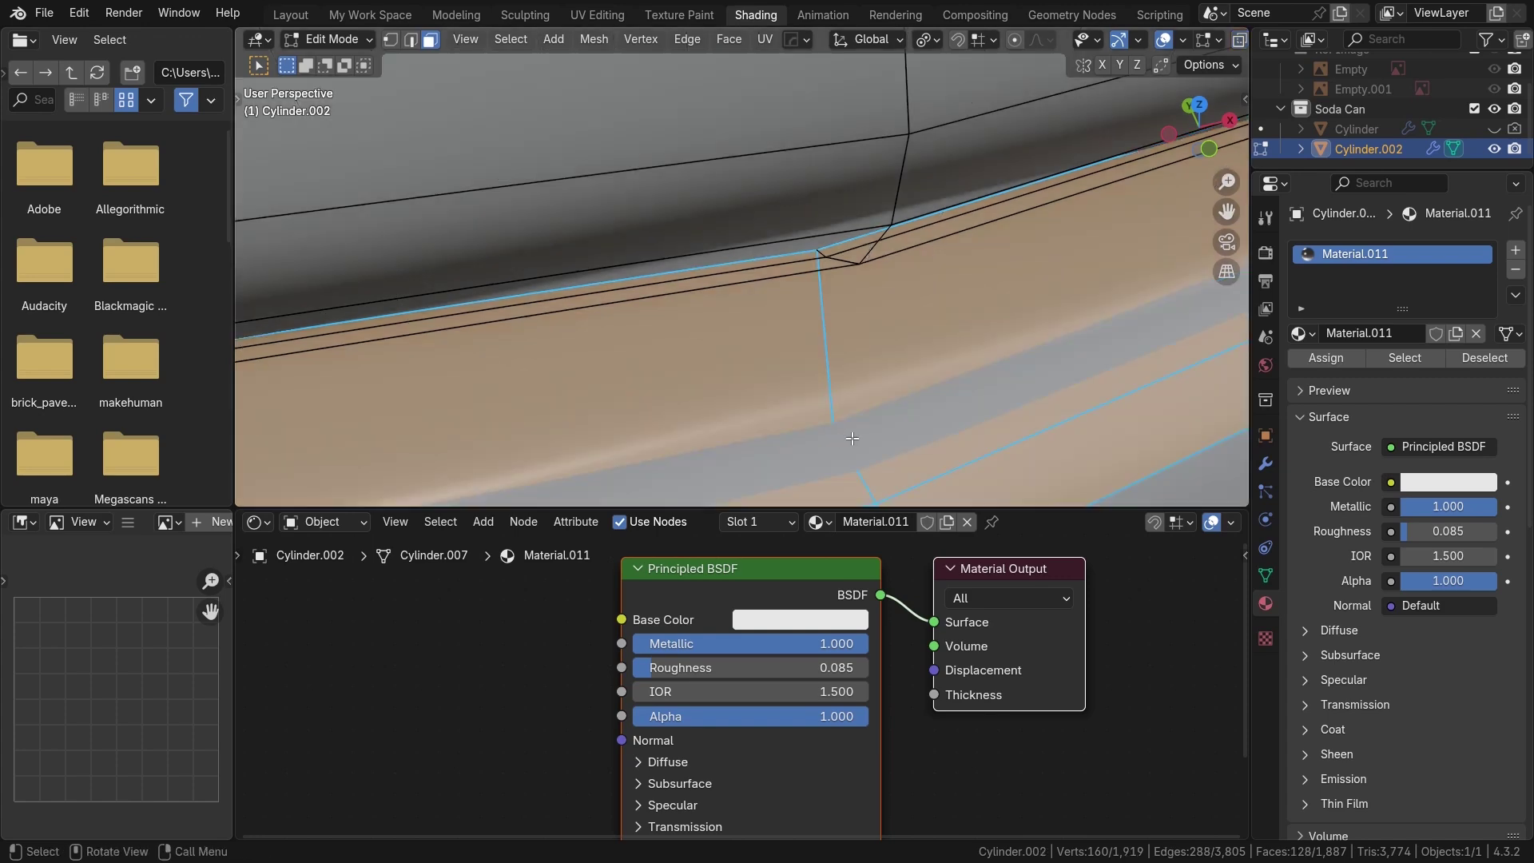
key("alt+z")
key("alt+z")
scroll(859, 458, "up", 5)
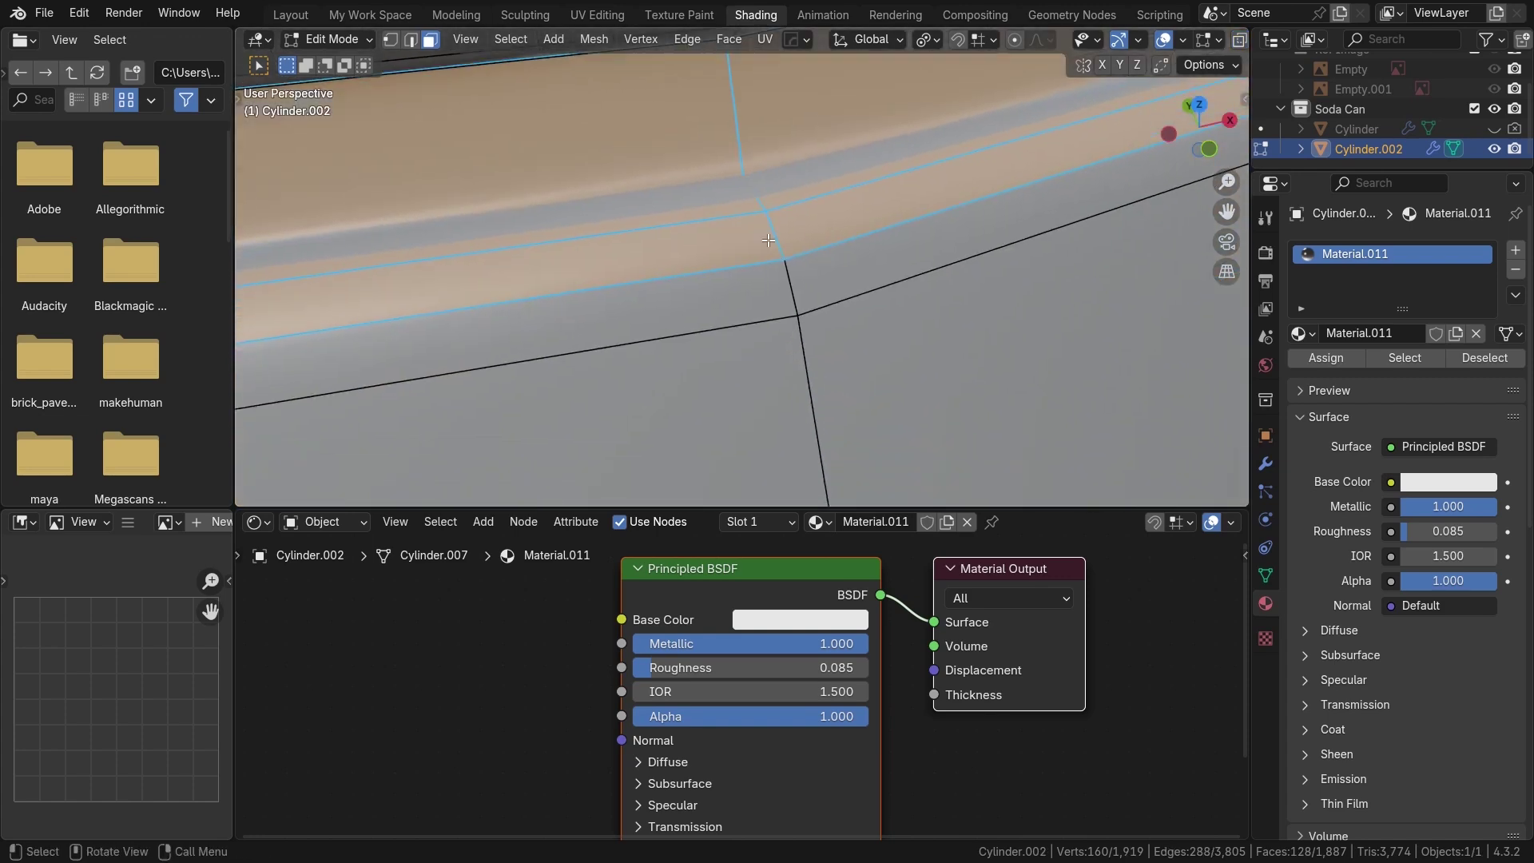
left_click(797, 302, "alt+shift")
key("KP_1")
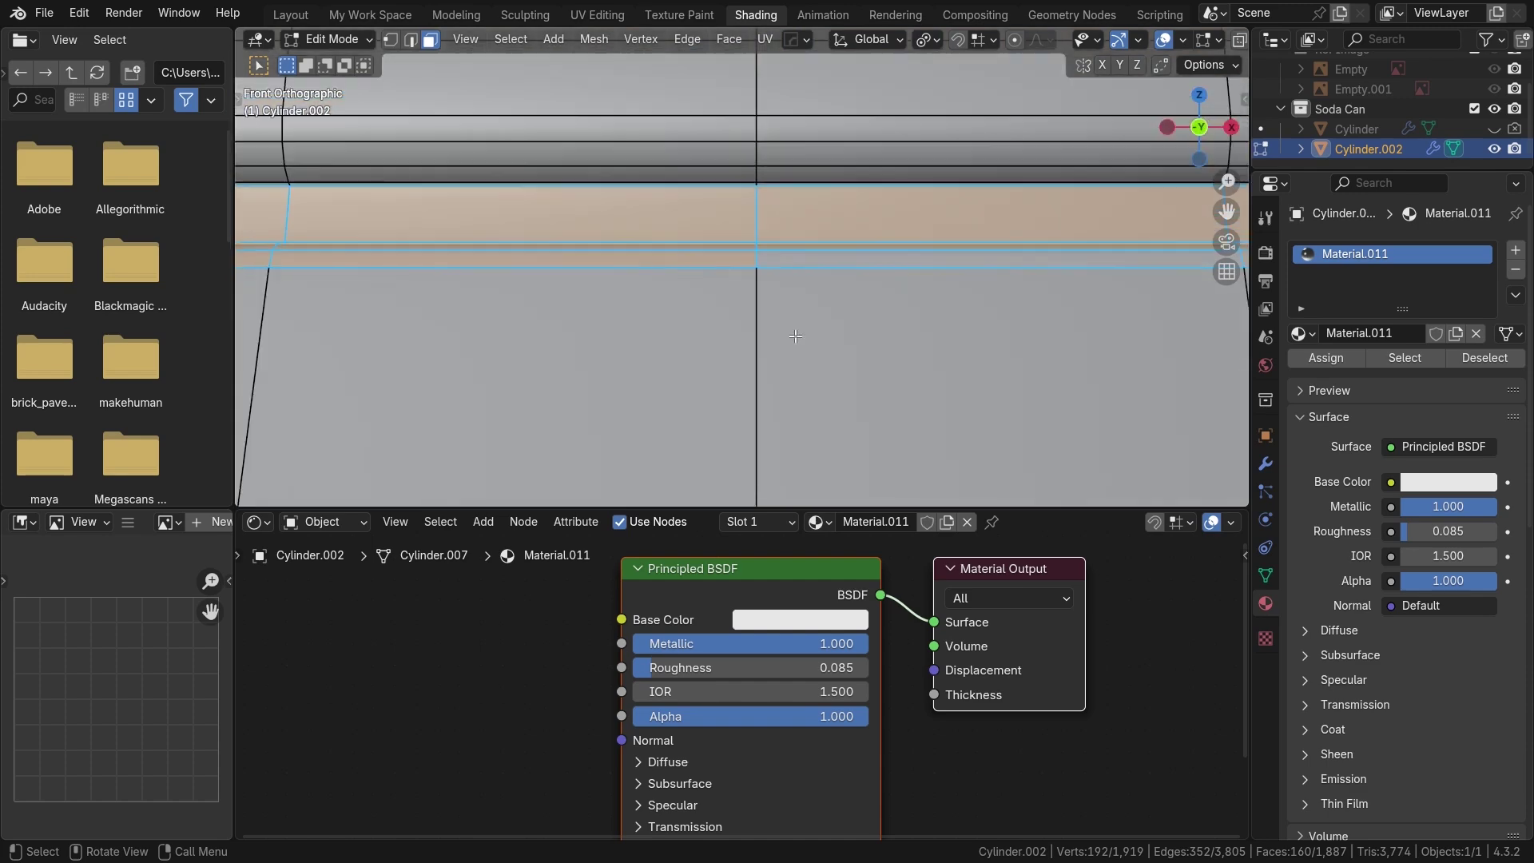
Extend the face selection to the loops of the sloped shoulder and the can's straight body wall
left_click(753, 350, "alt+shift")
scroll(753, 350, "down", 7)
middle_click_drag(751, 481, 757, 281, "shift")
left_click(756, 281, "shift")
left_click(761, 355, "alt+shift")
scroll(760, 355, "down", 4)
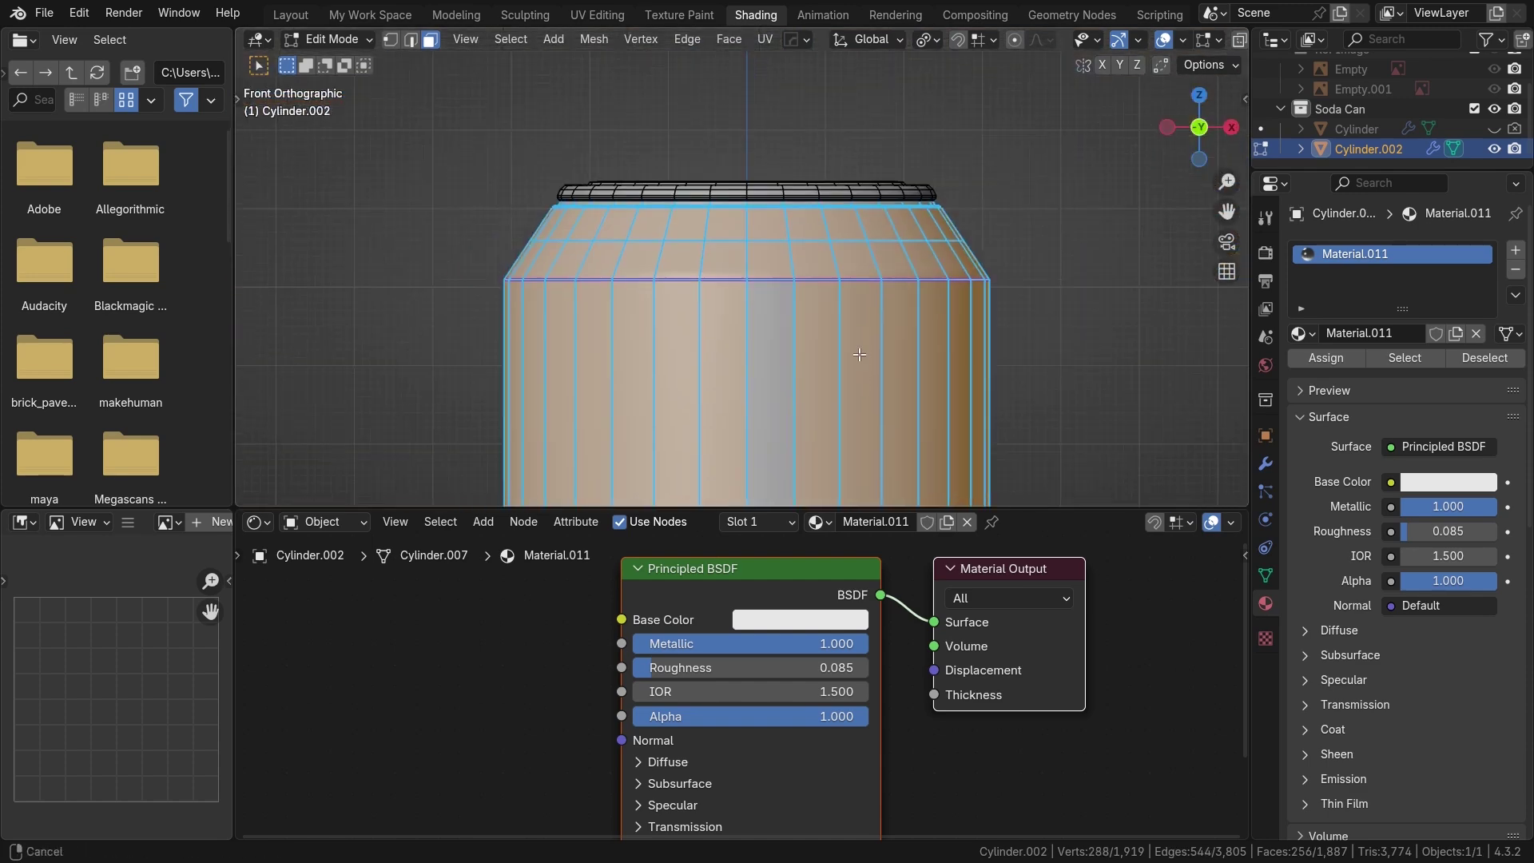
Add the four narrow face loops curving inward below the body wall to the selection
middle_click_drag(845, 253, 843, 32, "shift")
scroll(835, 479, "up", 5)
scroll(818, 312, "up", 5)
middle_click_drag(831, 483, 791, 203, "shift")
scroll(791, 203, "up", 4)
left_click(686, 401, "alt+shift")
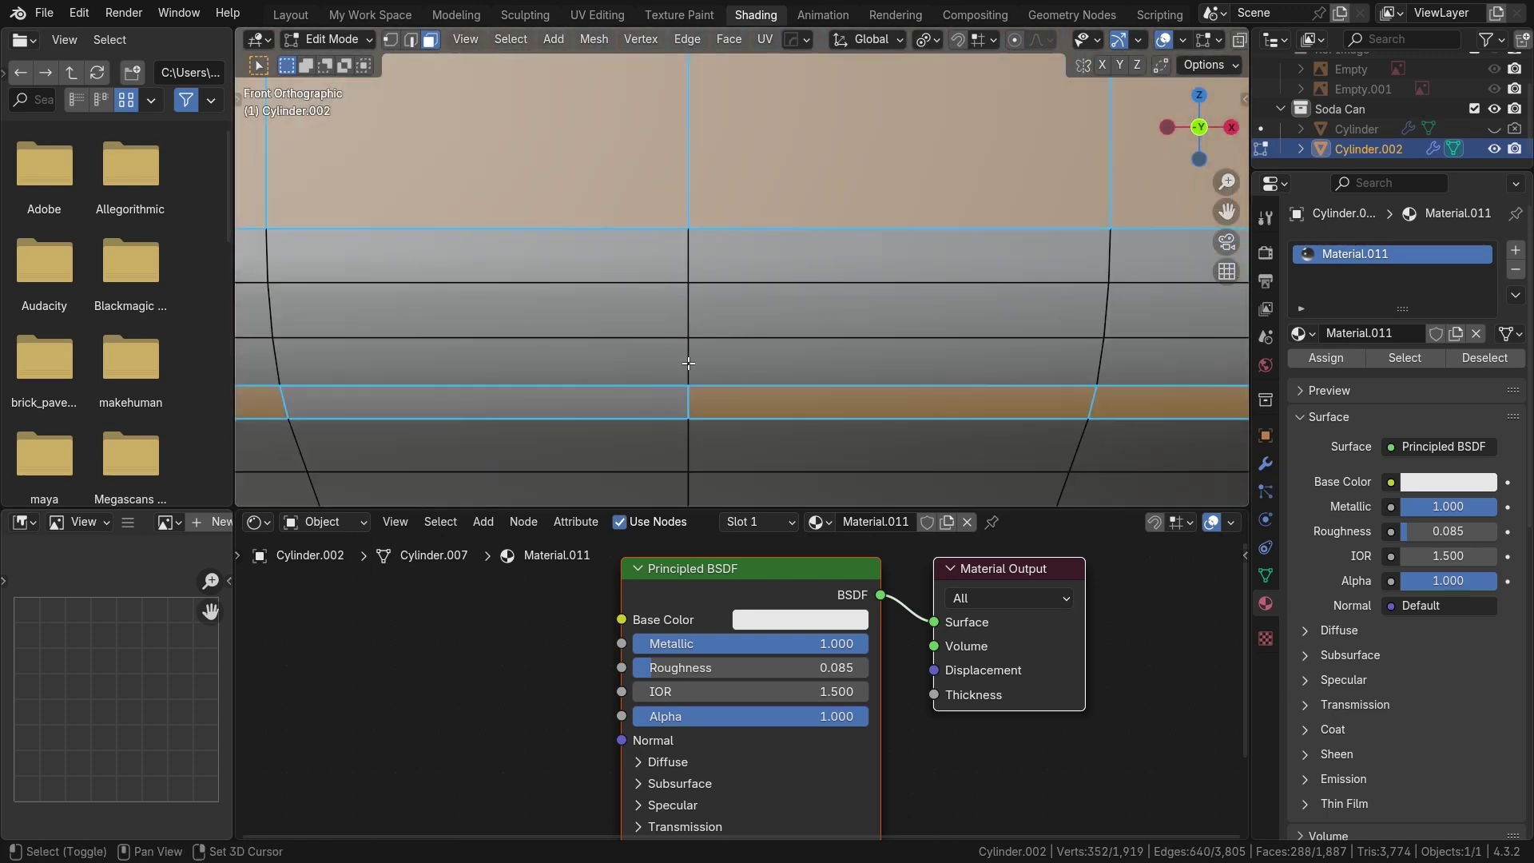
left_click(687, 360, "alt+shift")
left_click(687, 311, "alt+shift")
left_click(688, 263, "alt+shift")
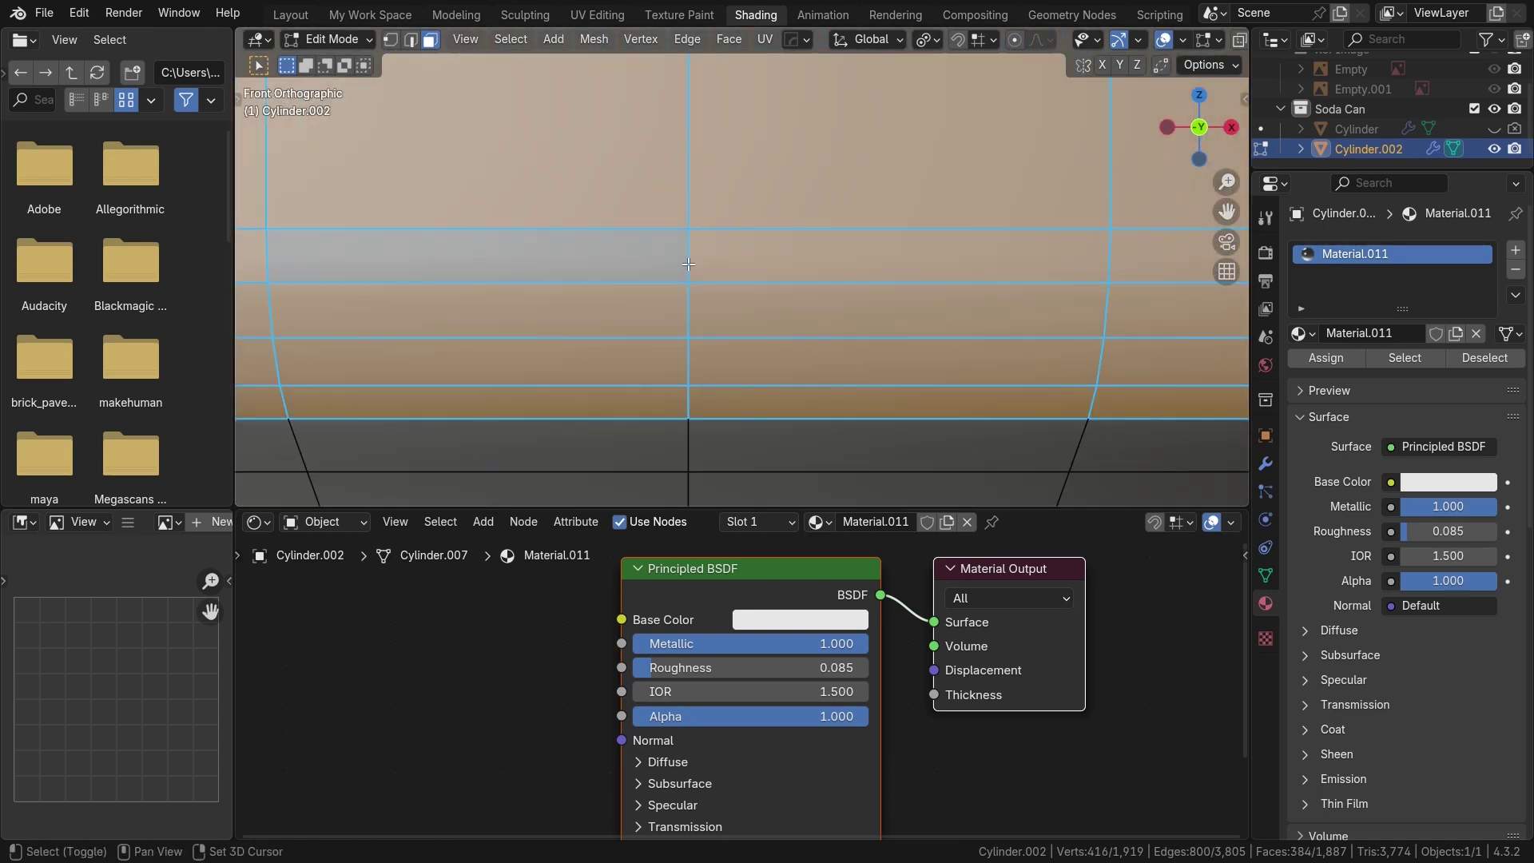
Deselect the lowest of the curved base loops, keeping the three loops above it fully selected
left_click(690, 400, "ctrl+shift")
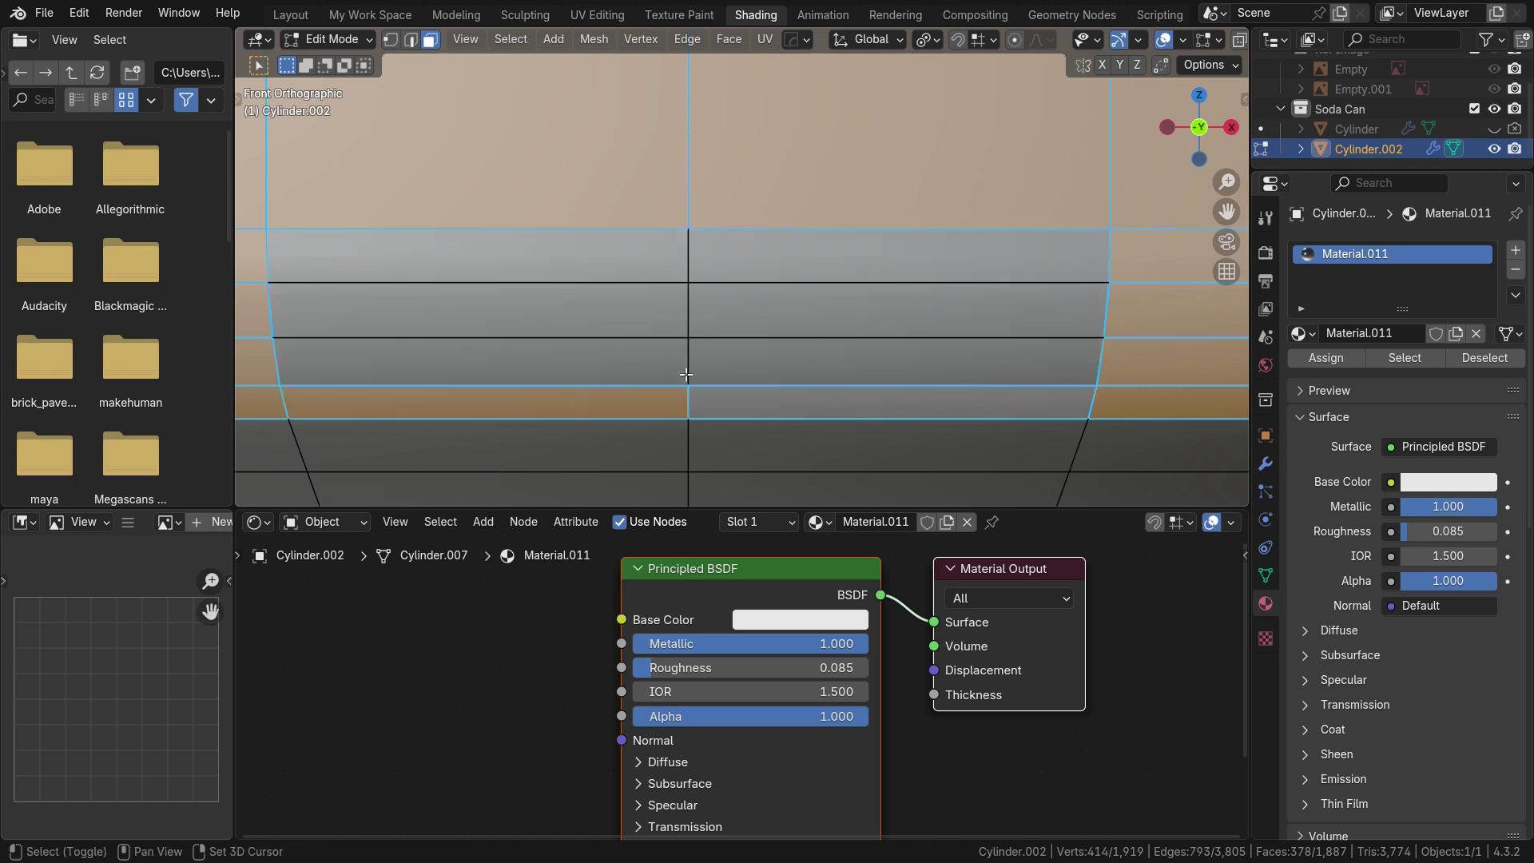
double_click(689, 401, "ctrl+shift")
left_click(683, 358, "alt+shift")
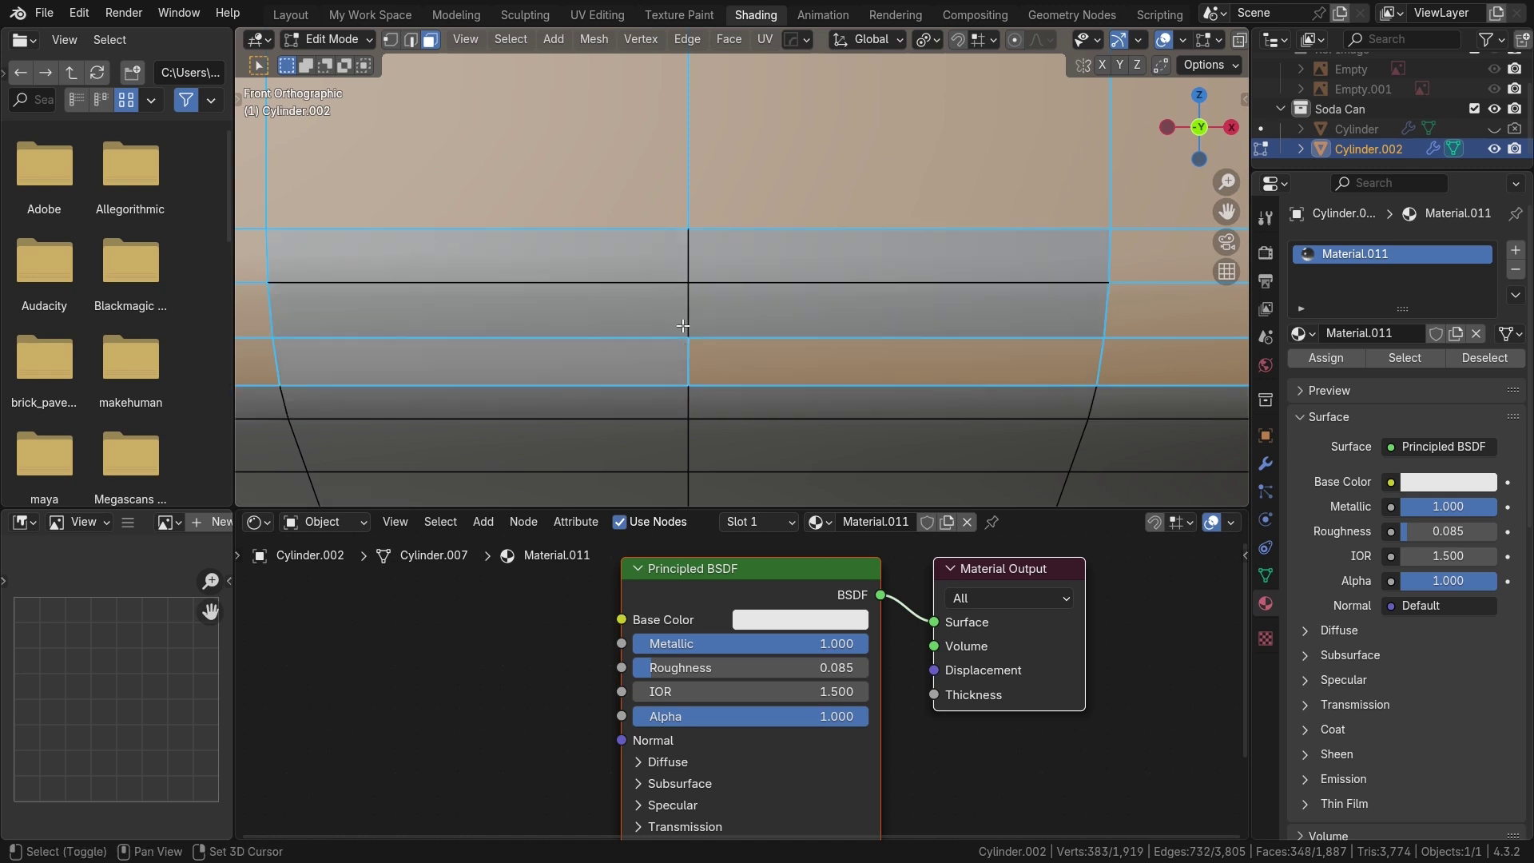
left_click(683, 314, "alt+shift")
left_click(685, 259, "alt+shift")
Check the extent of the face selection around the can's base, body and shoulder
scroll(759, 283, "down", 6)
scroll(758, 282, "down", 3)
middle_click_drag(758, 282, 955, 439)
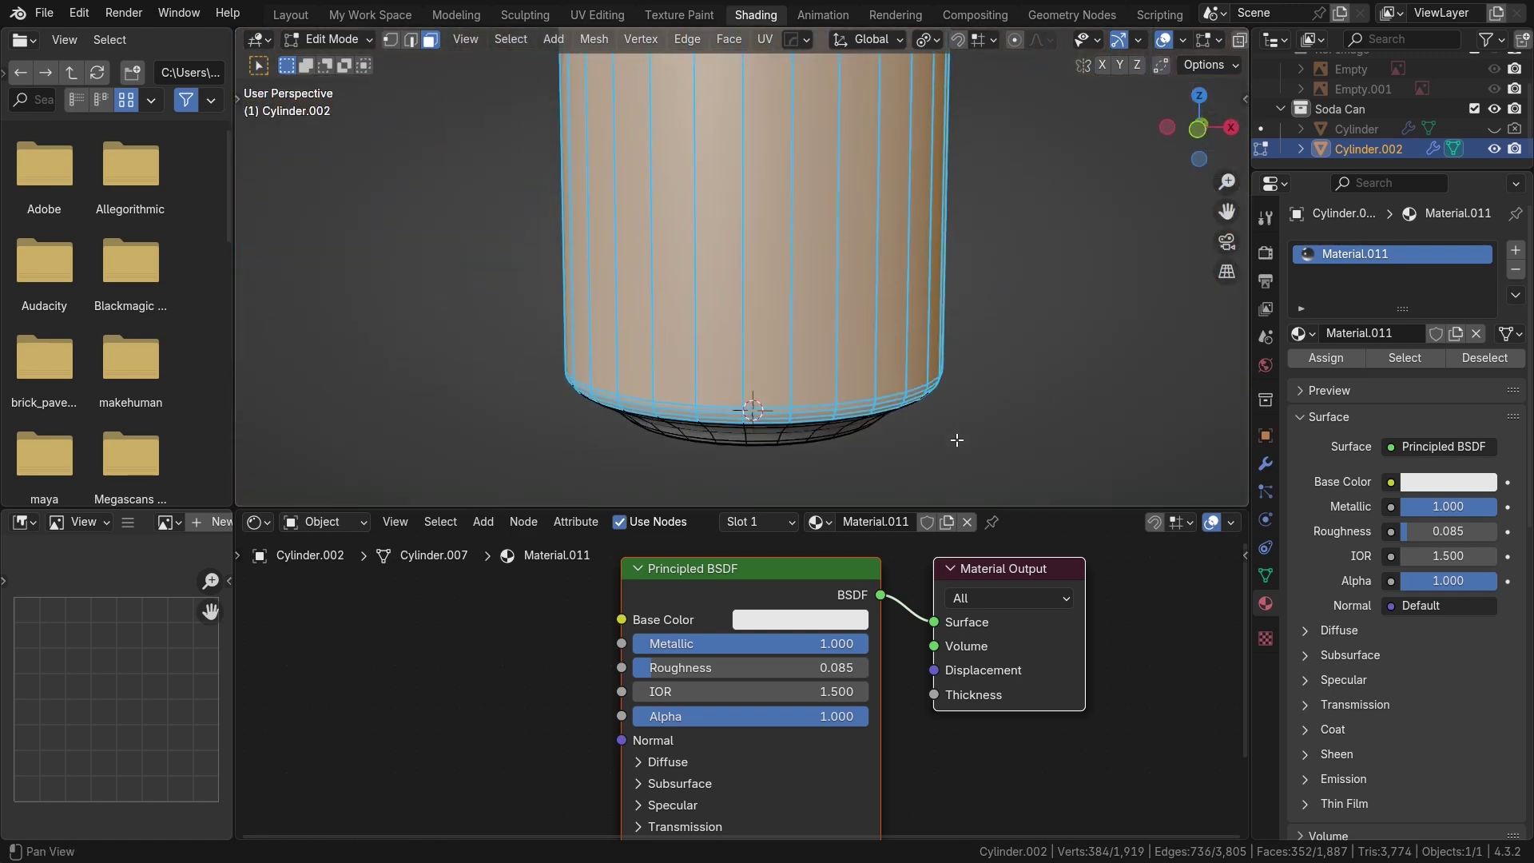
scroll(897, 319, "down", 3)
middle_click_drag(881, 286, 876, 421, "shift")
scroll(827, 288, "down", 2)
middle_click_drag(823, 275, 801, 316)
scroll(801, 316, "up", 3)
scroll(800, 316, "up", 3)
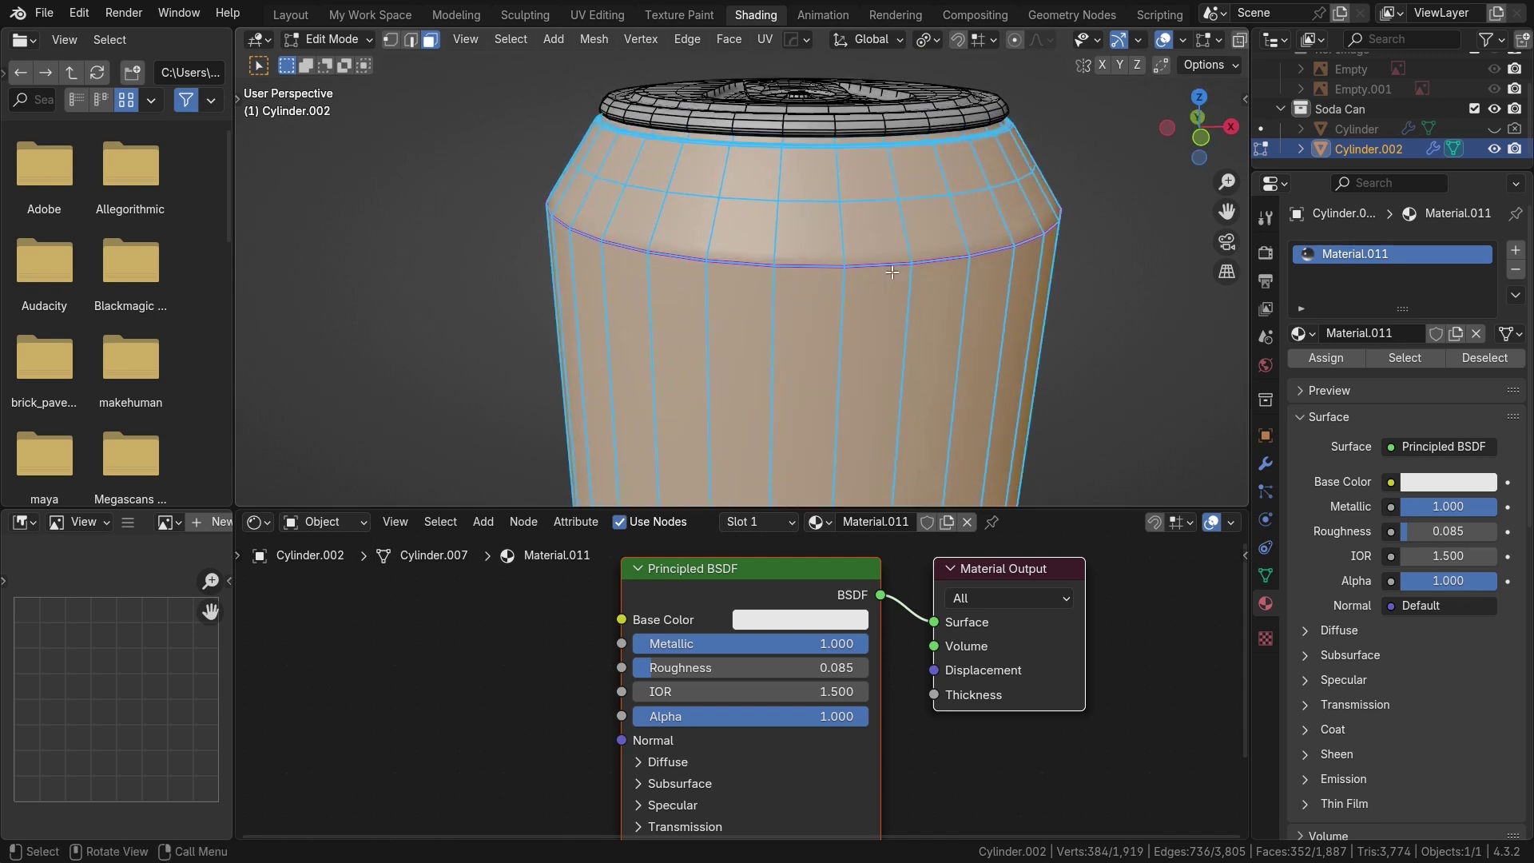
middle_click_drag(933, 261, 896, 306, "shift")
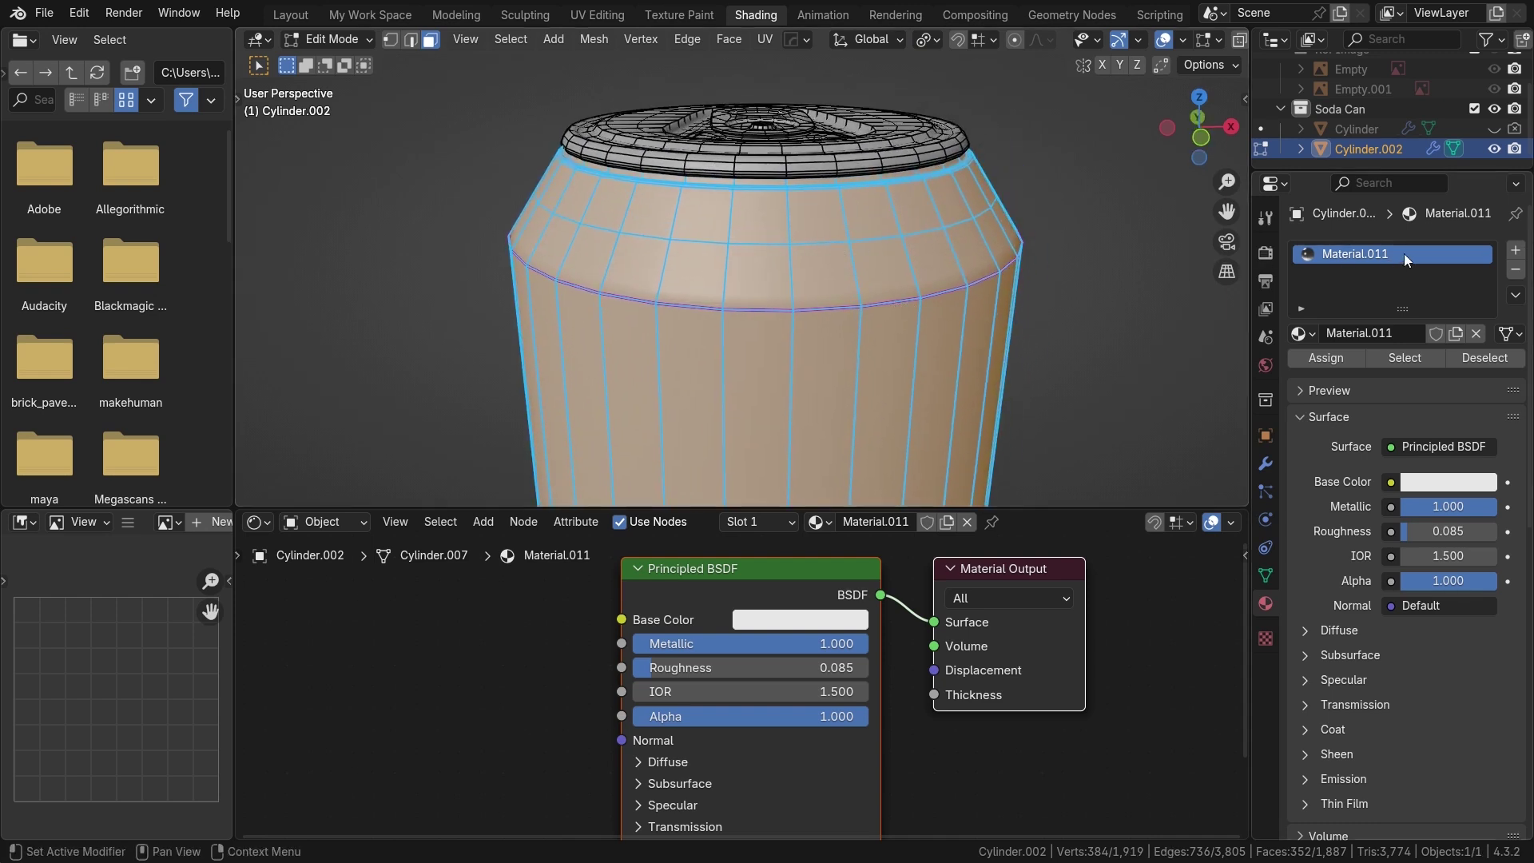
Add a second material slot to the can and create a new material in it
left_click(1516, 252)
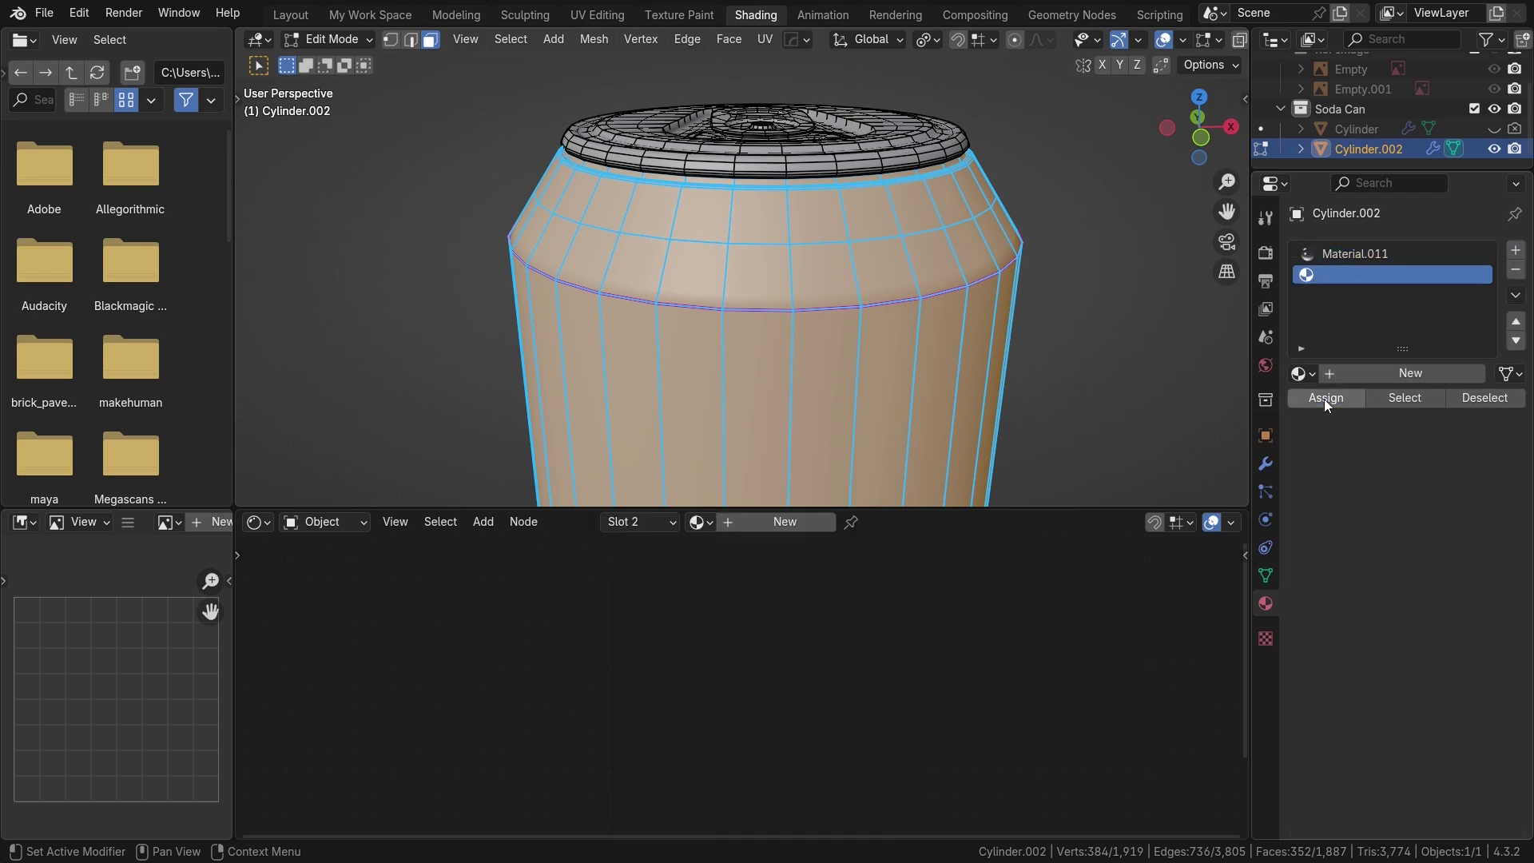
left_click(1406, 373)
Add an Image Texture with Mapping and Texture Coordinate nodes to the new material's Principled BSDF, feeding its Base Color
scroll(884, 641, "down", 2)
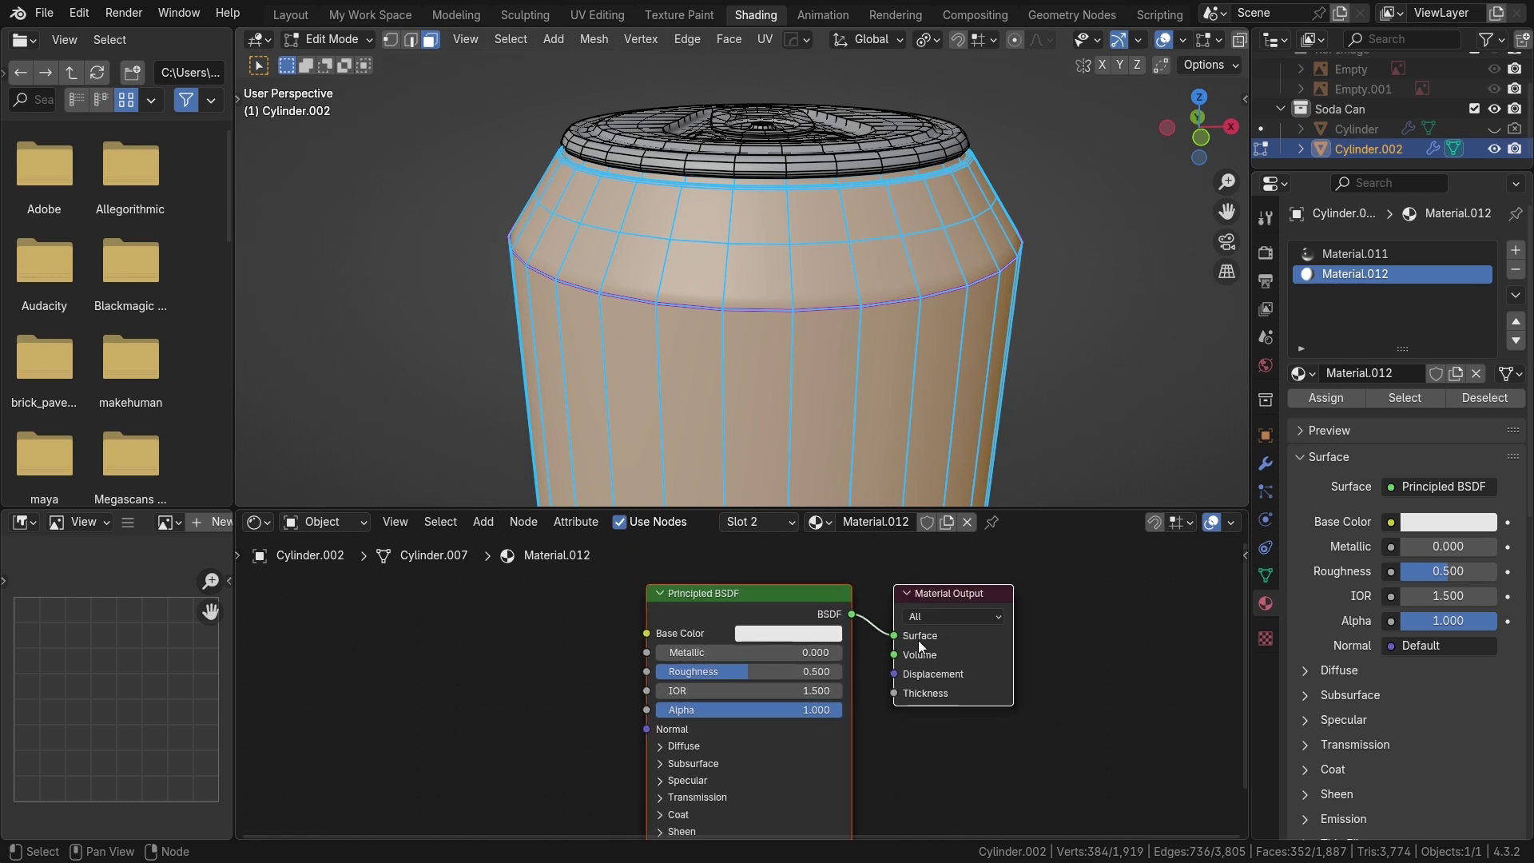
middle_click_drag(774, 595, 801, 594)
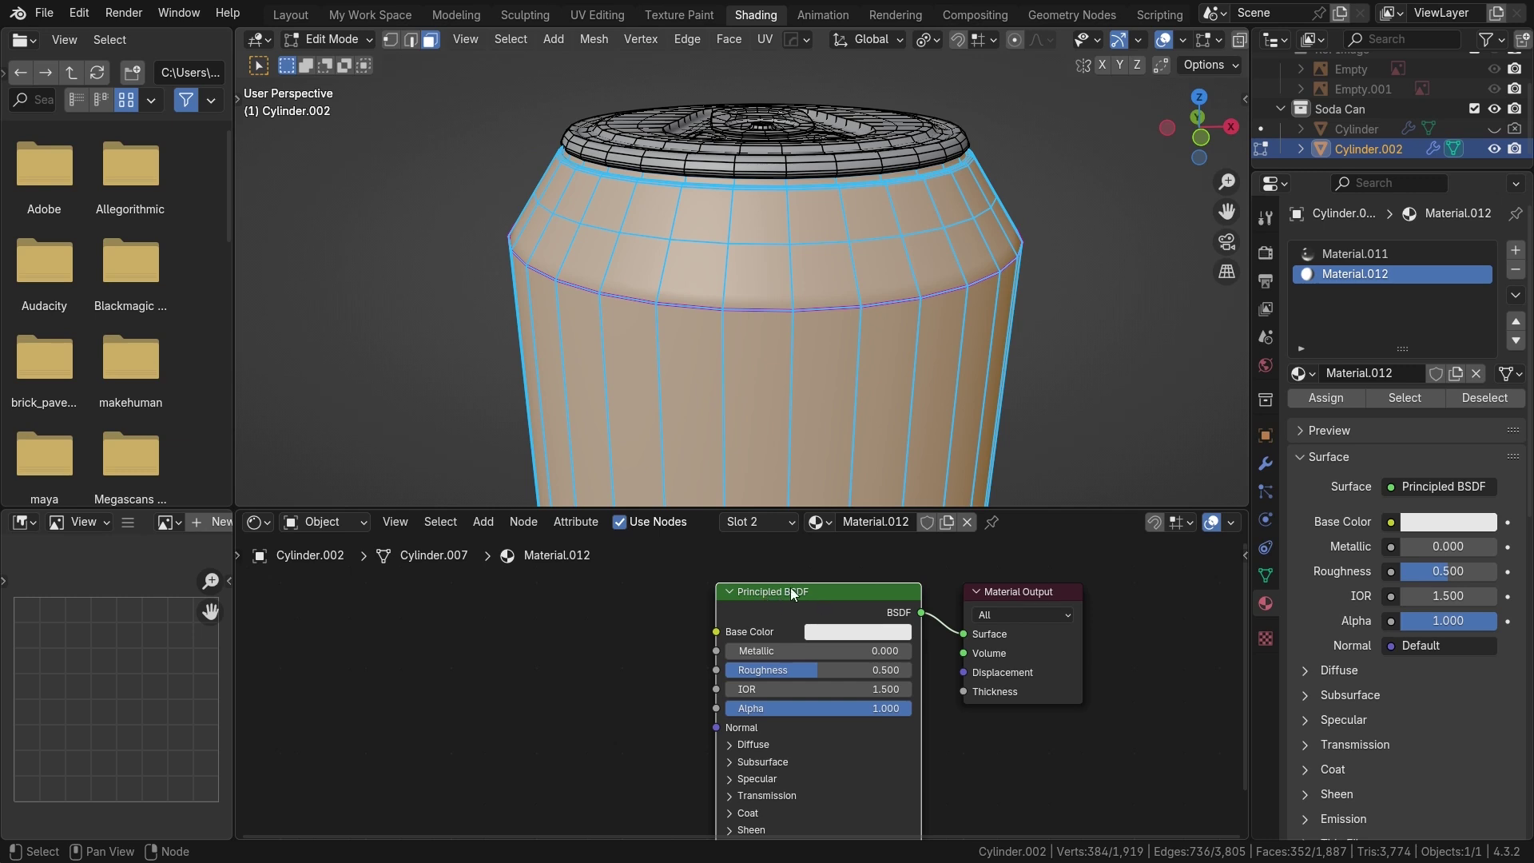
key("ctrl+t")
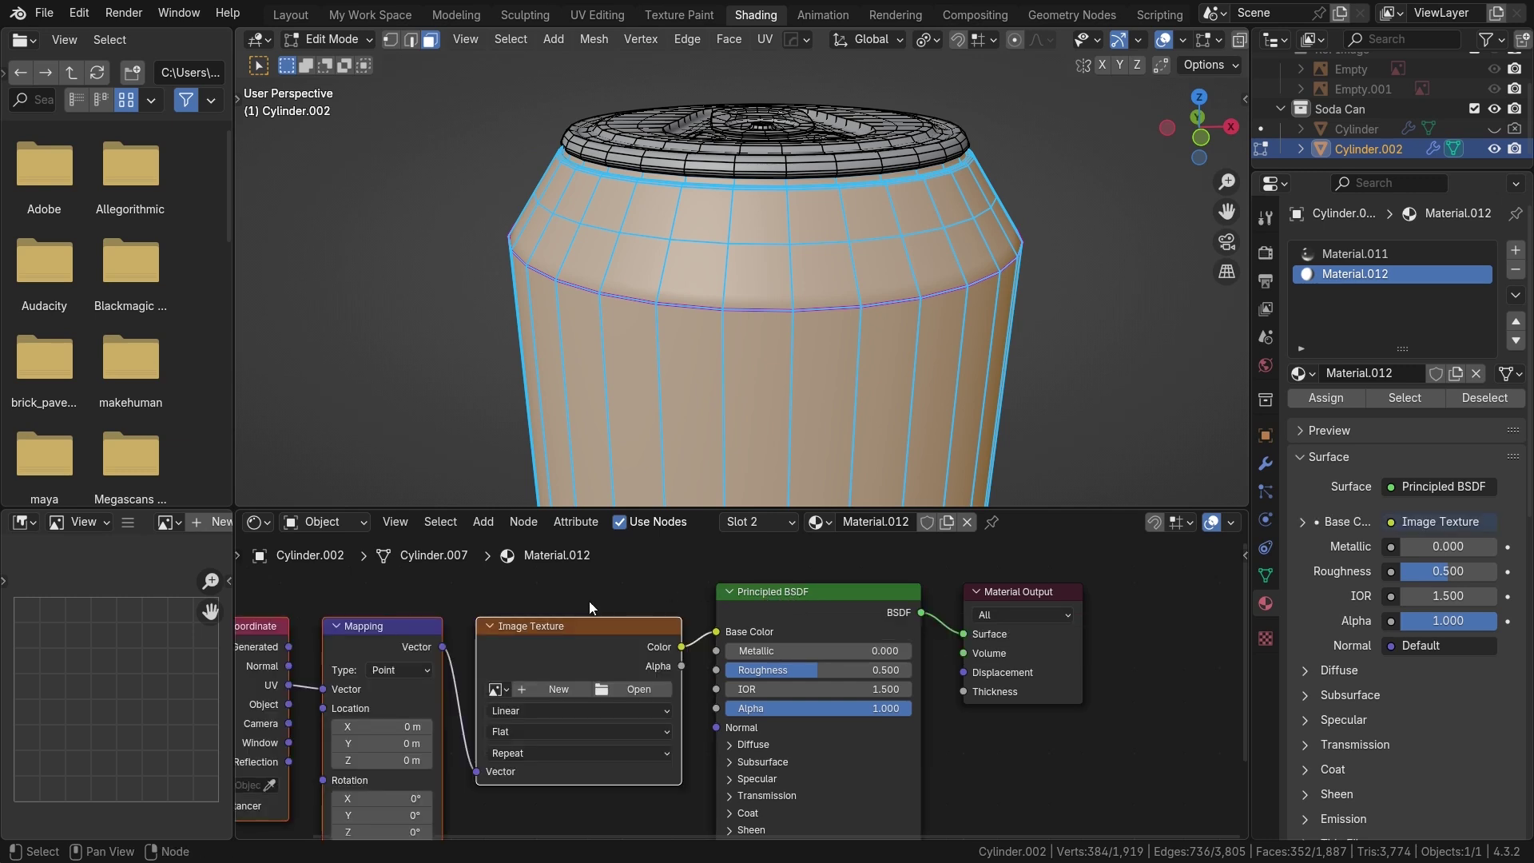
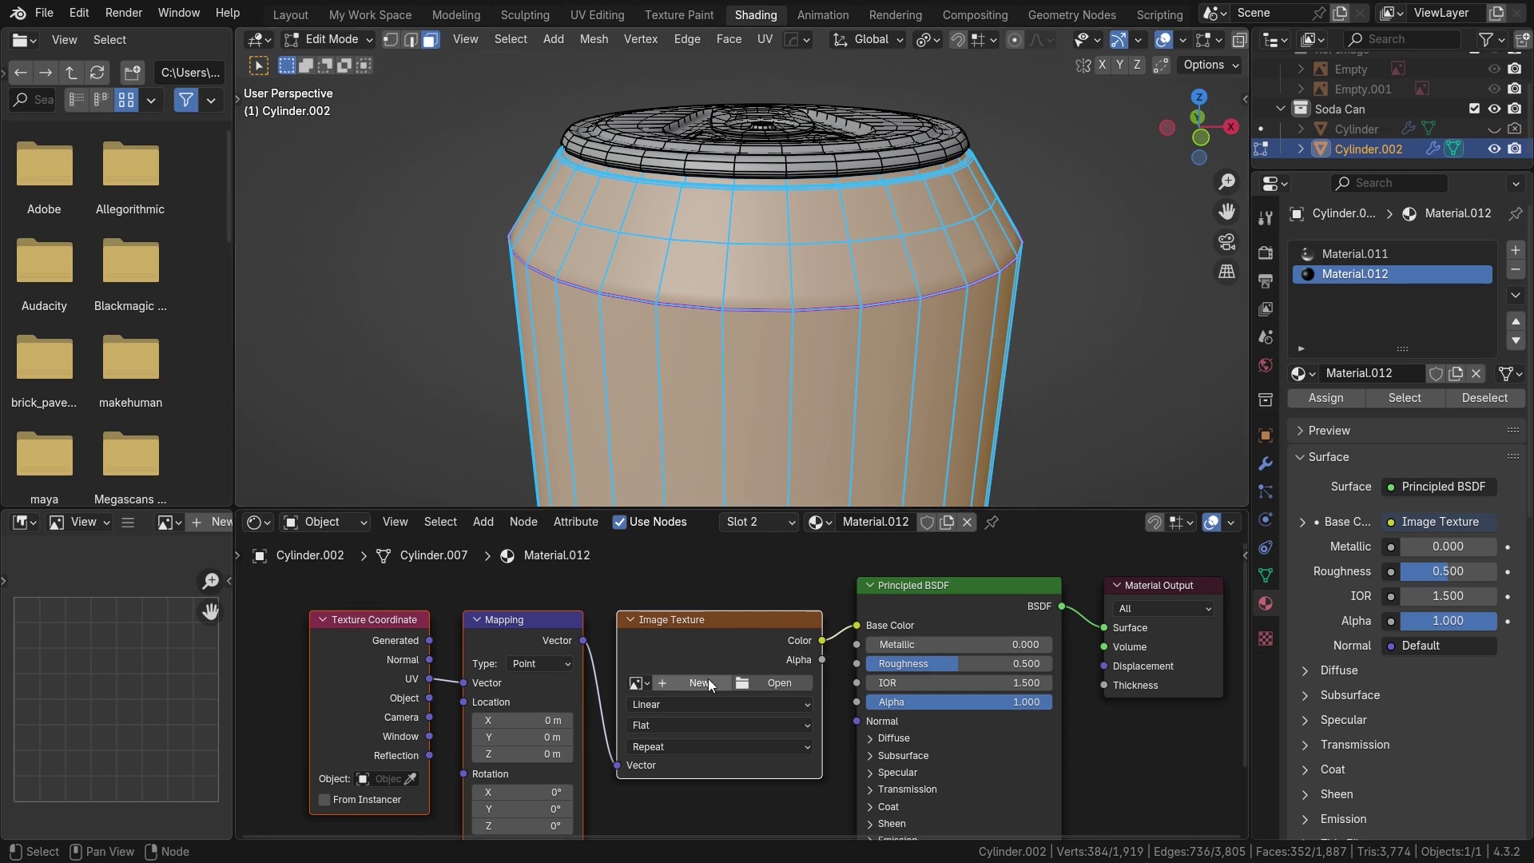
Check in the add-on preferences that Node Wrangler is enabled
left_click(90, 12)
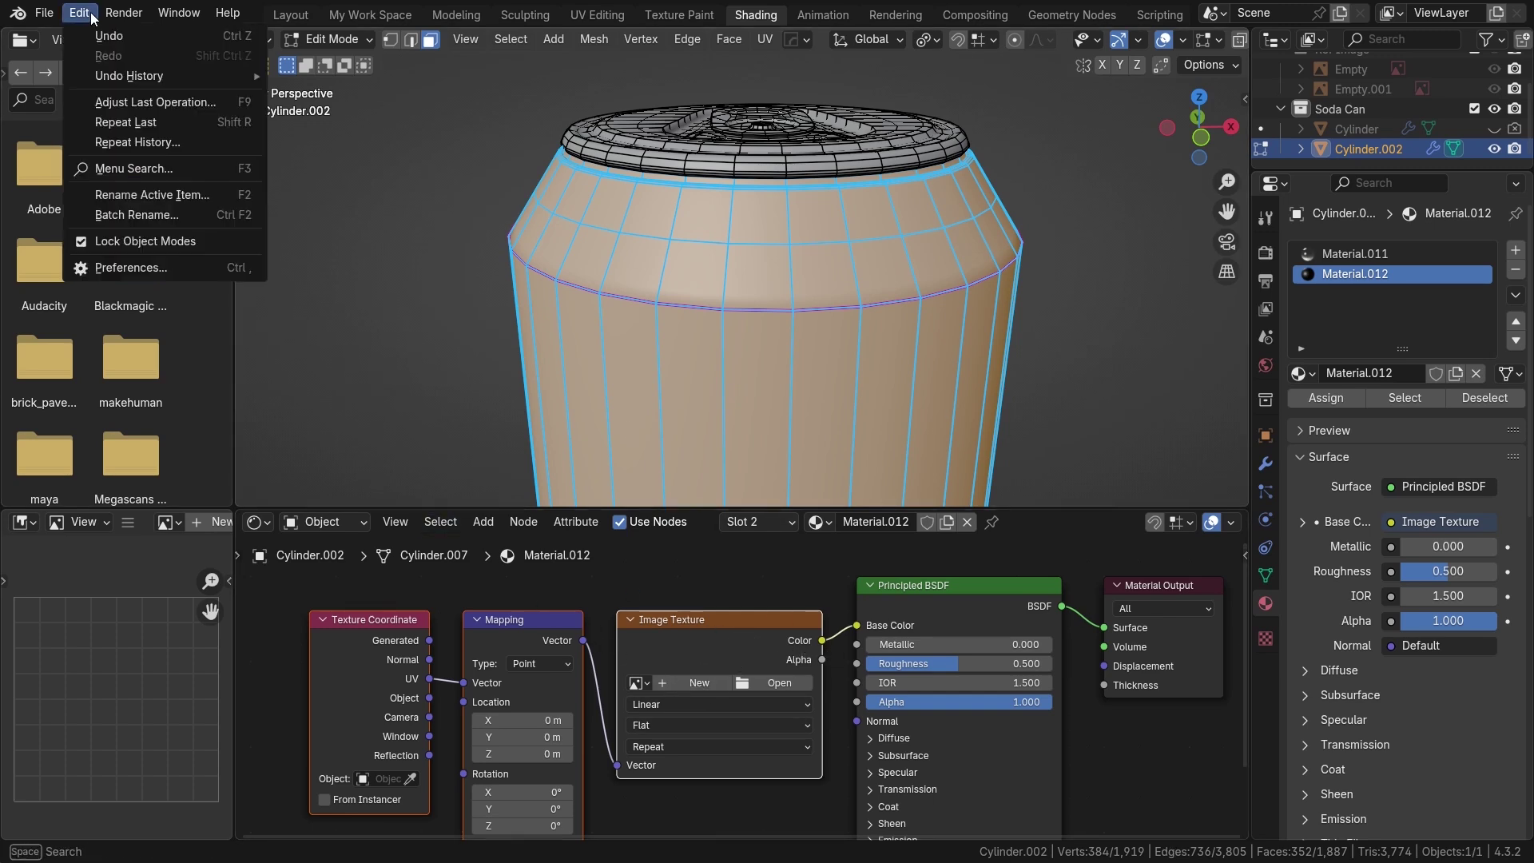
left_click(121, 267)
left_click(264, 46)
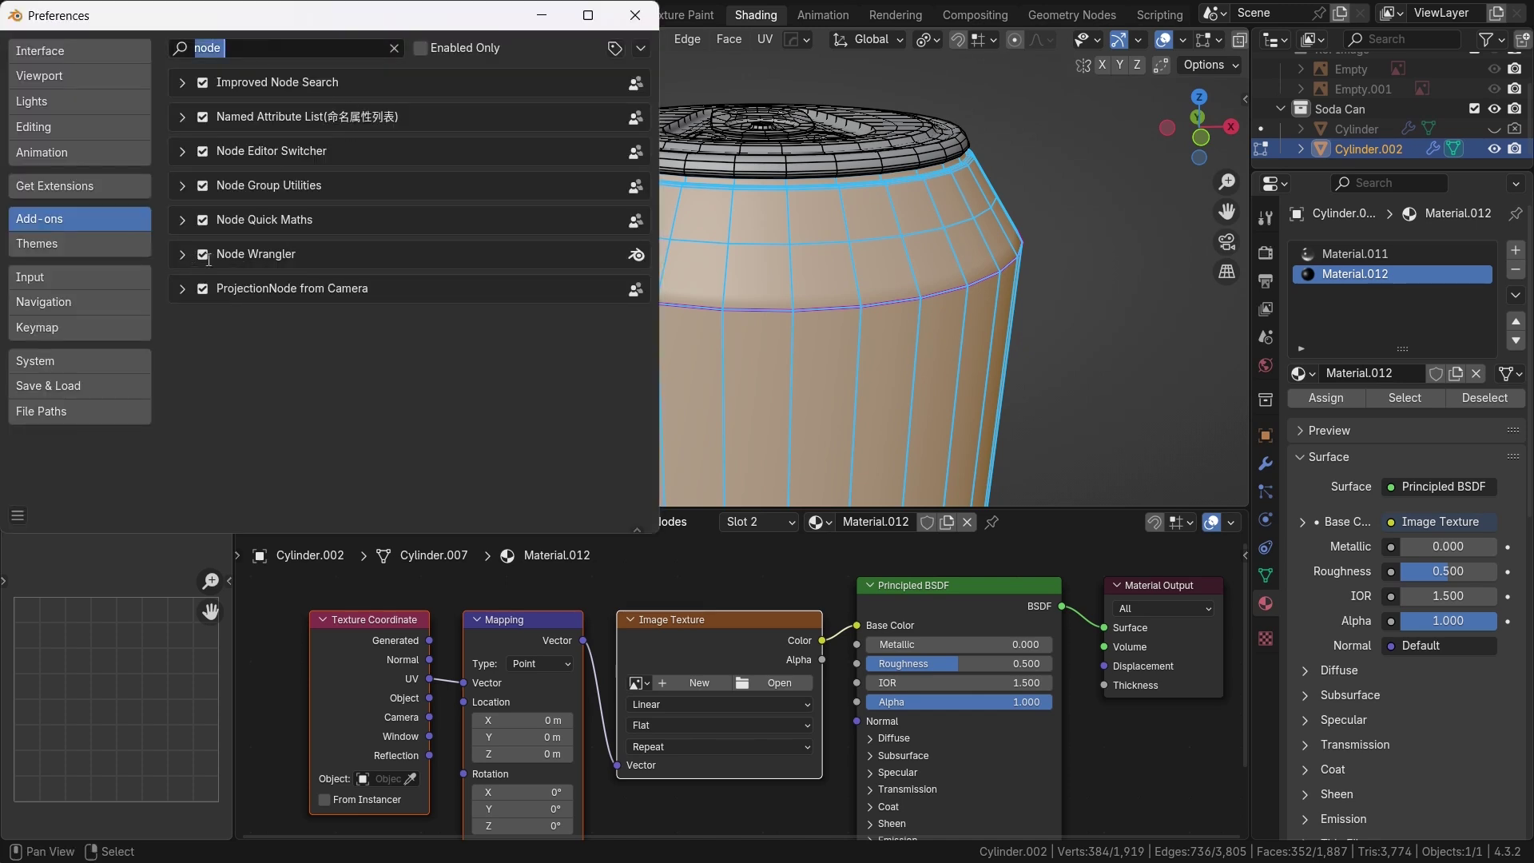
left_click(637, 16)
Switch the 3D viewport to Material Preview shading with the can's upper body in view
scroll(897, 304, "down", 4)
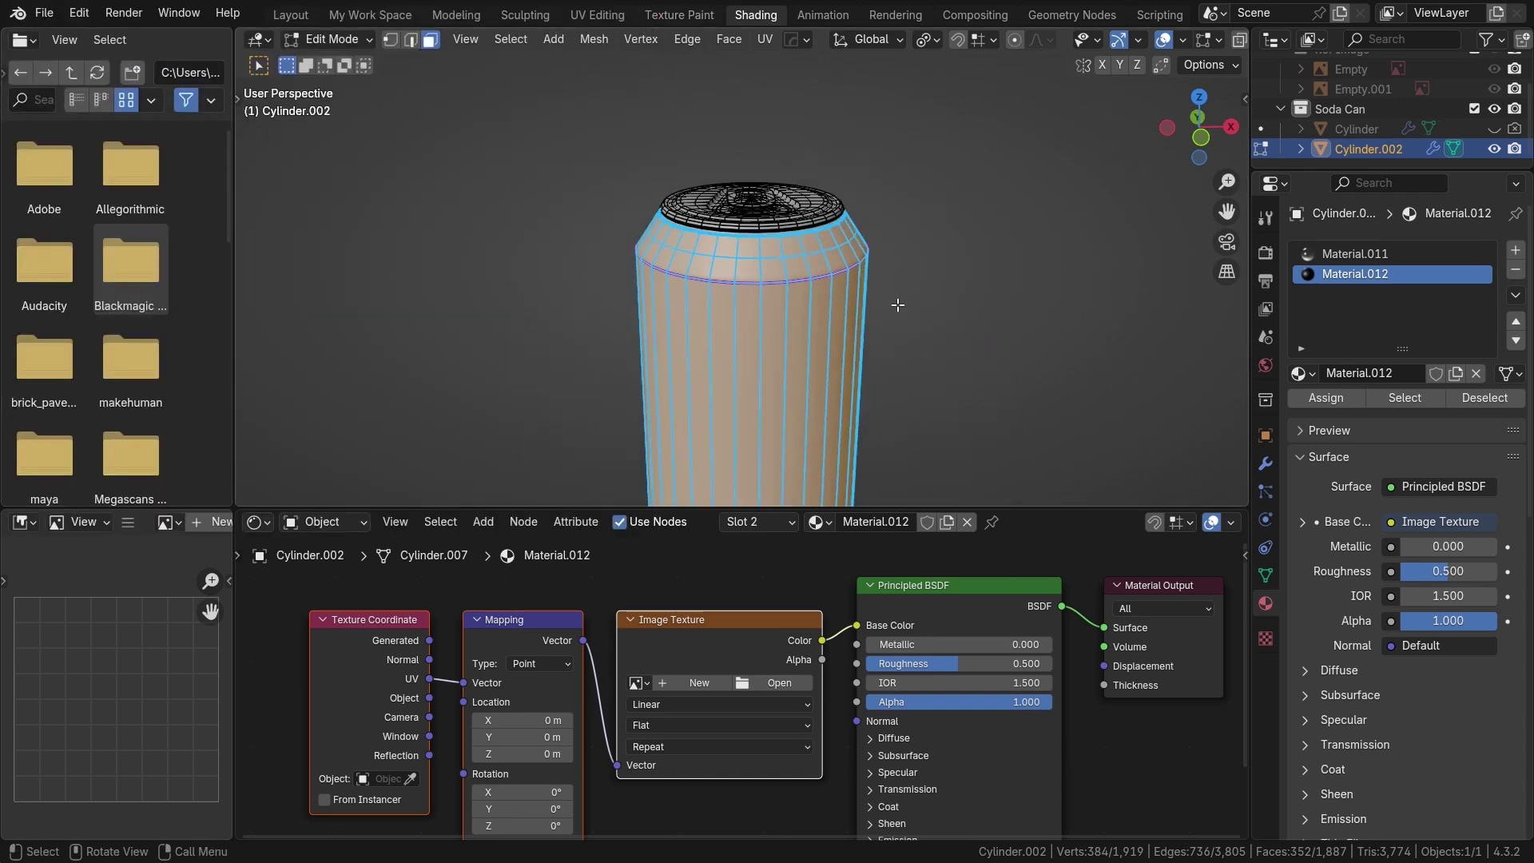
middle_click_drag(920, 327, 925, 291, "shift")
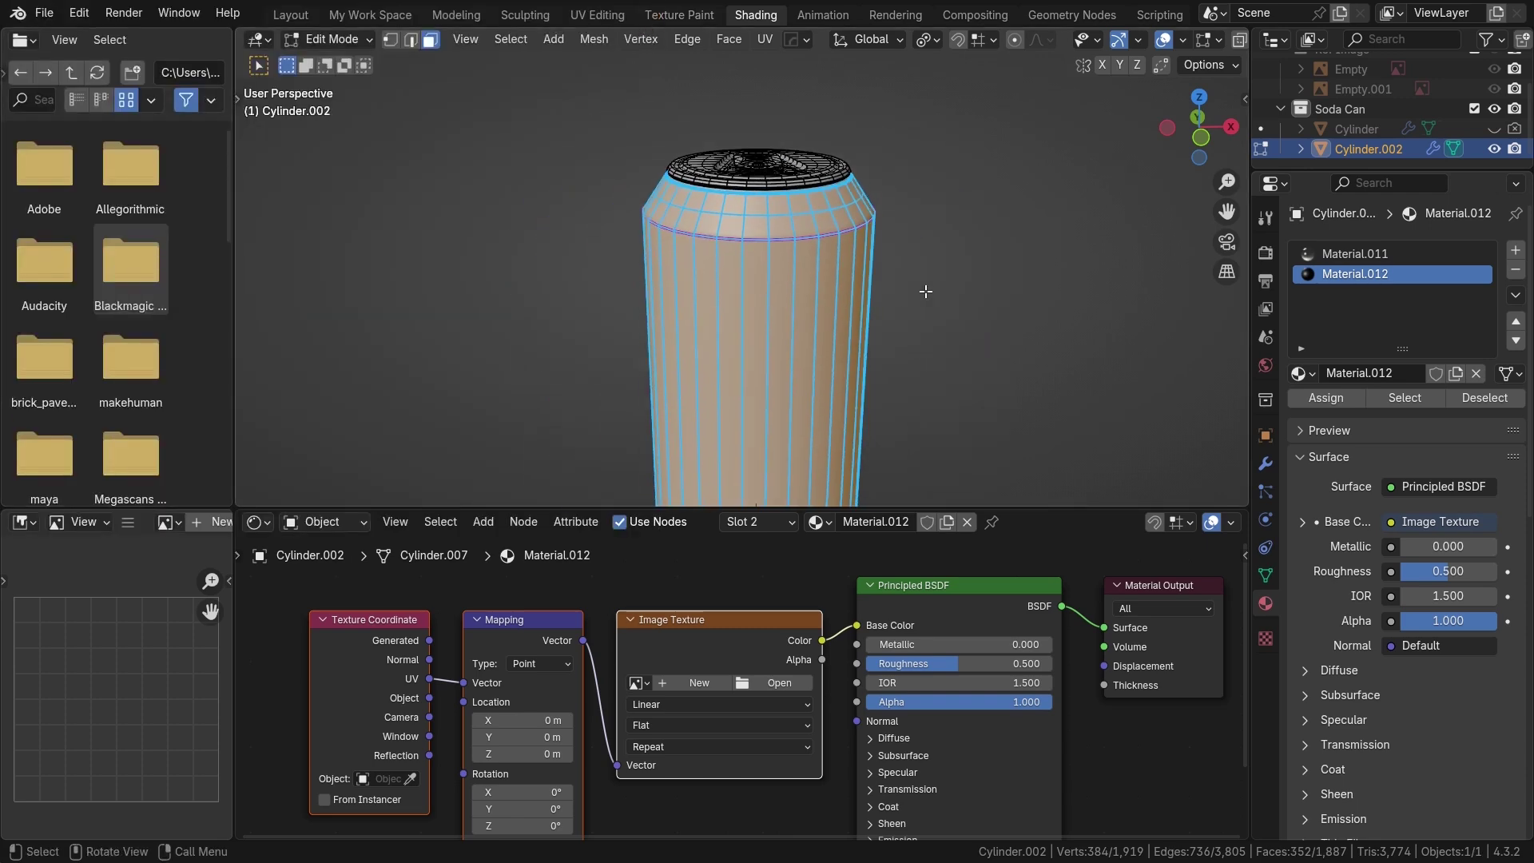
scroll(925, 290, "up", 2)
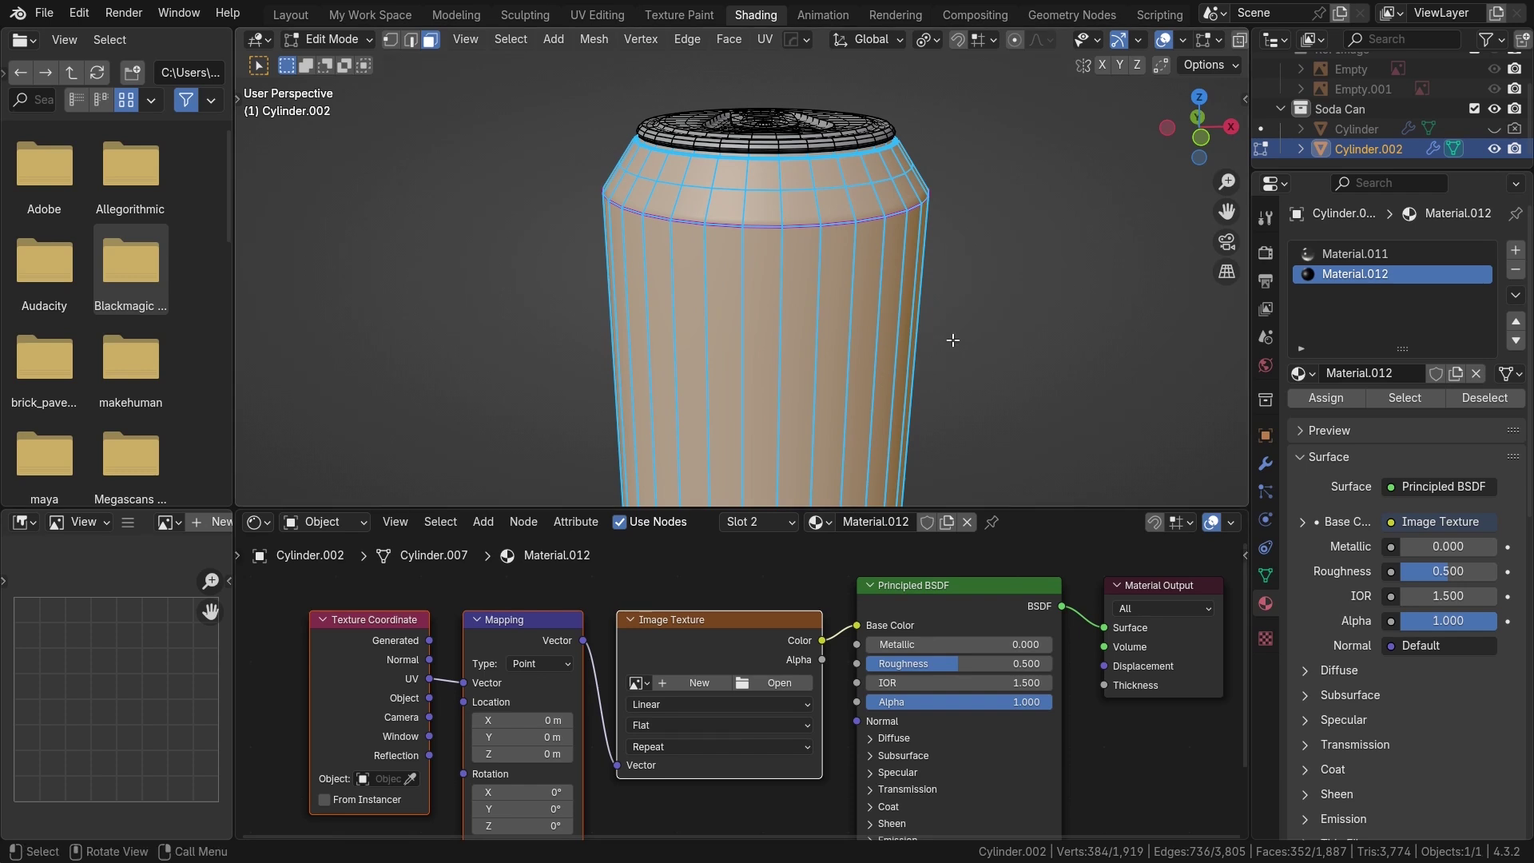
key("z")
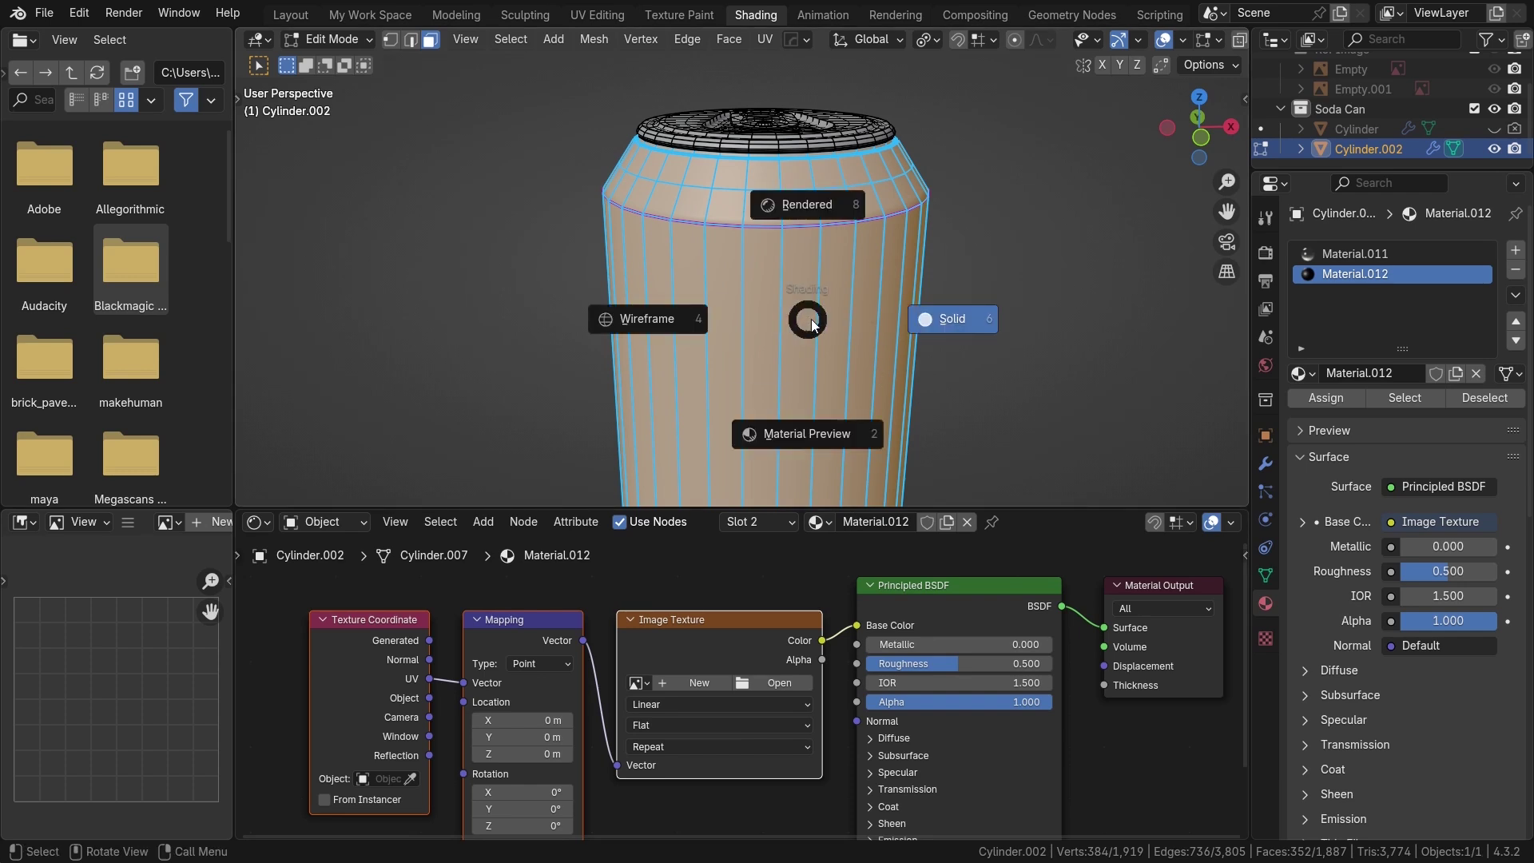
left_click(796, 438)
scroll(834, 403, "up", 2)
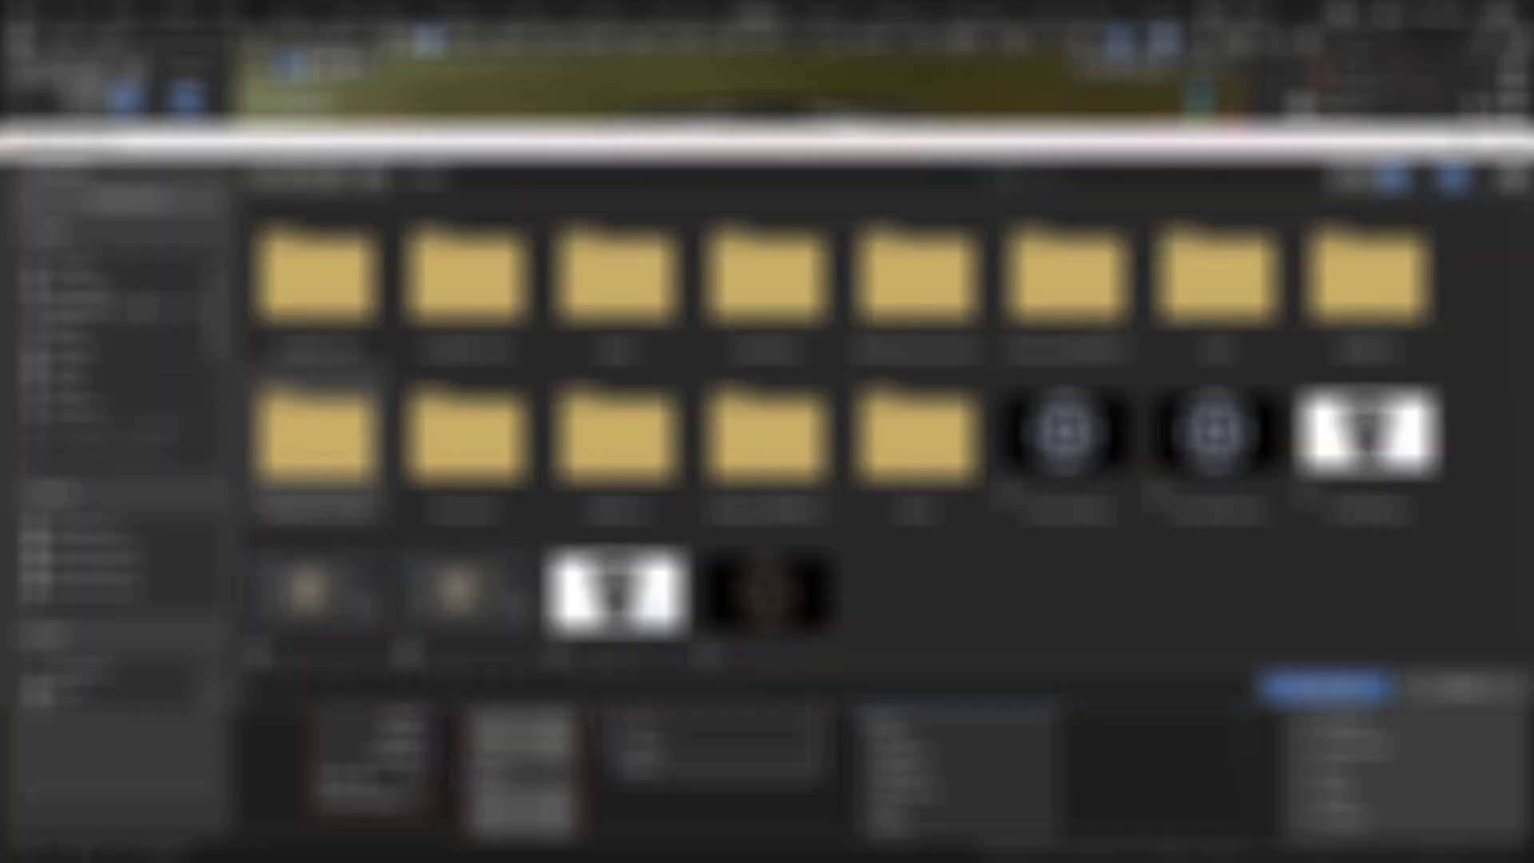
Load the label image Fanta_29.png into the new material's Image Texture node
left_click(113, 309)
scroll(765, 432, "down", 6)
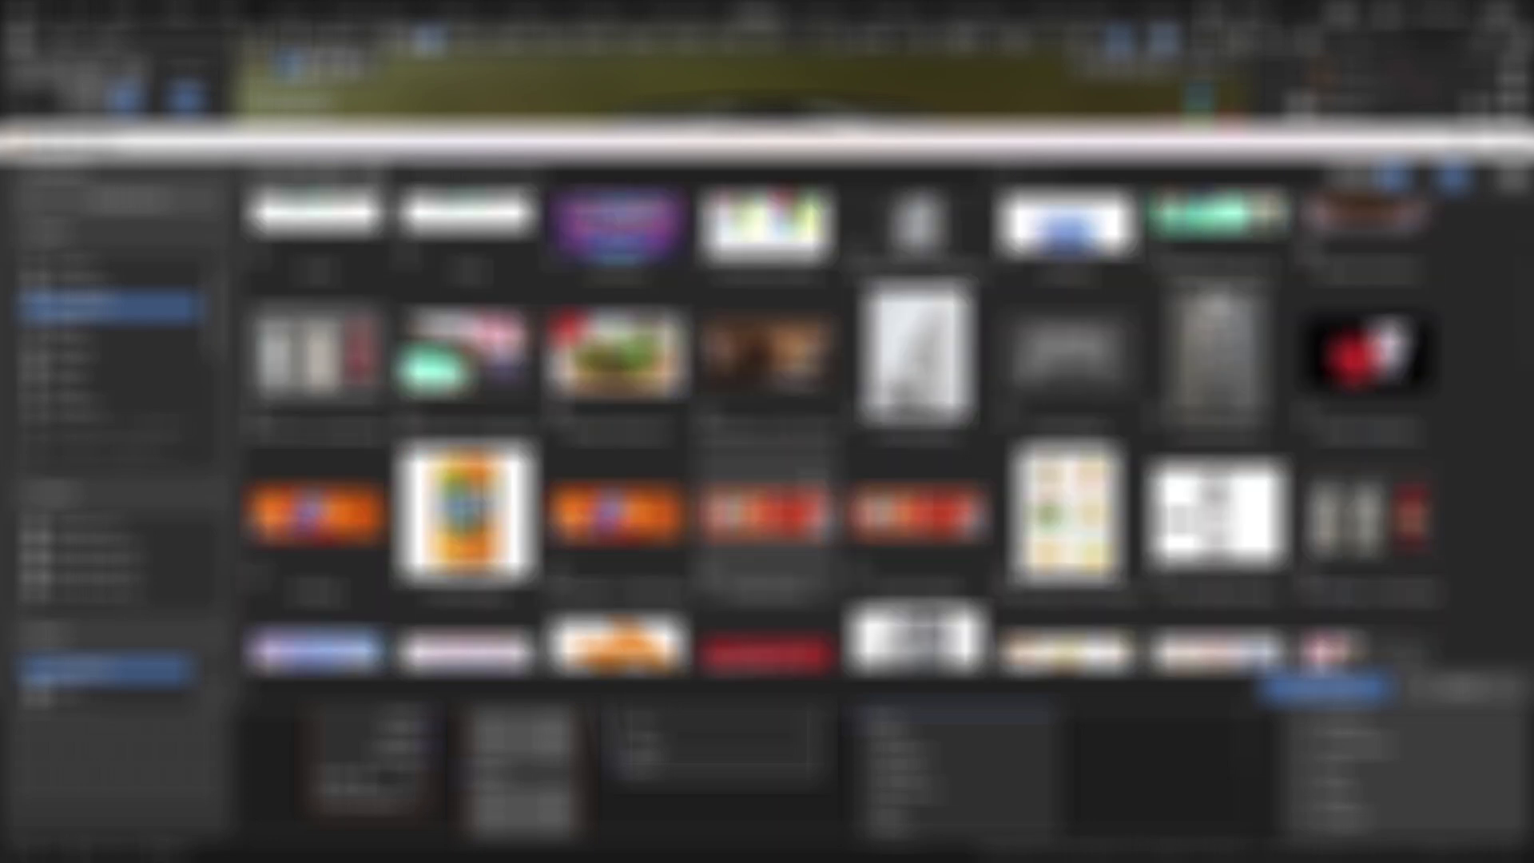
scroll(763, 460, "down", 2)
left_click(775, 472)
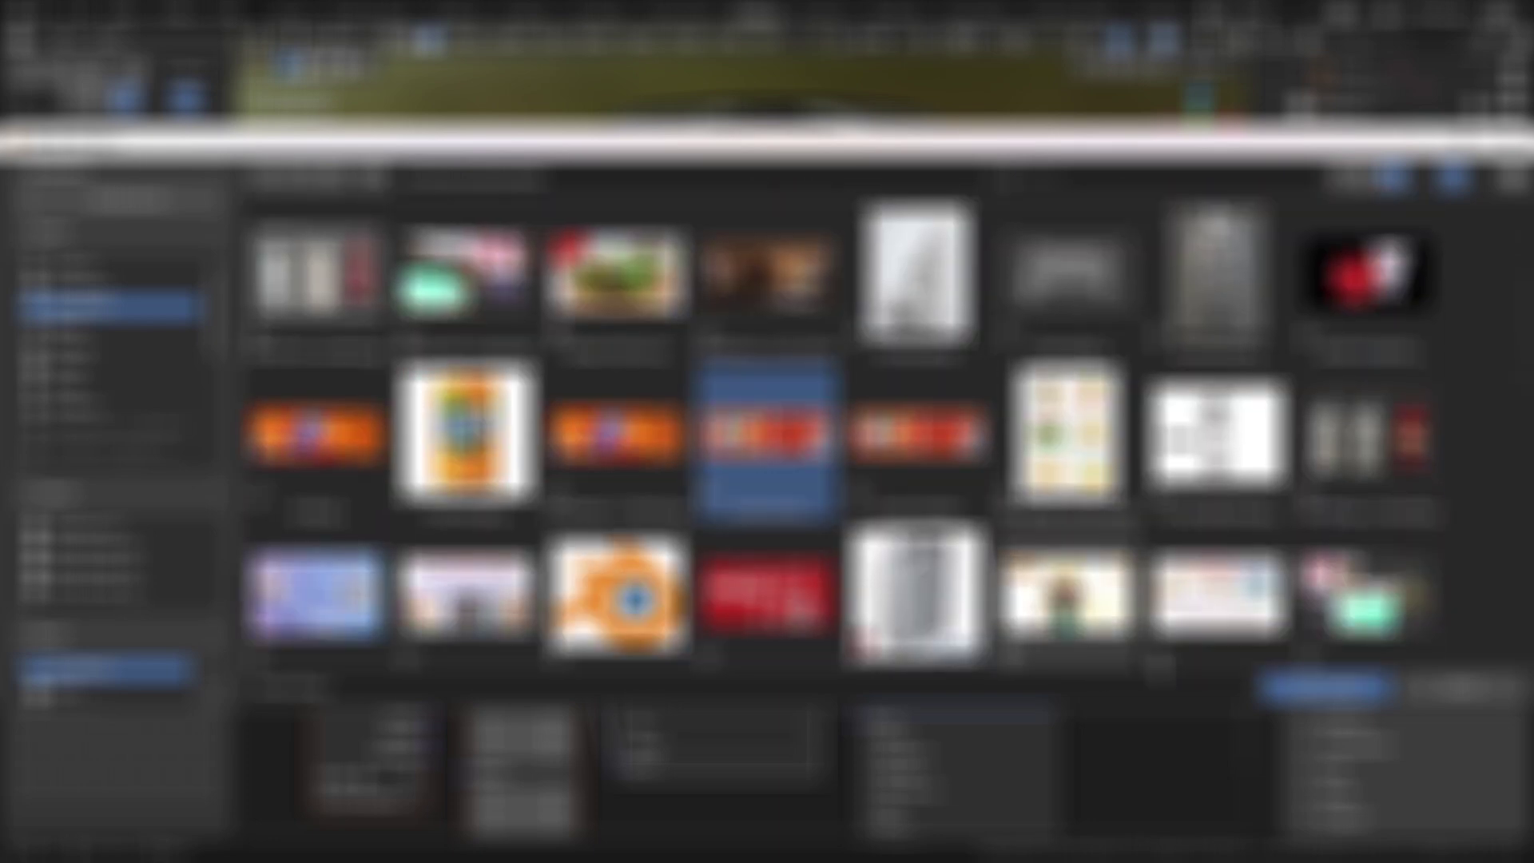
left_click(1326, 687)
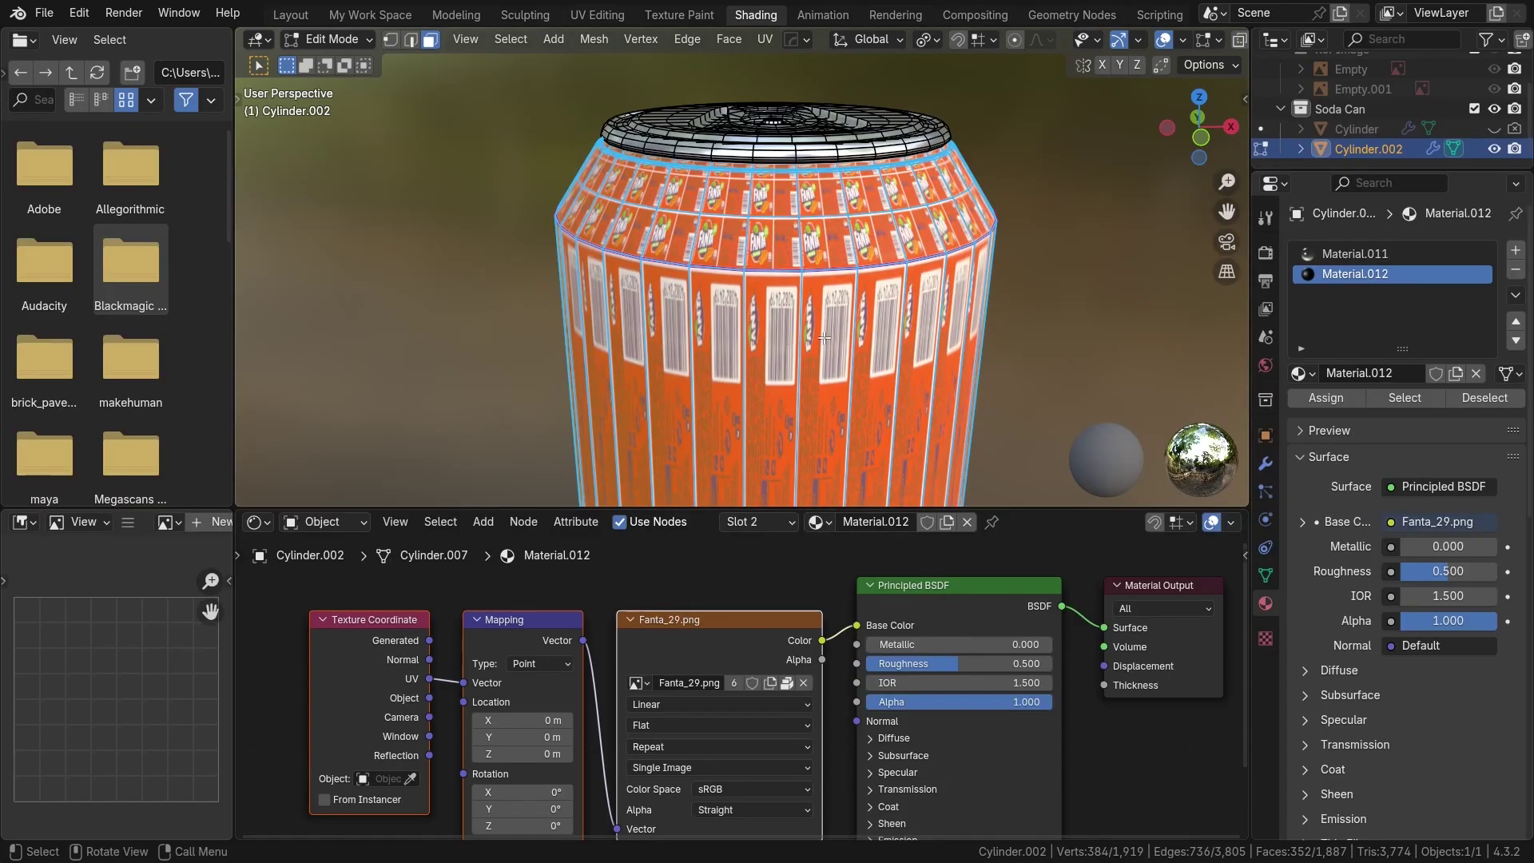
Examine in Object Mode how the label image maps onto the can's shoulder and body
mouse_move(831, 337)
middle_mouse_down()
mouse_move(894, 328)
mouse_move(836, 321)
middle_mouse_up()
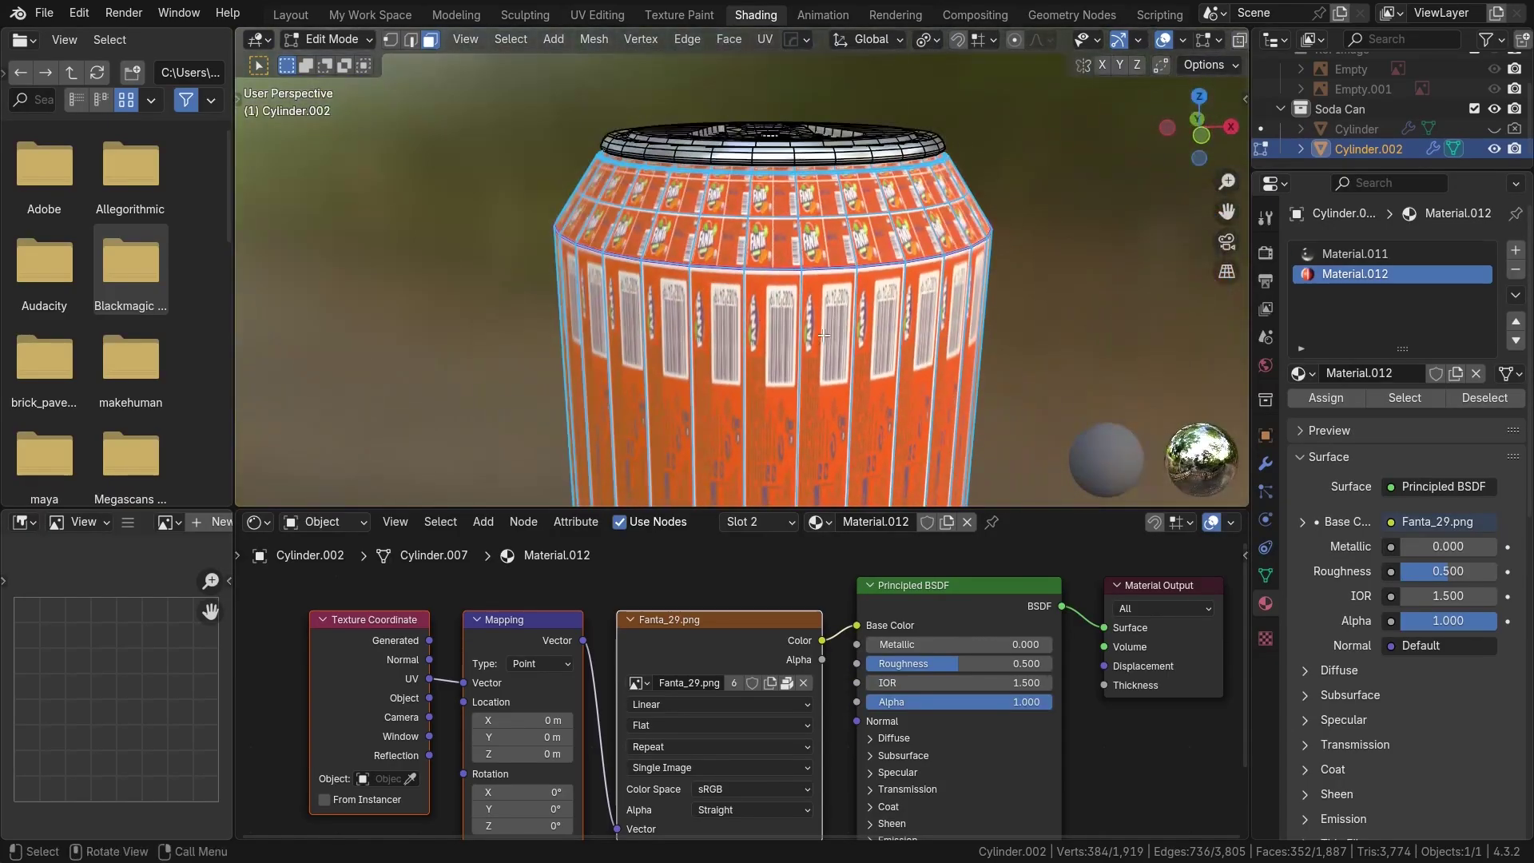
key("Tab")
scroll(823, 386, "down", 2)
middle_click_drag(823, 393, 774, 384)
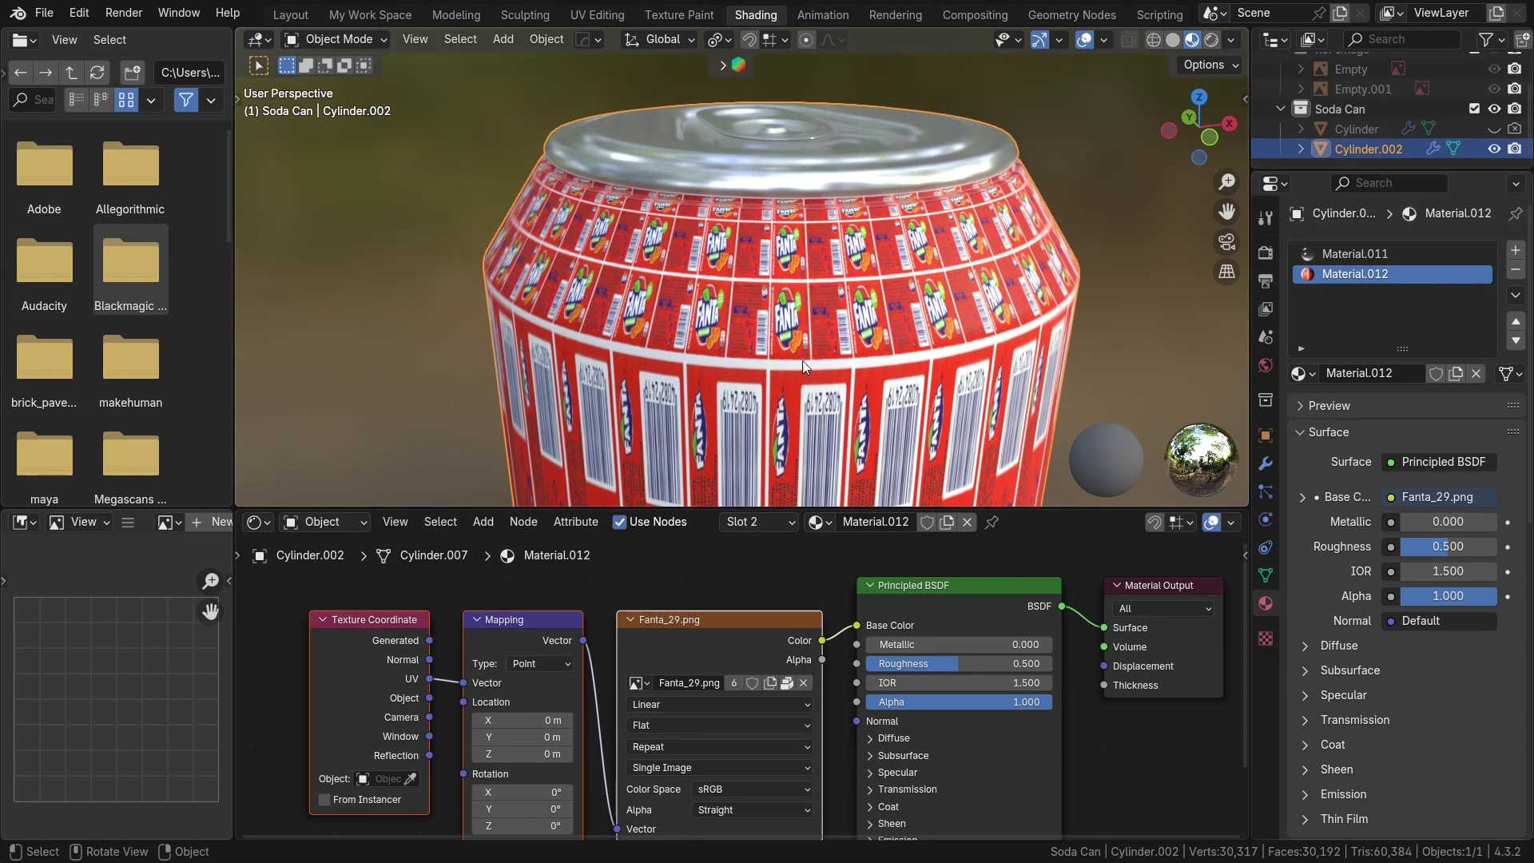
scroll(803, 356, "up", 3)
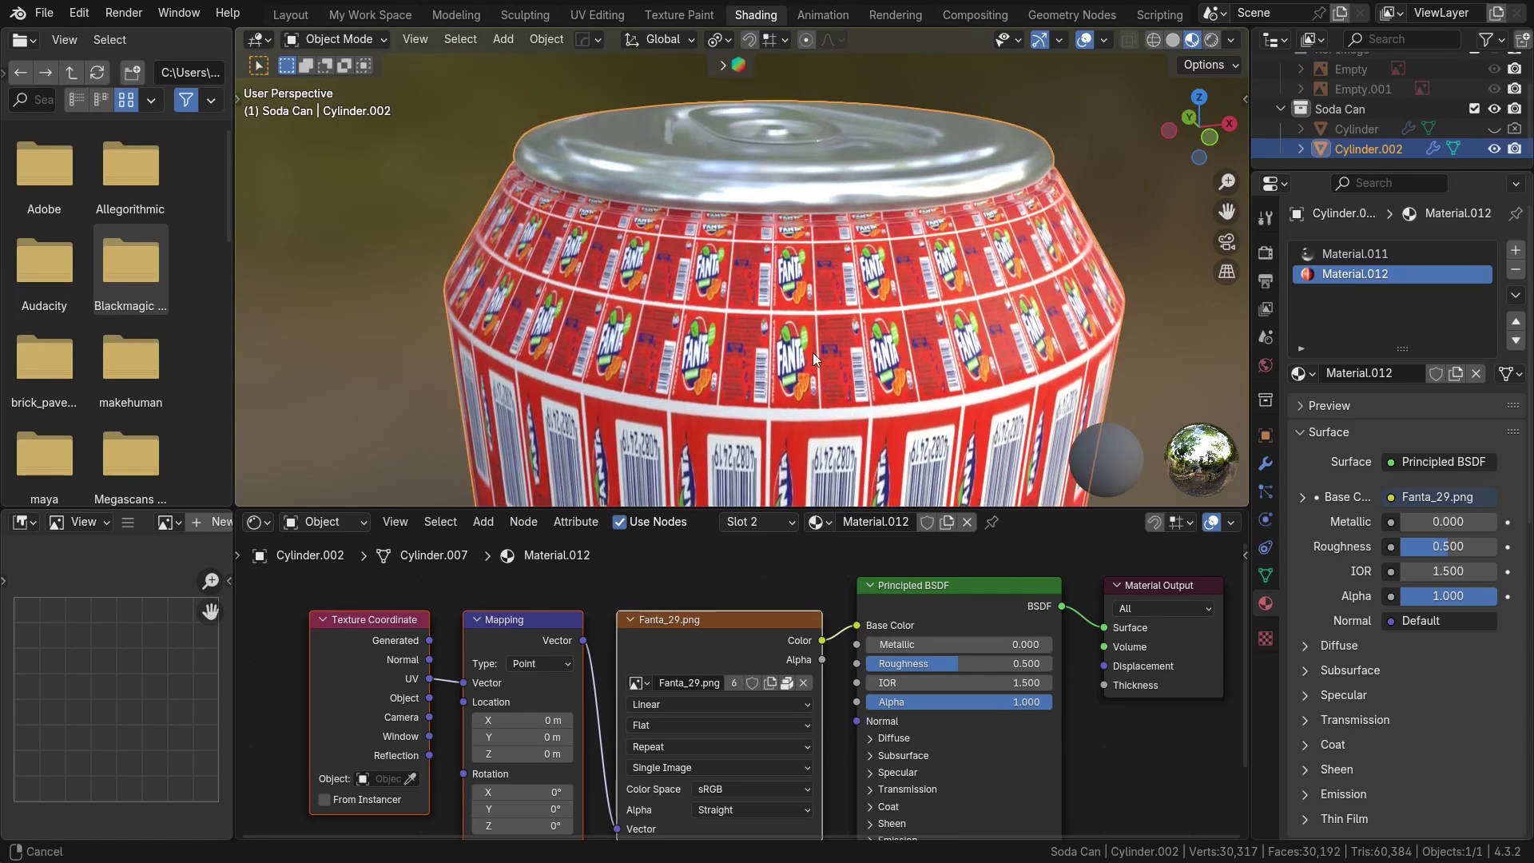
Return the can to Edit Mode and switch to the UV Editing workspace with the whole can in view
key("Tab")
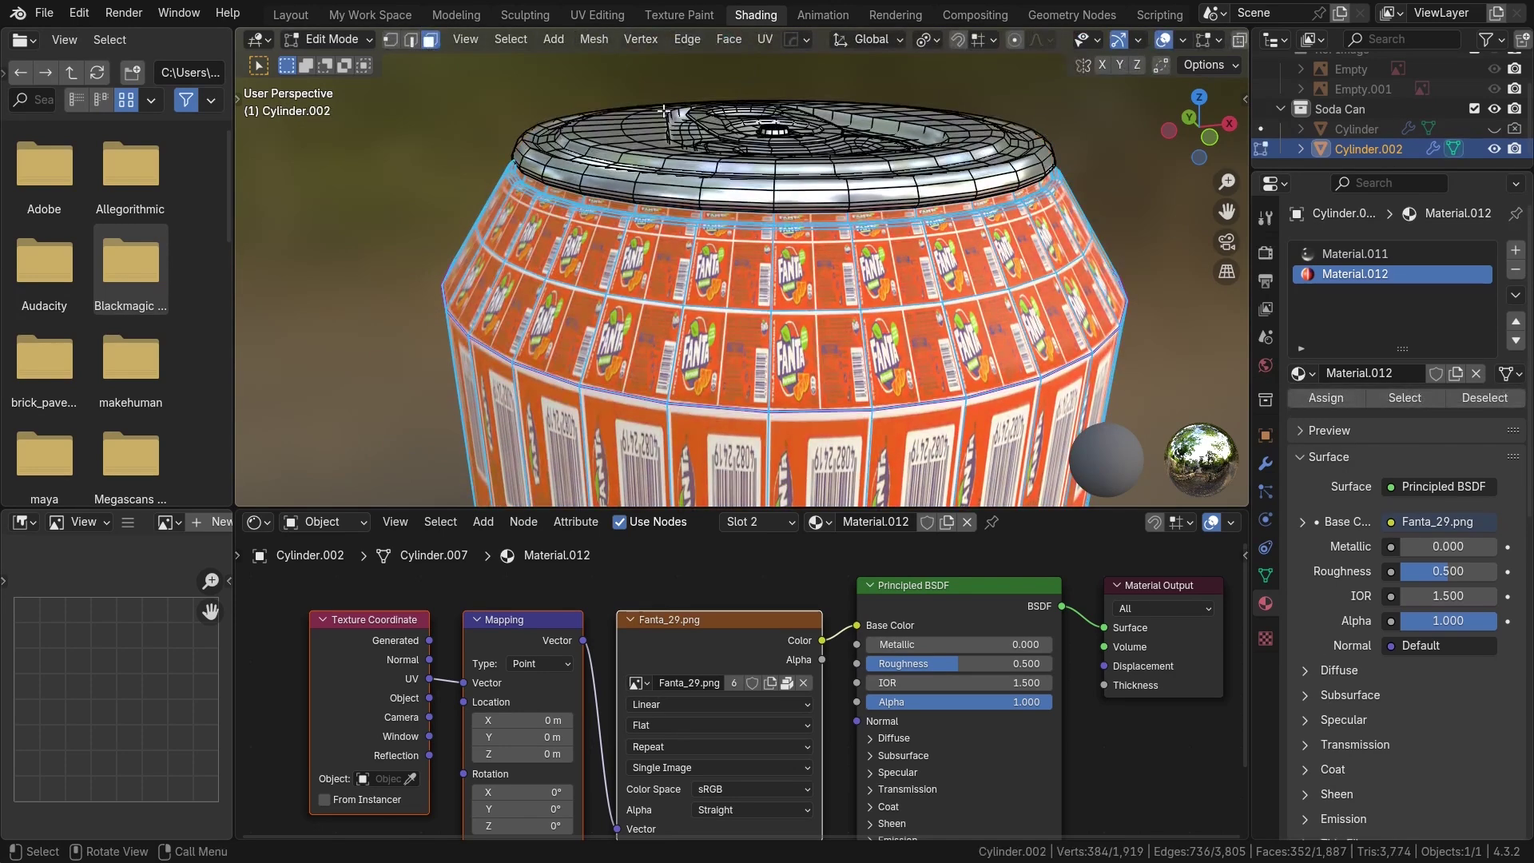
left_click(597, 14)
middle_click_drag(1014, 529, 1083, 535)
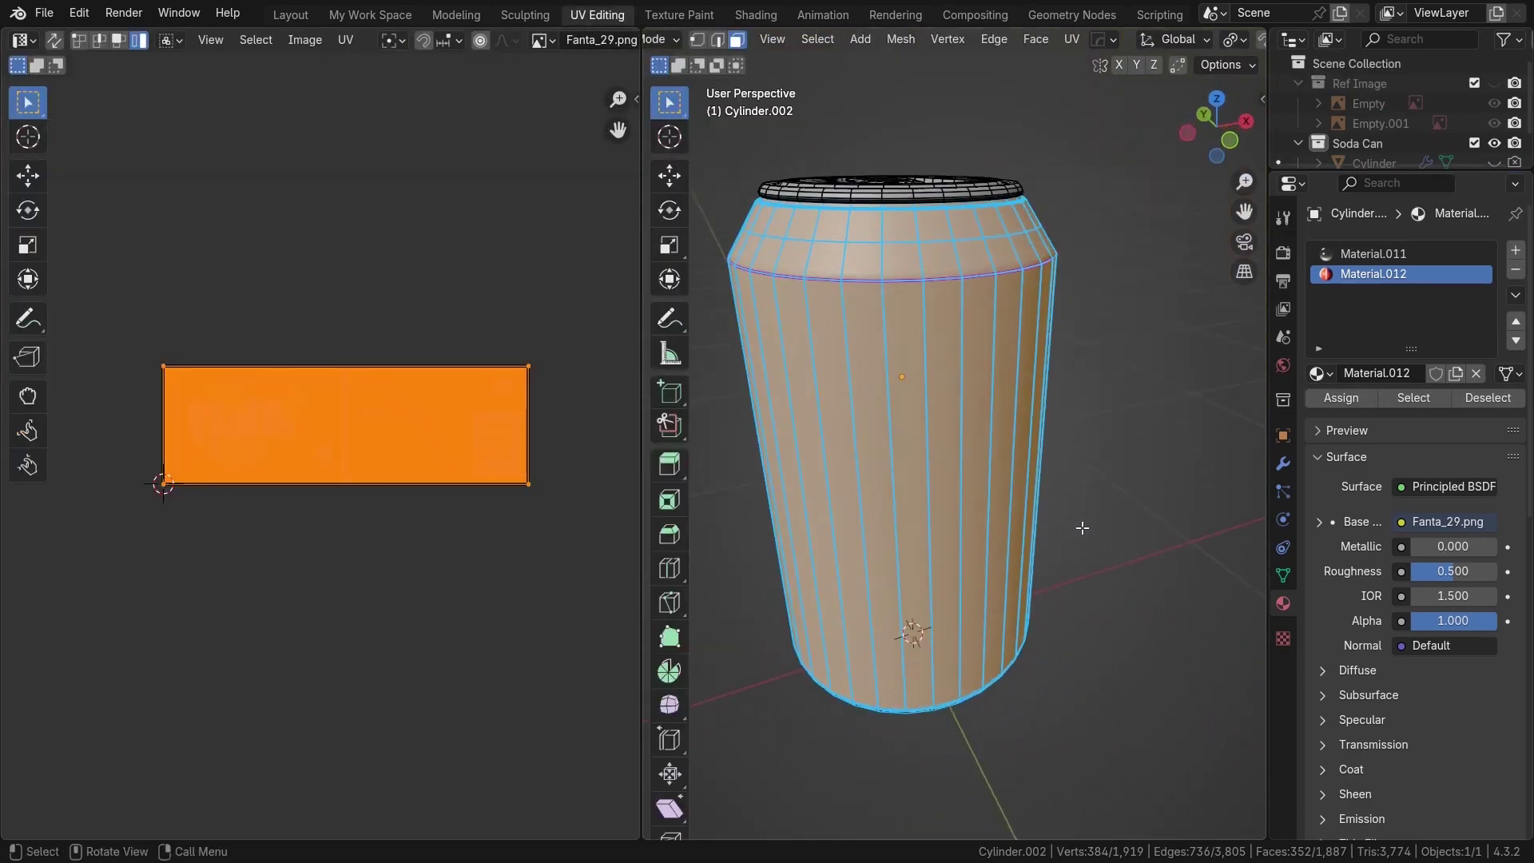
middle_click_drag(956, 451, 1004, 450, "shift")
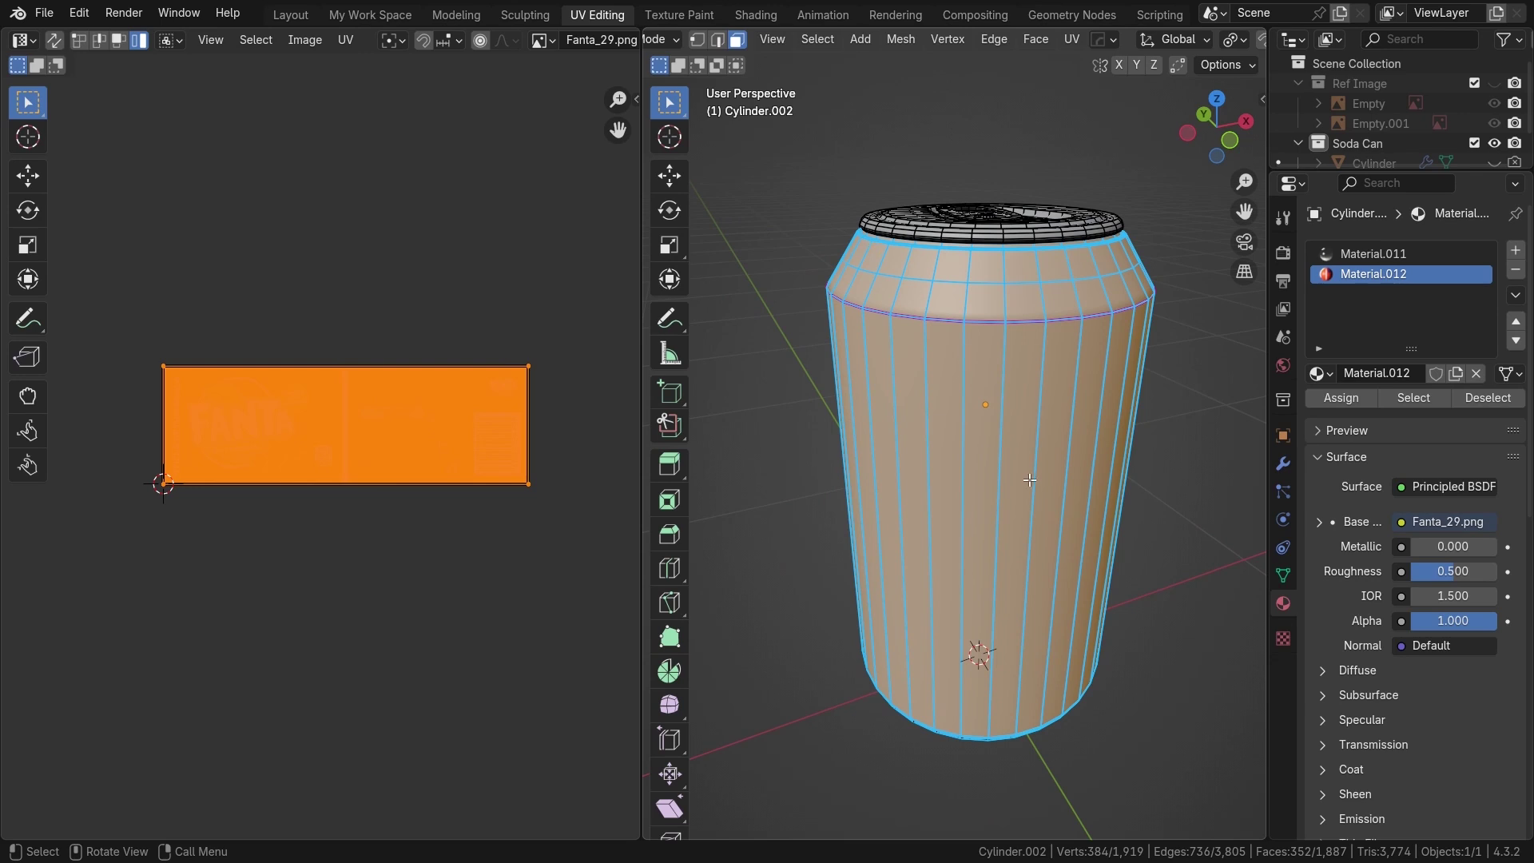
scroll(1037, 447, "up", 3)
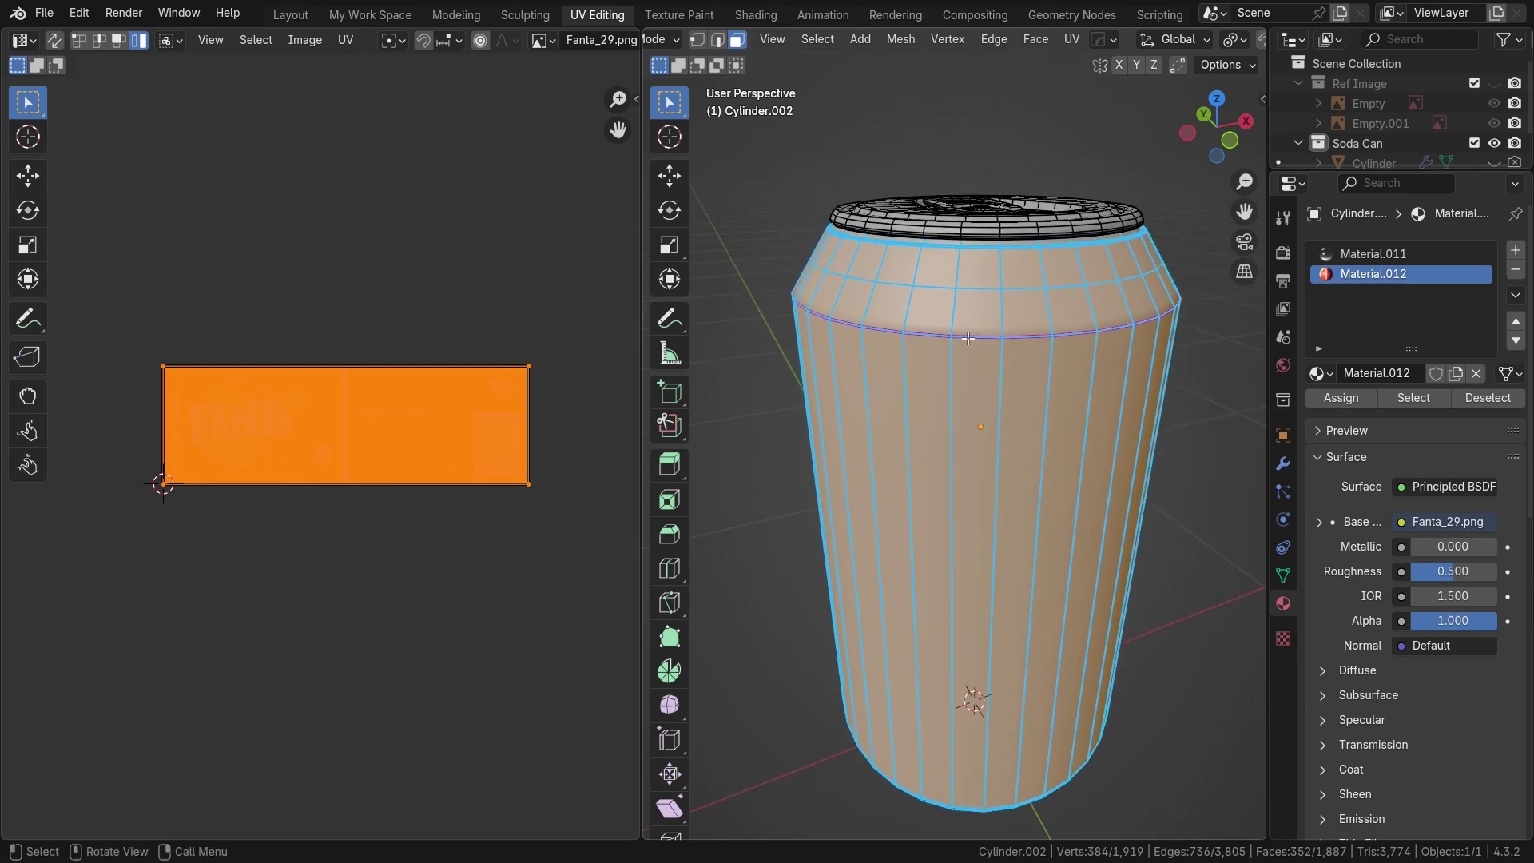
middle_click_drag(1013, 364, 967, 303)
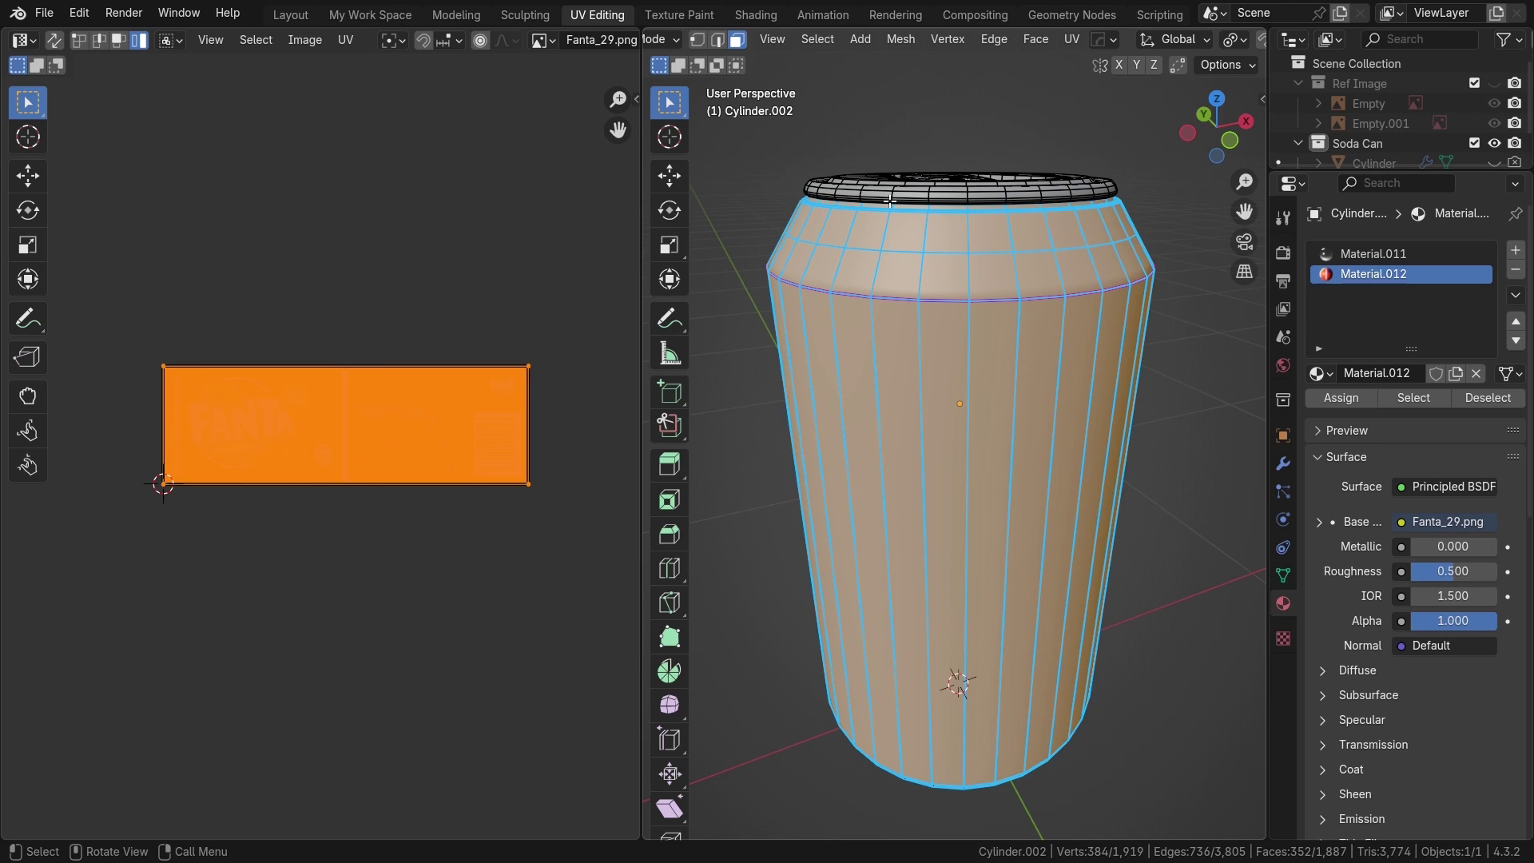
Convert the label face selection into its boundary edge loops
left_click(822, 41)
mouse_move(870, 348)
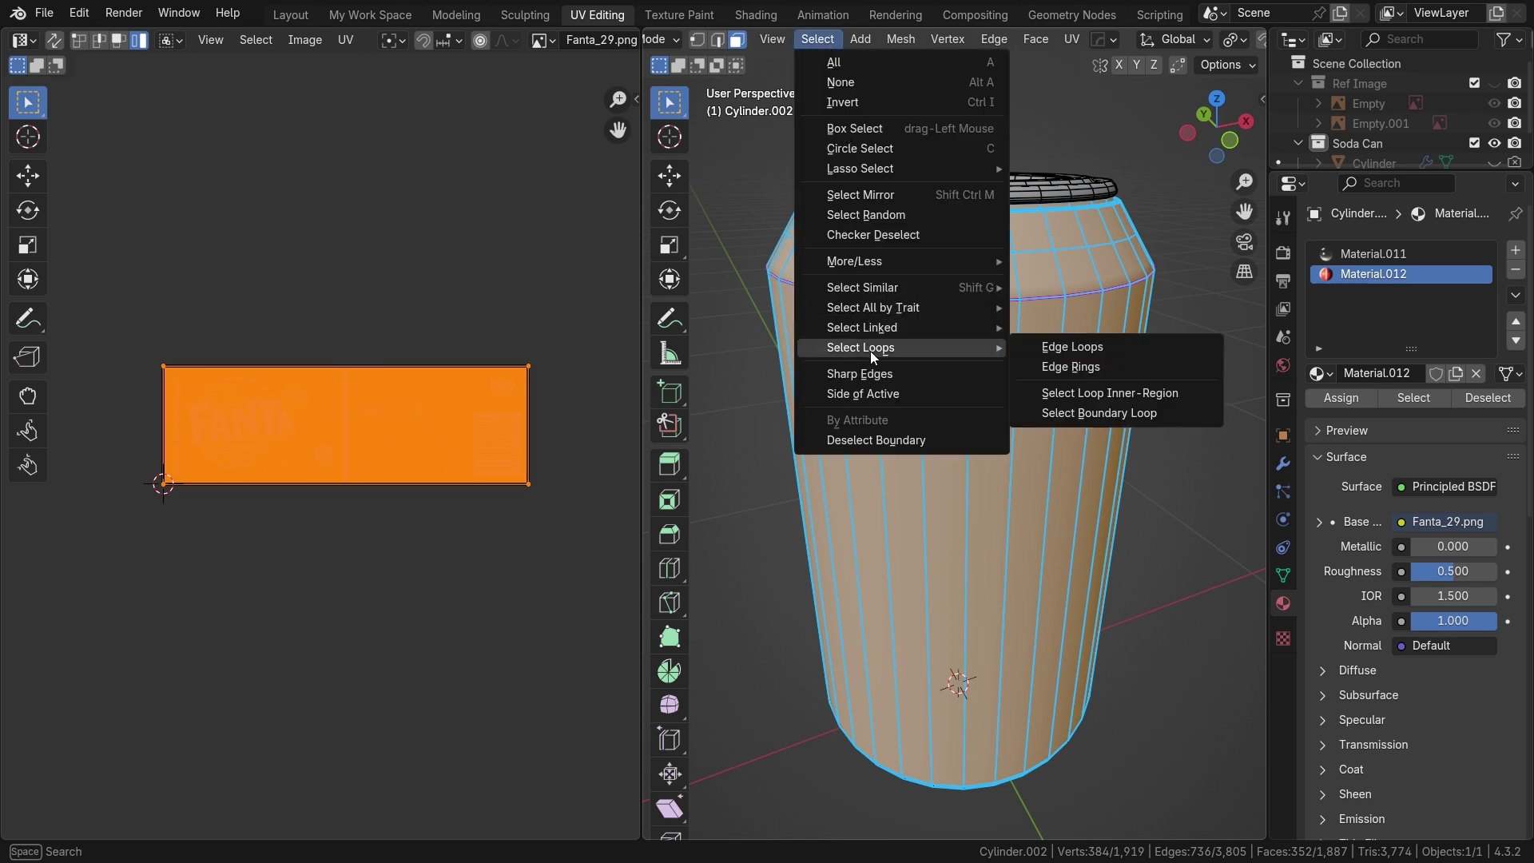
left_click(1100, 416)
Inspect the selected boundary loops beneath the can's top rim and around its base
middle_click_drag(954, 336, 978, 551)
scroll(982, 295, "up", 2)
middle_click_drag(978, 551, 956, 305)
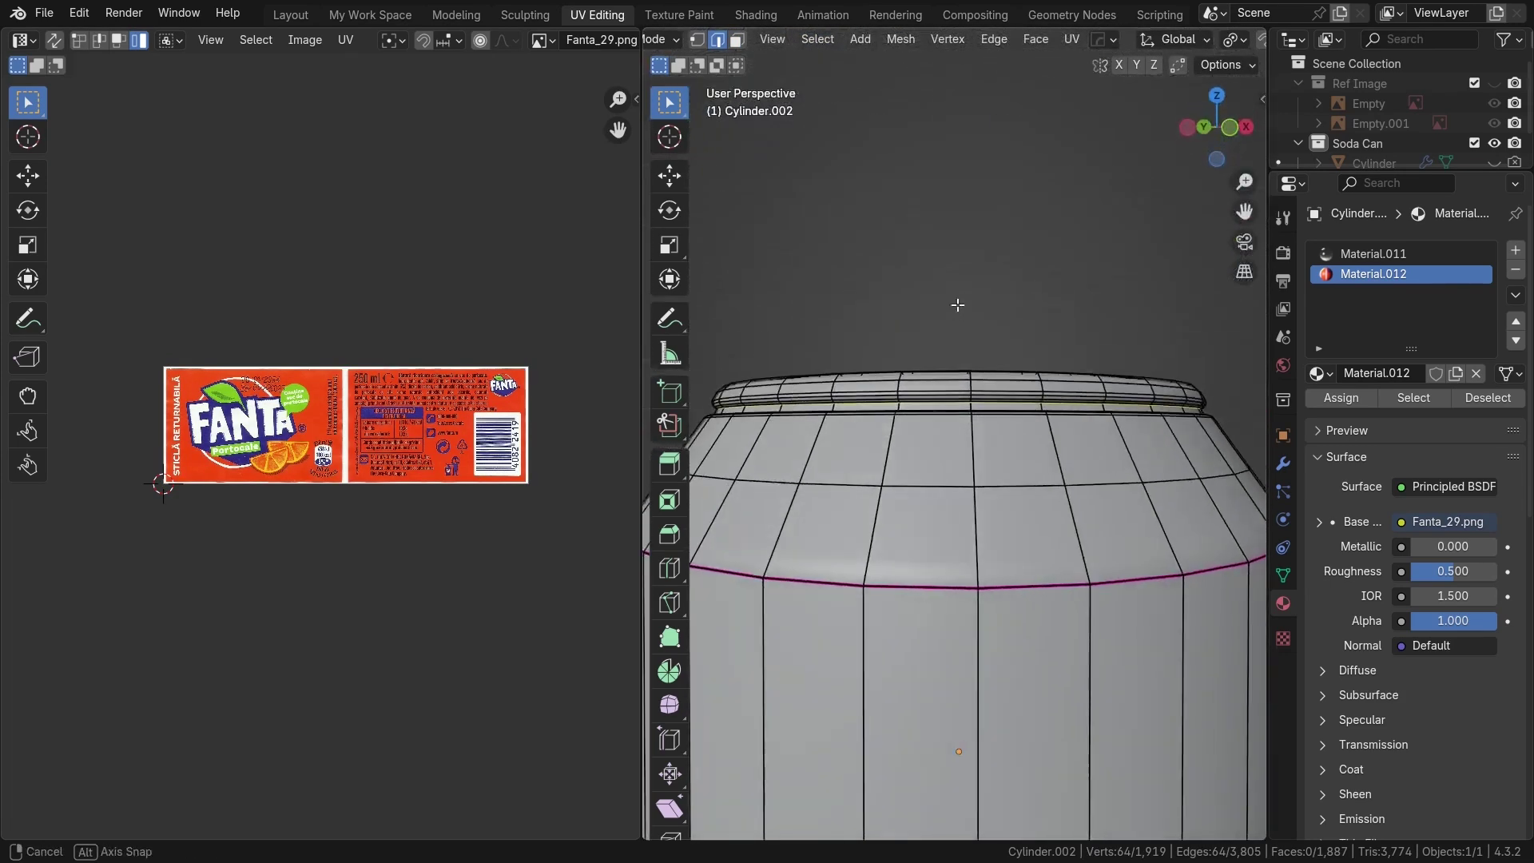
scroll(959, 320, "down", 1)
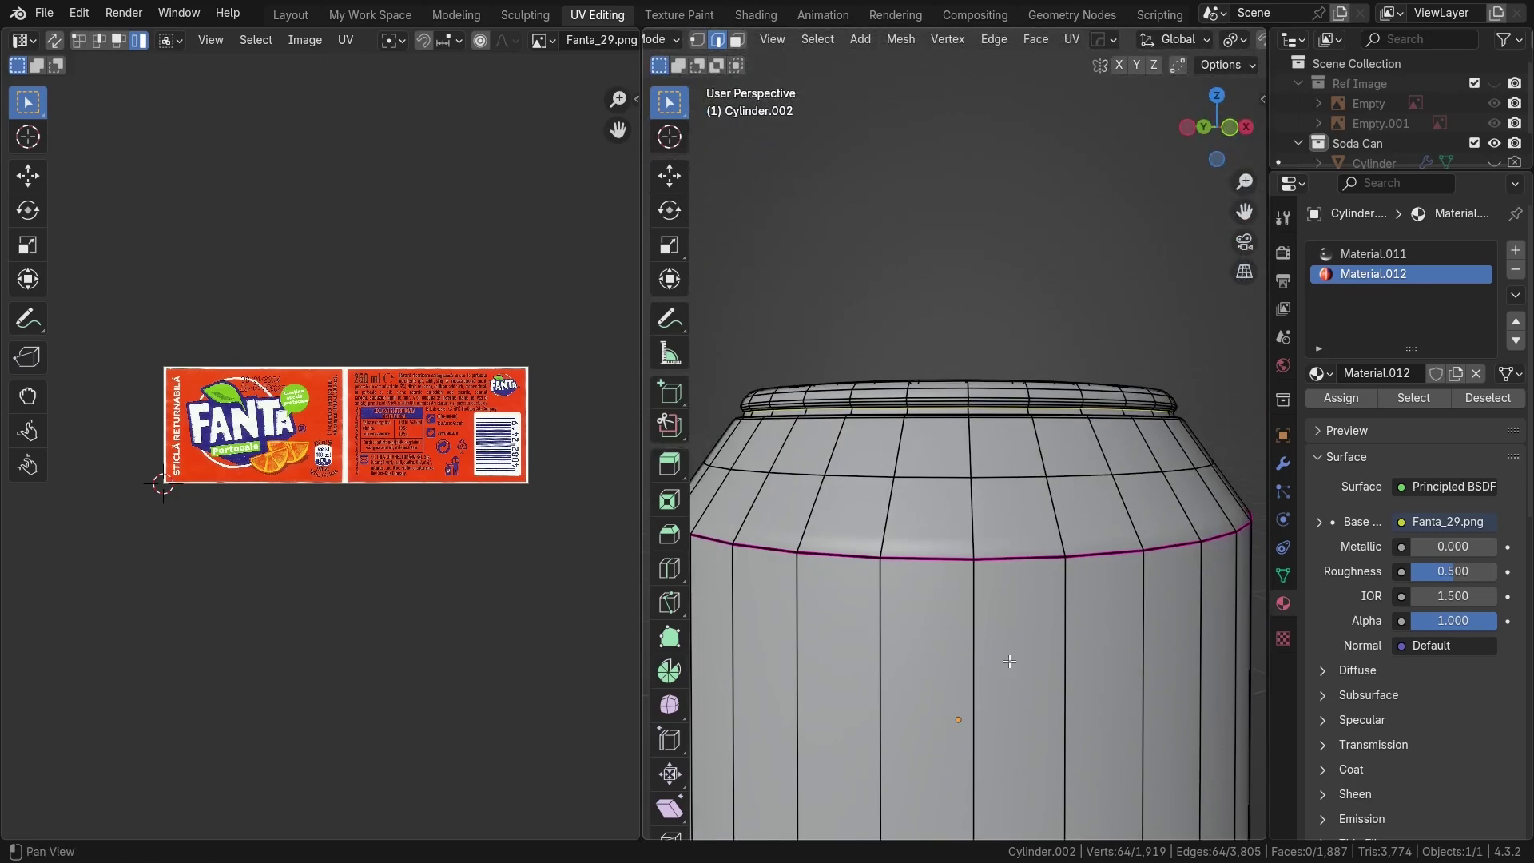
middle_click_drag(1011, 664, 1009, 463, "shift")
scroll(1003, 480, "down", 2)
middle_click_drag(967, 755, 988, 483, "shift")
scroll(987, 483, "down", 3)
middle_click_drag(986, 287, 973, 447, "shift")
scroll(991, 247, "up", 5)
middle_click_drag(997, 230, 975, 497, "shift")
scroll(991, 495, "up", 4)
middle_click_drag(975, 497, 962, 648, "shift")
scroll(966, 600, "up", 3)
middle_click_drag(989, 197, 987, 511, "shift")
scroll(1006, 389, "up", 6)
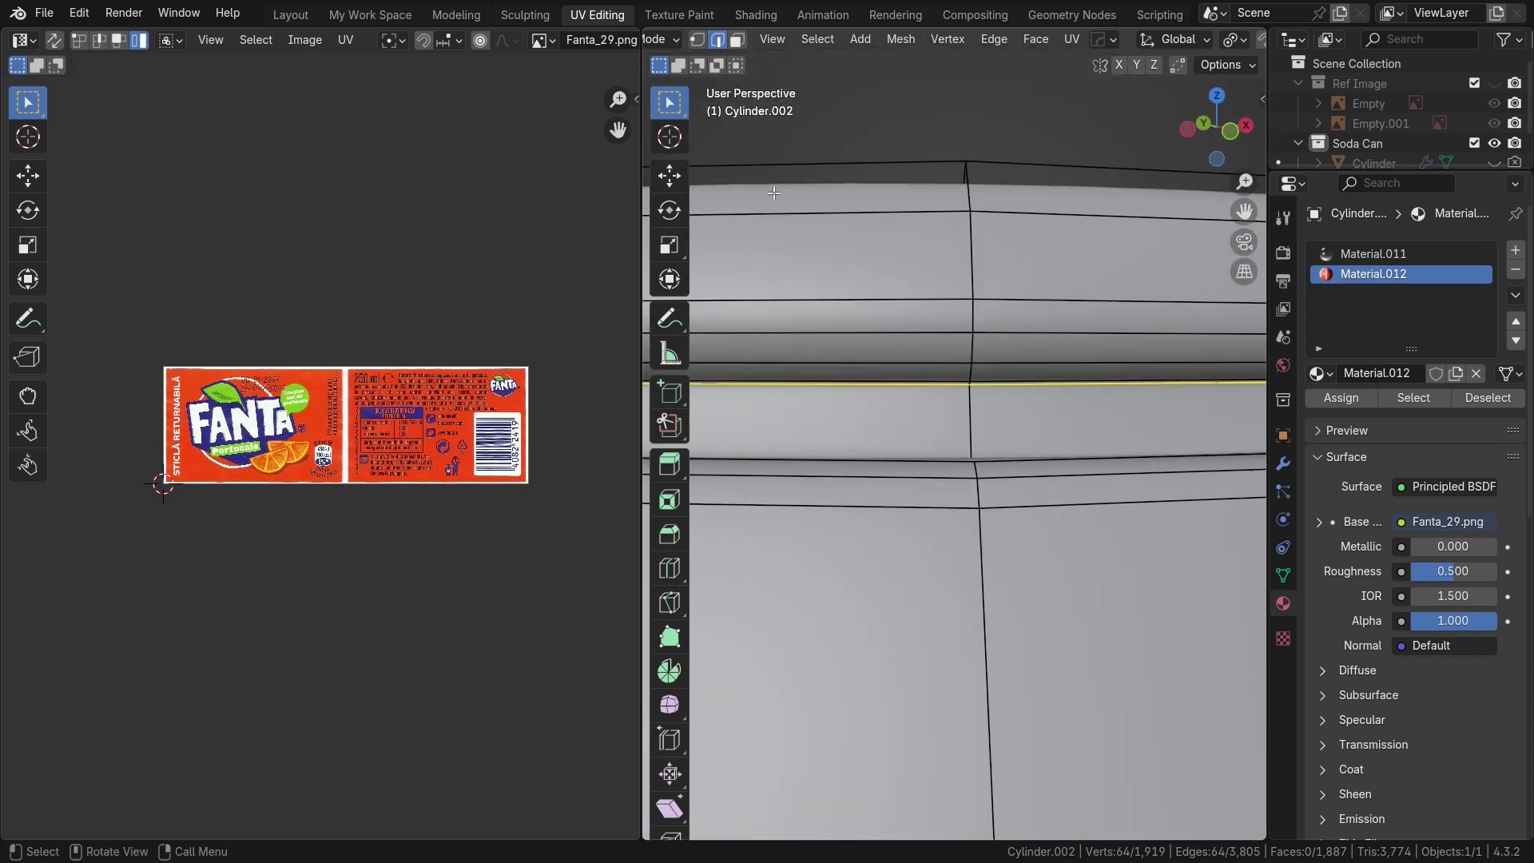
Add only the single vertical edge directly below the upper boundary loop to the edge selection
middle_click_drag(900, 395, 979, 423)
left_click(979, 423, "alt+shift")
key("alt+z")
key("alt+z")
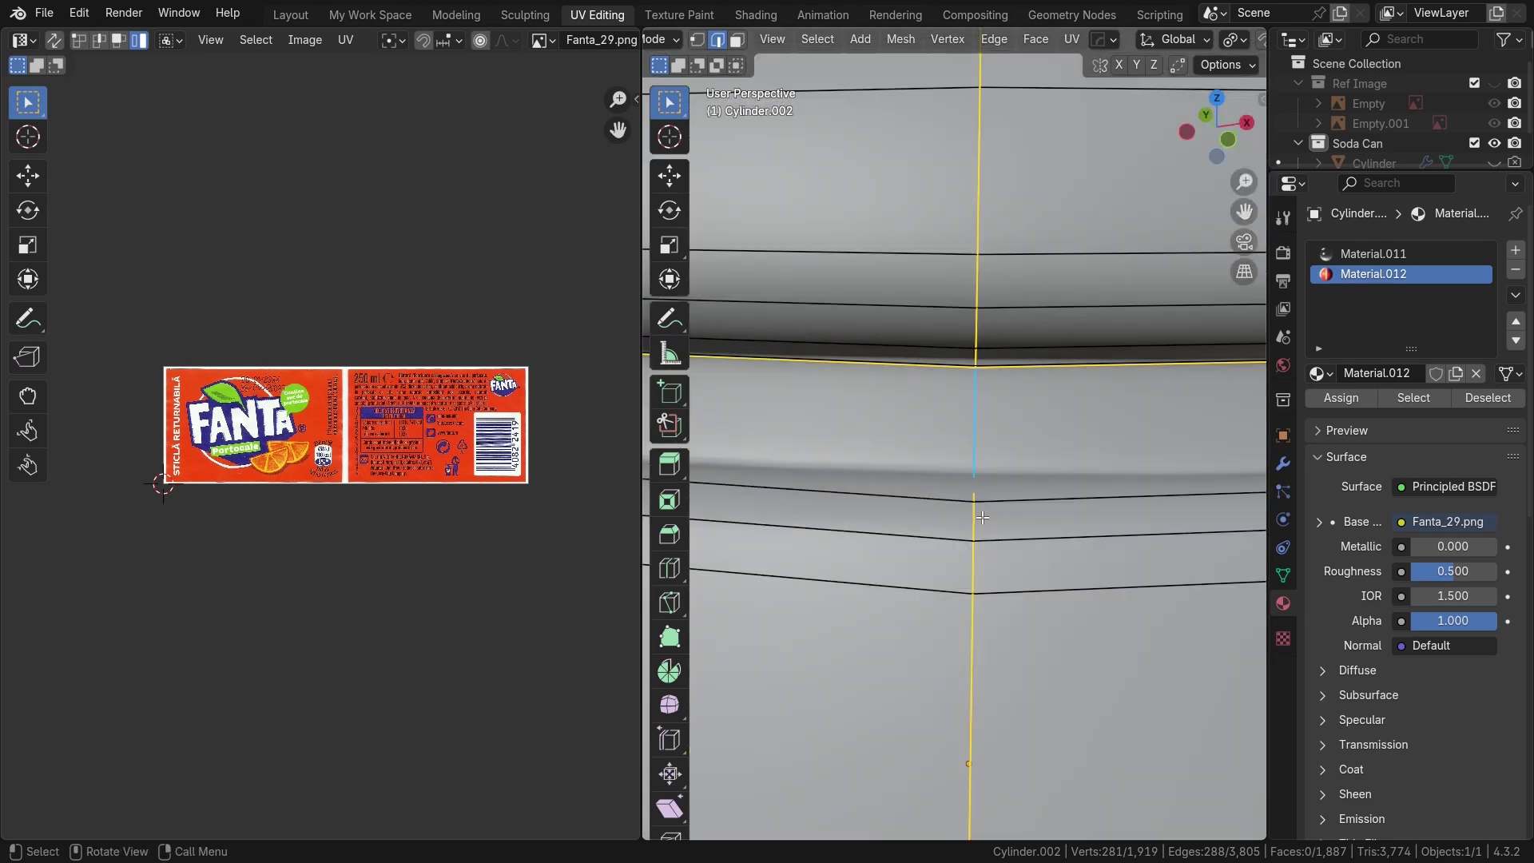
left_click(982, 518, "alt+shift")
scroll(972, 470, "up", 3)
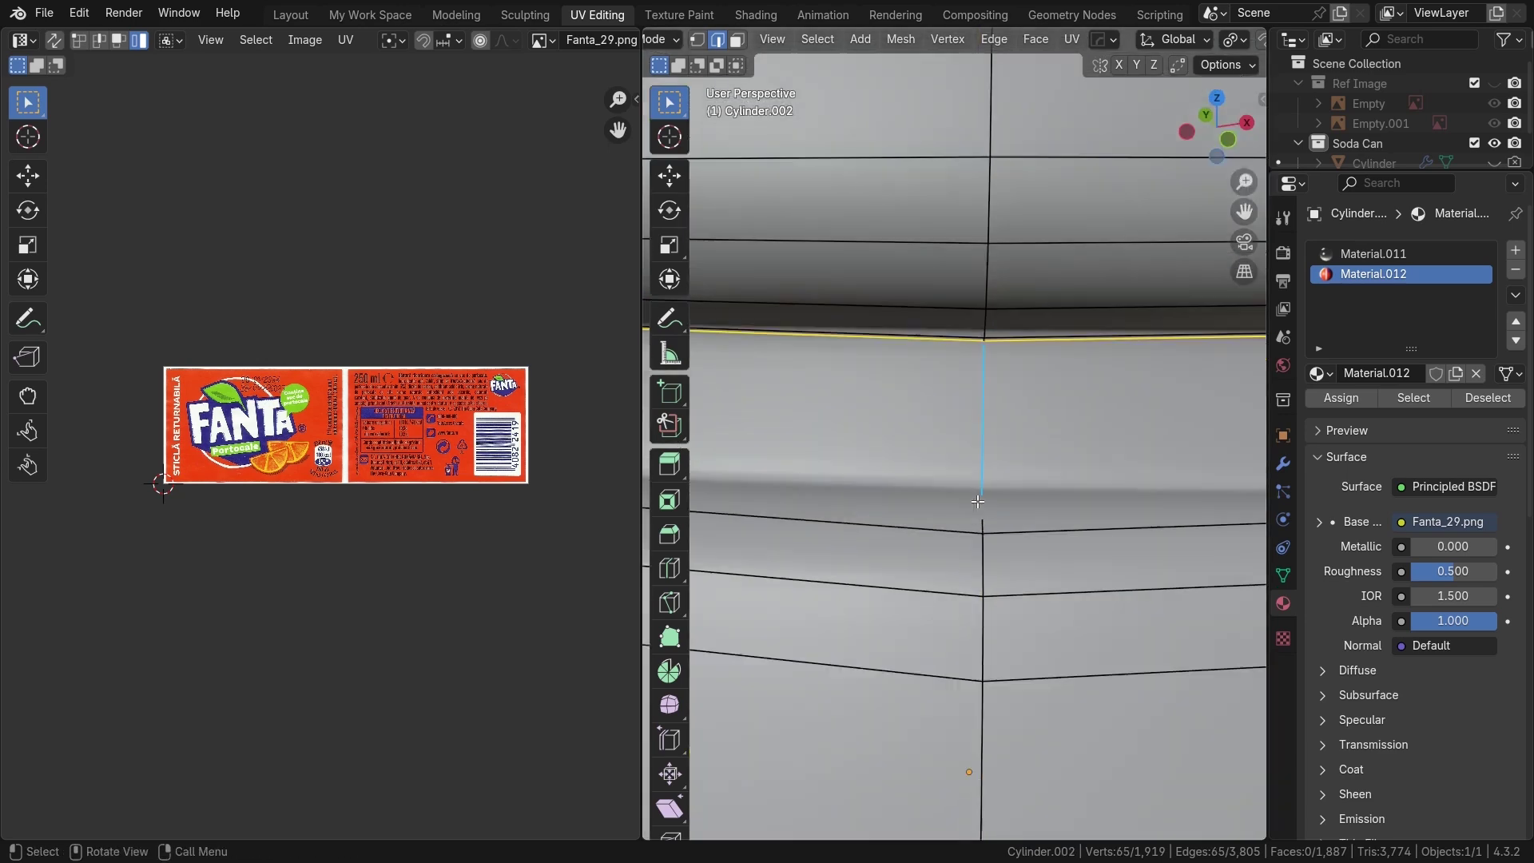
Extend the edge selection through the short edges hidden in the groove below the rim, checking them with X-ray
key("alt+z")
middle_click_drag(993, 559, 989, 495)
key("alt+z")
key("alt+z")
right_click(975, 556, "ctrl")
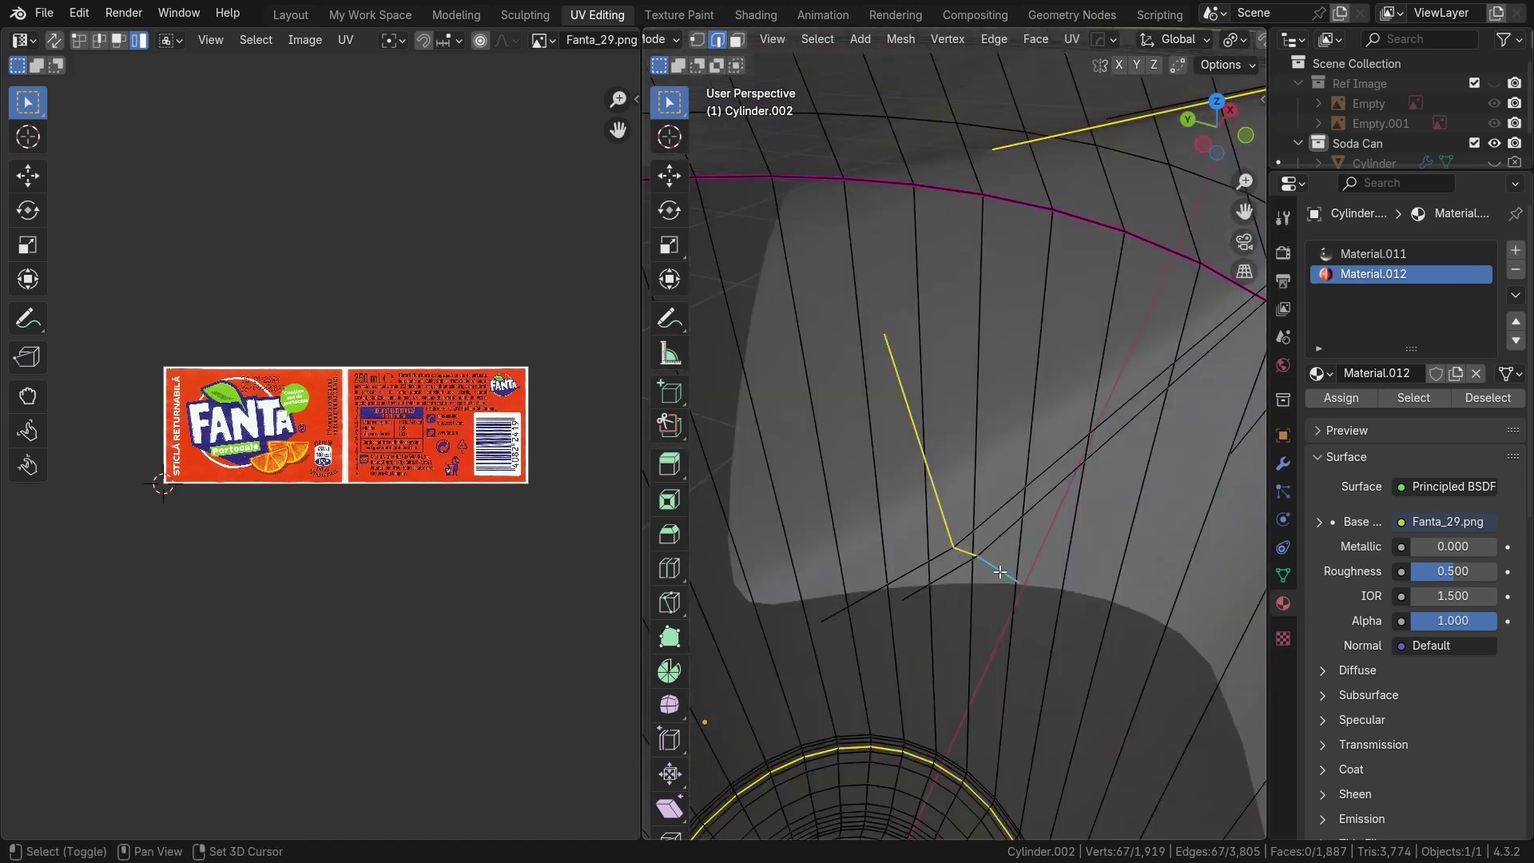
Continue the vertical edge selection down the can's shoulder, across the crease and along the full-height body edge
key("alt+z")
scroll(1014, 576, "down", 2)
middle_click_drag(1026, 613, 959, 590)
middle_click_drag(1063, 563, 1011, 546, "shift")
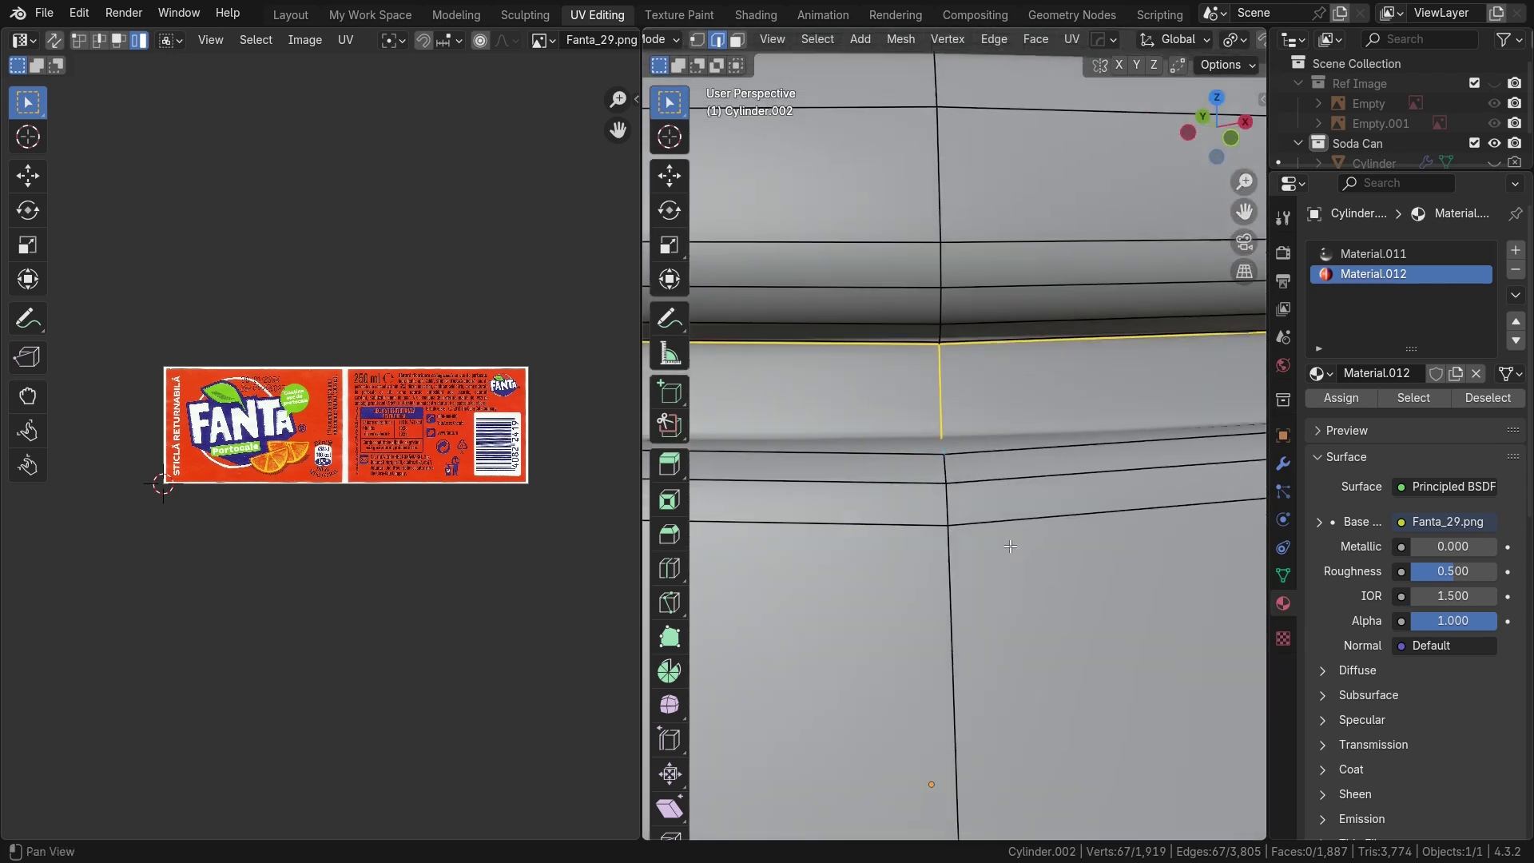
left_click(947, 505, "shift")
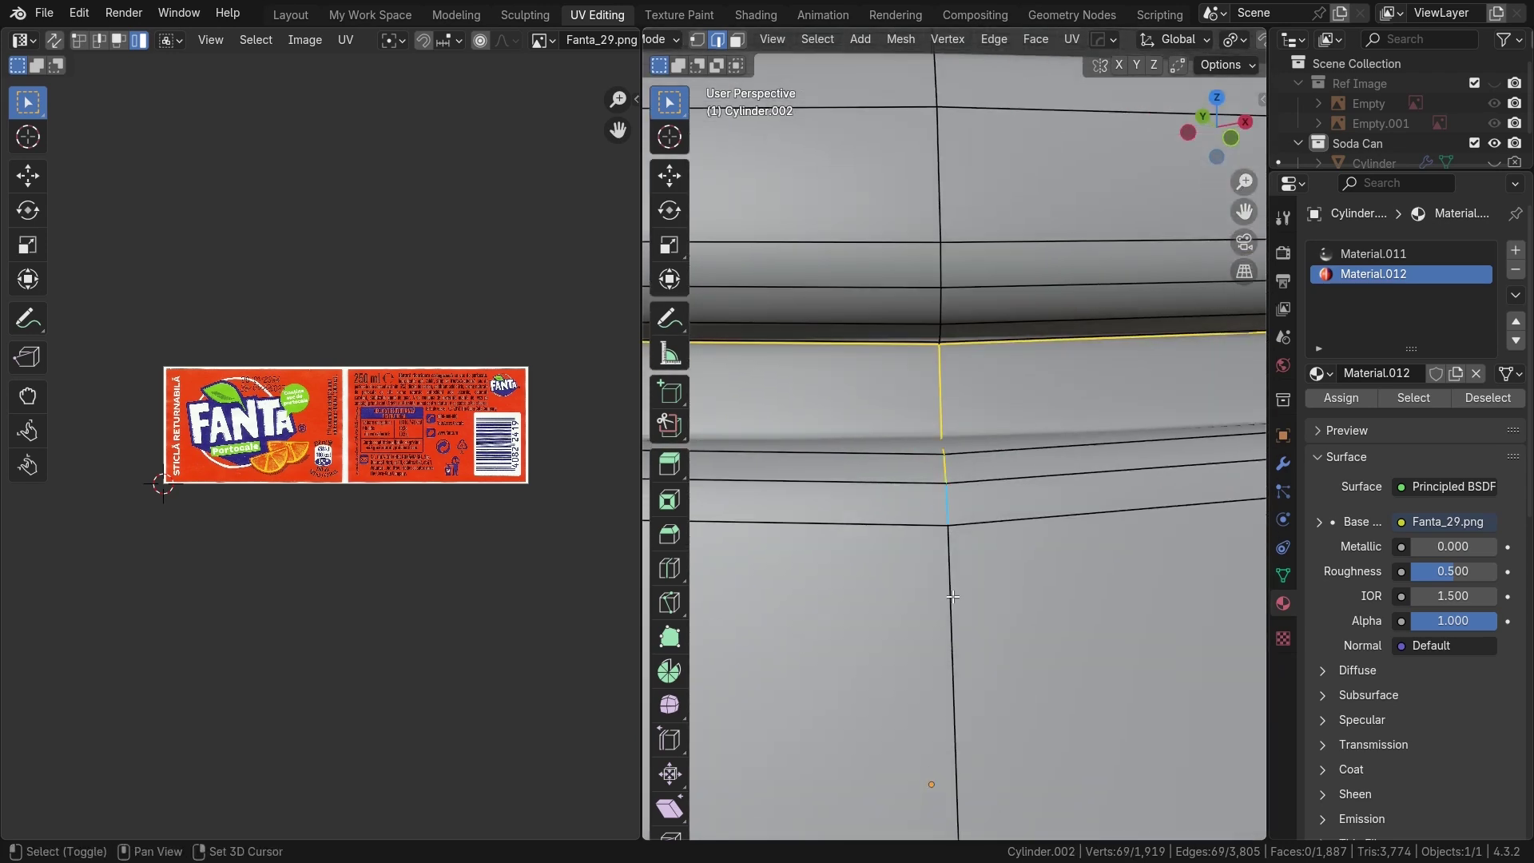
left_click(953, 595, "shift")
scroll(954, 590, "down", 2)
middle_click_drag(971, 593, 989, 432, "shift")
left_click(982, 463, "ctrl")
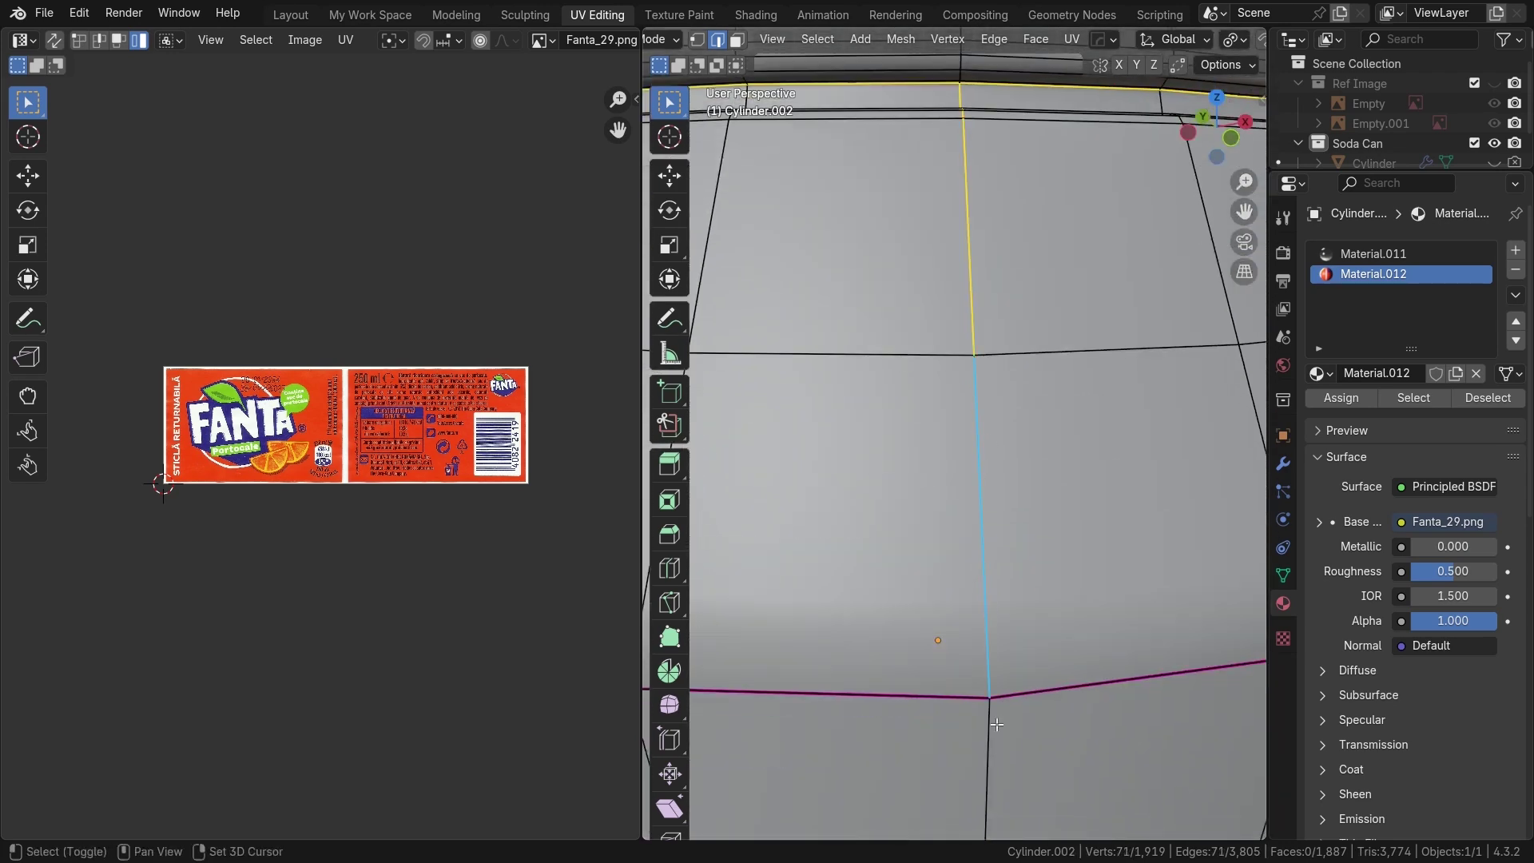
left_click(989, 755, "shift")
Add the short vertical edges at the base so the selected line reaches the lower boundary loop
scroll(998, 679, "down", 4)
middle_click_drag(1000, 675, 979, 370, "shift")
middle_click_drag(969, 630, 966, 590)
middle_click_drag(964, 491, 963, 278, "shift")
scroll(965, 336, "up", 8)
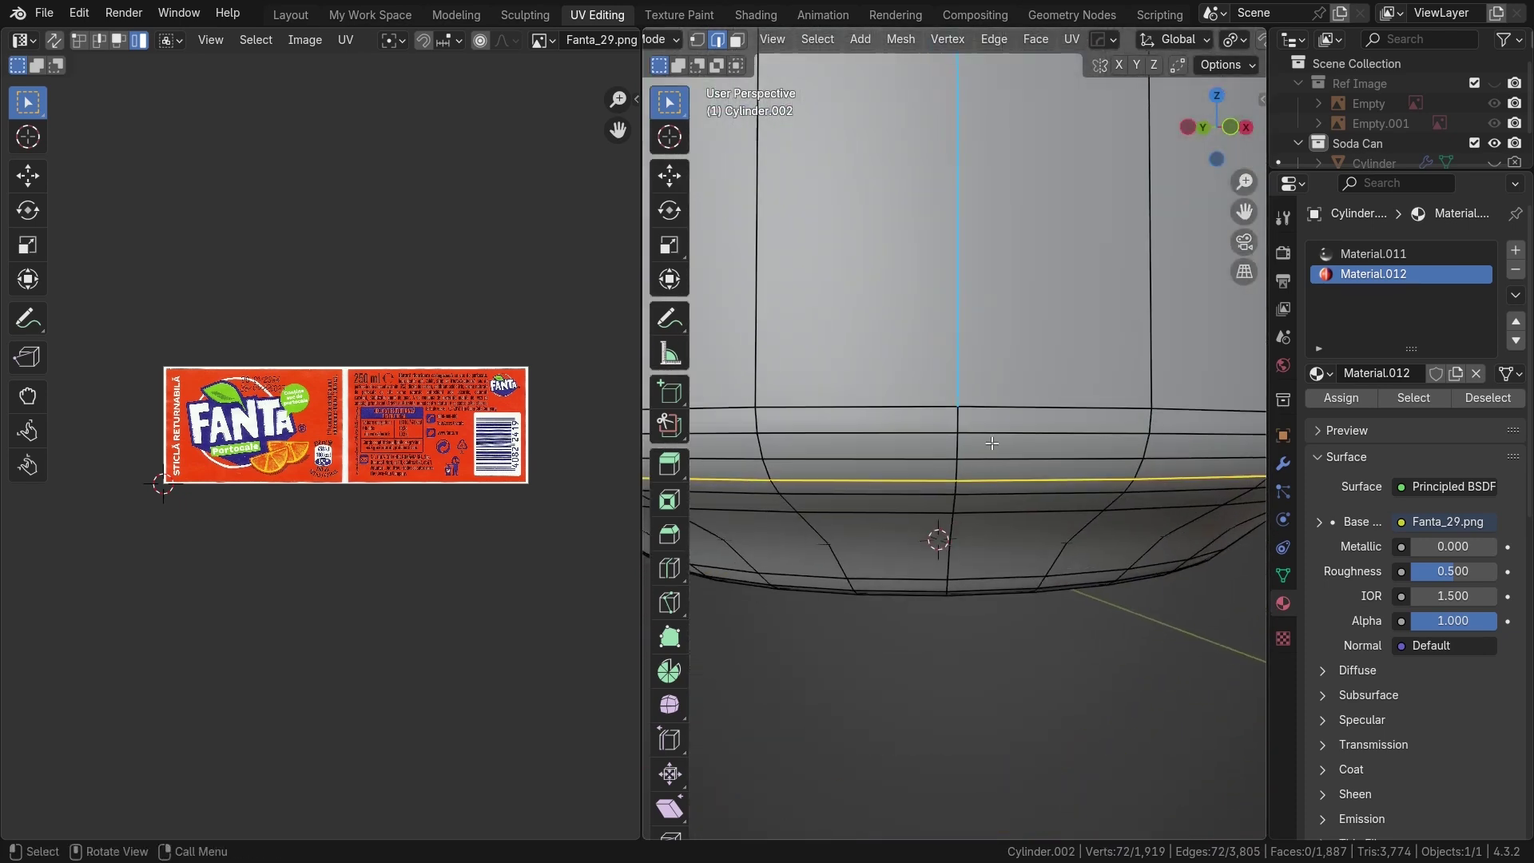
left_click(956, 428, "ctrl")
left_click(960, 462, "shift")
left_click(965, 520, "shift")
Mark the selected boundary loops and the connecting vertical edge line as UV seams
scroll(966, 512, "down", 4)
middle_click_drag(986, 388, 997, 588, "shift")
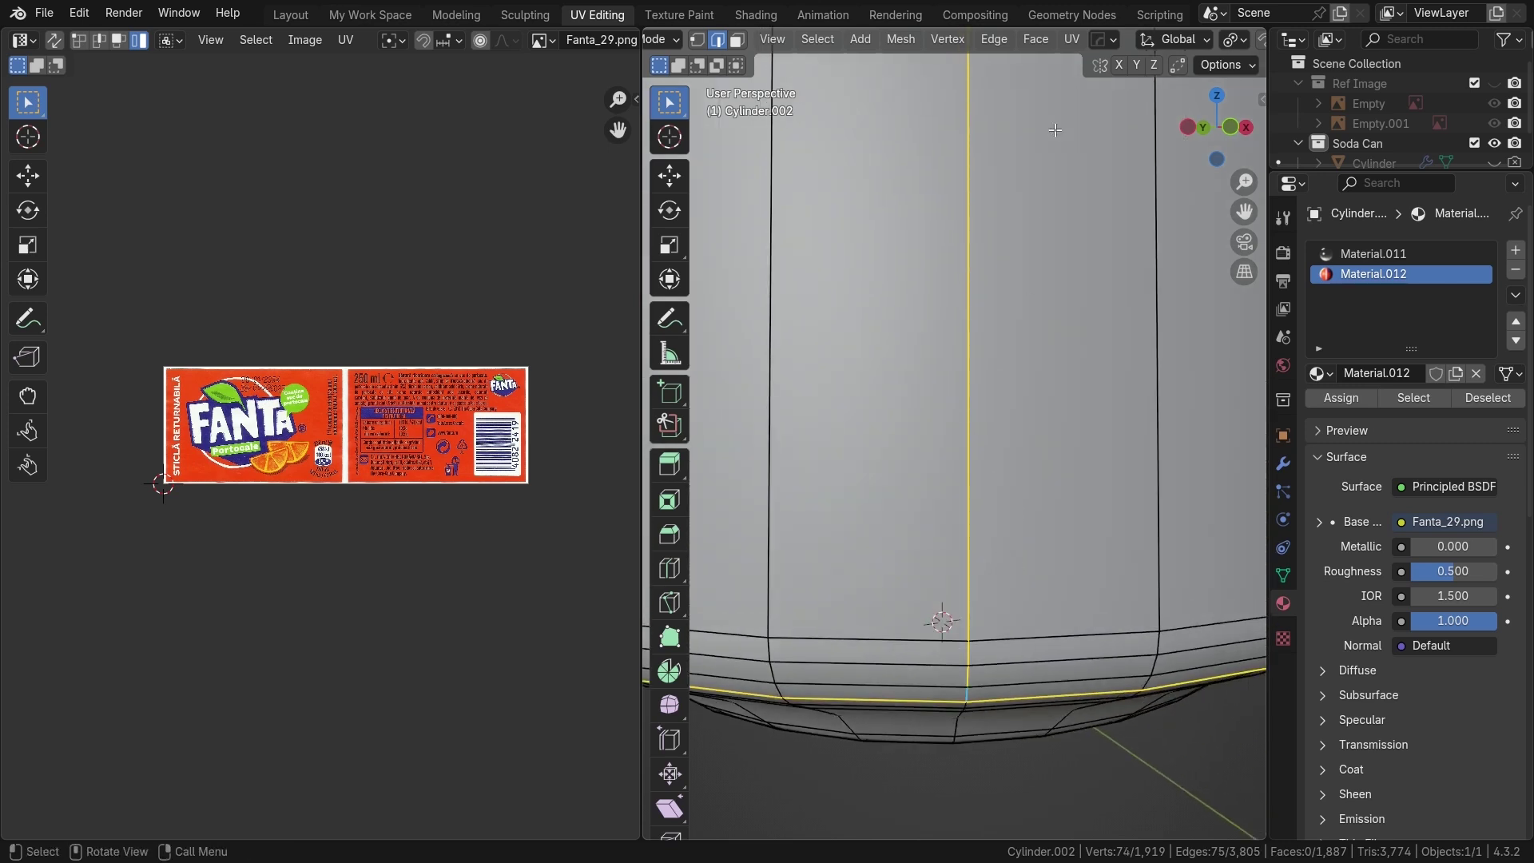
left_click(1072, 42)
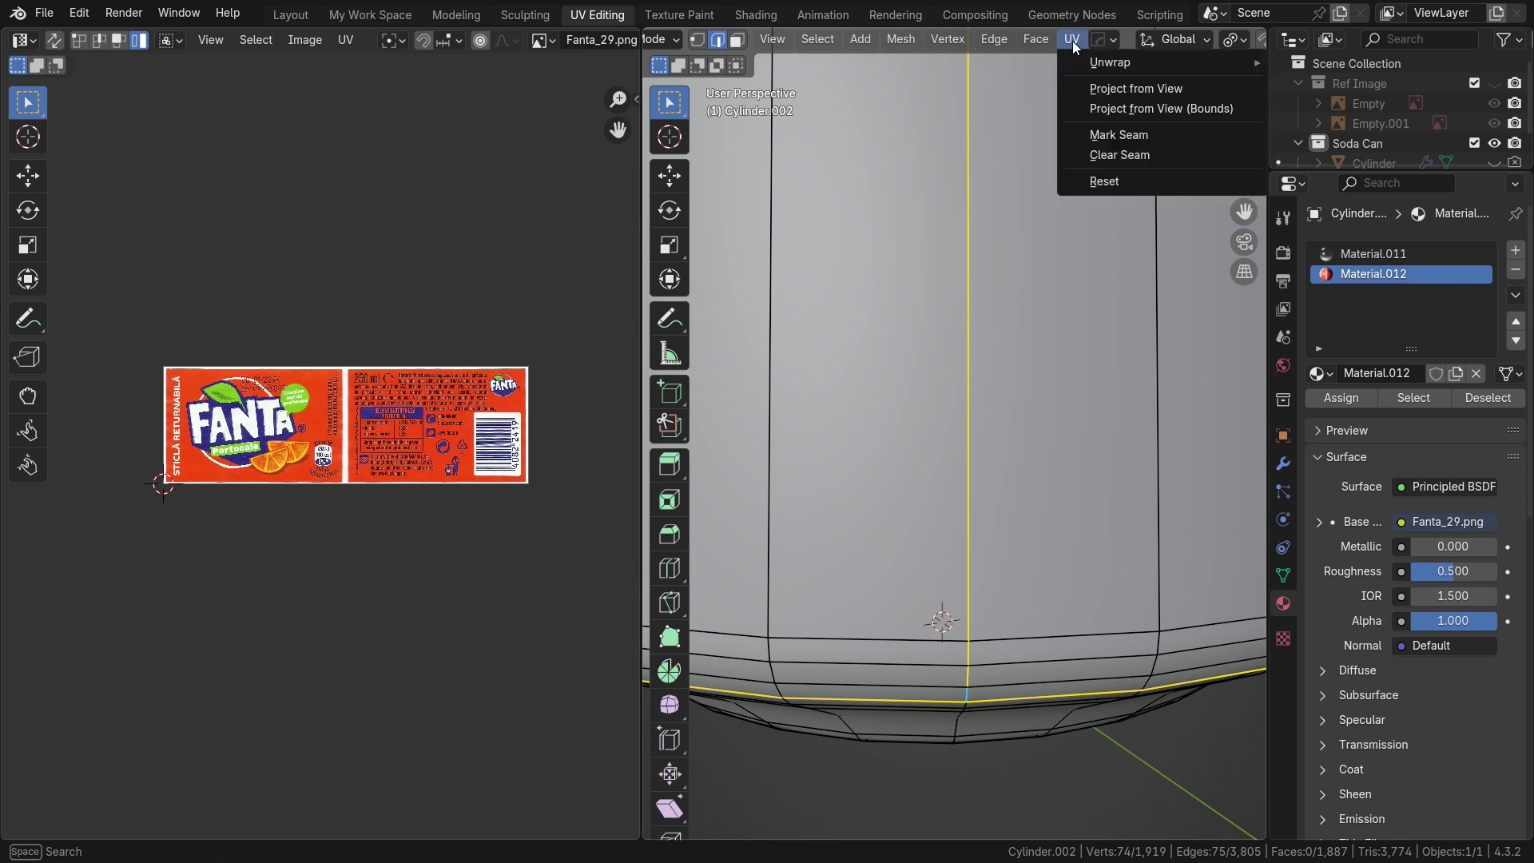
left_click(1124, 136)
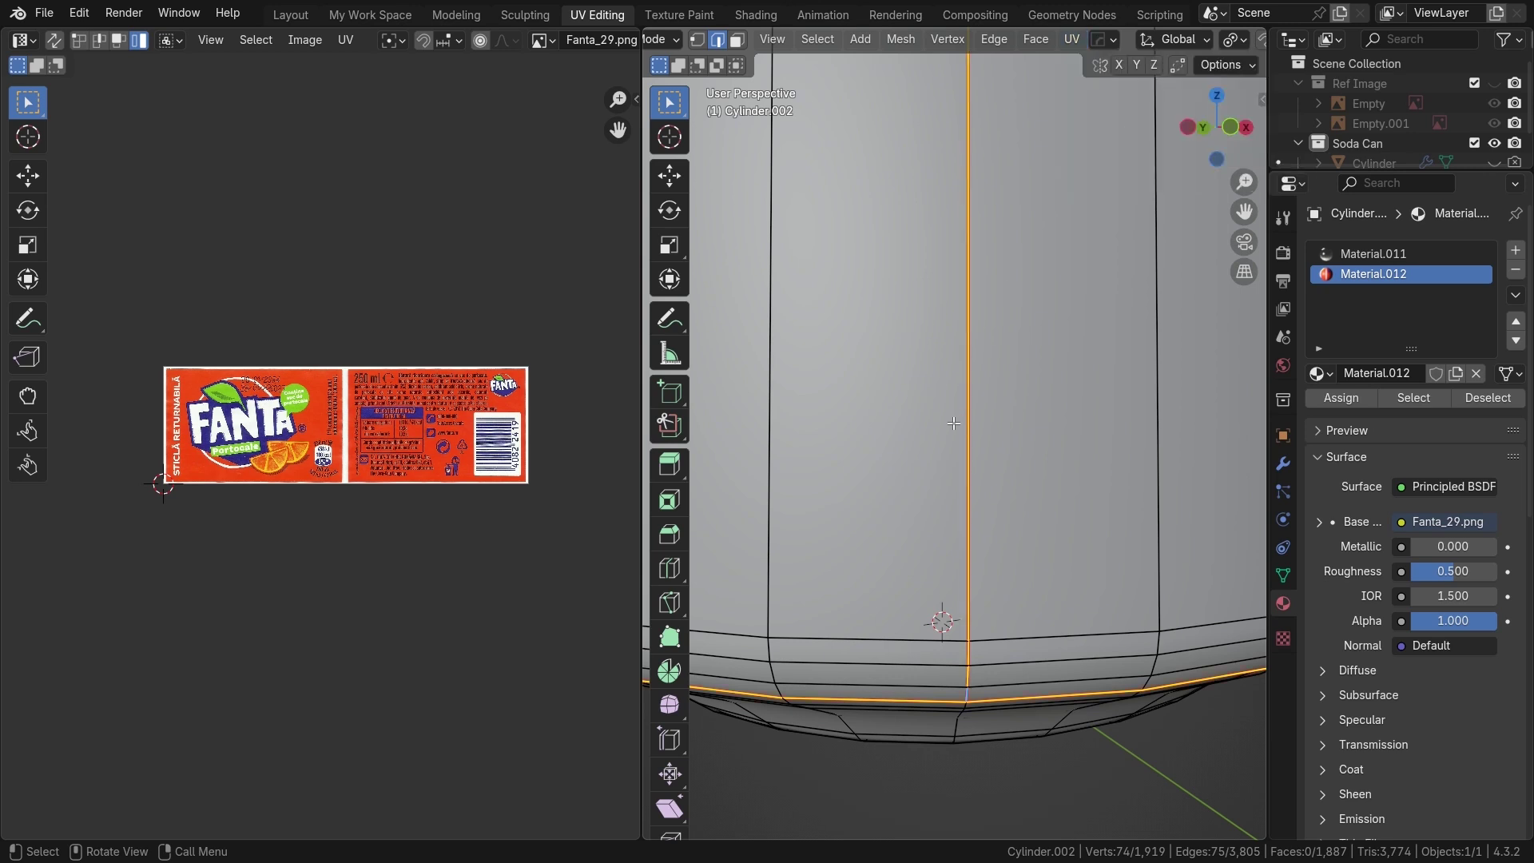
Clear the selection and check the marked seams from the can's base up to its rim
key("alt+a")
middle_click_drag(1028, 377, 1025, 614, "shift")
middle_click_drag(1002, 307, 1002, 448, "shift")
scroll(1003, 447, "down", 6)
middle_click_drag(1008, 264, 1006, 495, "shift")
mouse_move(1006, 232)
middle_mouse_down("shift")
mouse_move(1005, 448)
mouse_move(990, 470)
middle_mouse_up("shift")
scroll(991, 471, "up", 3)
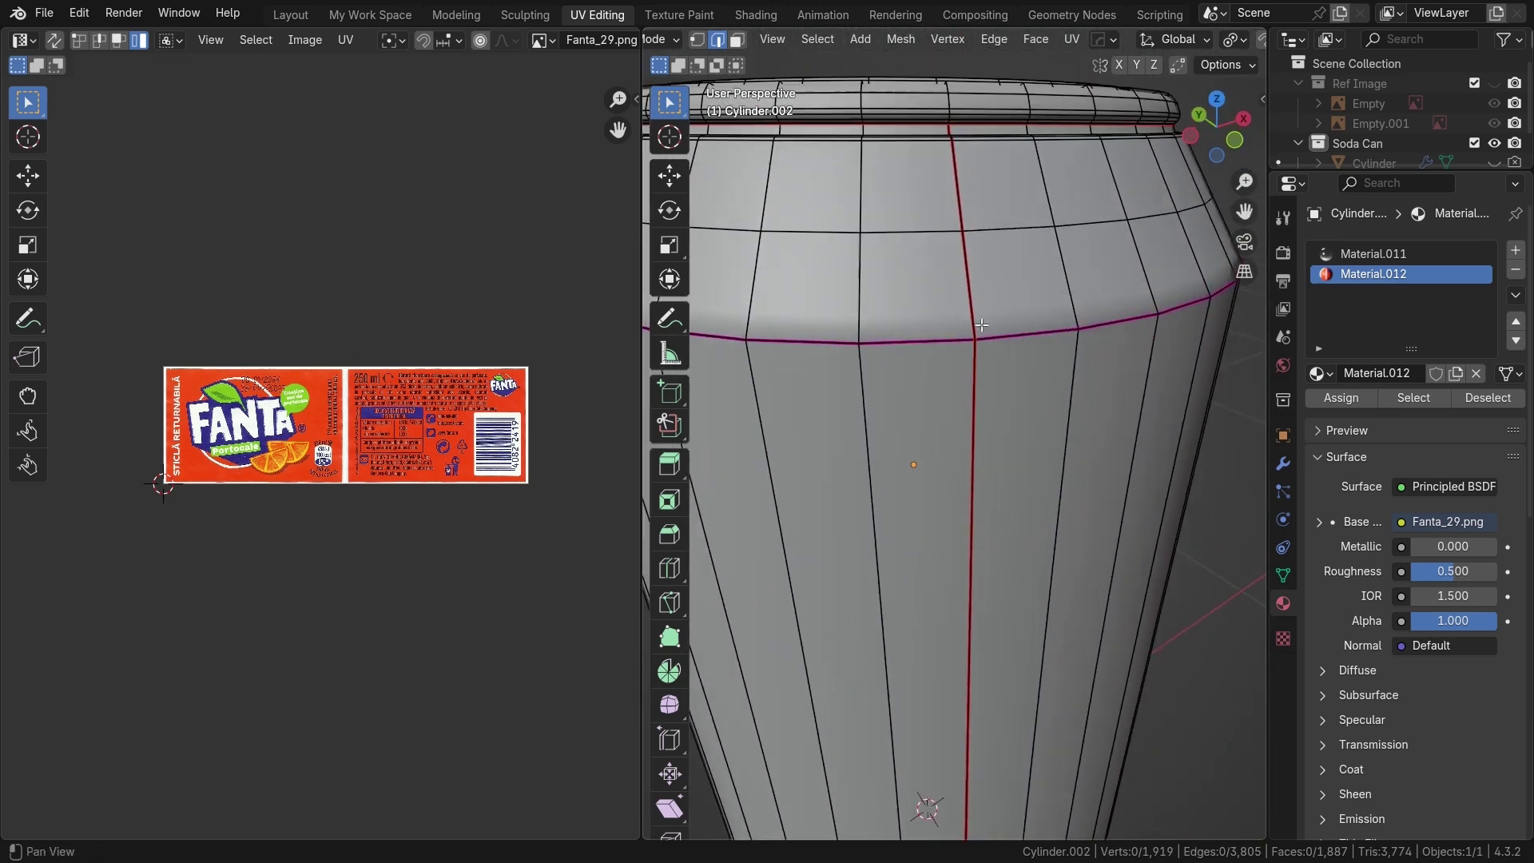
middle_click_drag(996, 403, 1017, 542, "shift")
scroll(1016, 551, "down", 5)
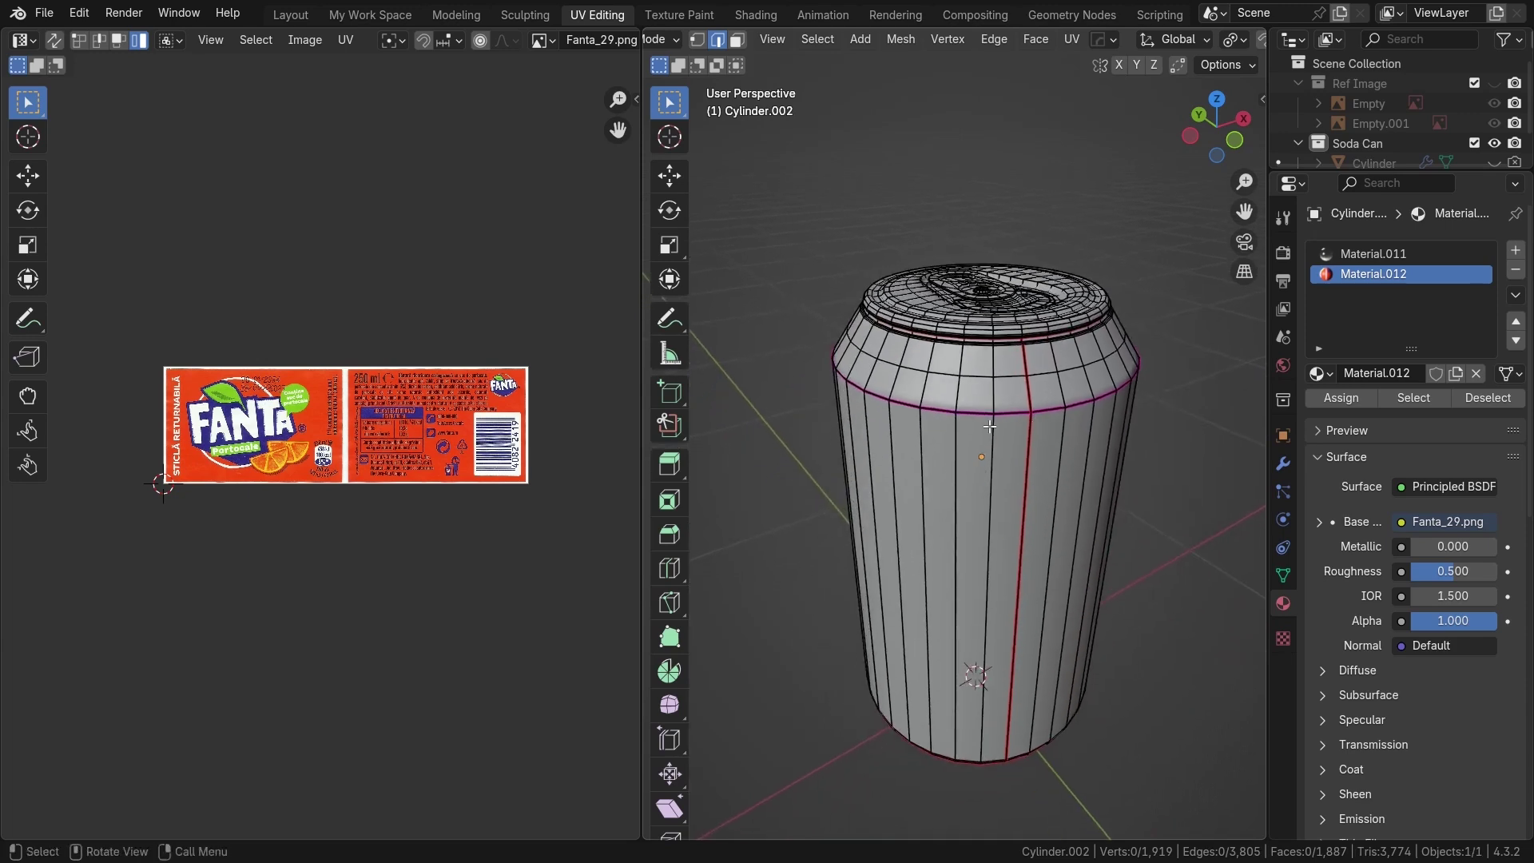
Select the whole can mesh and unwrap it along the marked seams with the Angle Based method
key("a")
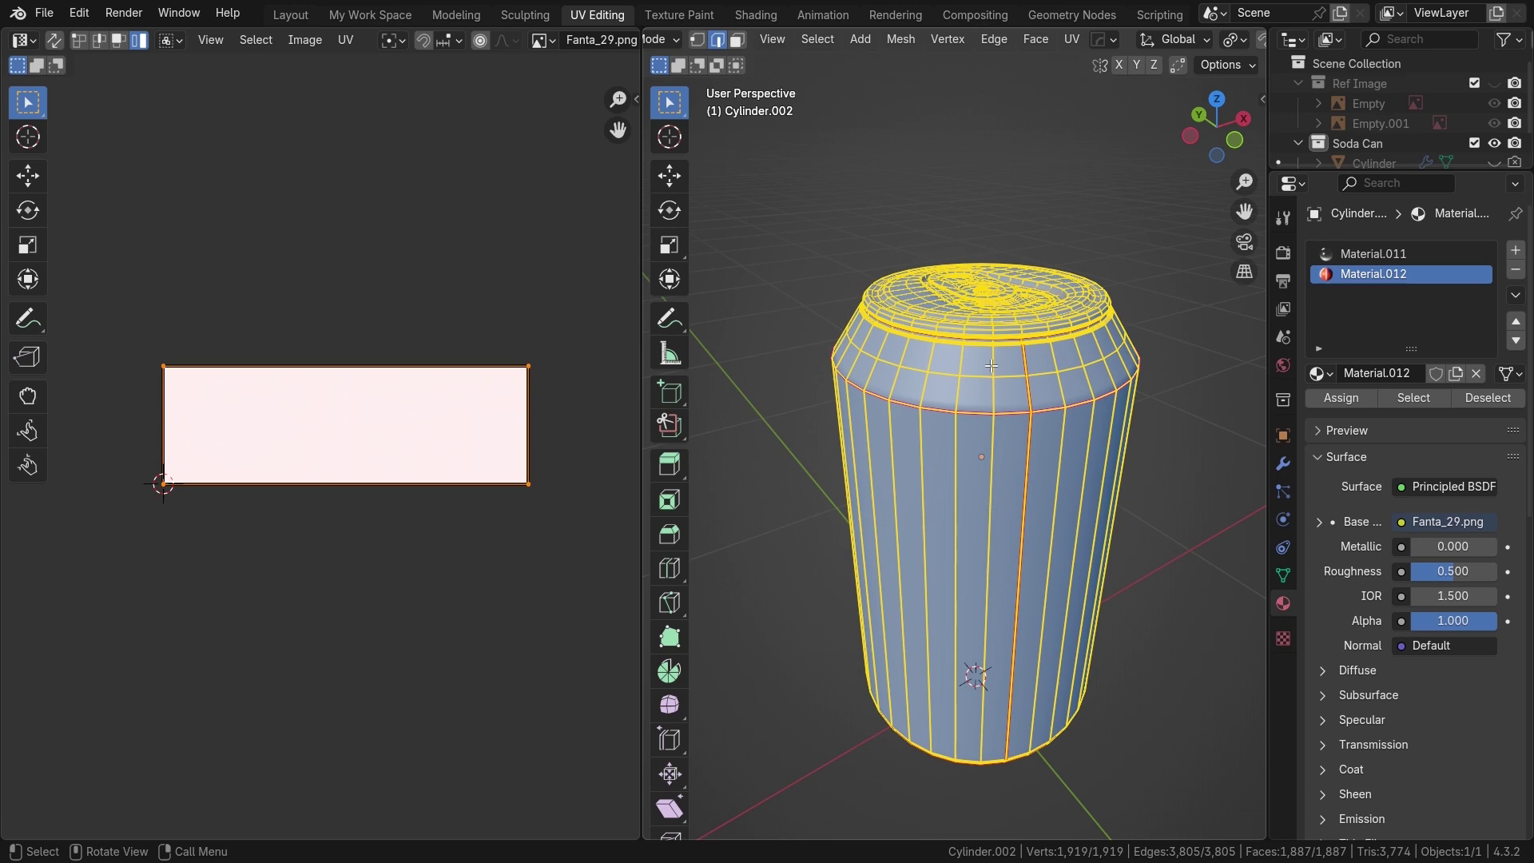
key("u")
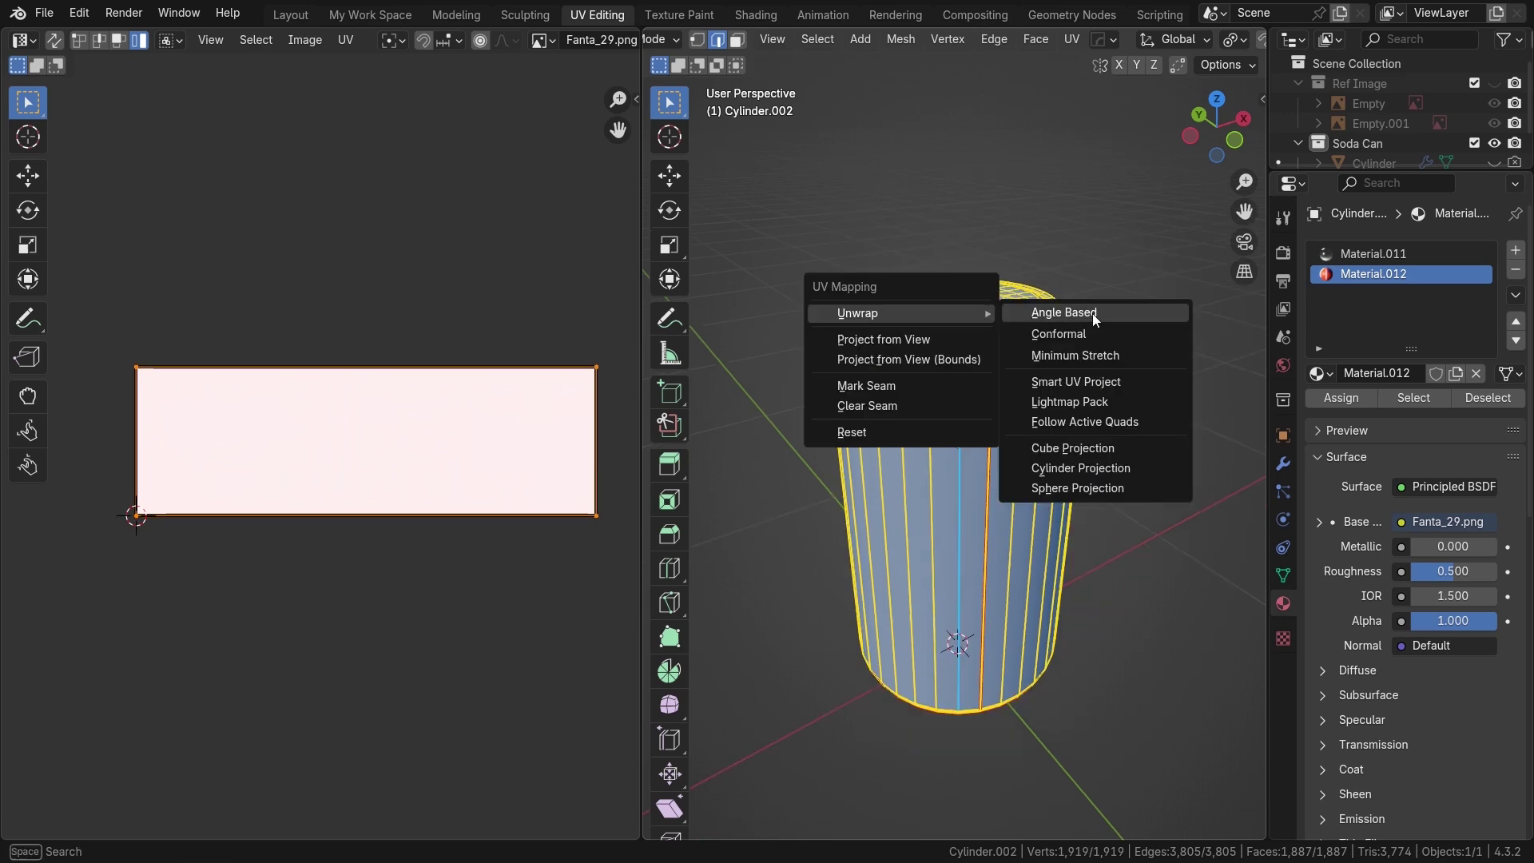
left_click(1092, 313)
scroll(283, 473, "up", 3)
middle_click_drag(286, 479, 330, 430)
scroll(296, 465, "up", 3)
scroll(359, 494, "up", 2)
middle_click_drag(366, 505, 366, 516)
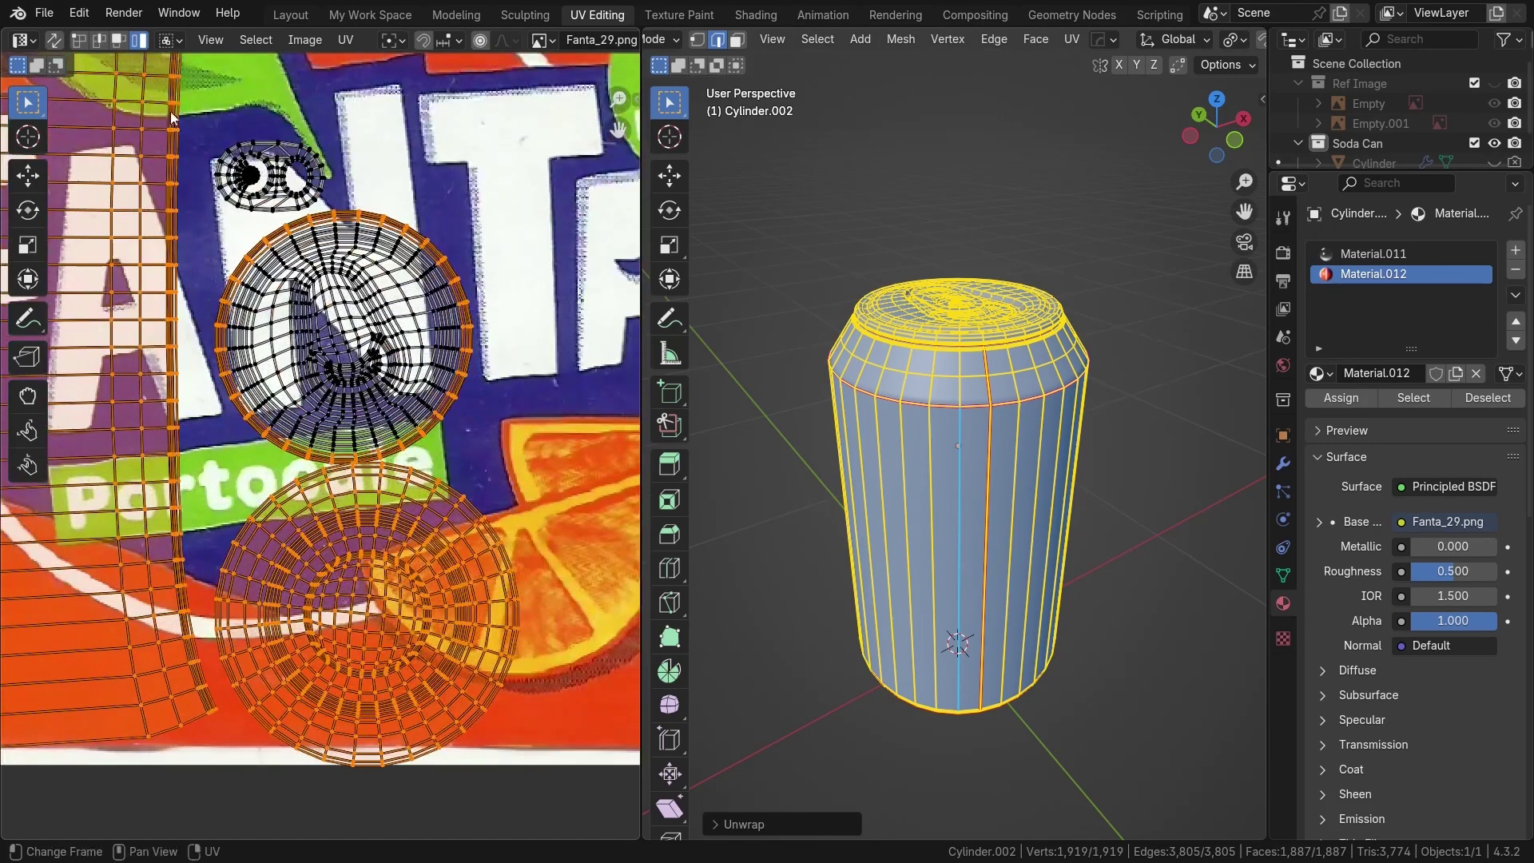
Pick the lid and base islands individually in island selection mode and compare them with the can's underside
left_click(139, 40)
scroll(348, 331, "down", 3)
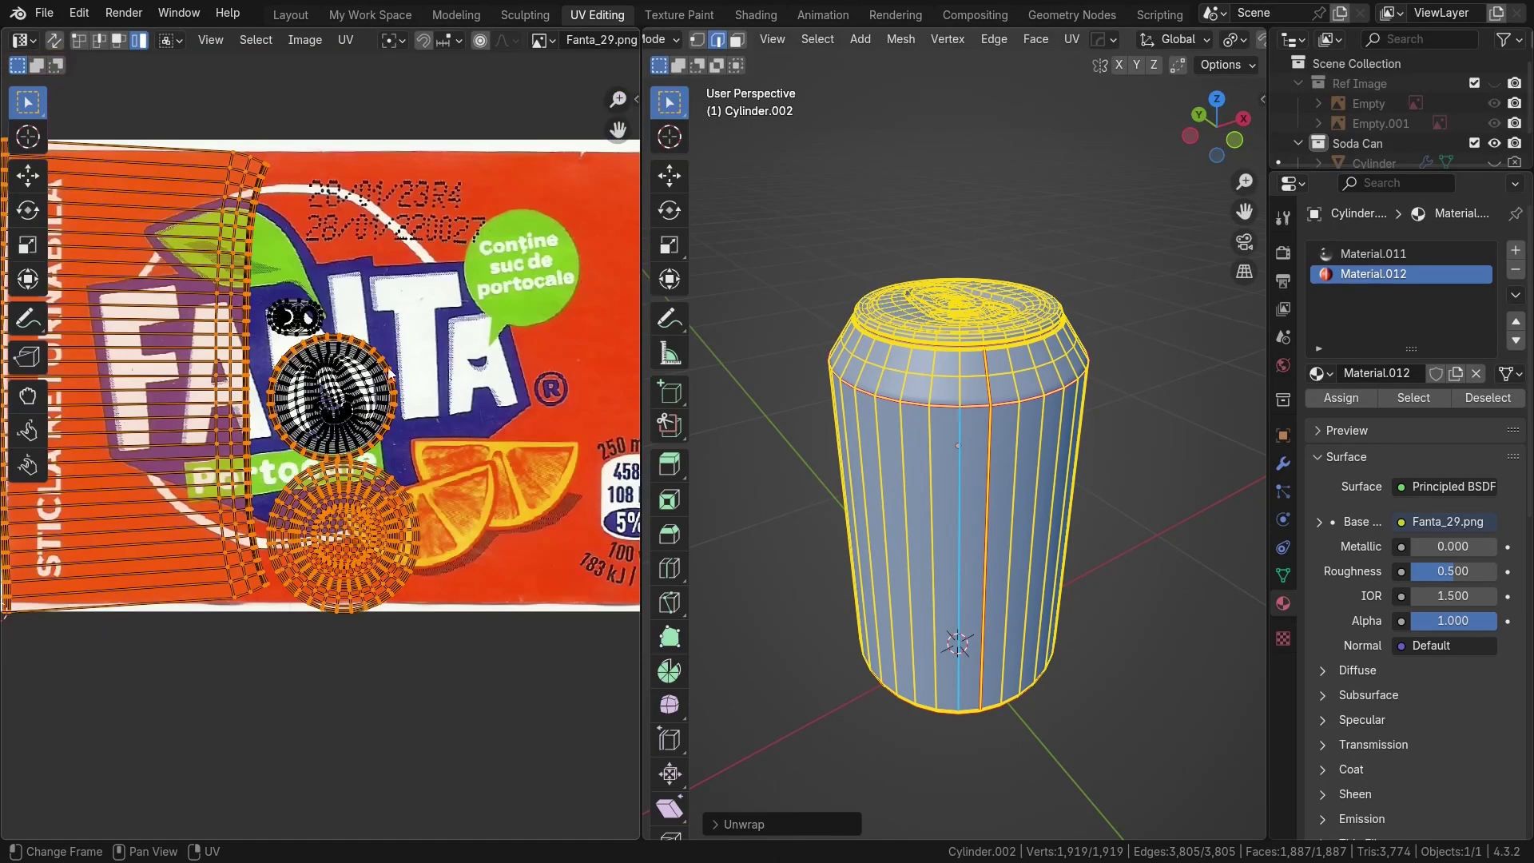
left_click(319, 404)
key("g")
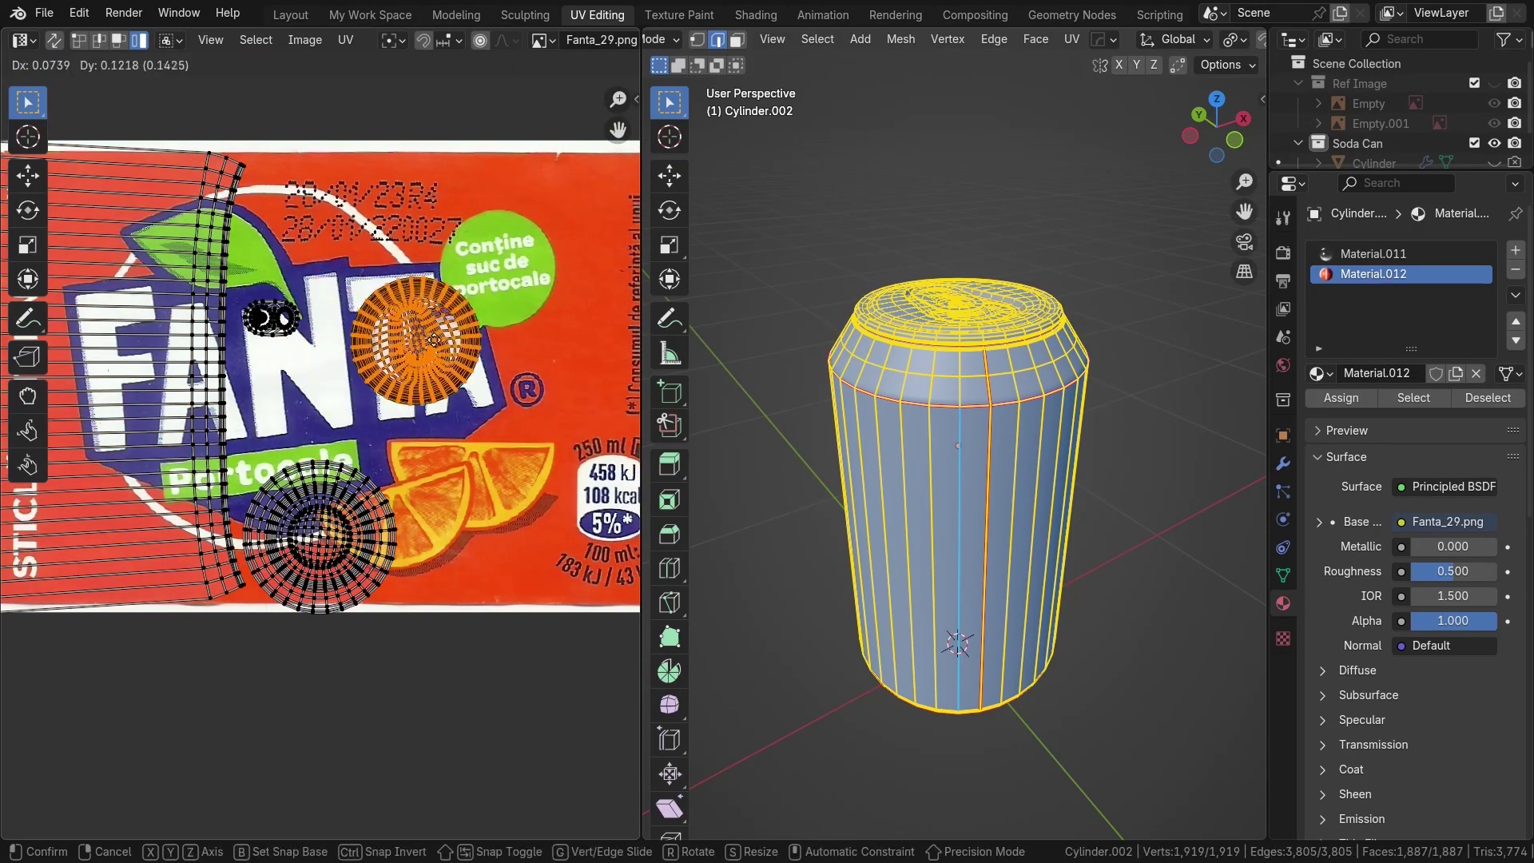
key("Escape")
left_click(344, 532)
key("g")
right_click(346, 534)
middle_click_drag(787, 587, 1002, 461)
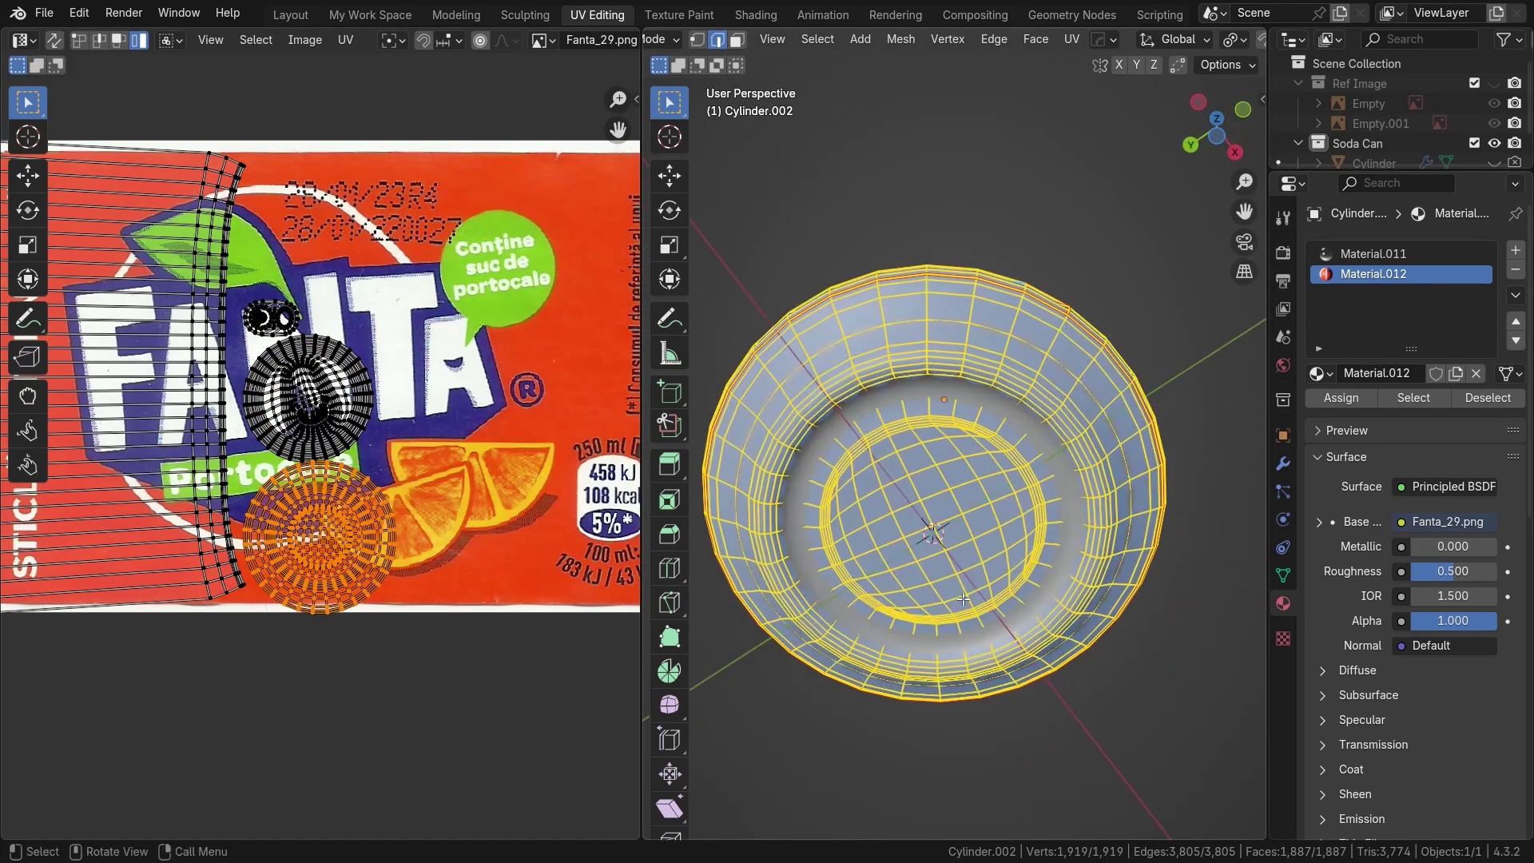
Select the circular lid island and compare its layout with the top of the can and its pull tab
left_click(336, 382)
middle_click_drag(767, 576, 956, 439)
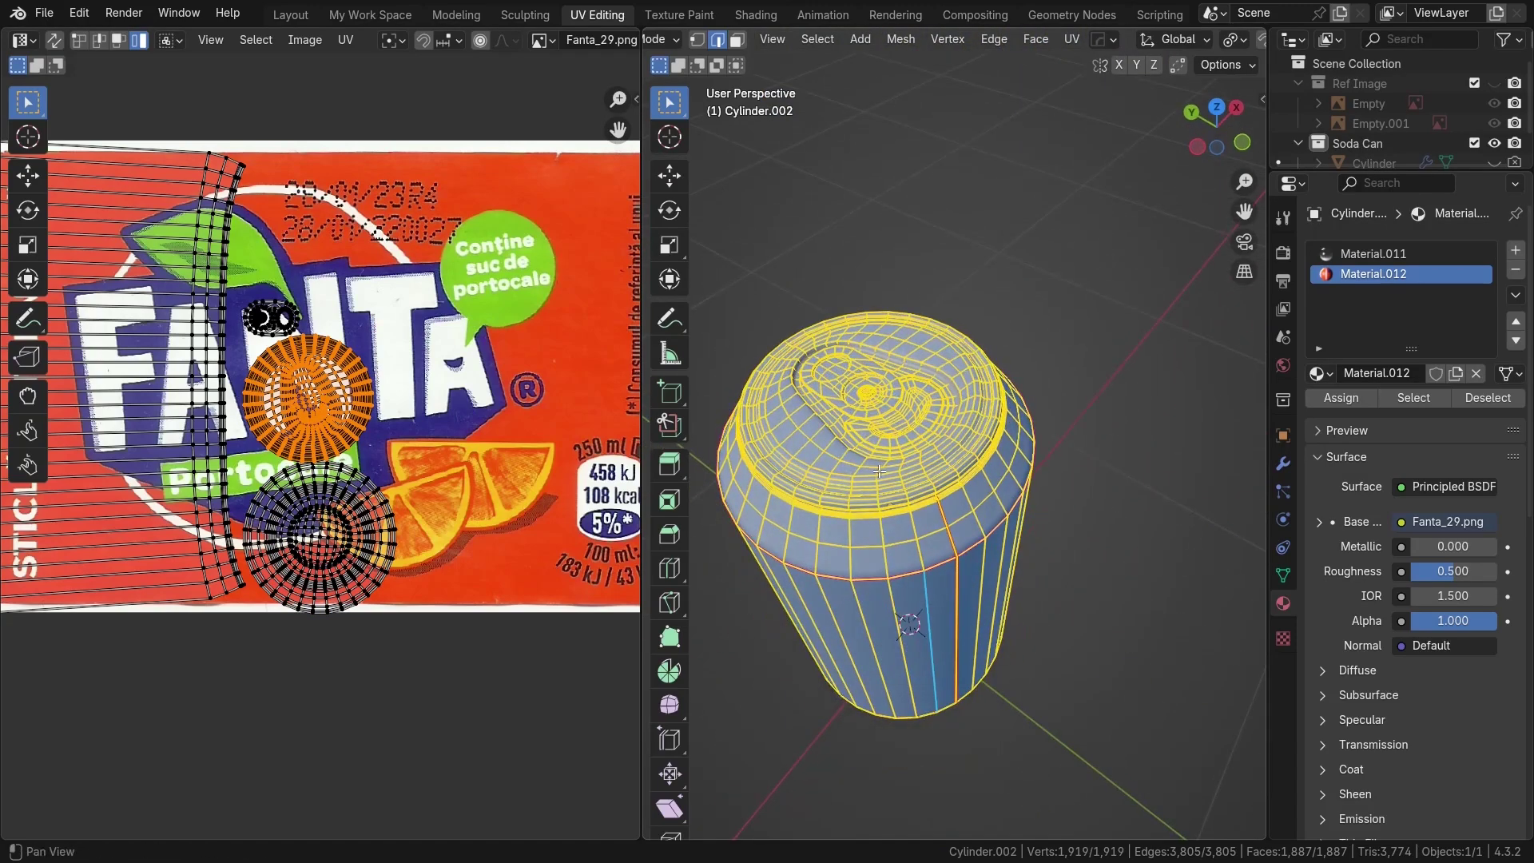
middle_click_drag(817, 444, 886, 417, "shift")
scroll(886, 417, "down", 1)
scroll(335, 455, "up", 4)
middle_click_drag(336, 454, 379, 505, "shift")
middle_click_drag(220, 163, 223, 179)
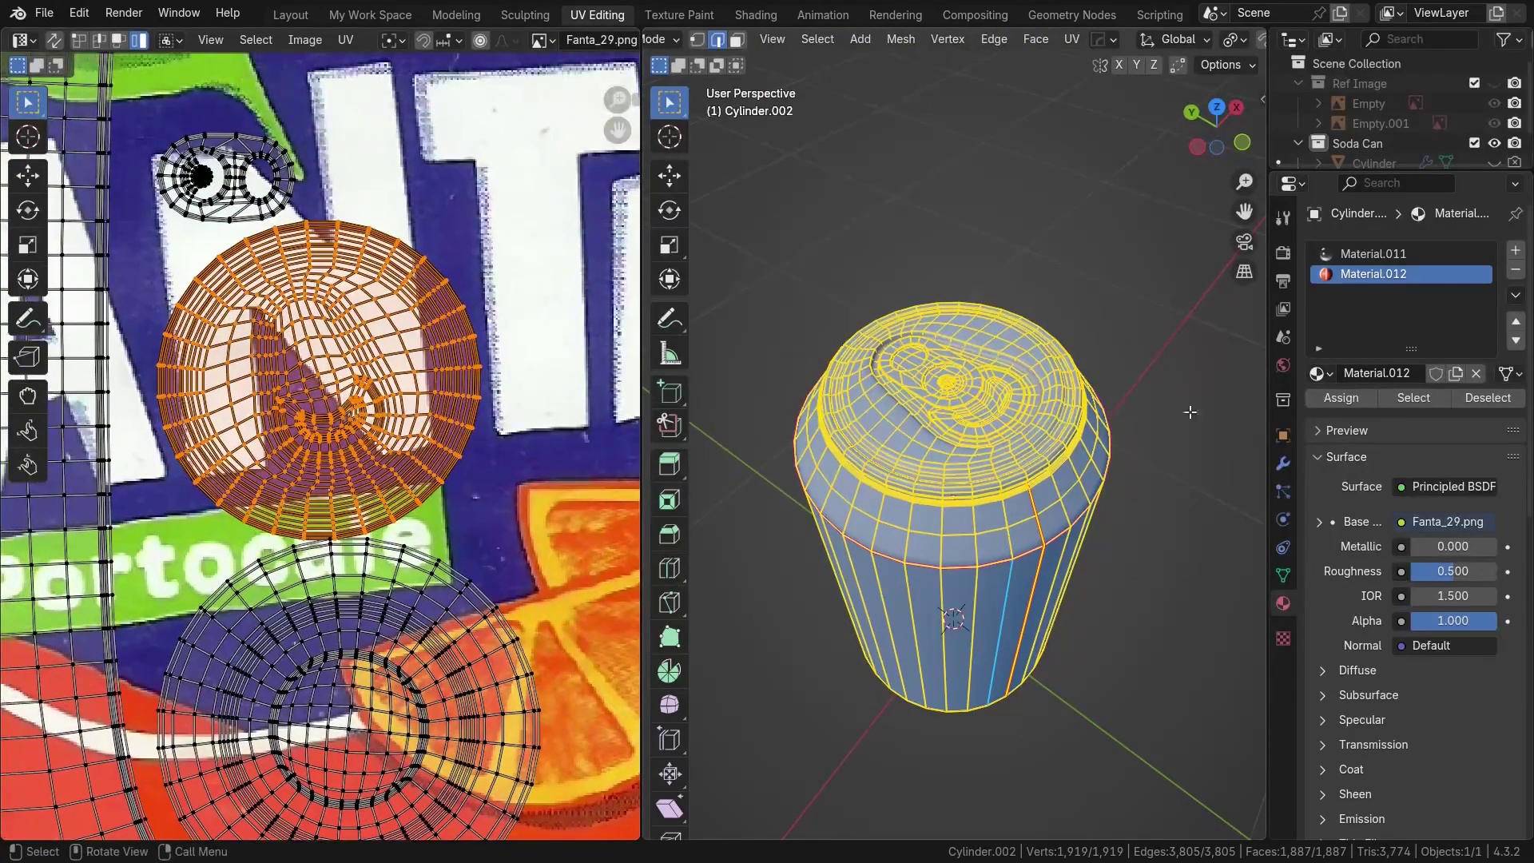
middle_click_drag(1043, 395, 1015, 393)
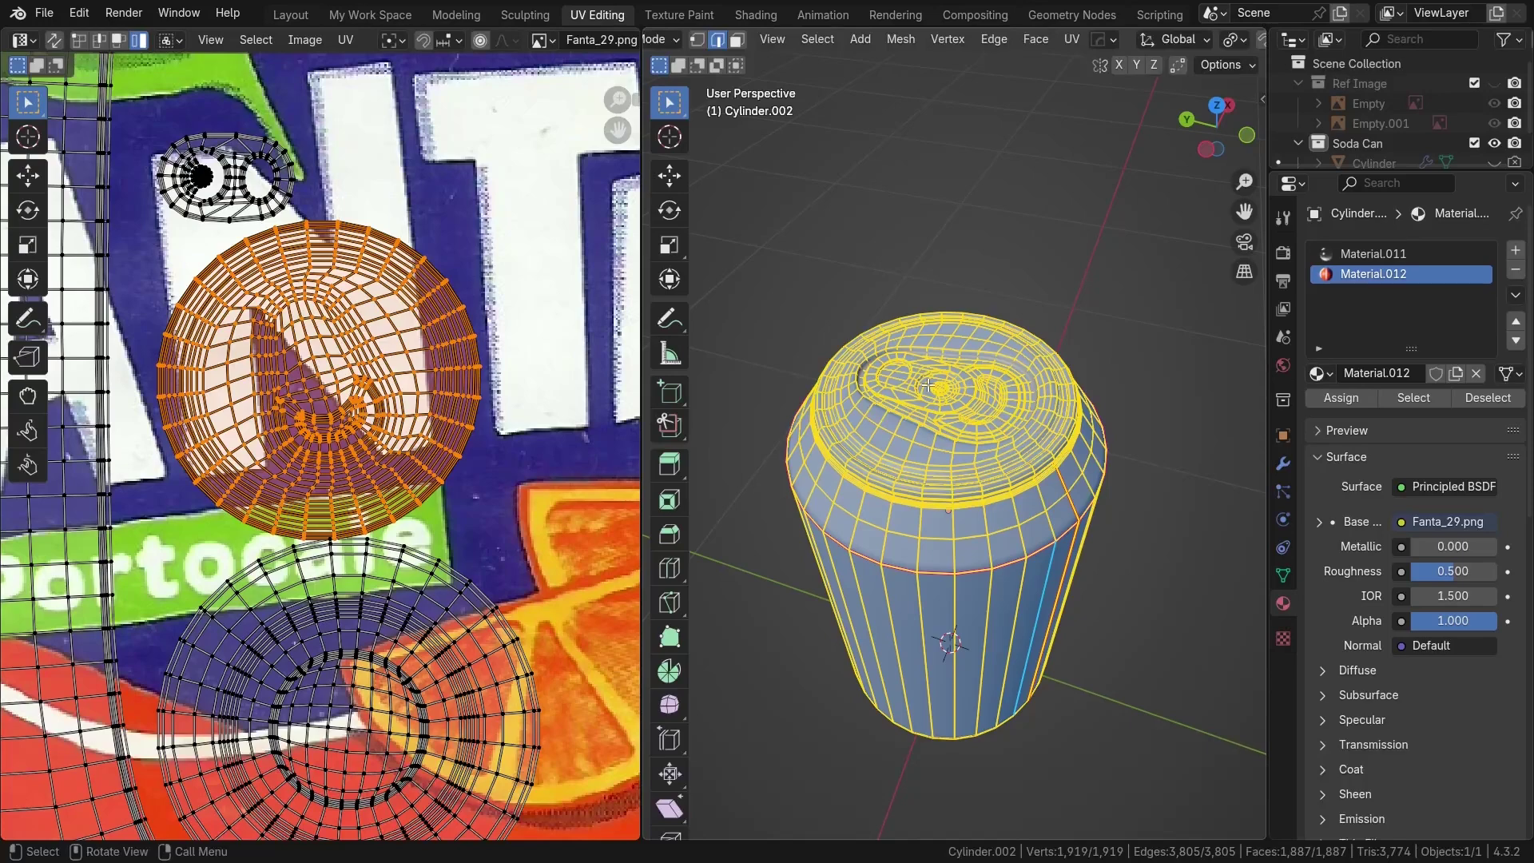
left_click(942, 390)
key("a")
Move the can's base UV island off the label image into the empty space below it
scroll(961, 479, "down", 4)
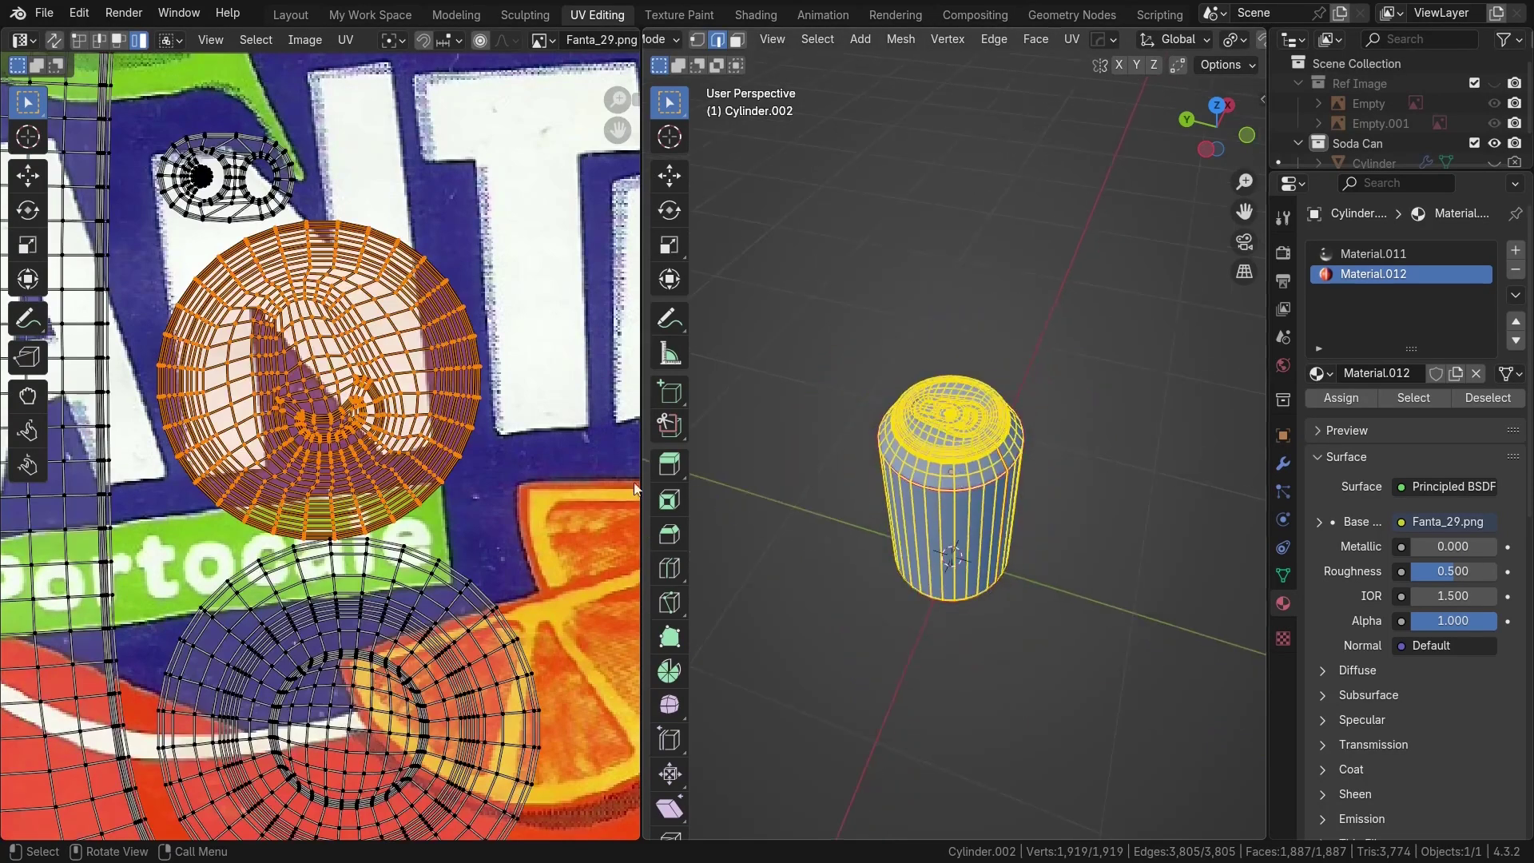
scroll(352, 482, "down", 8)
scroll(319, 451, "up", 2)
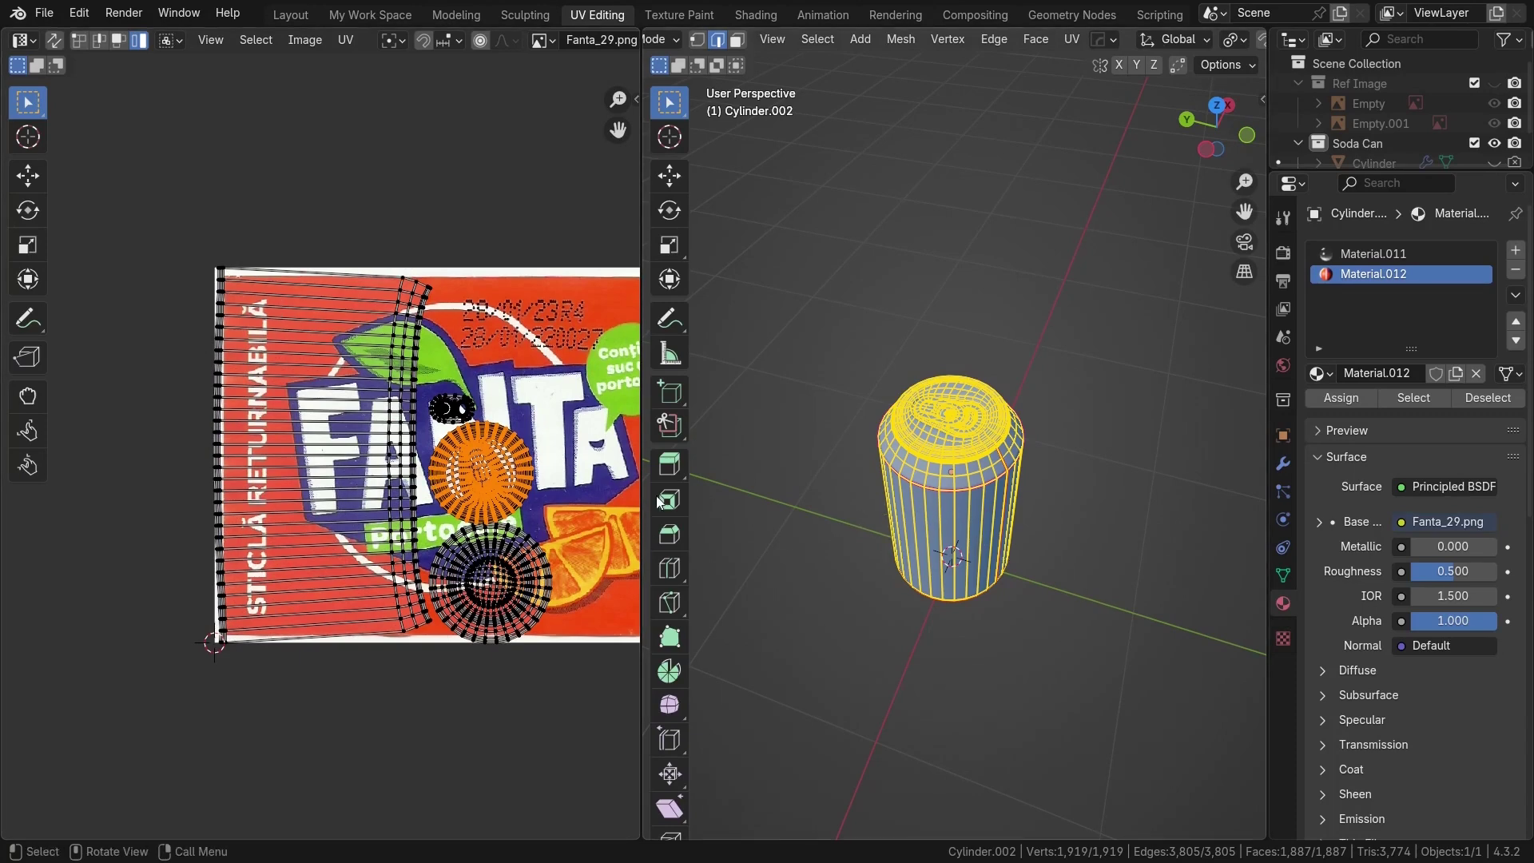
middle_click_drag(372, 369, 238, 356)
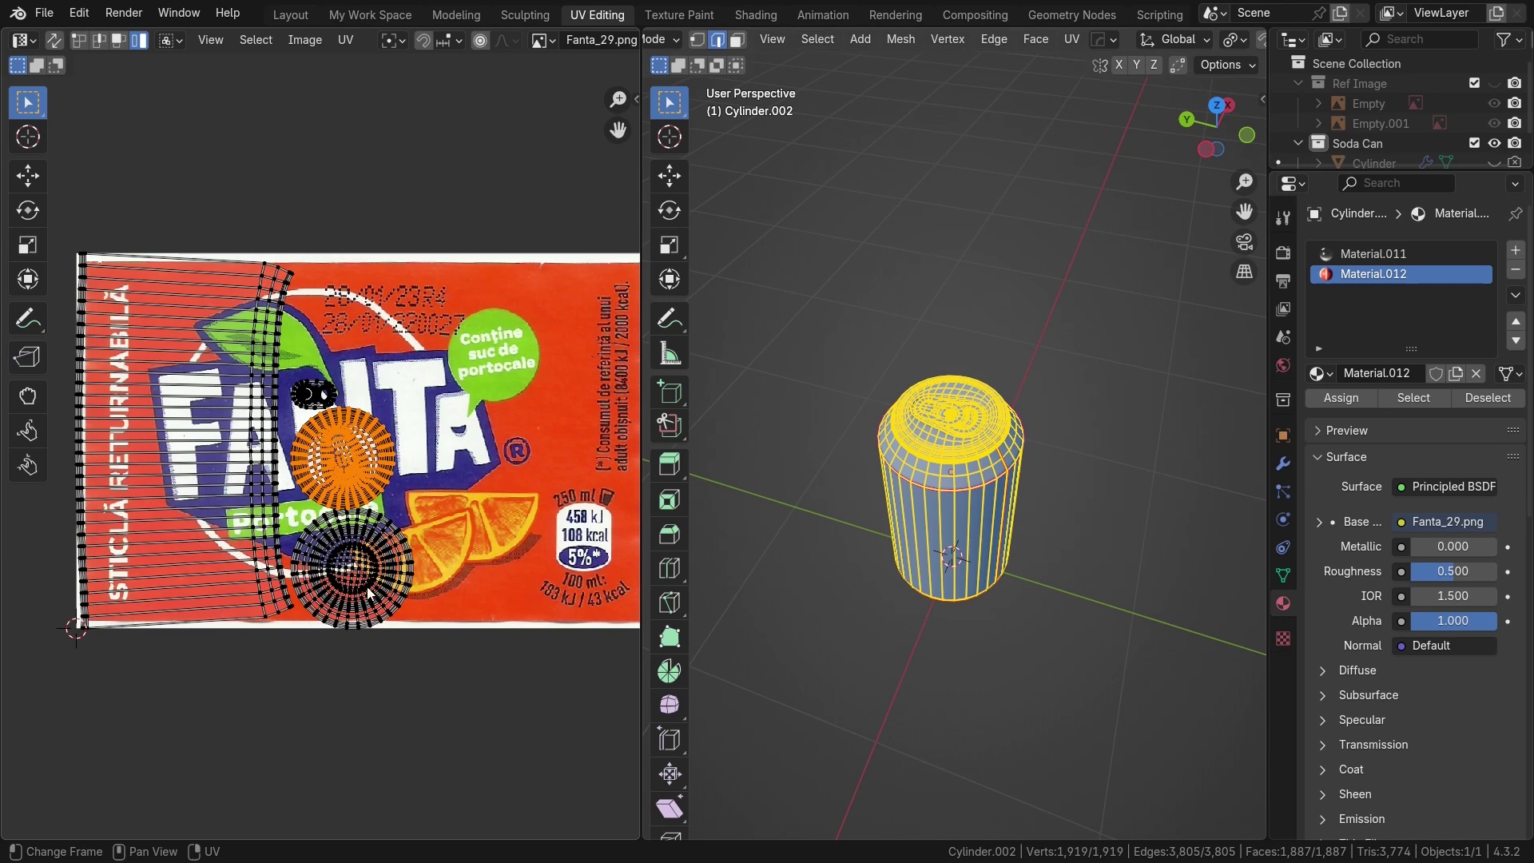
scroll(359, 467, "up", 2)
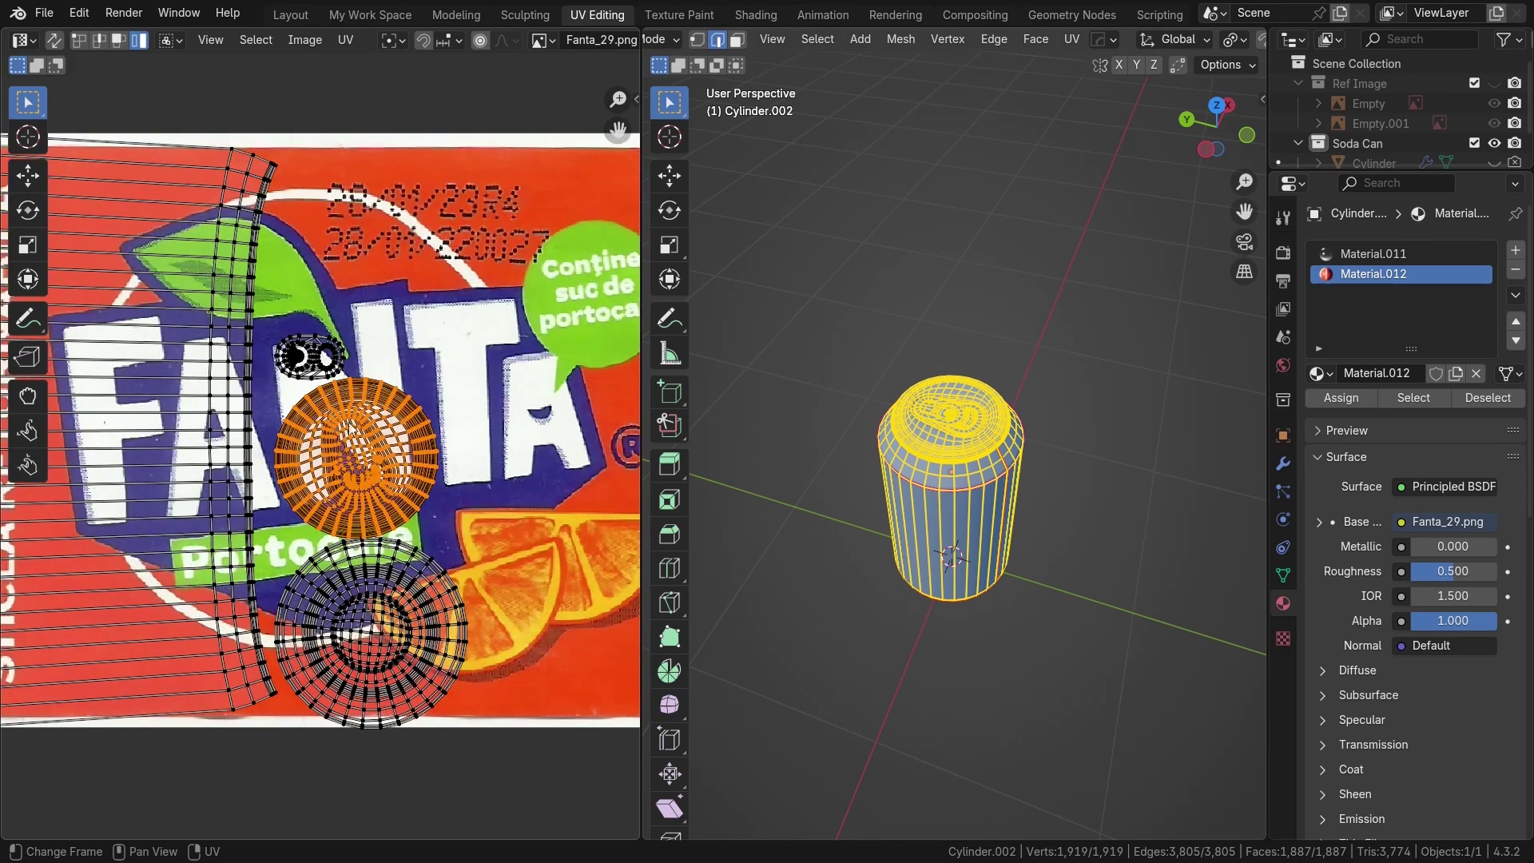
scroll(402, 615, "down", 3)
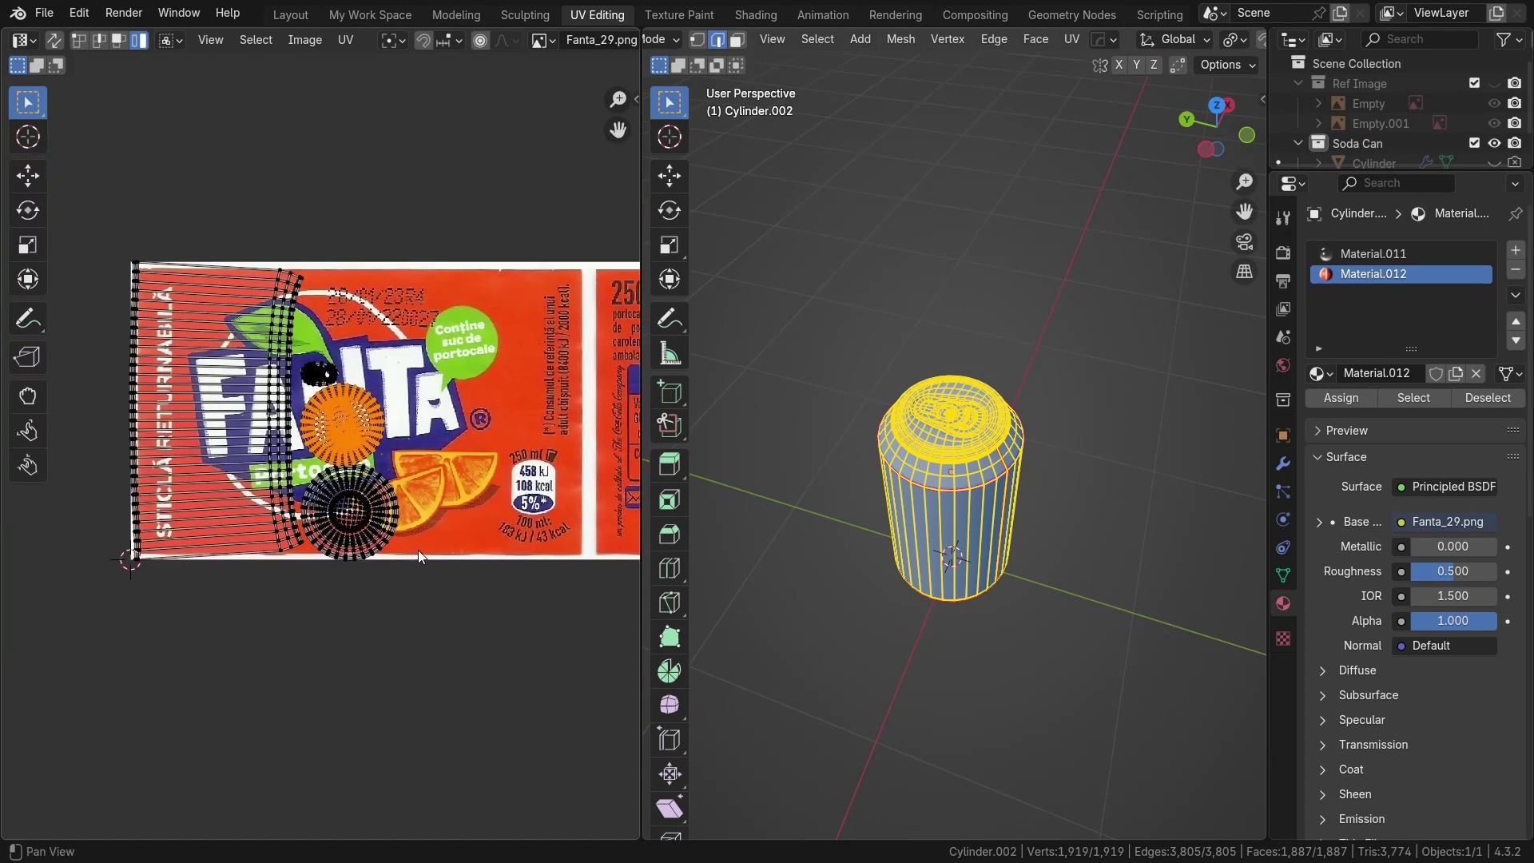
key("g")
left_click(198, 674)
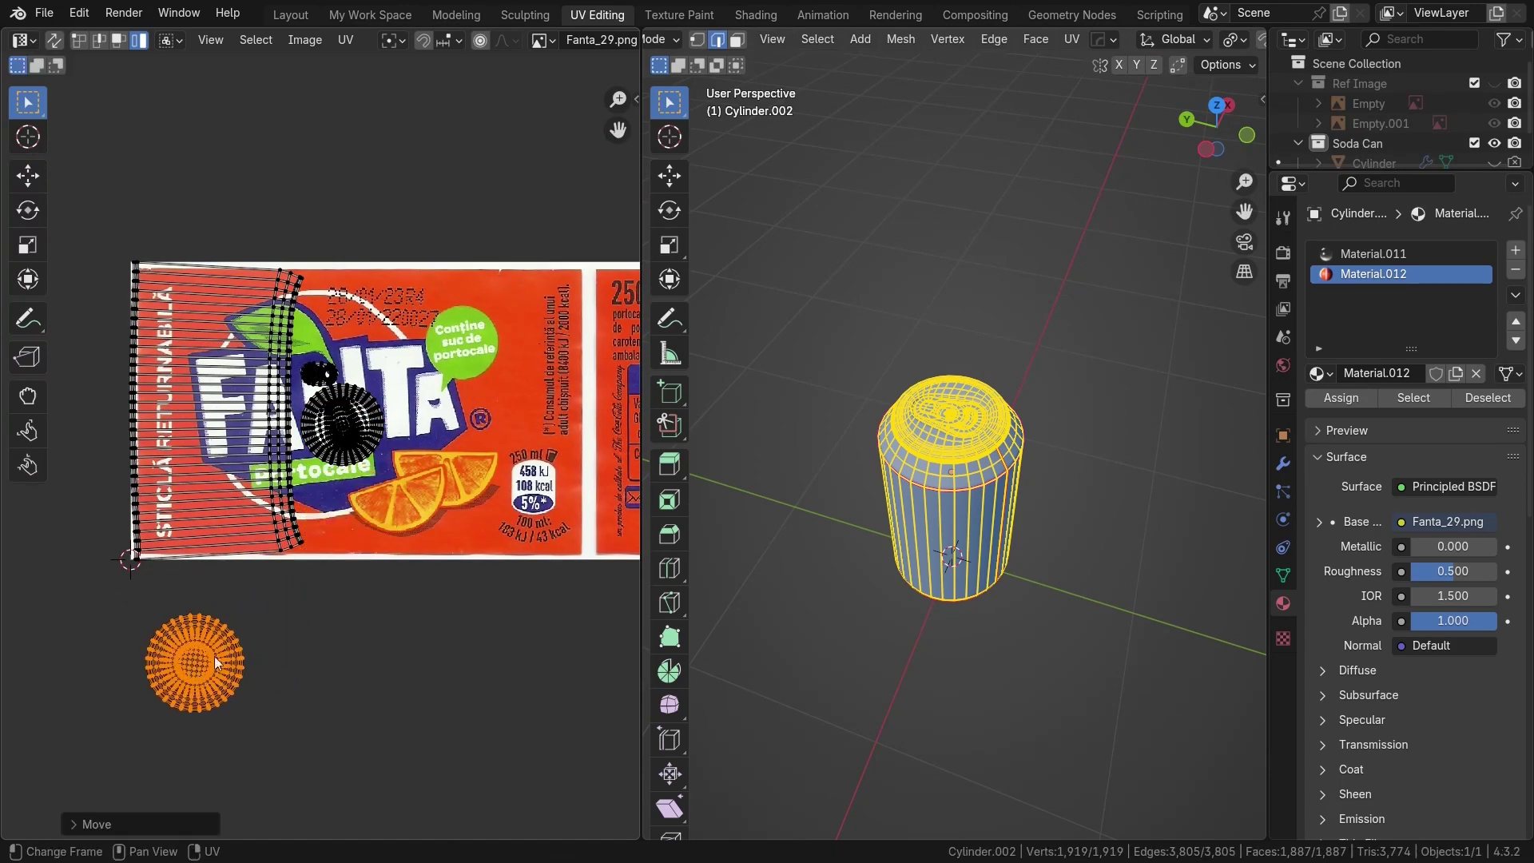
Move the lid island and the small pull-tab island below the label image, beside the base island
left_click(339, 409)
key("g")
left_click(321, 708)
left_click(315, 375)
key("g")
left_click(460, 740)
Show the can in Material Preview shading and view its label placement from the front
scroll(419, 495, "down", 3)
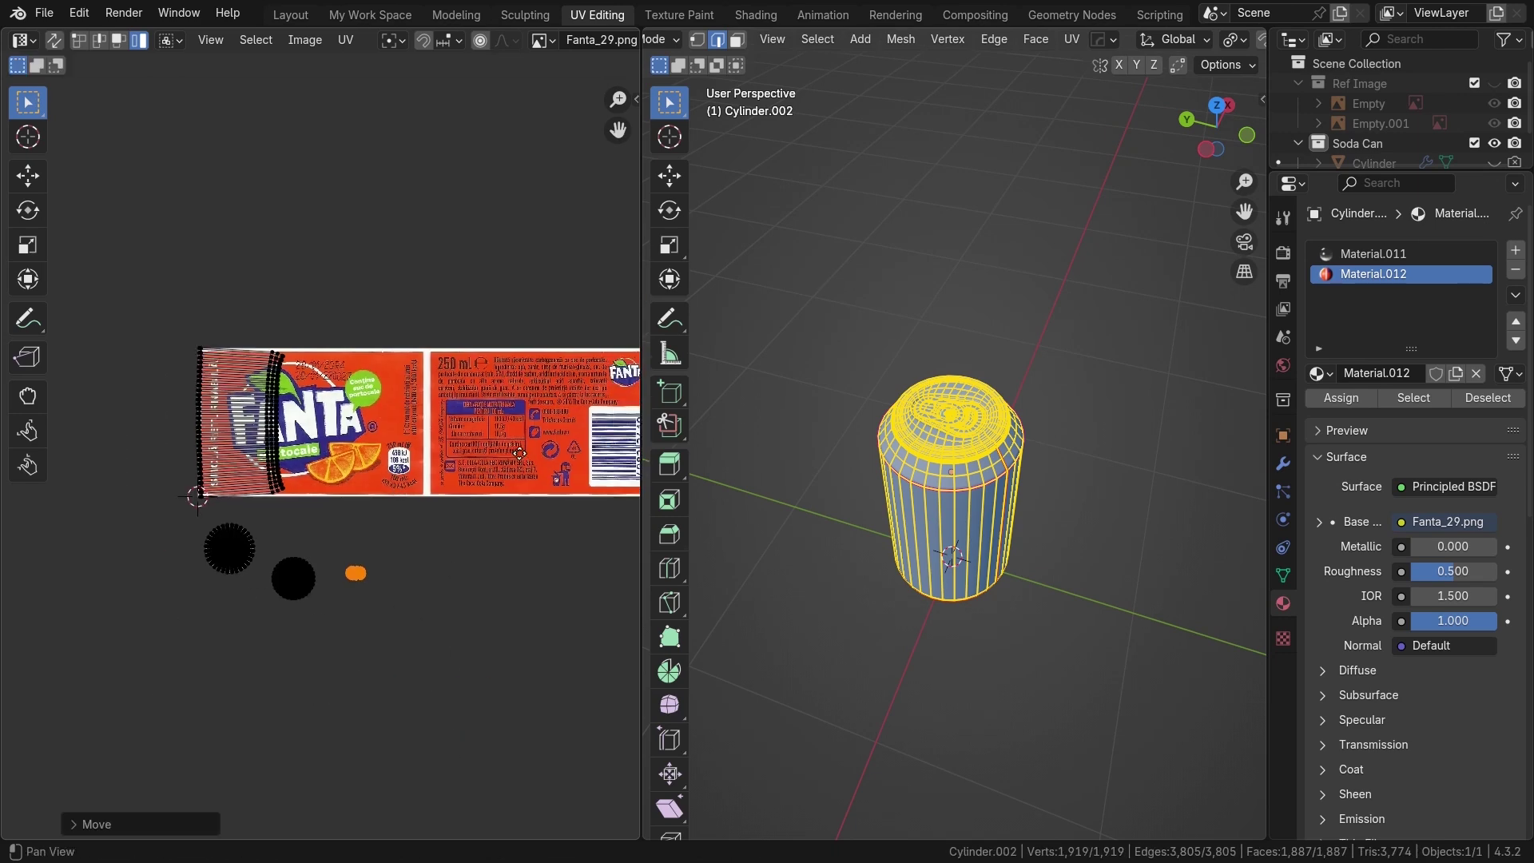
key("KP_1")
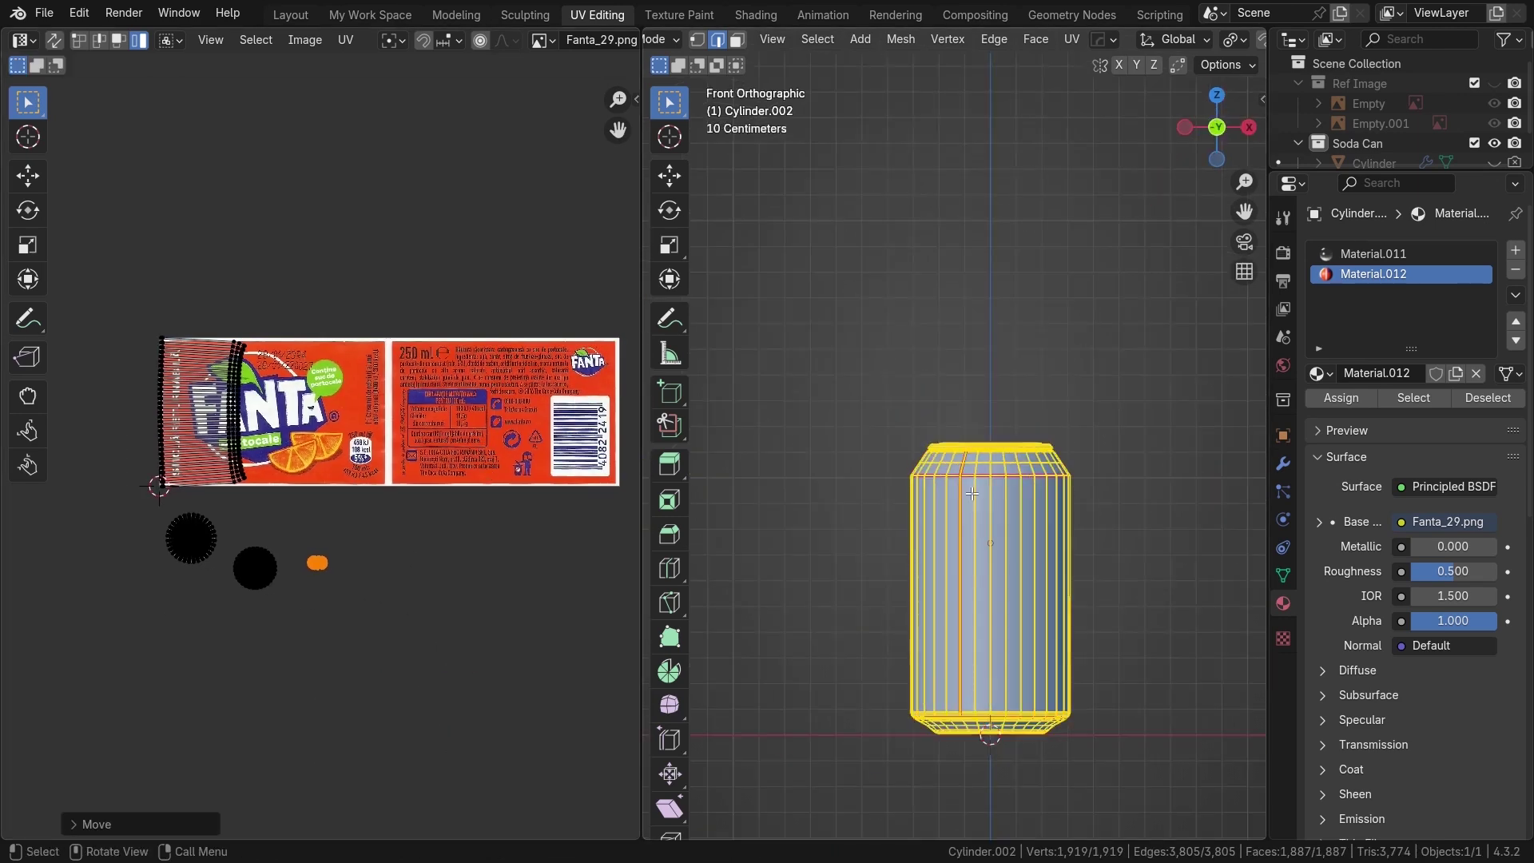
scroll(1055, 566, "up", 2)
key("z")
left_click(985, 521)
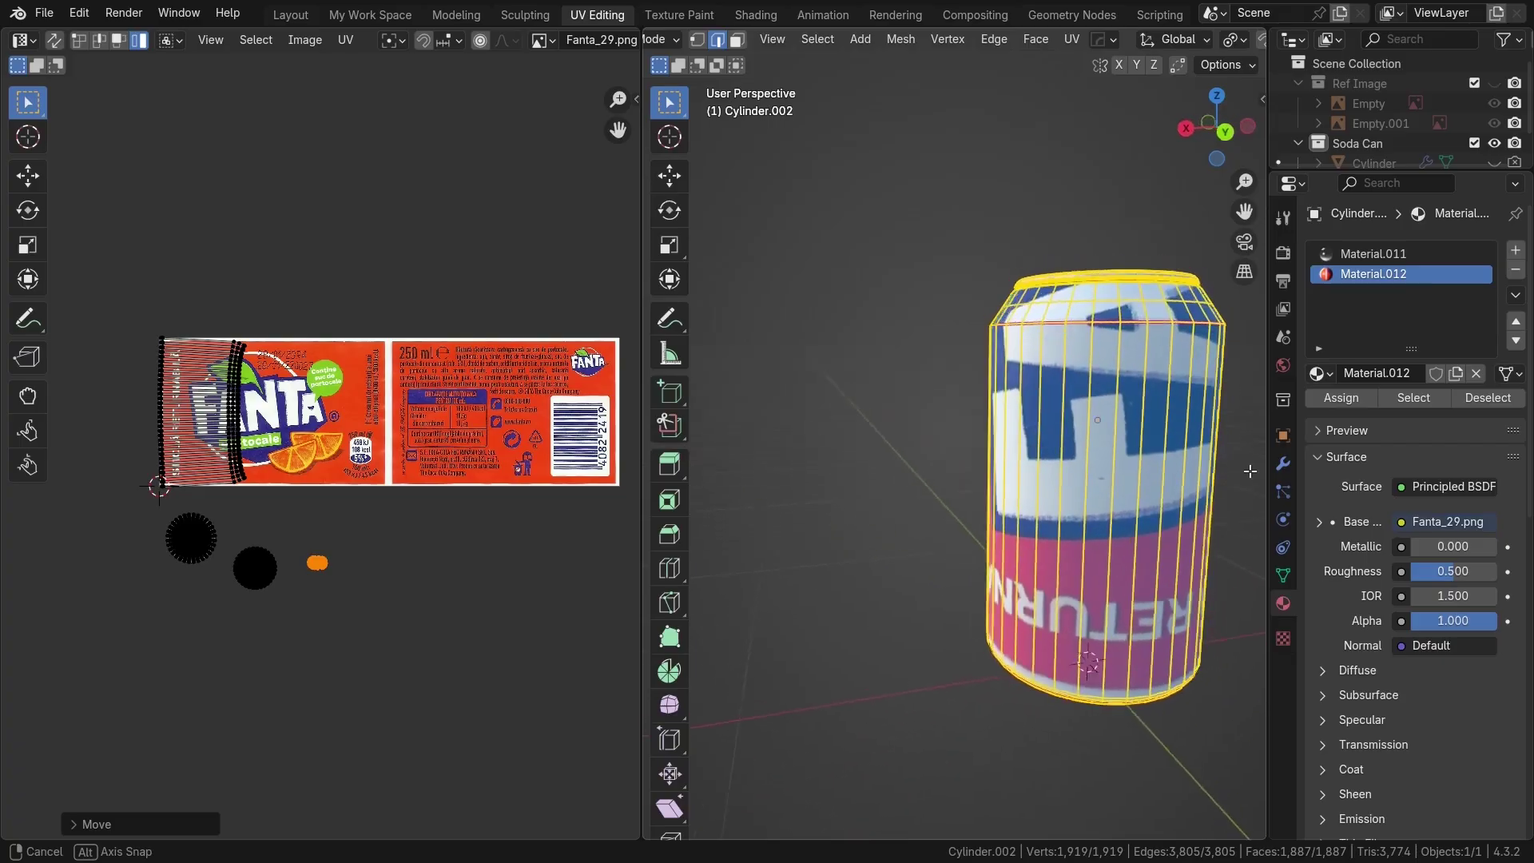
middle_click_drag(991, 479, 1006, 493)
key("KP_1")
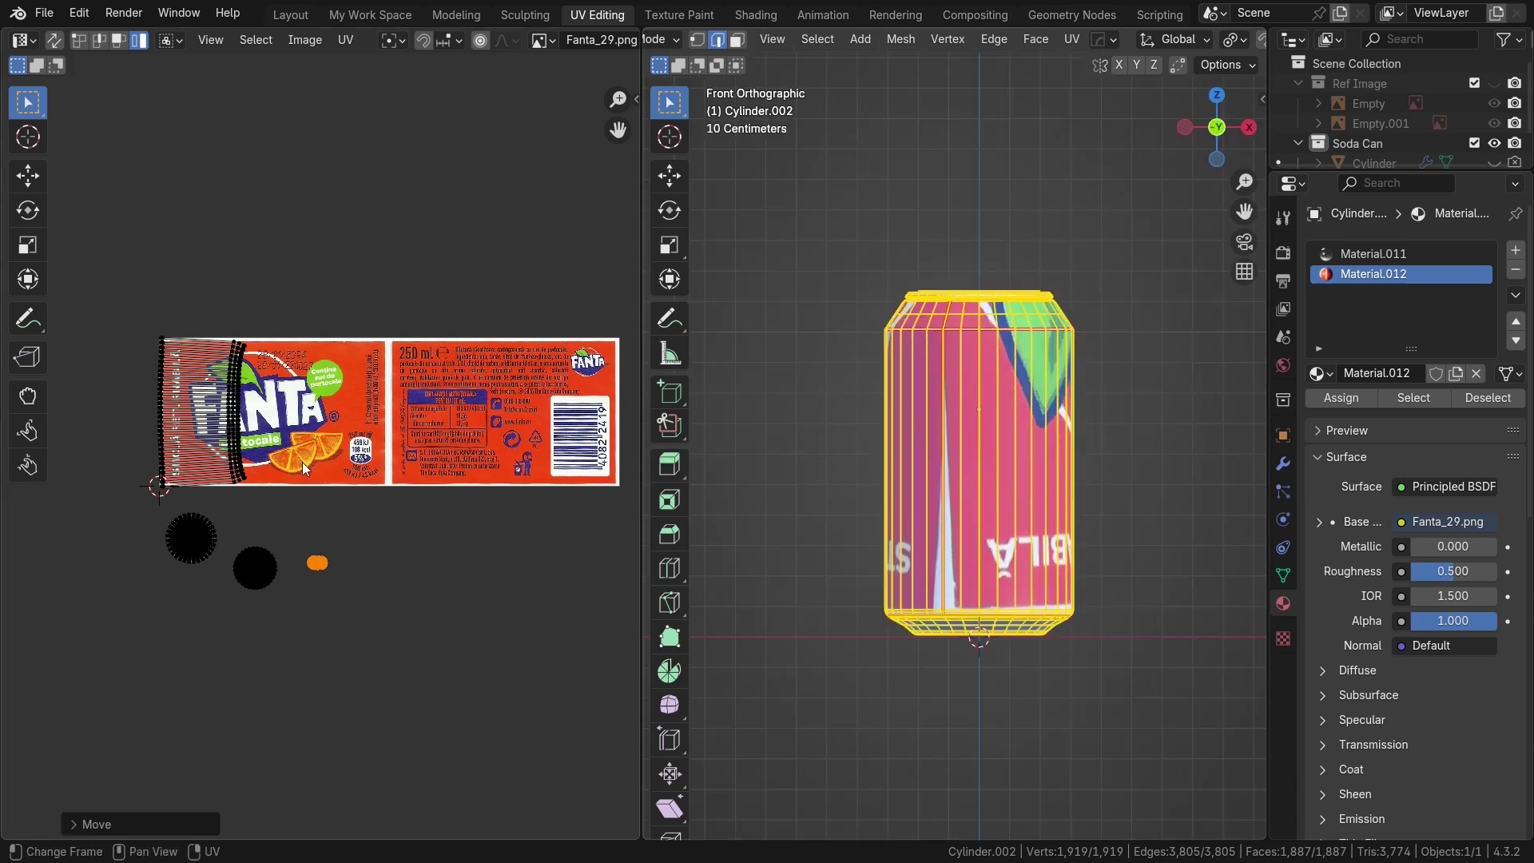
Select the can body's UV island and align it horizontally with the label image
scroll(227, 421, "up", 2)
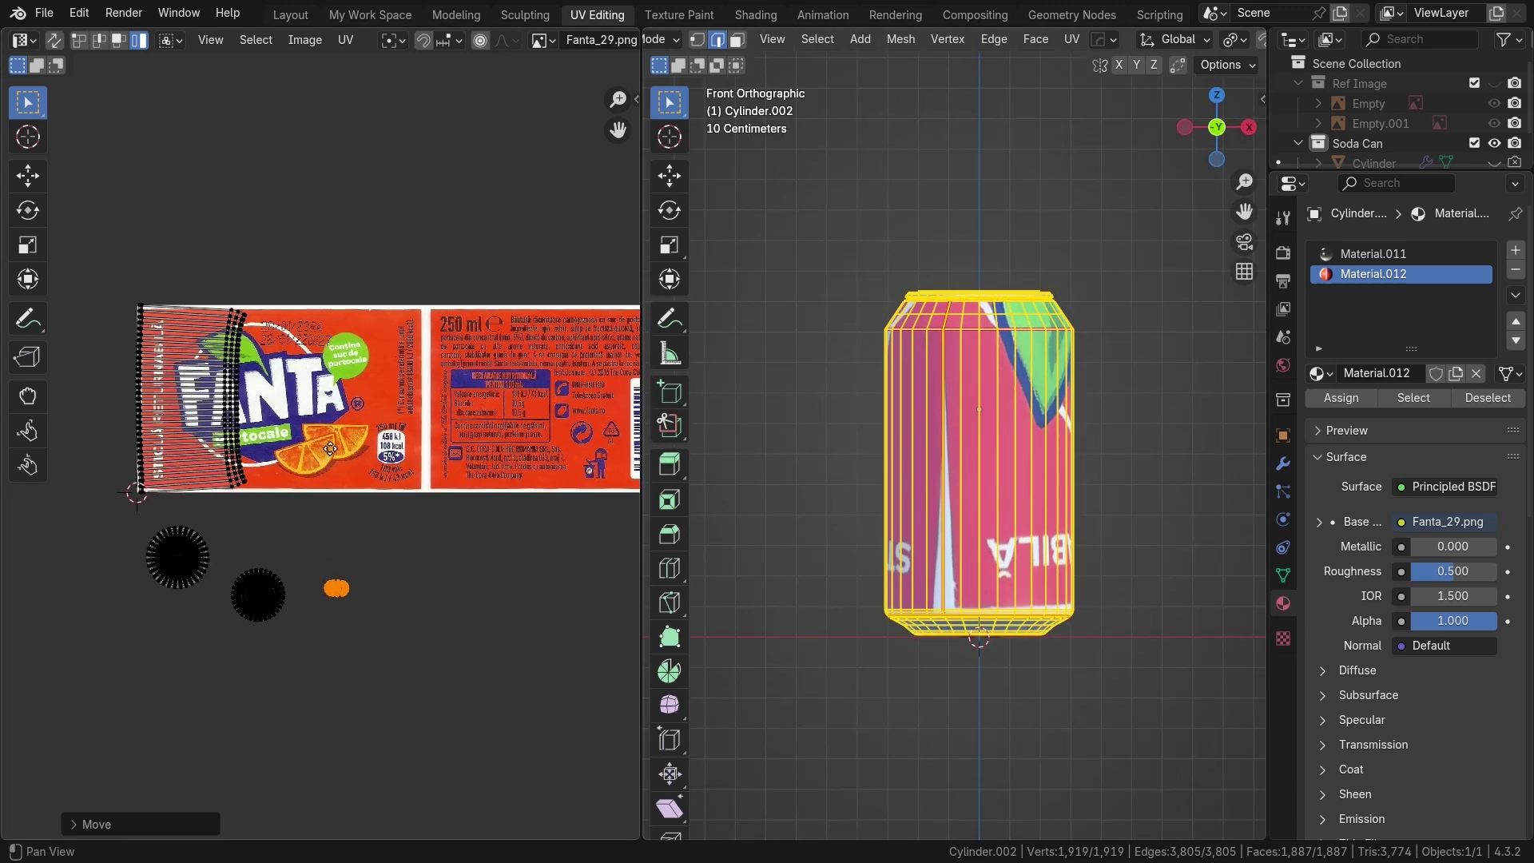
left_click(217, 389)
middle_click_drag(418, 378, 403, 394)
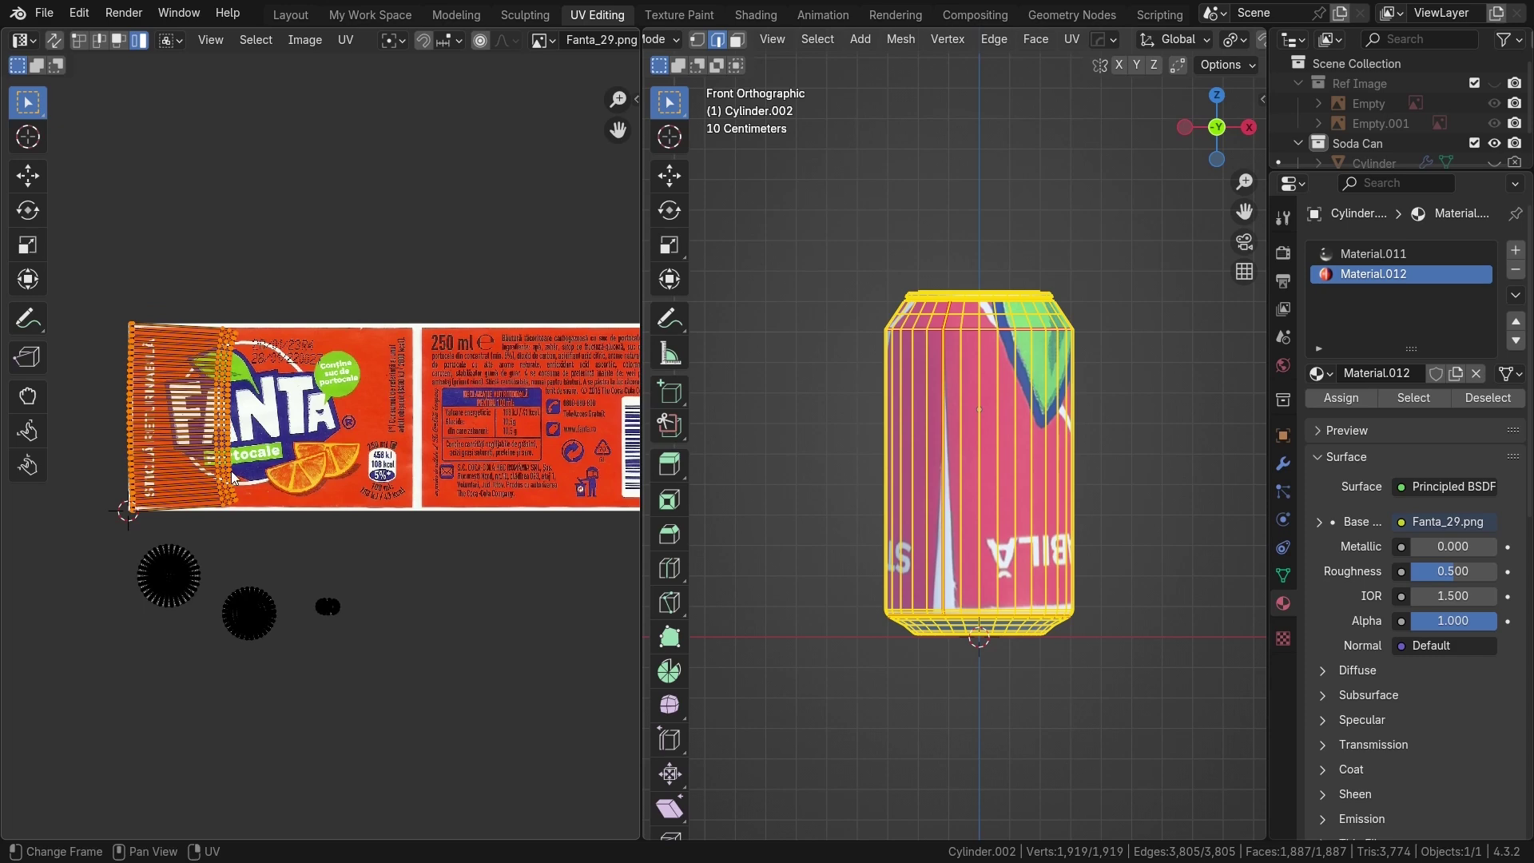
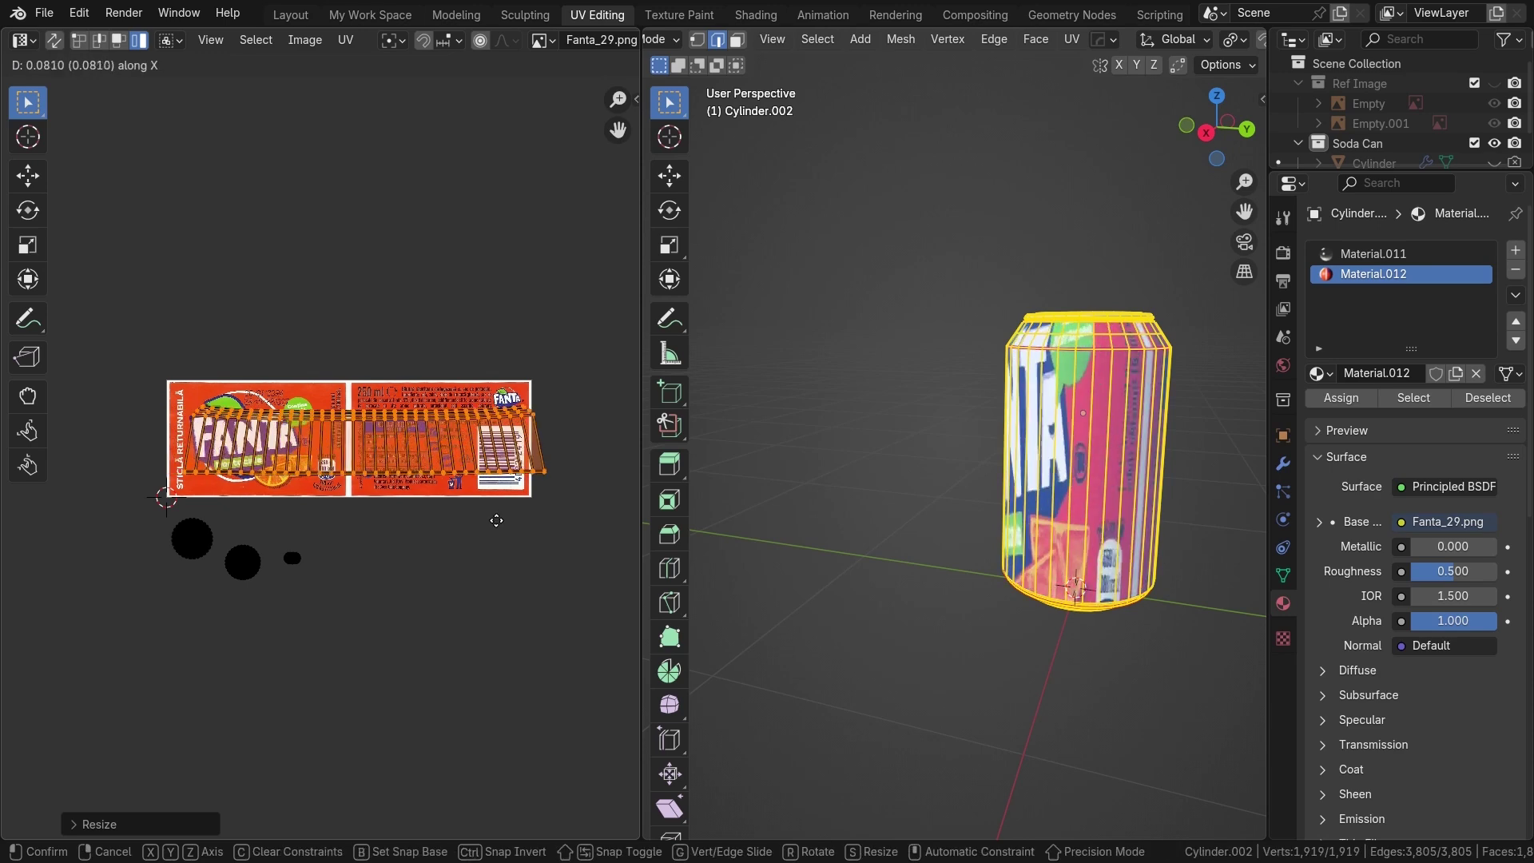
left_click(483, 519)
Stretch the body island vertically to about the label's height and shift it slightly upward
key("s")
key("y")
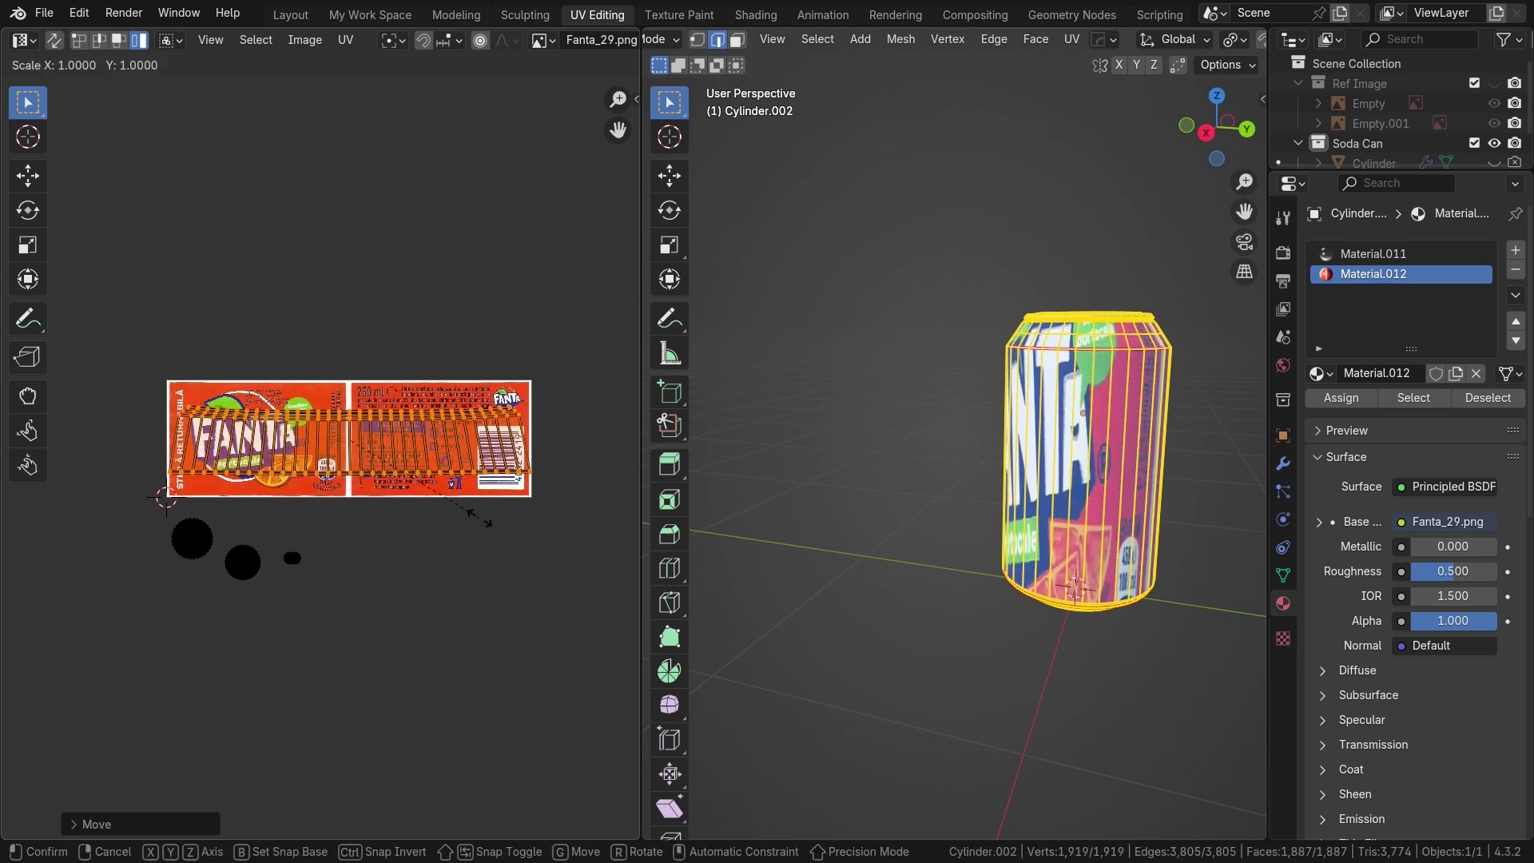
left_click(518, 646)
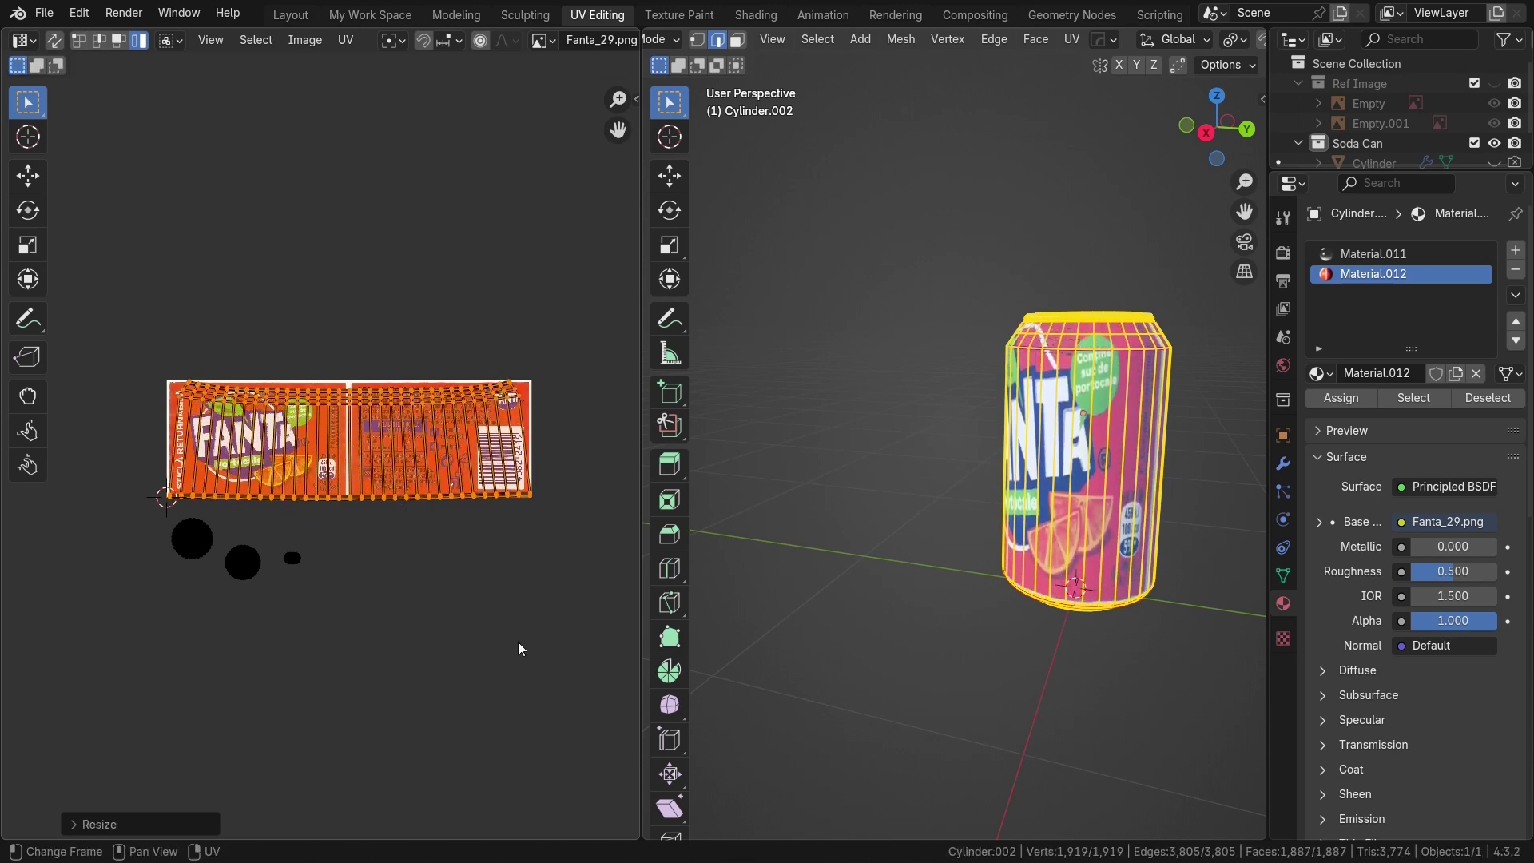
key("g")
key("y")
left_click(502, 604)
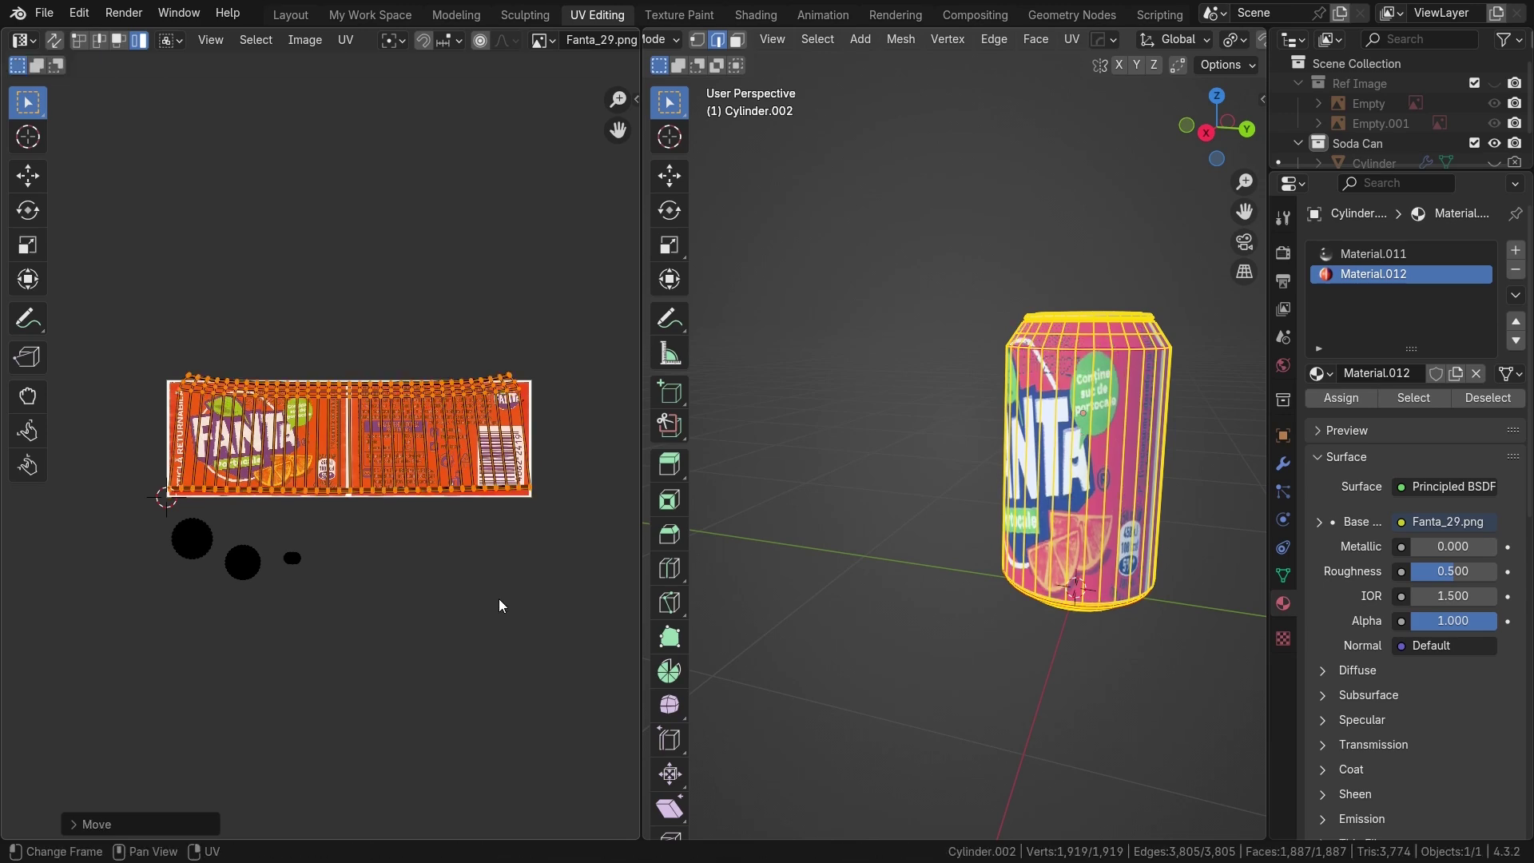
Inspect the label around the can and along its vertical seam in Object Mode, and return to Edit Mode
middle_click_drag(1022, 507, 967, 526)
middle_click_drag(1111, 482, 958, 497)
scroll(1007, 472, "down", 1)
key("Tab")
scroll(1044, 479, "up", 4)
middle_click_drag(1043, 477, 904, 468)
scroll(998, 308, "up", 3)
middle_click_drag(1061, 232, 959, 348, "shift")
middle_click_drag(959, 489, 962, 531)
scroll(898, 495, "down", 4)
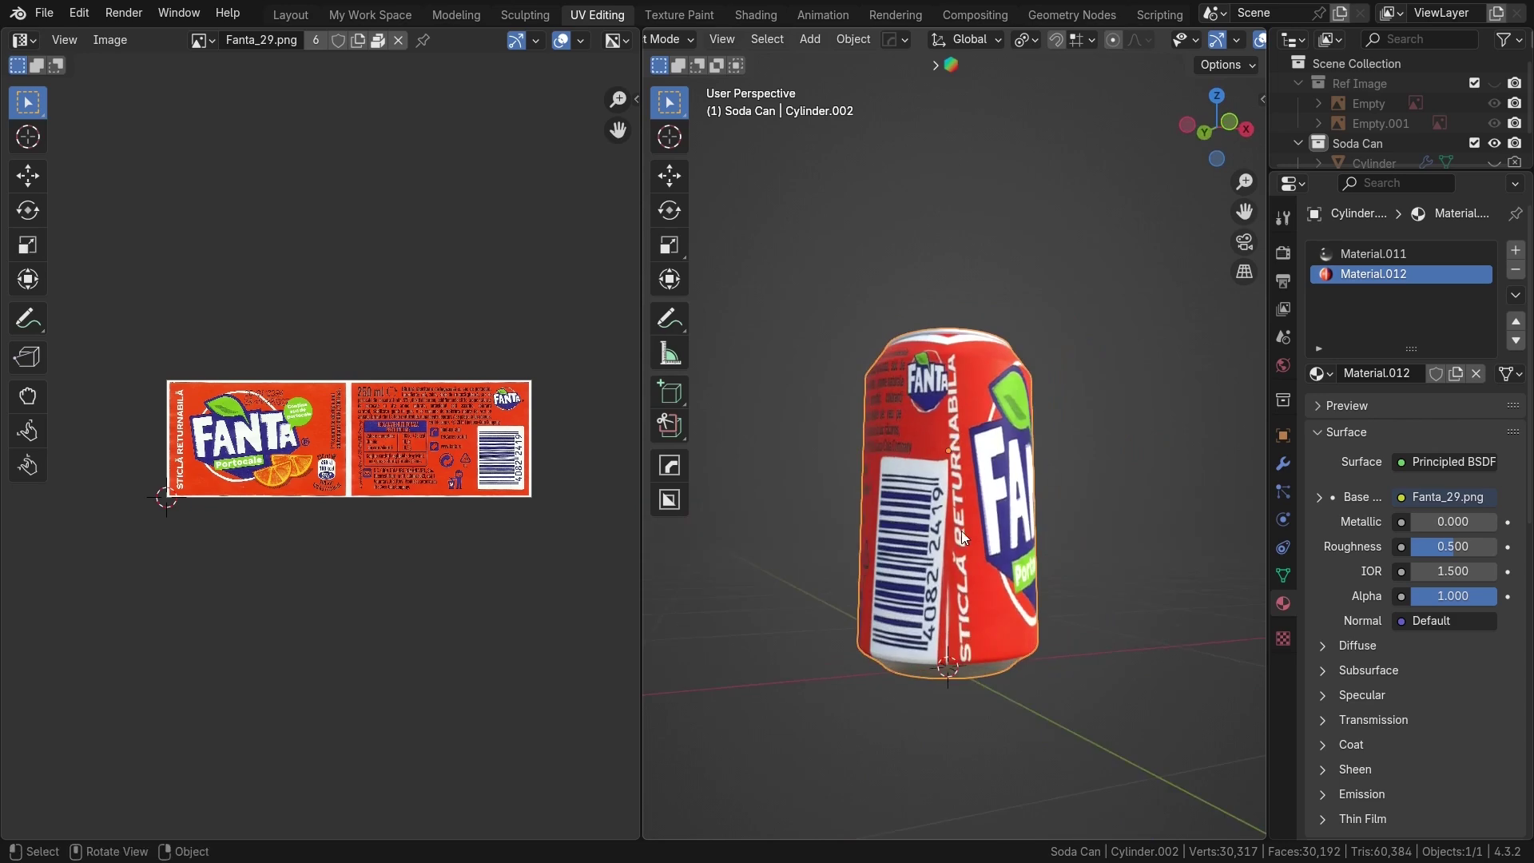
scroll(990, 435, "up", 3)
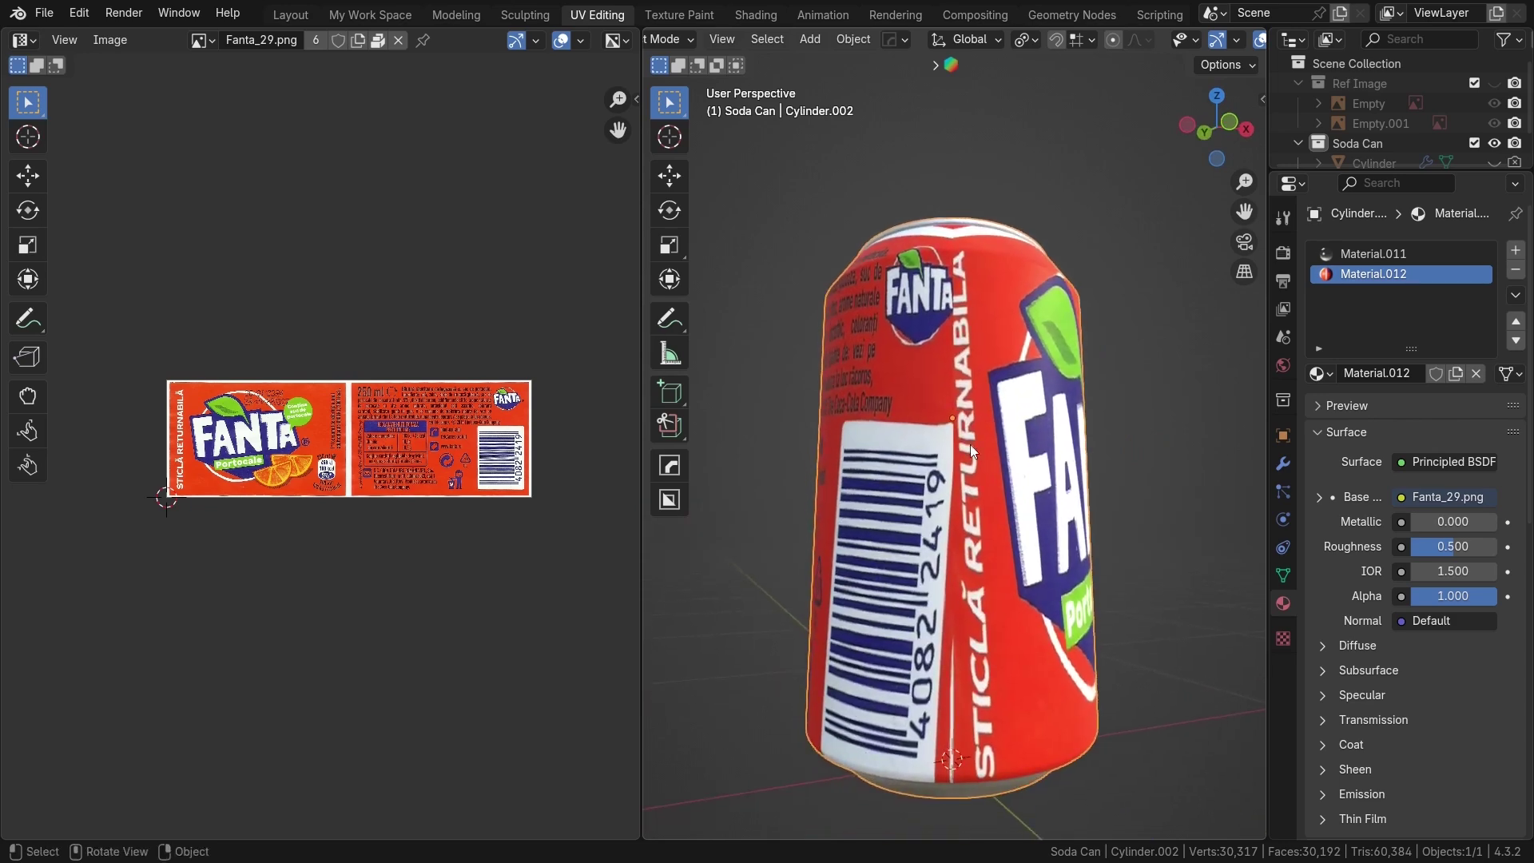
key("Tab")
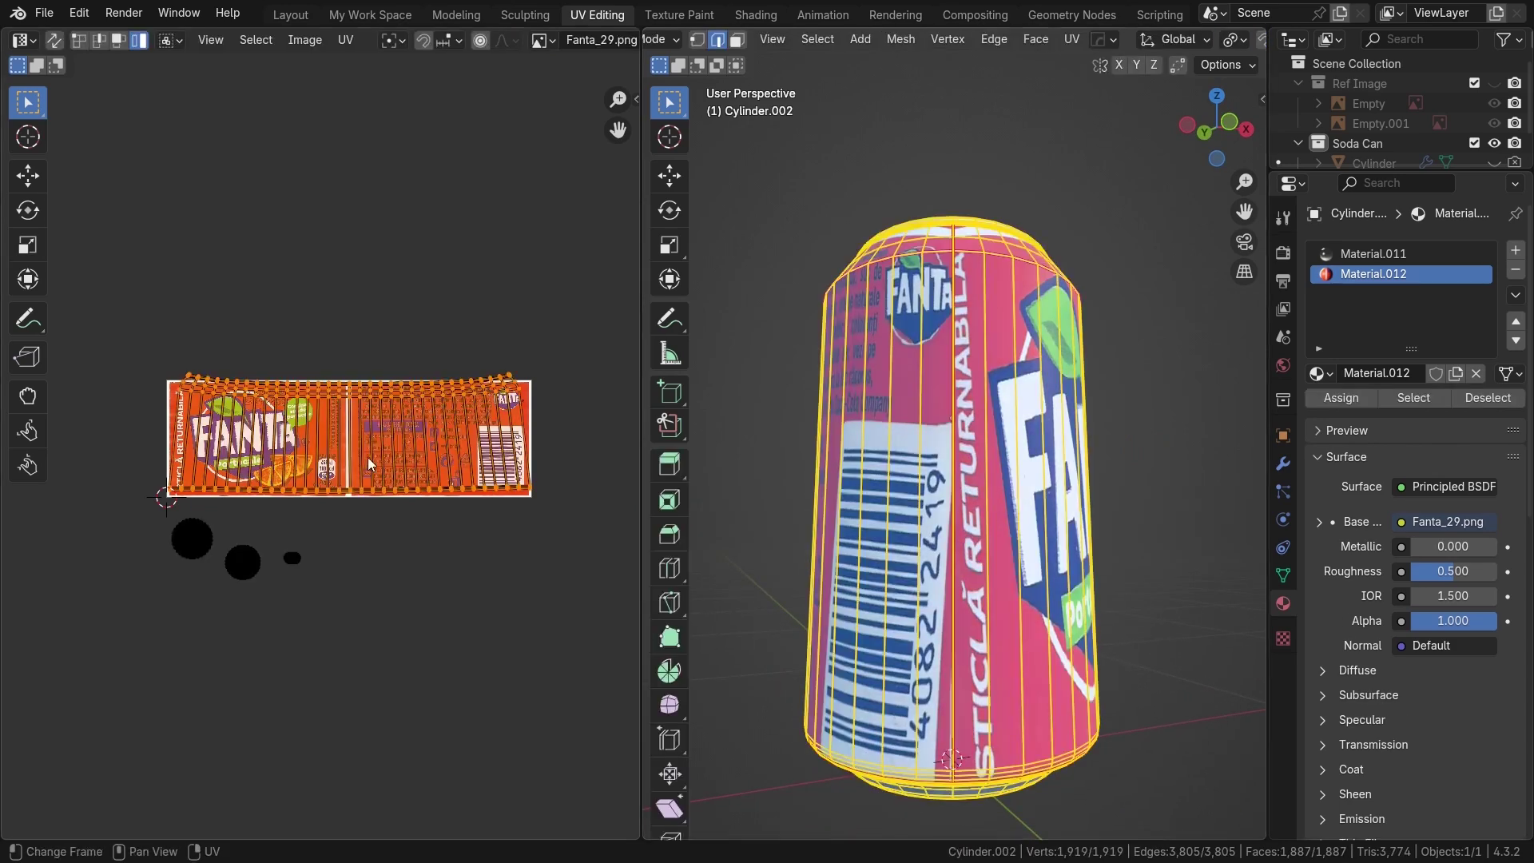
scroll(381, 460, "up", 2)
scroll(370, 402, "down", 2)
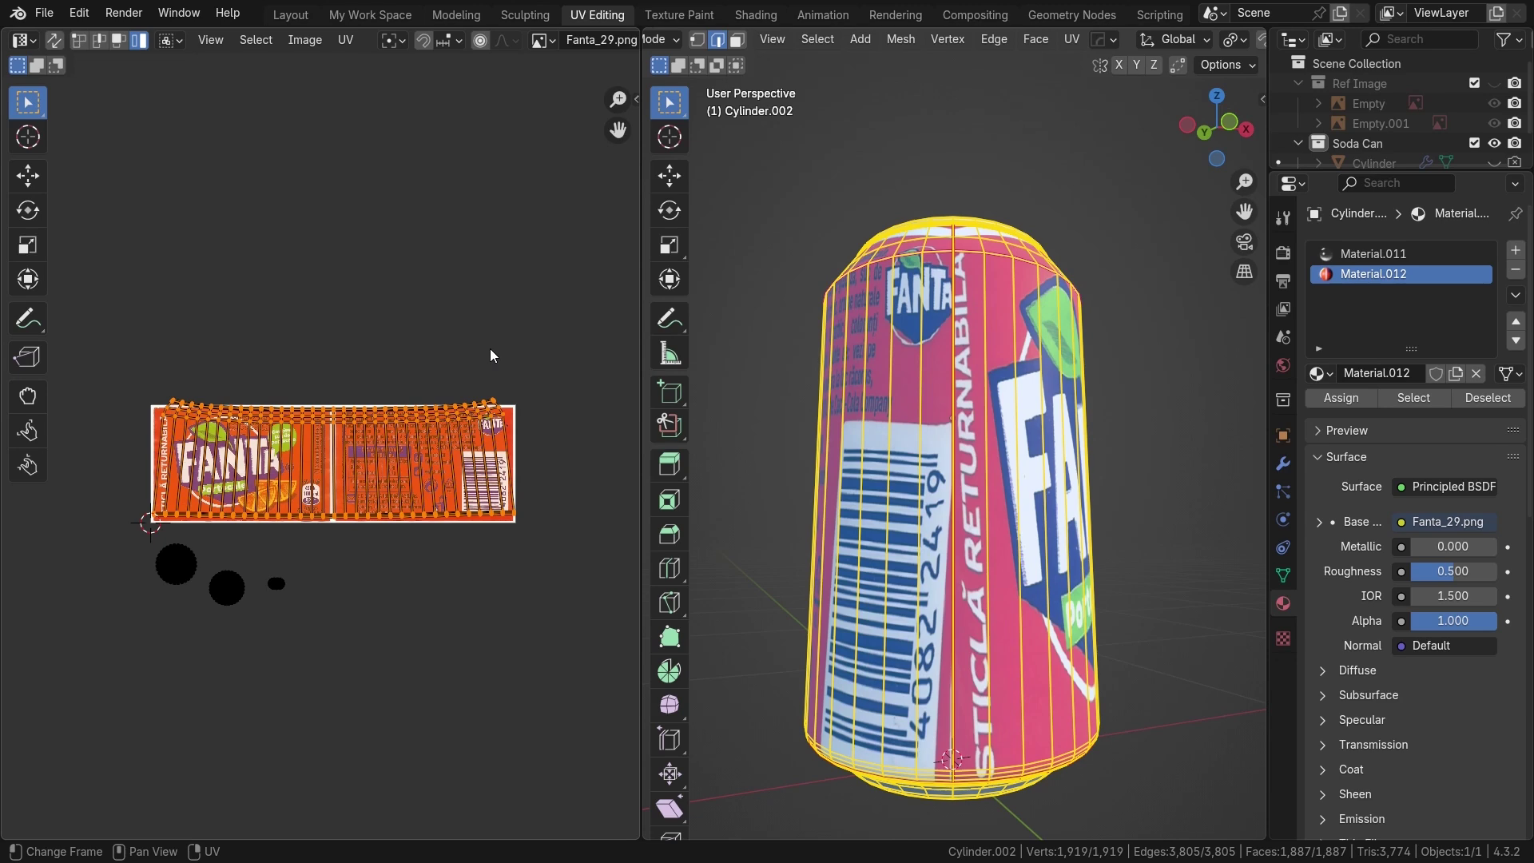
Look up the UV Squares add-on in the add-on preferences, check that it is enabled, and close the preferences
left_click(79, 13)
left_click(131, 269)
left_click(254, 52)
type("uv s")
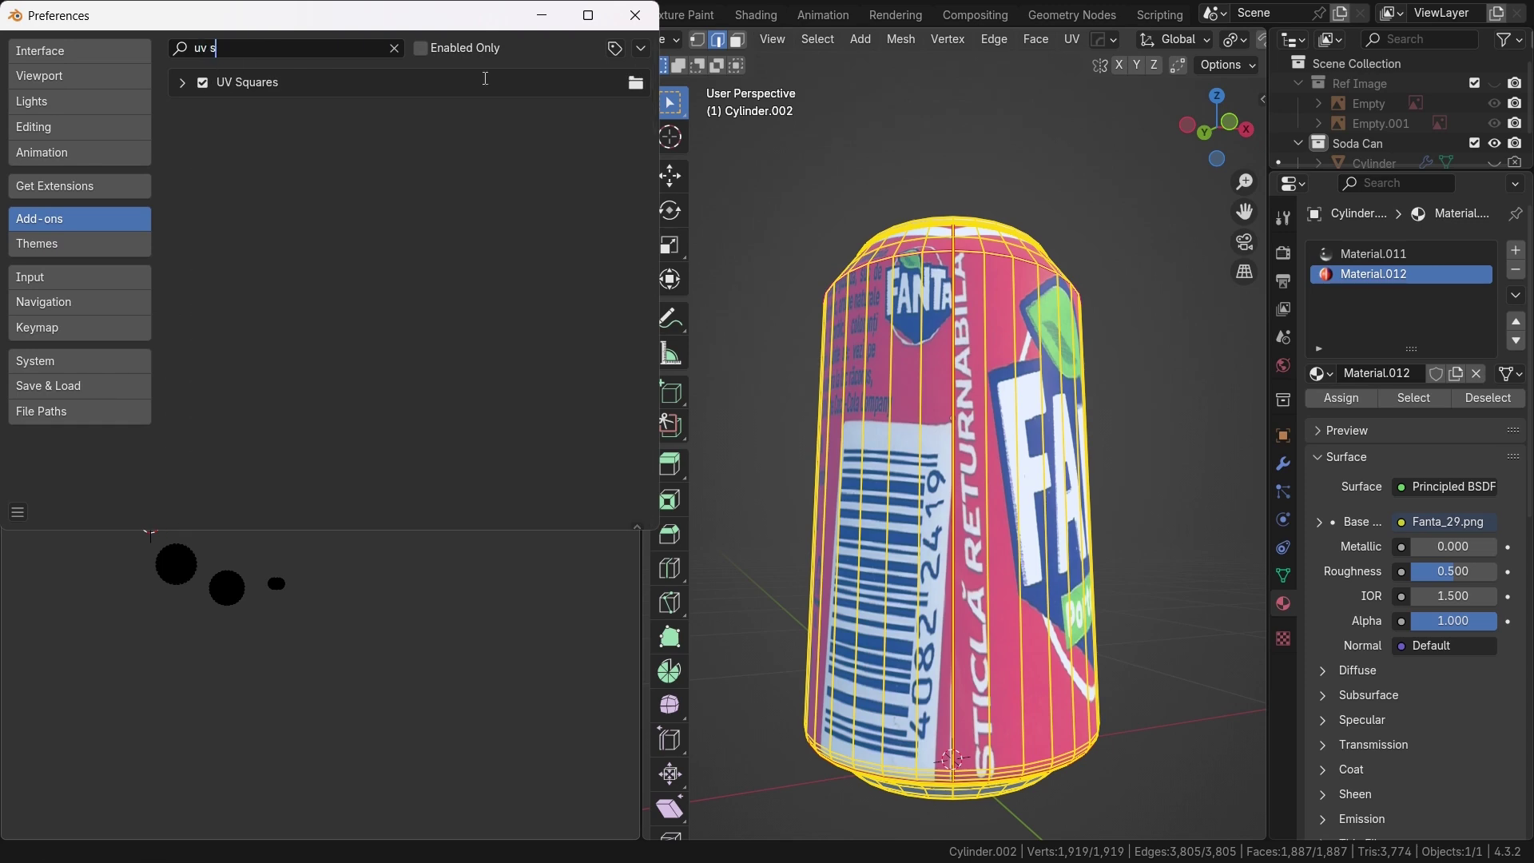
left_click(635, 16)
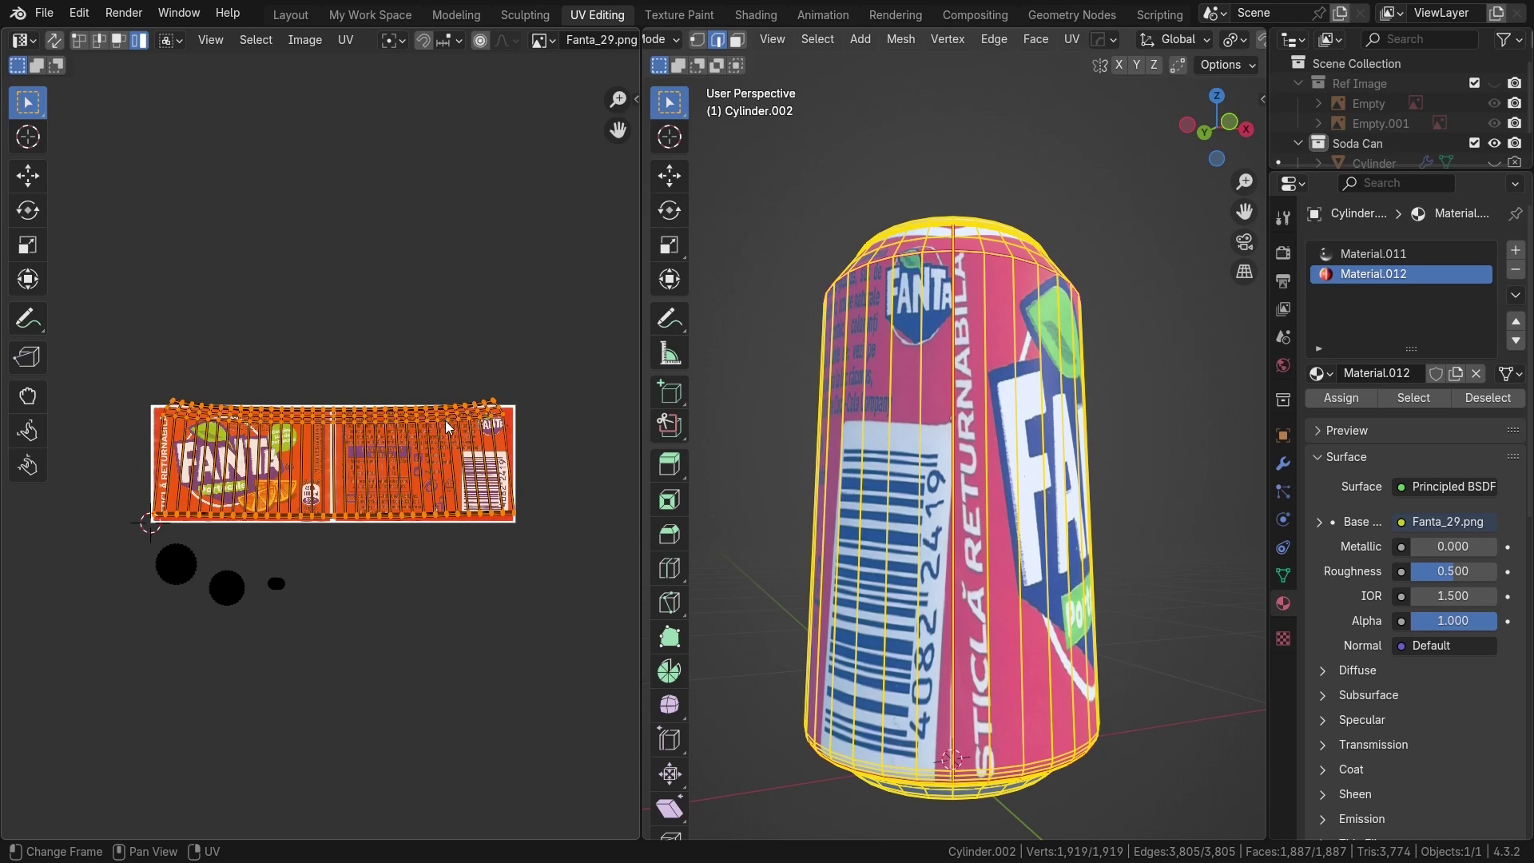
Straighten the can body's UV island into a grid with the UV Squares To Grid By Shape operation
scroll(444, 420, "up", 2)
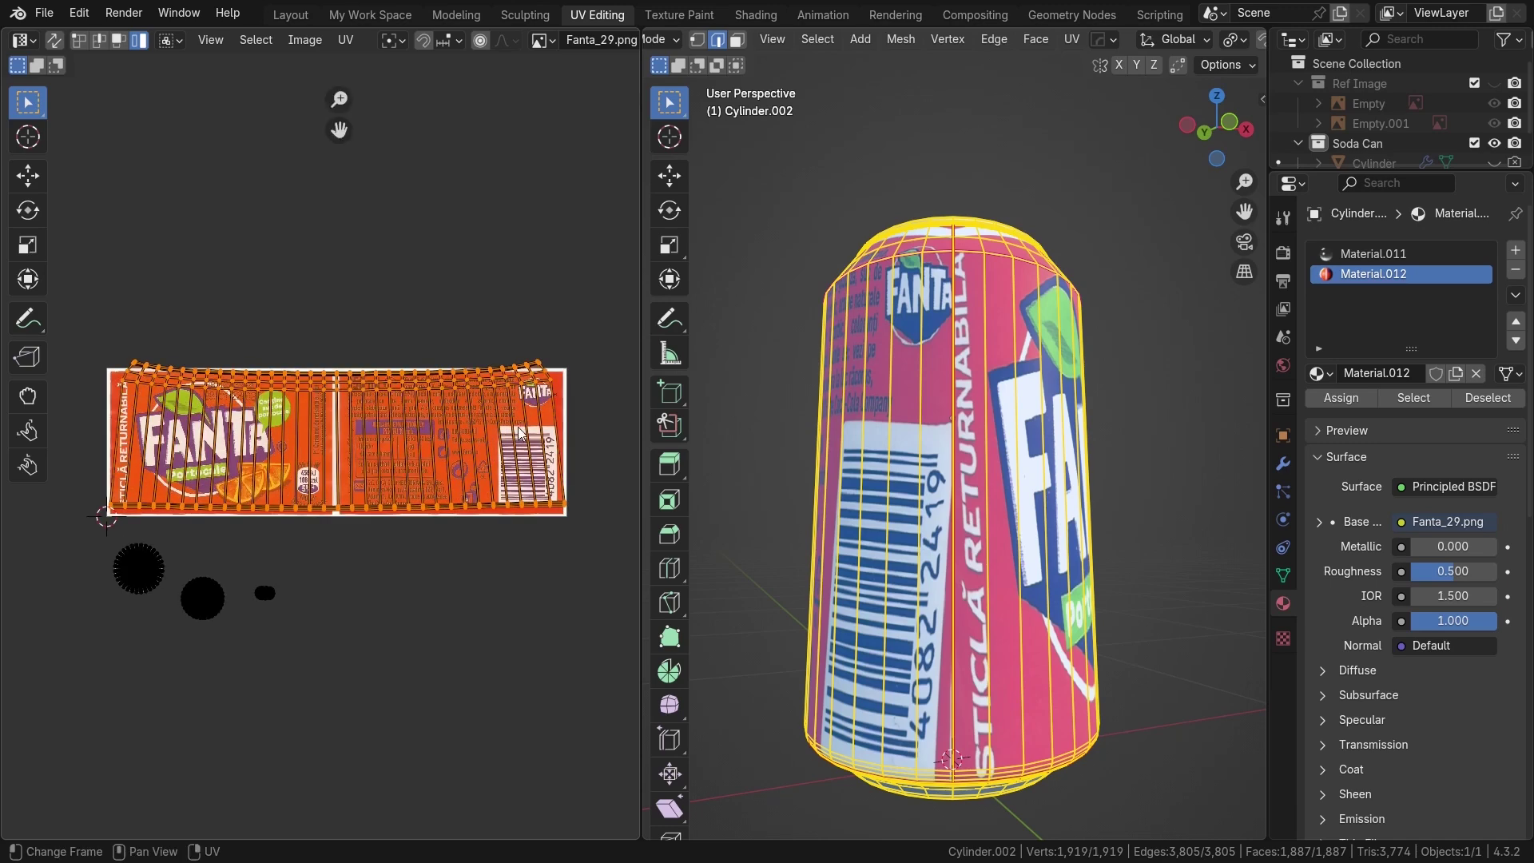
key("n")
left_click(629, 264)
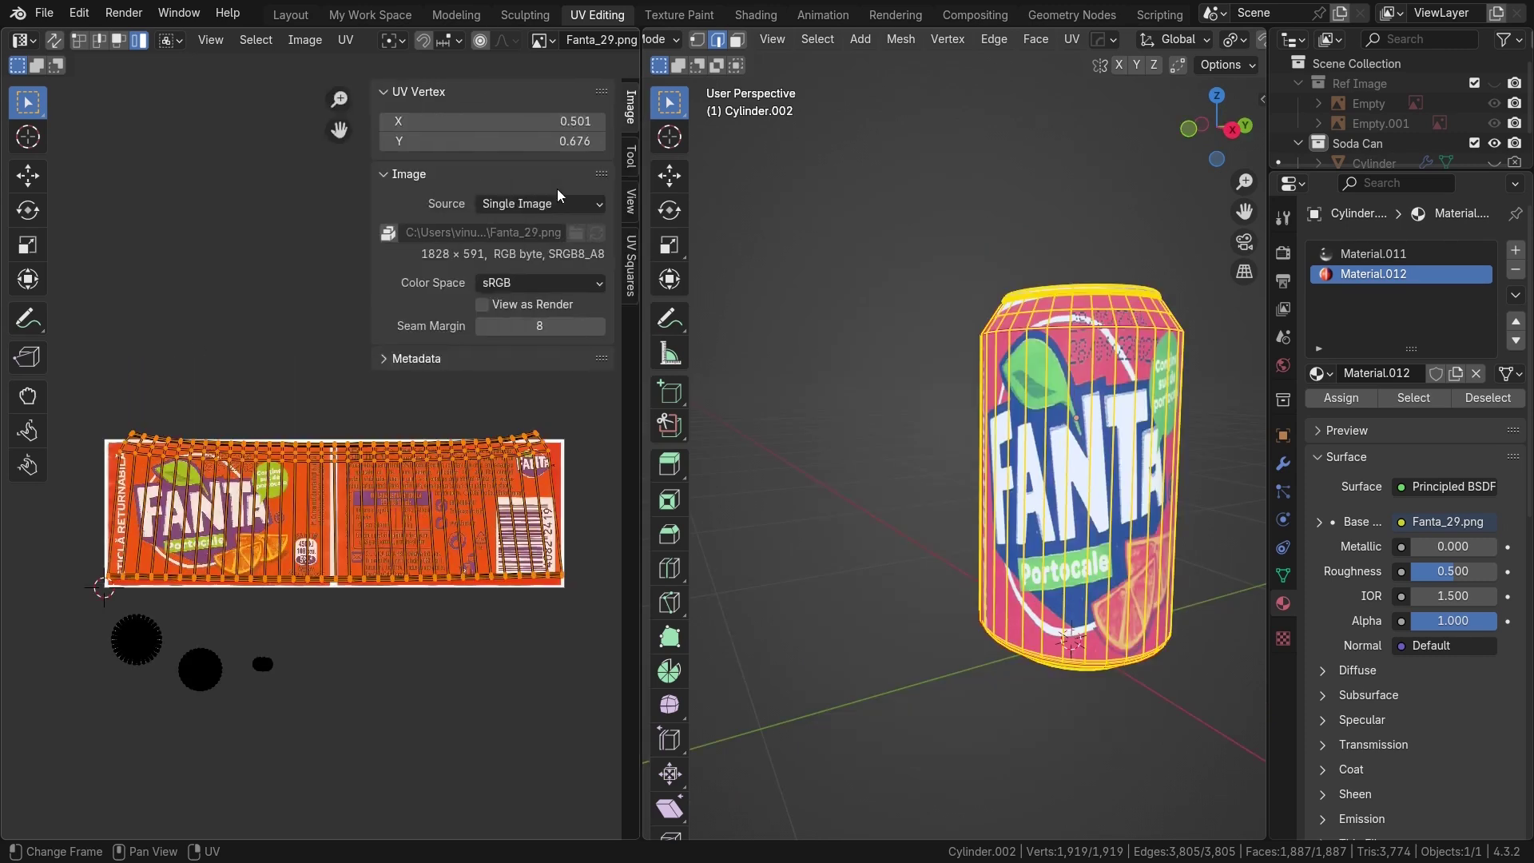
left_click(629, 268)
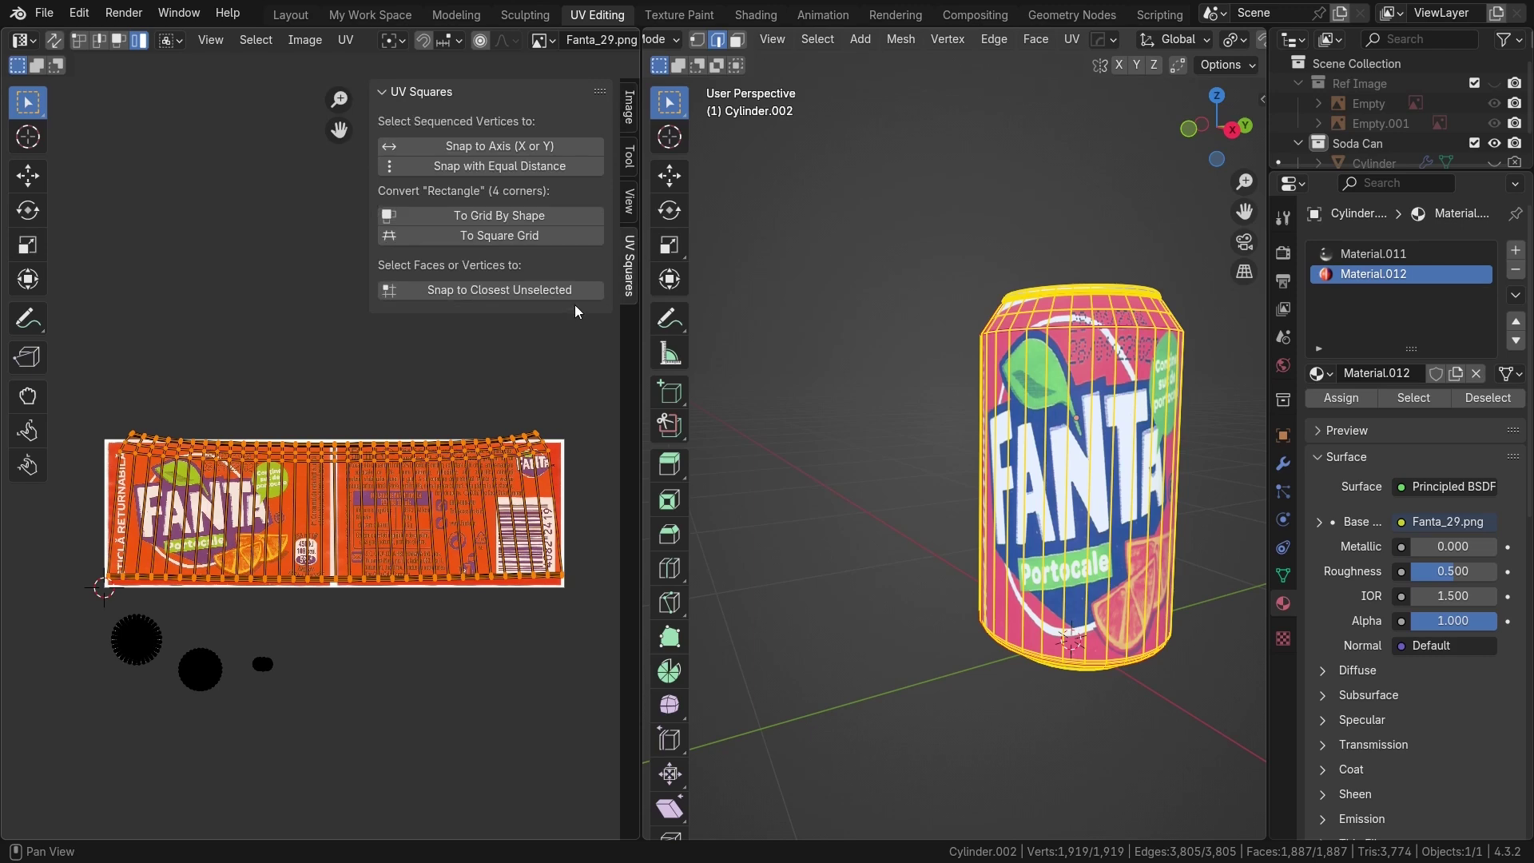
left_click(505, 217)
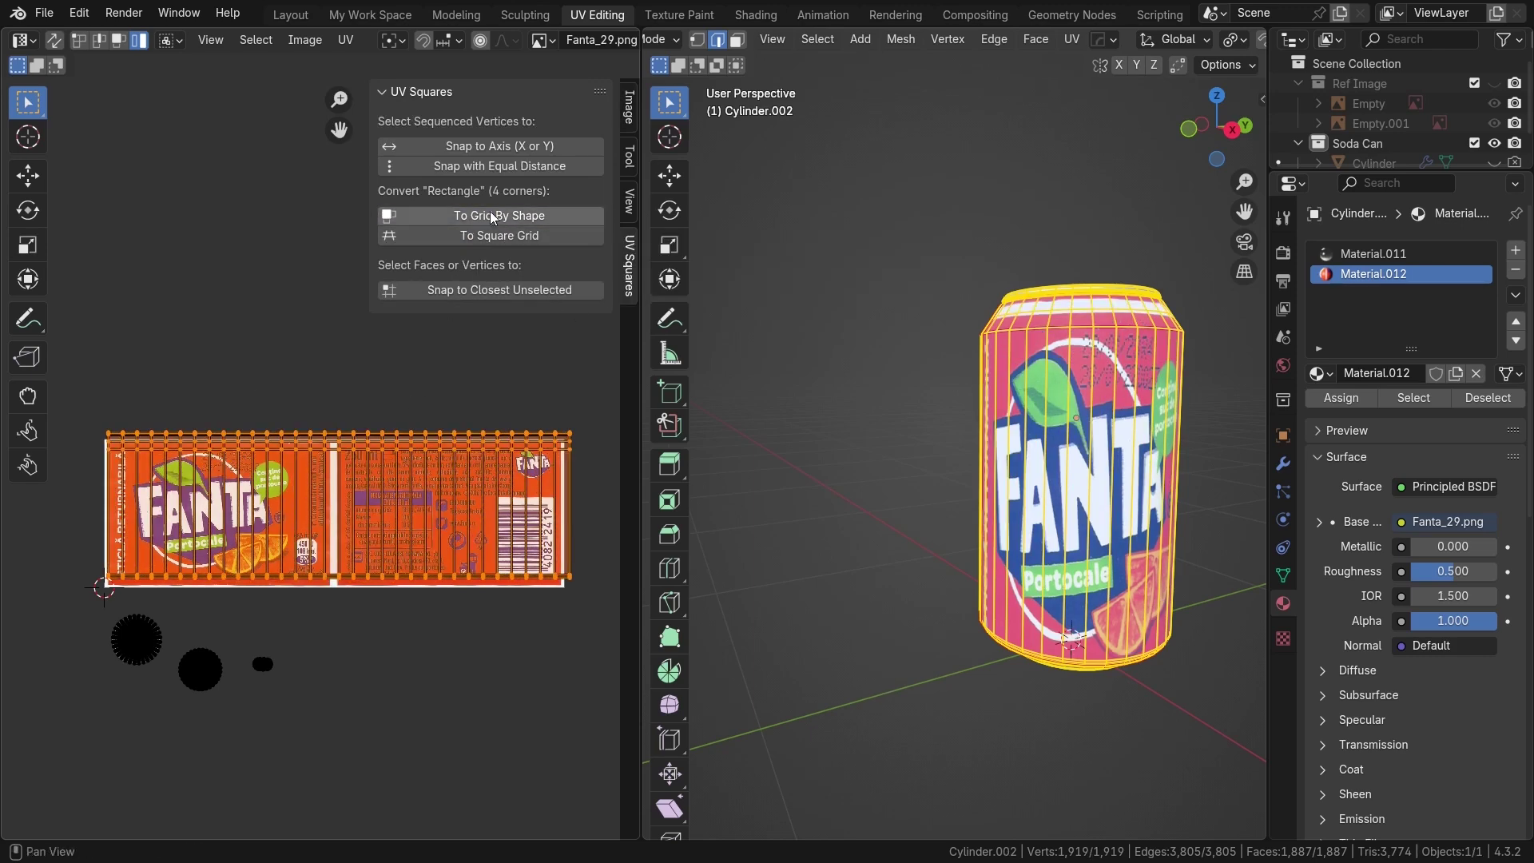
Move the can body's UV island down along Y onto the label and narrow it along X to the label's width
left_click(631, 123)
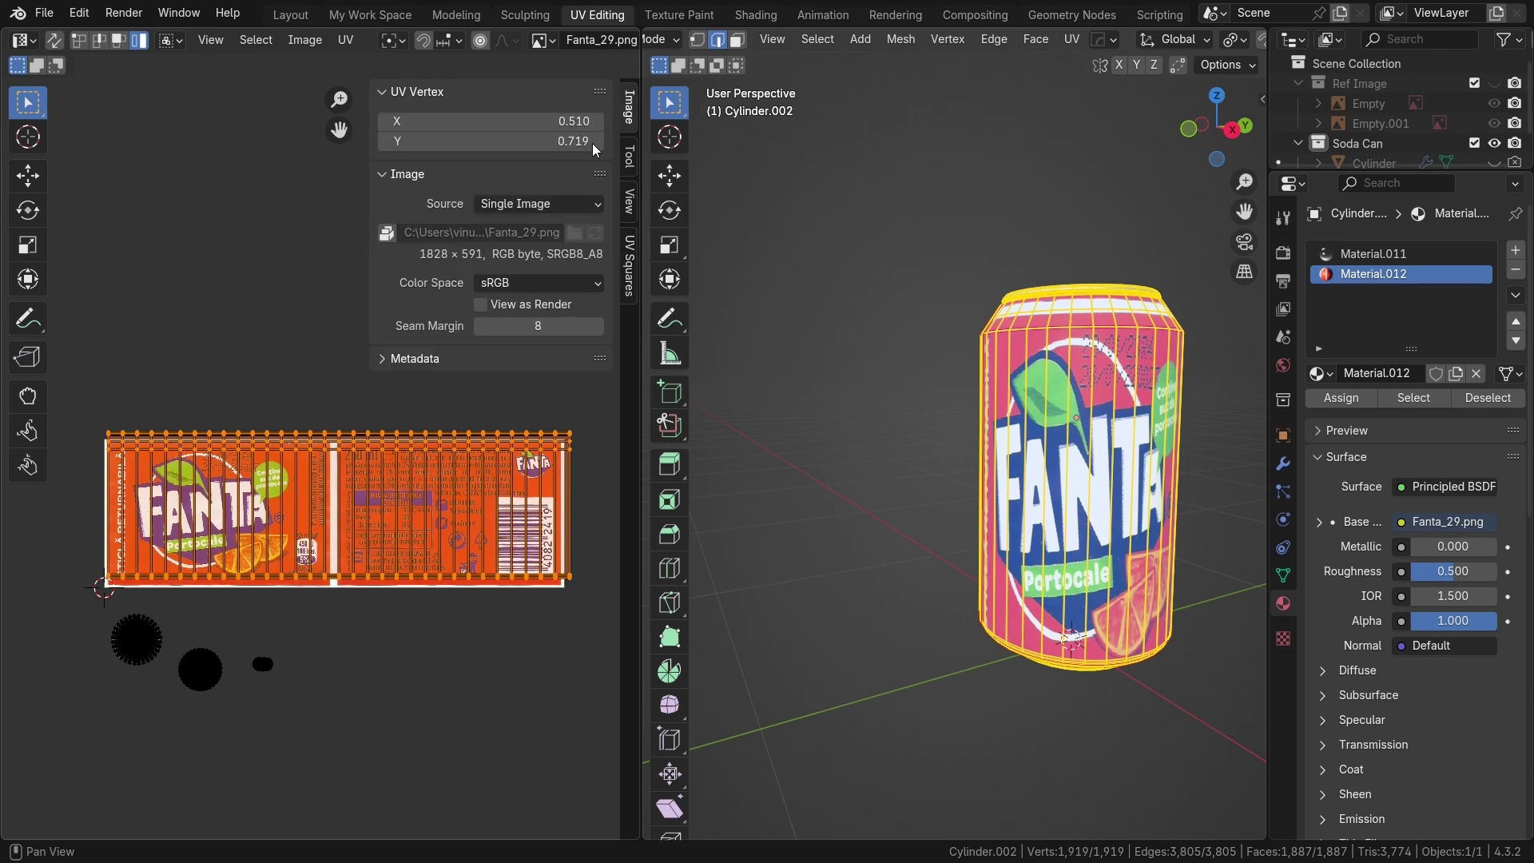
key("n")
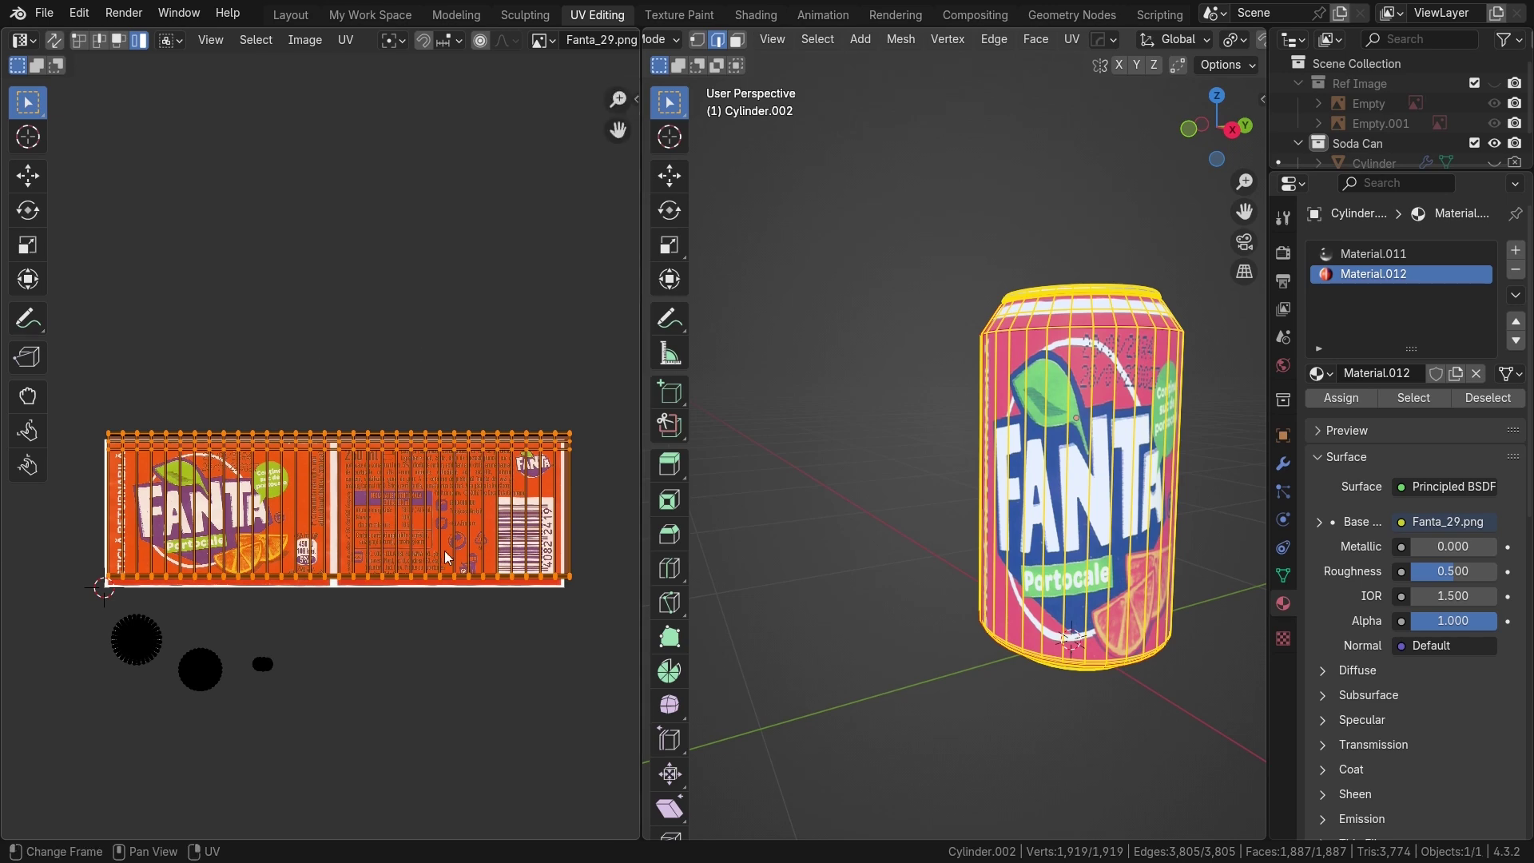
scroll(444, 543, "up", 1)
middle_click_drag(444, 543, 481, 429)
scroll(464, 460, "down", 1)
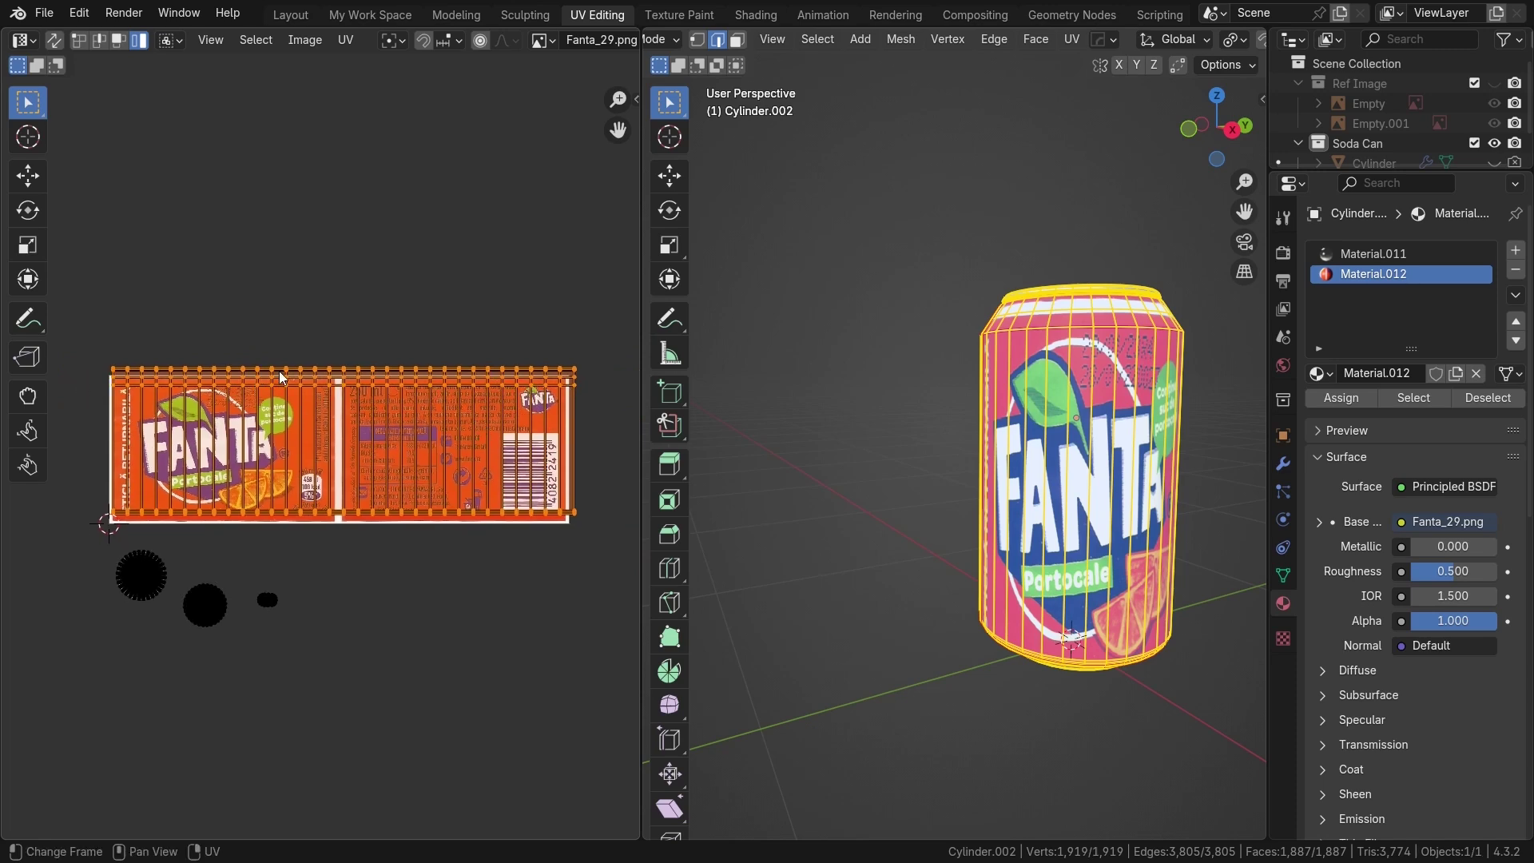
key("g")
key("y")
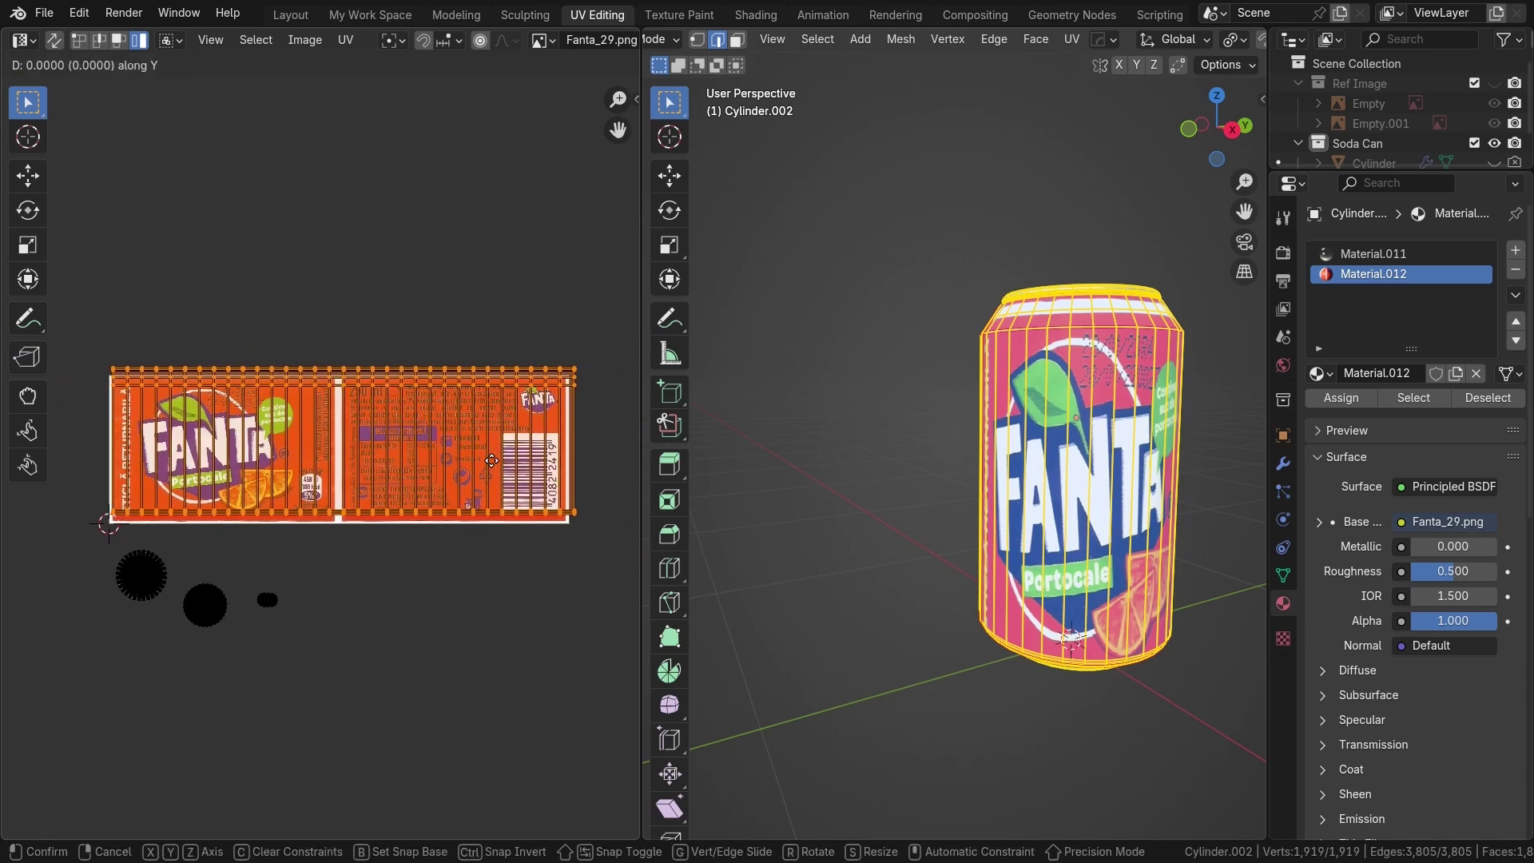
left_click(527, 493)
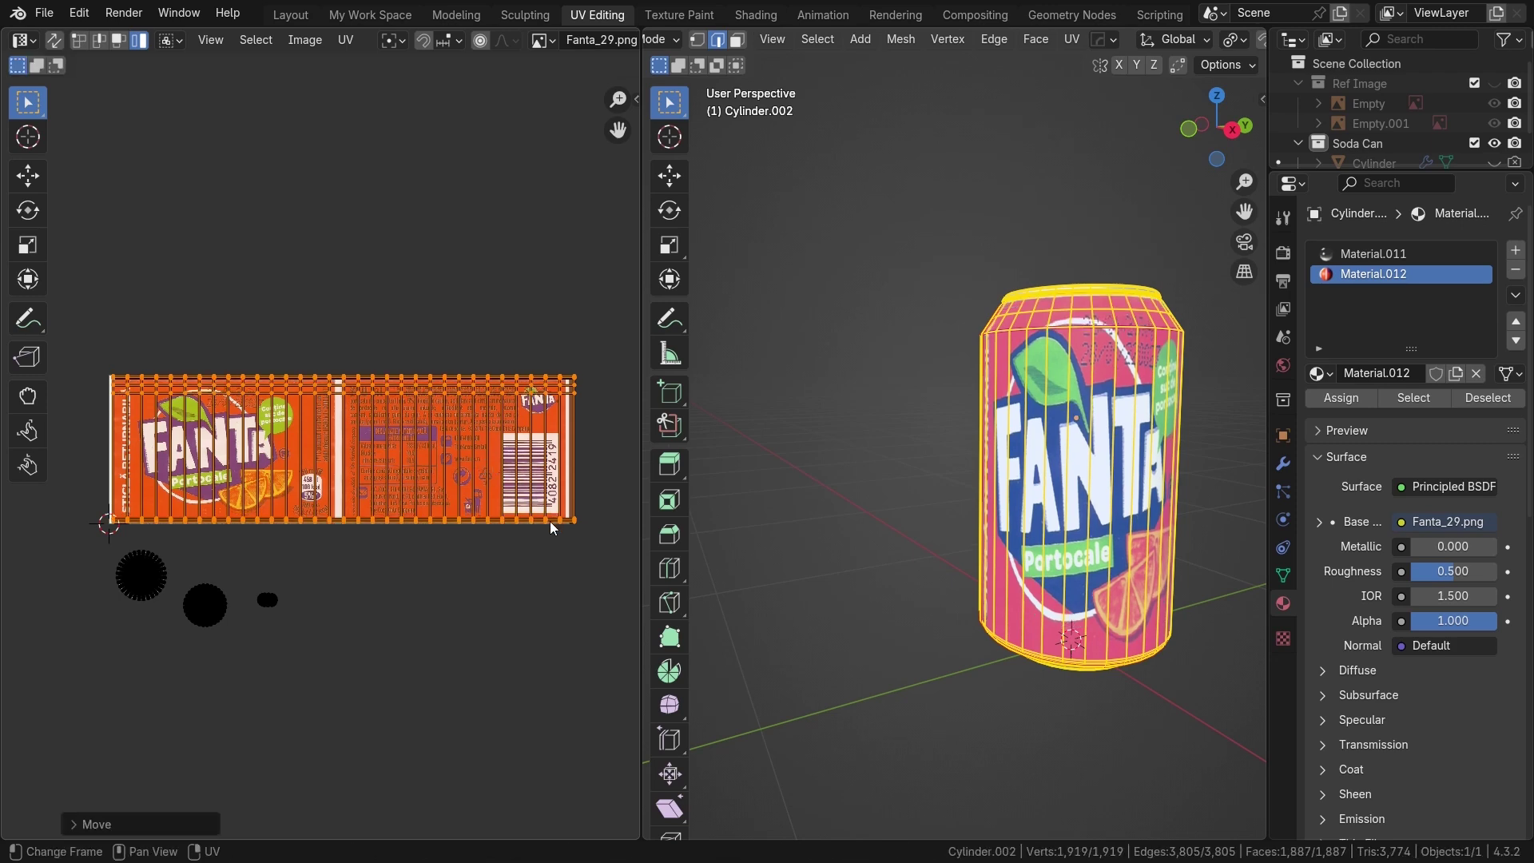
key("s")
key("x")
left_click(526, 516)
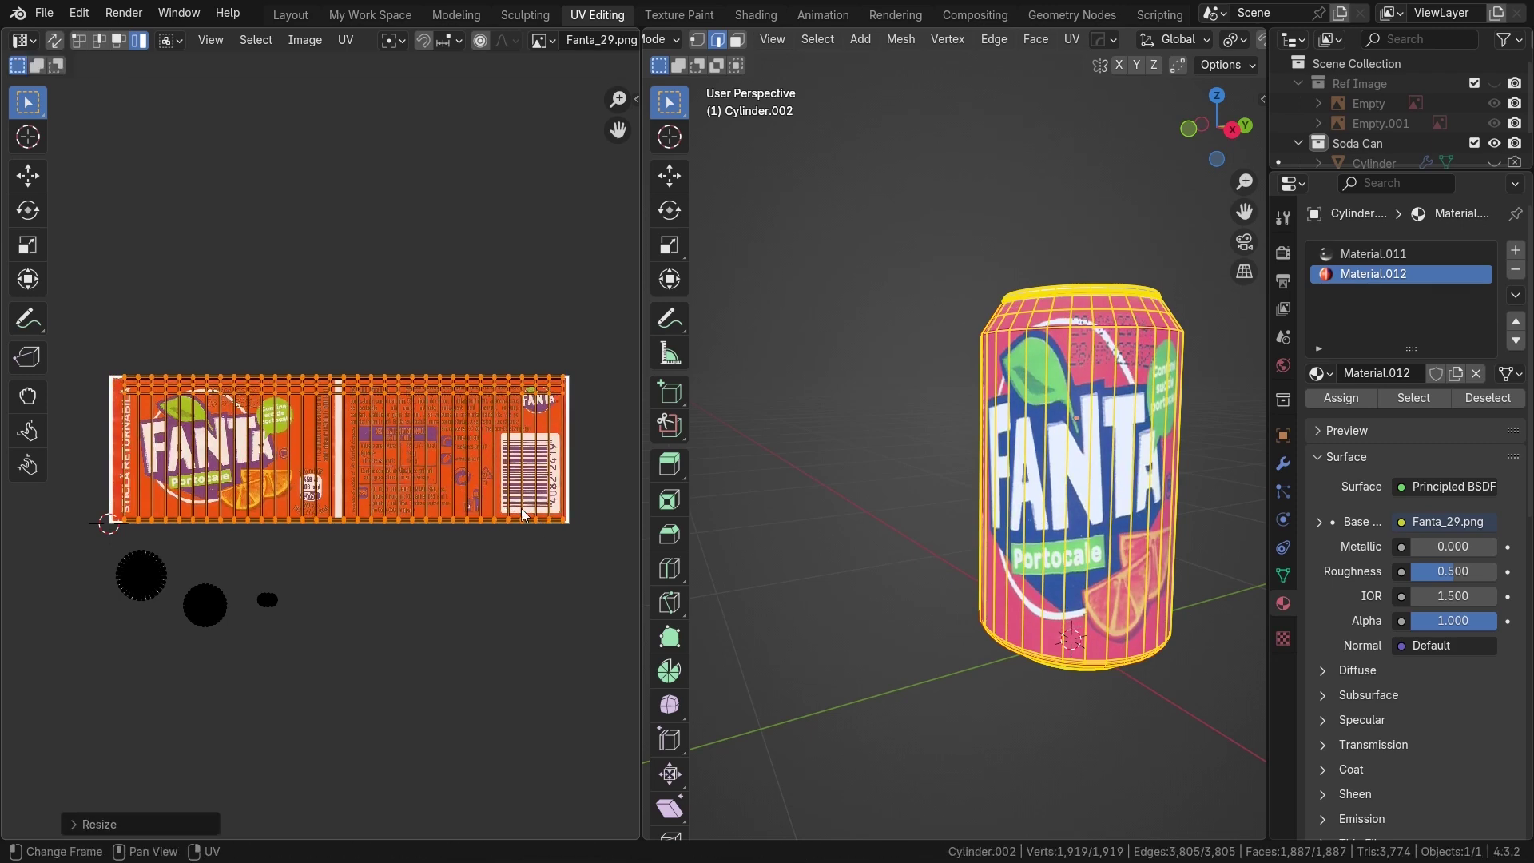
Inspect the label's vertical seam and upper edge on the can in Object Mode, and return to Edit Mode
key("Tab")
middle_click_drag(1038, 416, 898, 338)
middle_click_drag(1130, 323, 943, 343)
scroll(1127, 320, "up", 3)
scroll(887, 314, "down", 4)
scroll(1147, 357, "up", 3)
middle_click_drag(1147, 357, 1048, 421)
scroll(1039, 421, "up", 2)
key("Tab")
Shrink the body's UV island along Y to about 0.99 and check the label's upper edge in Object Mode
scroll(458, 433, "up", 4)
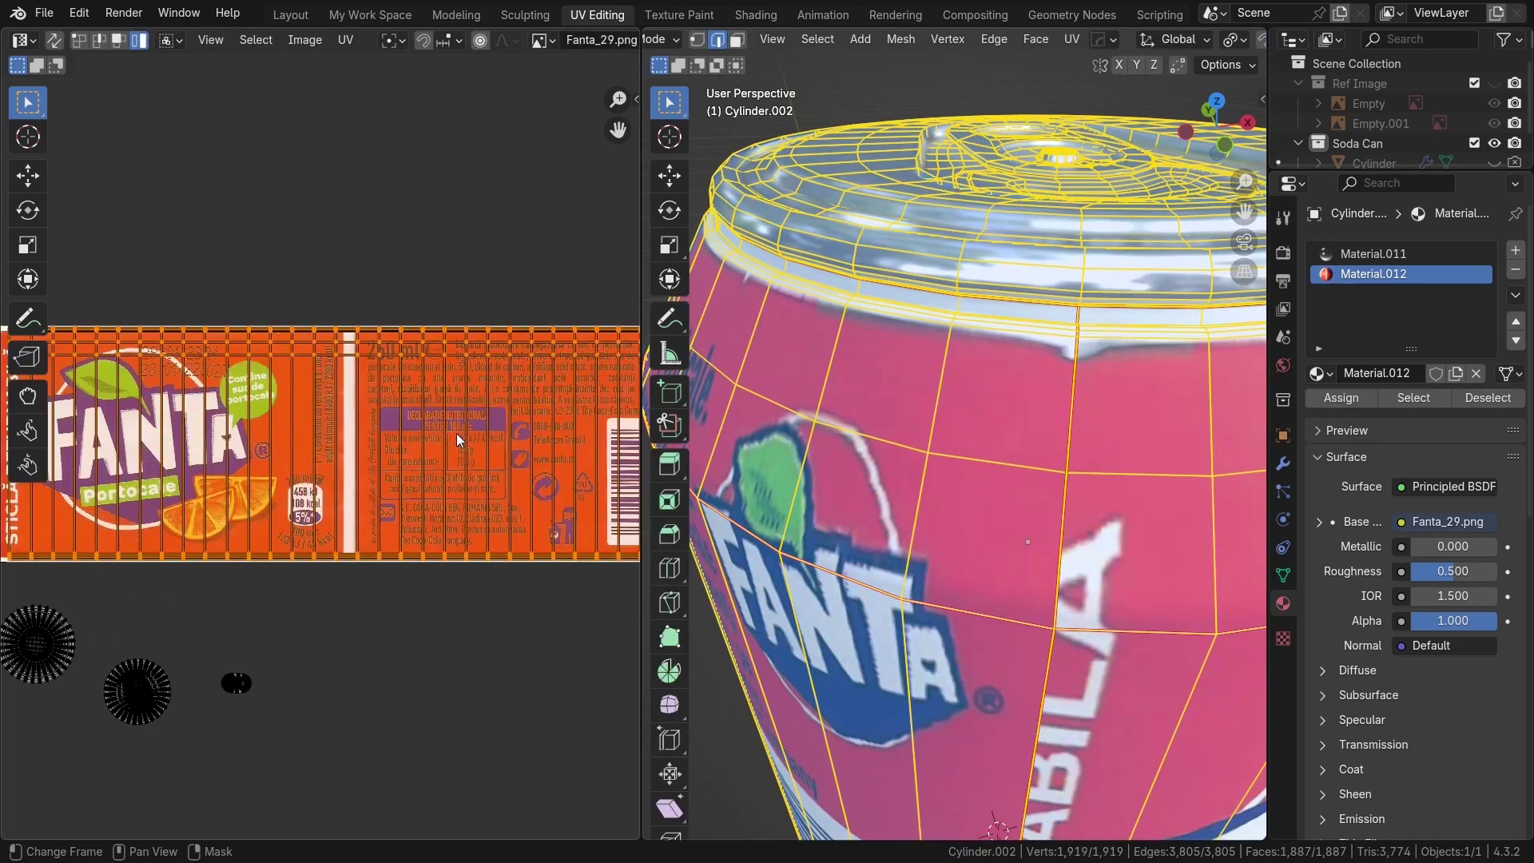
middle_click_drag(457, 433, 372, 503)
scroll(332, 456, "up", 2)
middle_click_drag(497, 416, 398, 460)
key("s")
key("y")
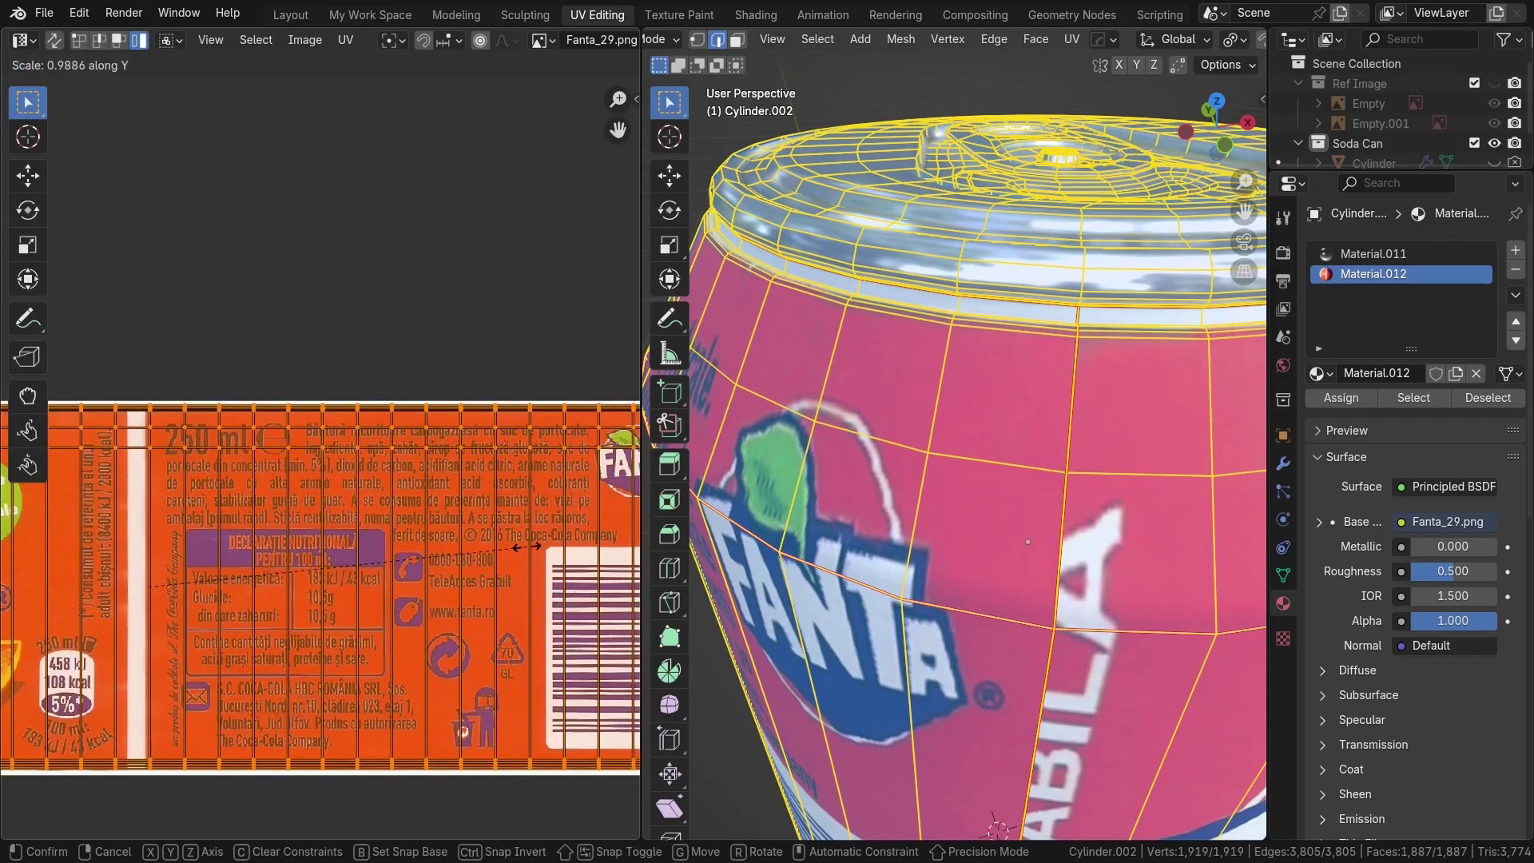
left_click(527, 547)
key("Tab")
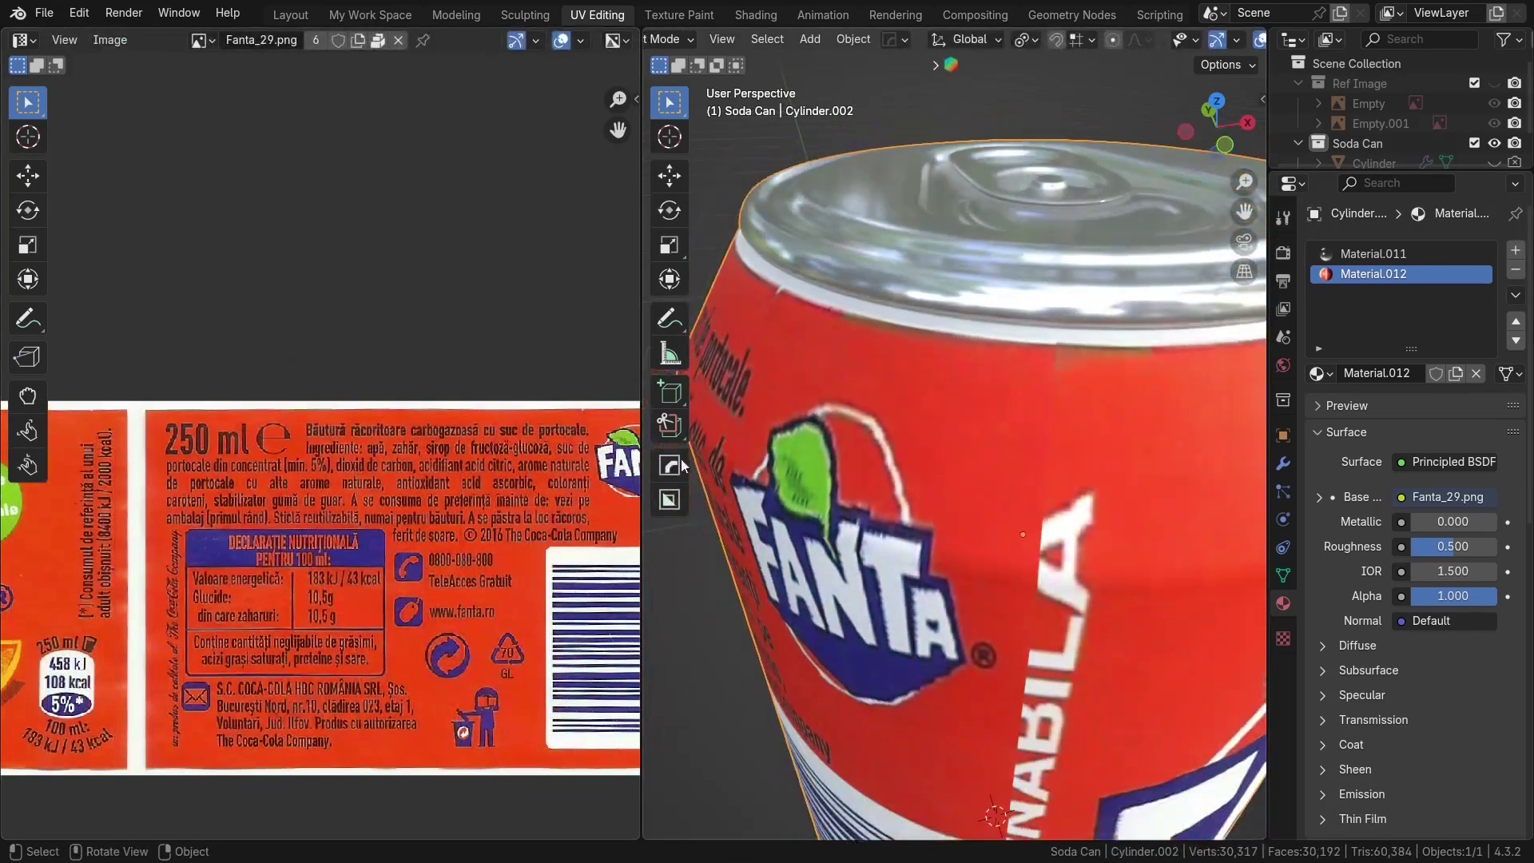
Scale the body's UV island along Y again, to about 0.95, so its edges lie inside the label's white border
key("Tab")
key("s")
key("y")
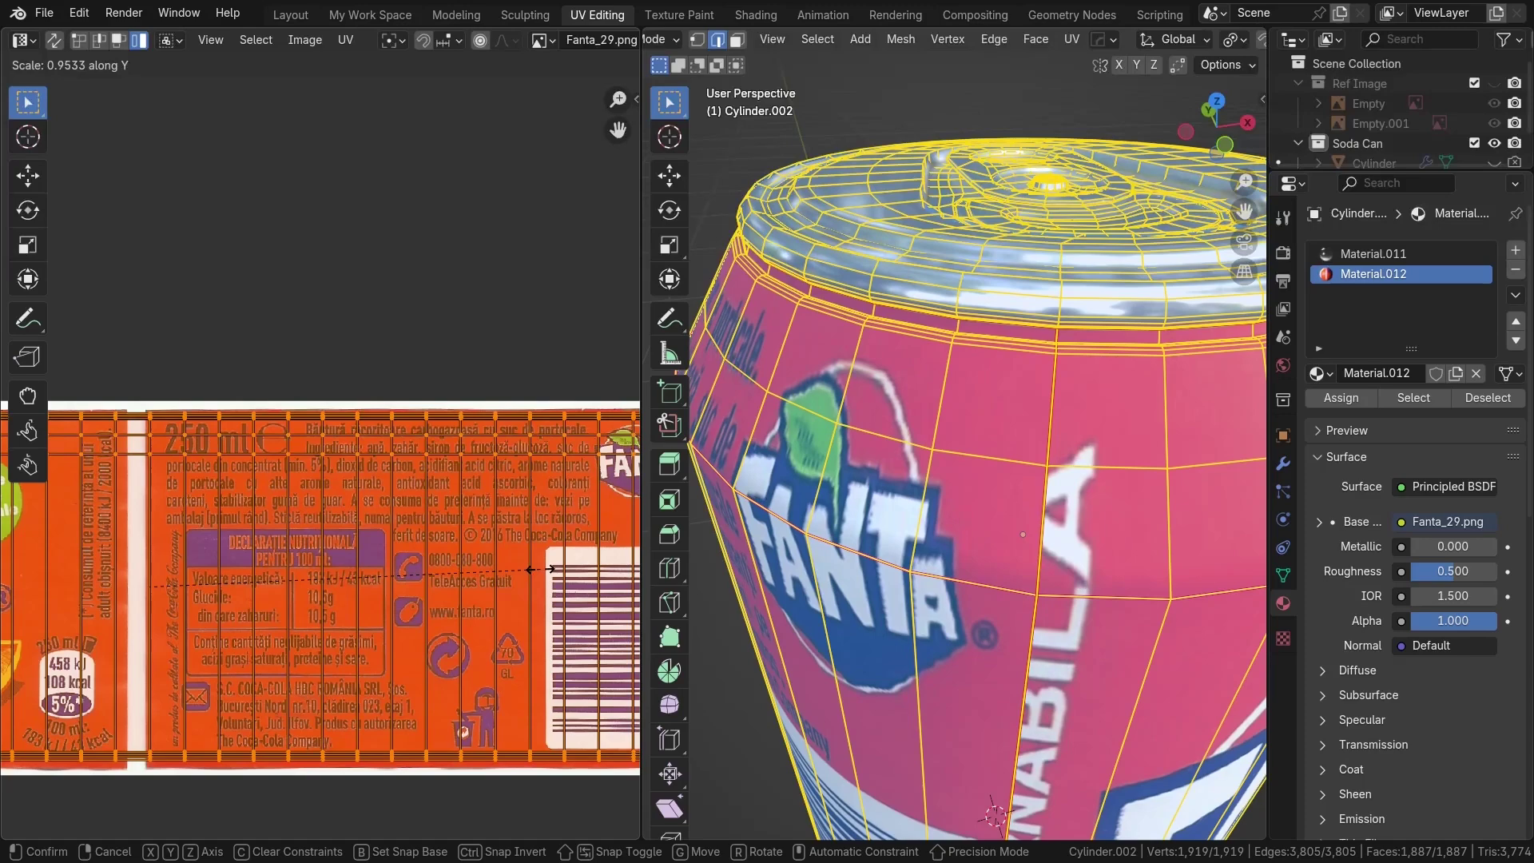
left_click(542, 571)
Inspect the barcode side and the seam of the label in Object Mode, and return to Edit Mode
key("Tab")
scroll(1029, 468, "down", 5)
middle_click_drag(1029, 467, 942, 352)
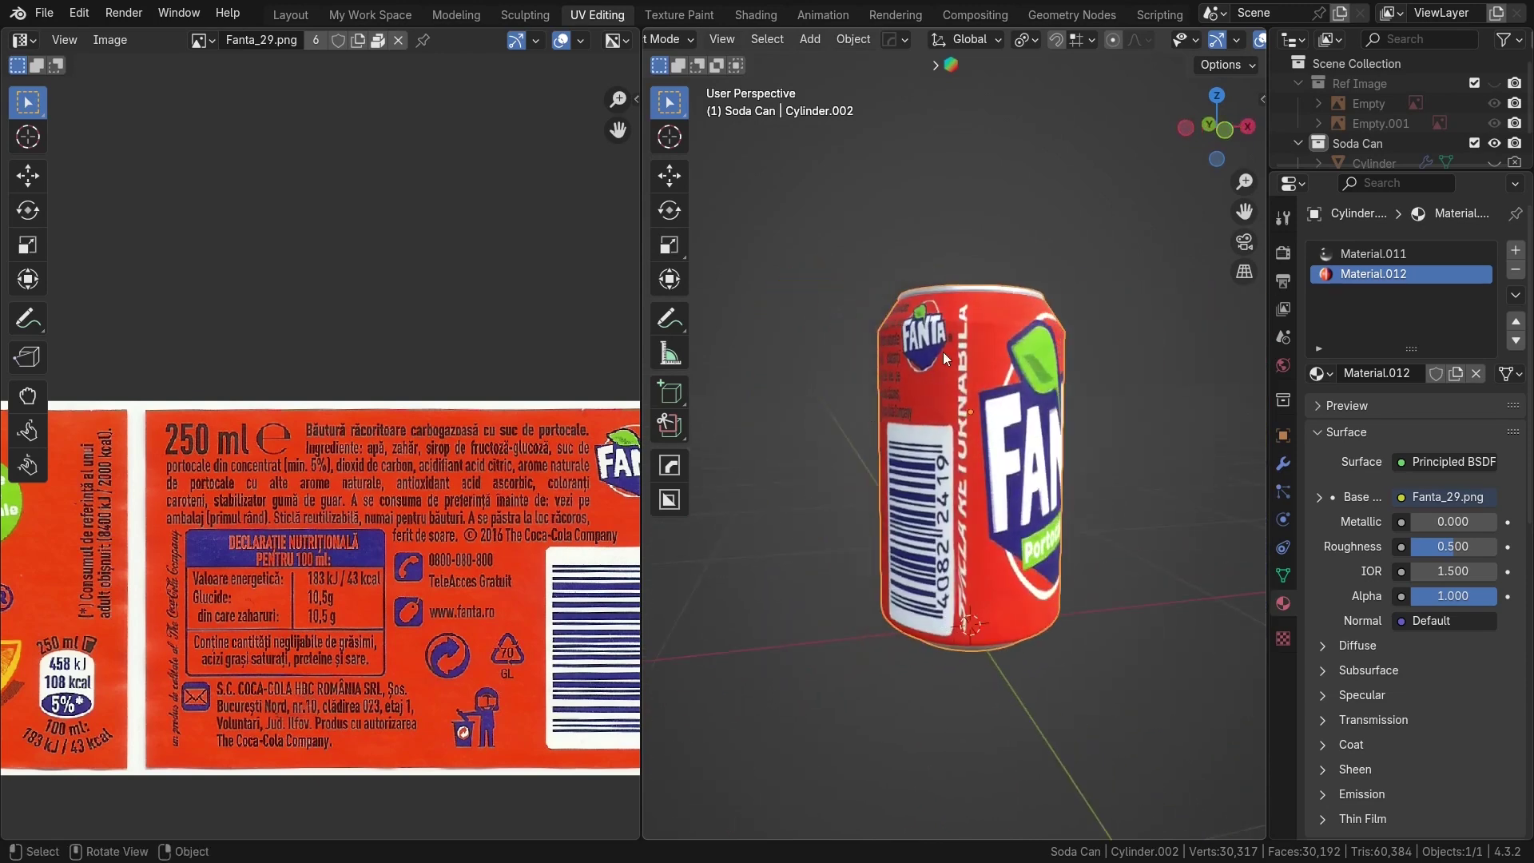
scroll(1004, 468, "up", 4)
middle_click_drag(1006, 469, 1007, 449, "shift")
middle_click_drag(1007, 450, 965, 477)
scroll(1013, 436, "down", 5)
scroll(982, 485, "up", 2)
key("Tab")
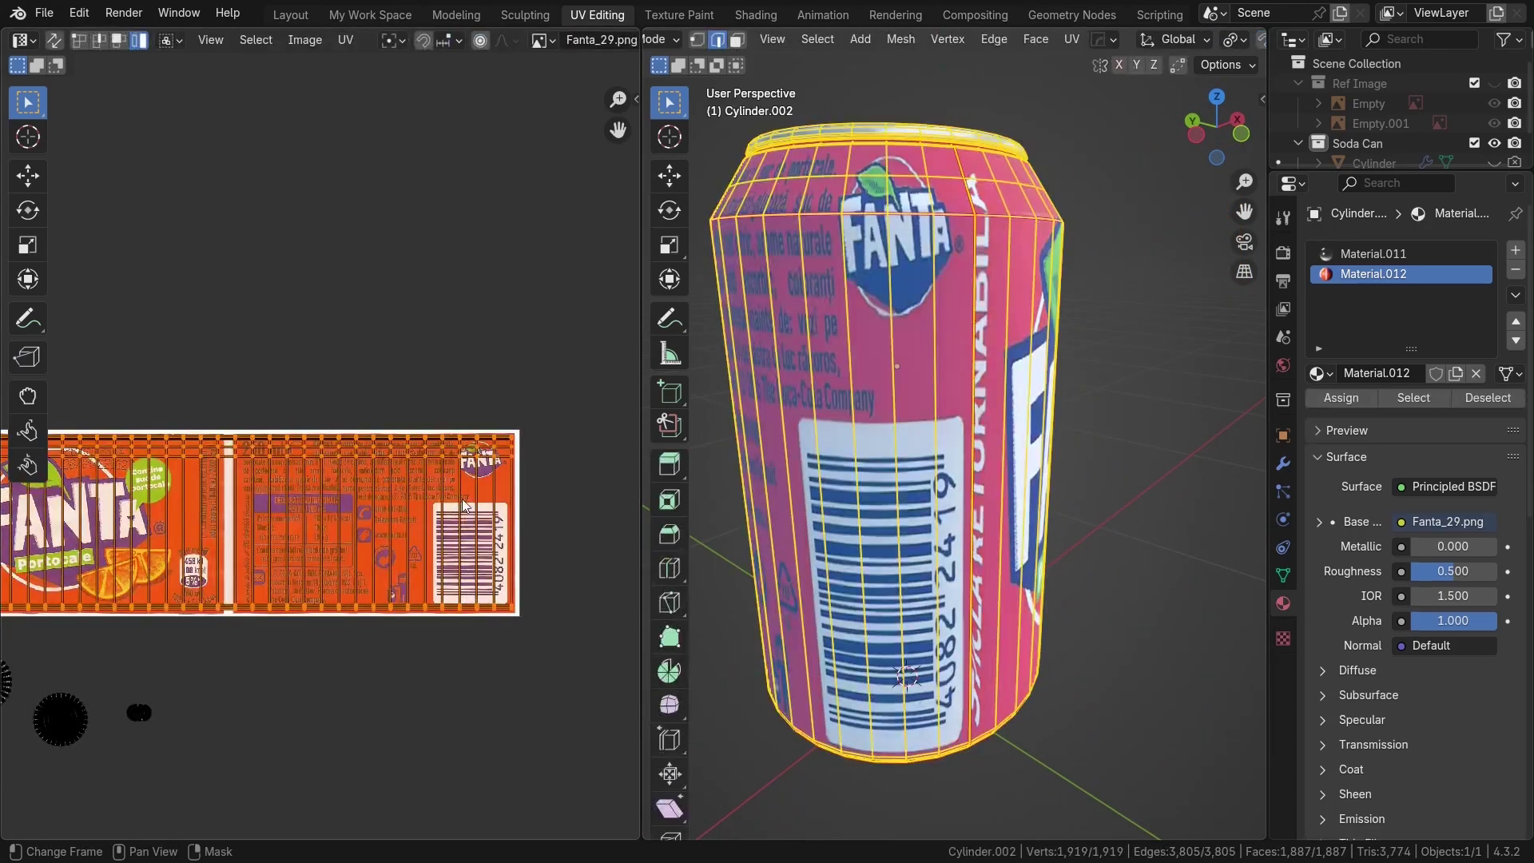
Narrow the body's UV island slightly along X so both ends sit inside the label's white side borders
middle_click_drag(415, 504, 629, 506)
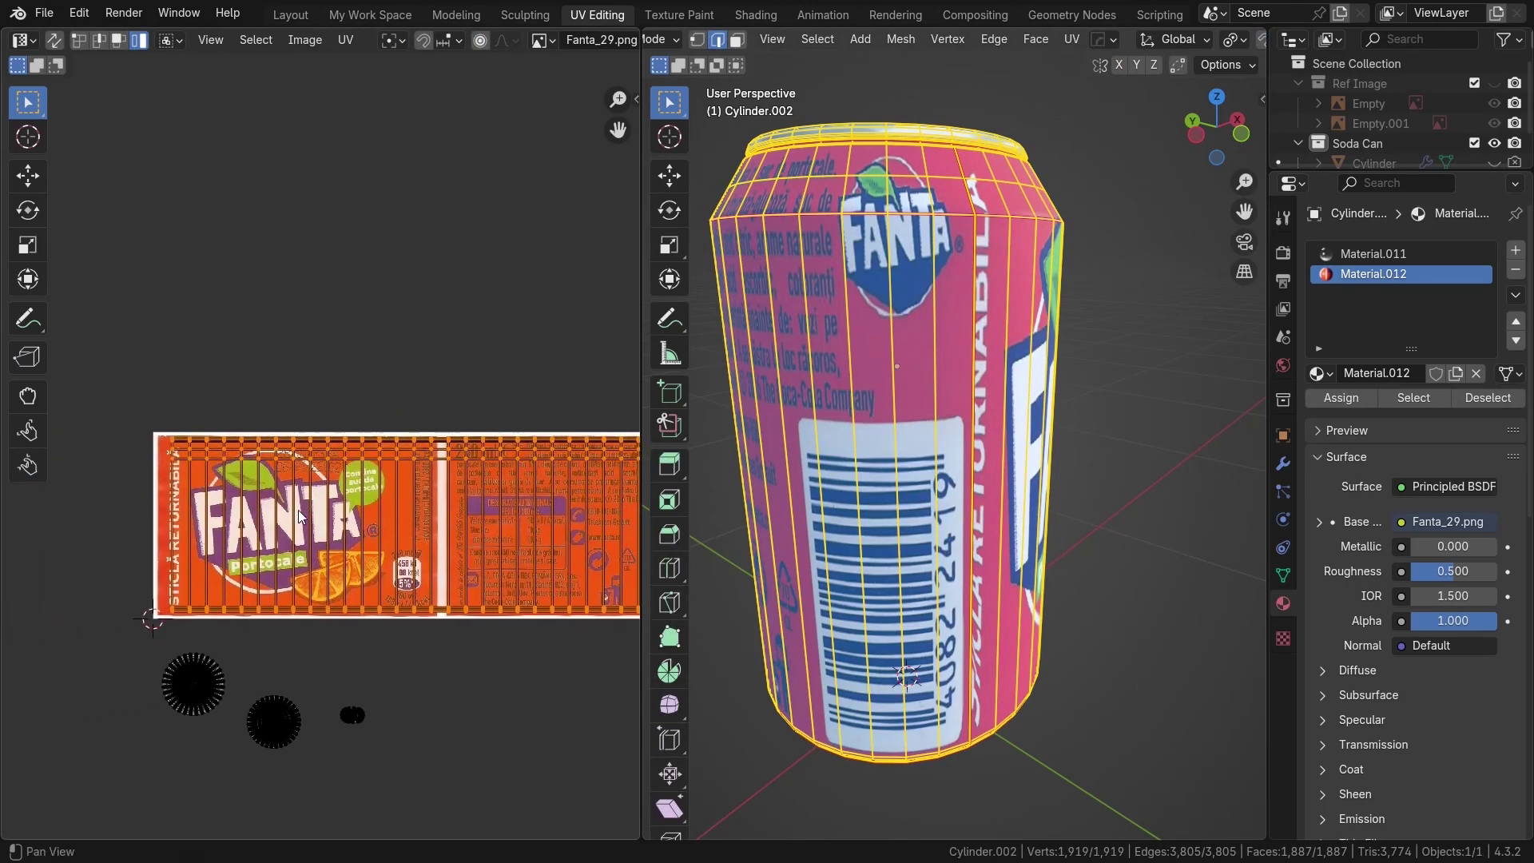
middle_click_drag(171, 496, 174, 471)
scroll(195, 516, "right", 2)
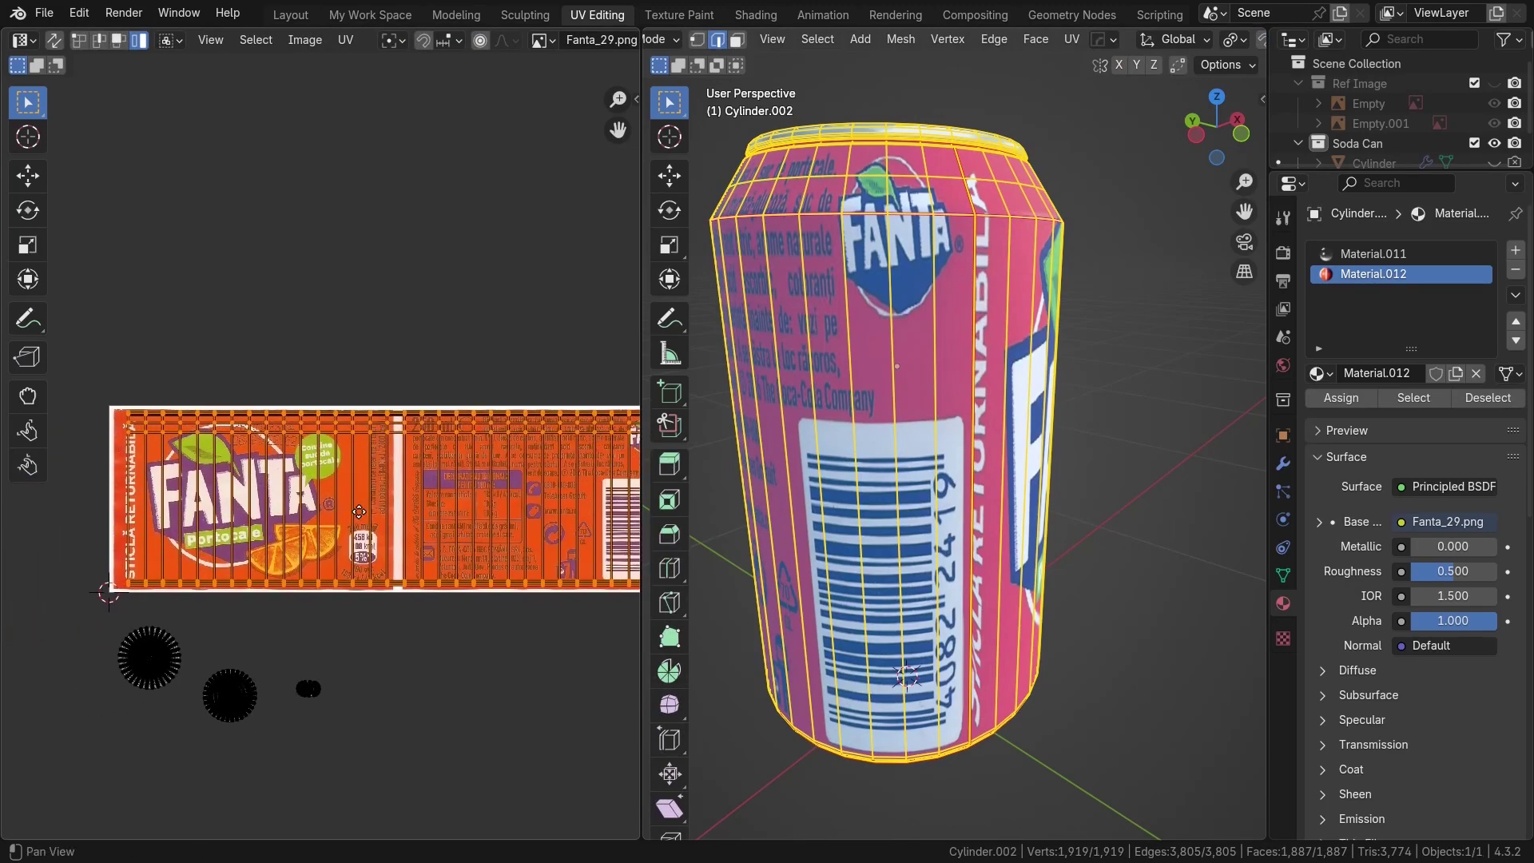
scroll(468, 543, "down", 4)
scroll(483, 542, "up", 4)
middle_click_drag(515, 534, 477, 533)
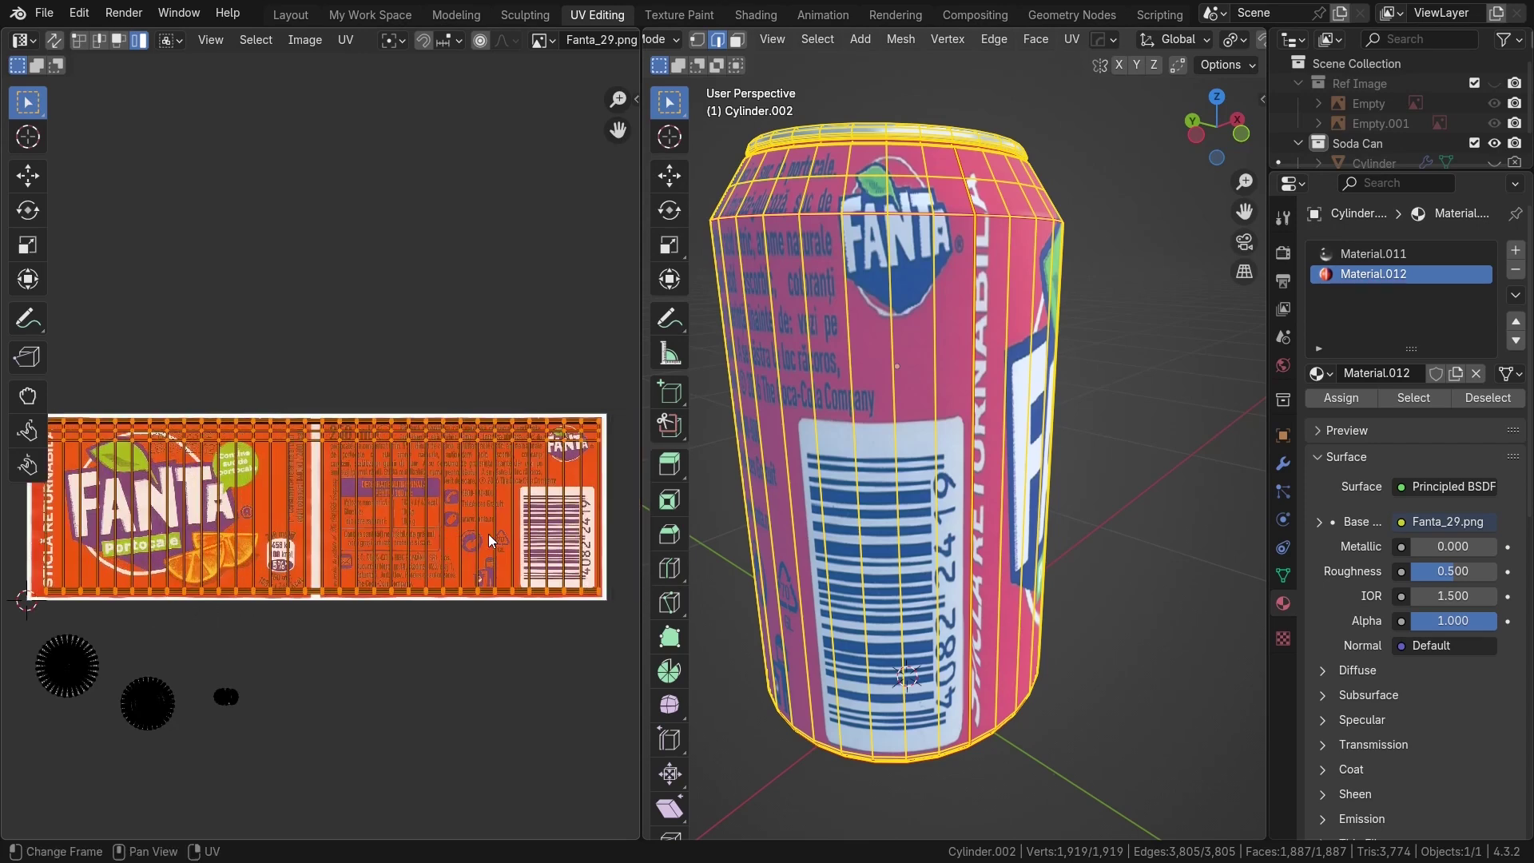
key("s")
key("x")
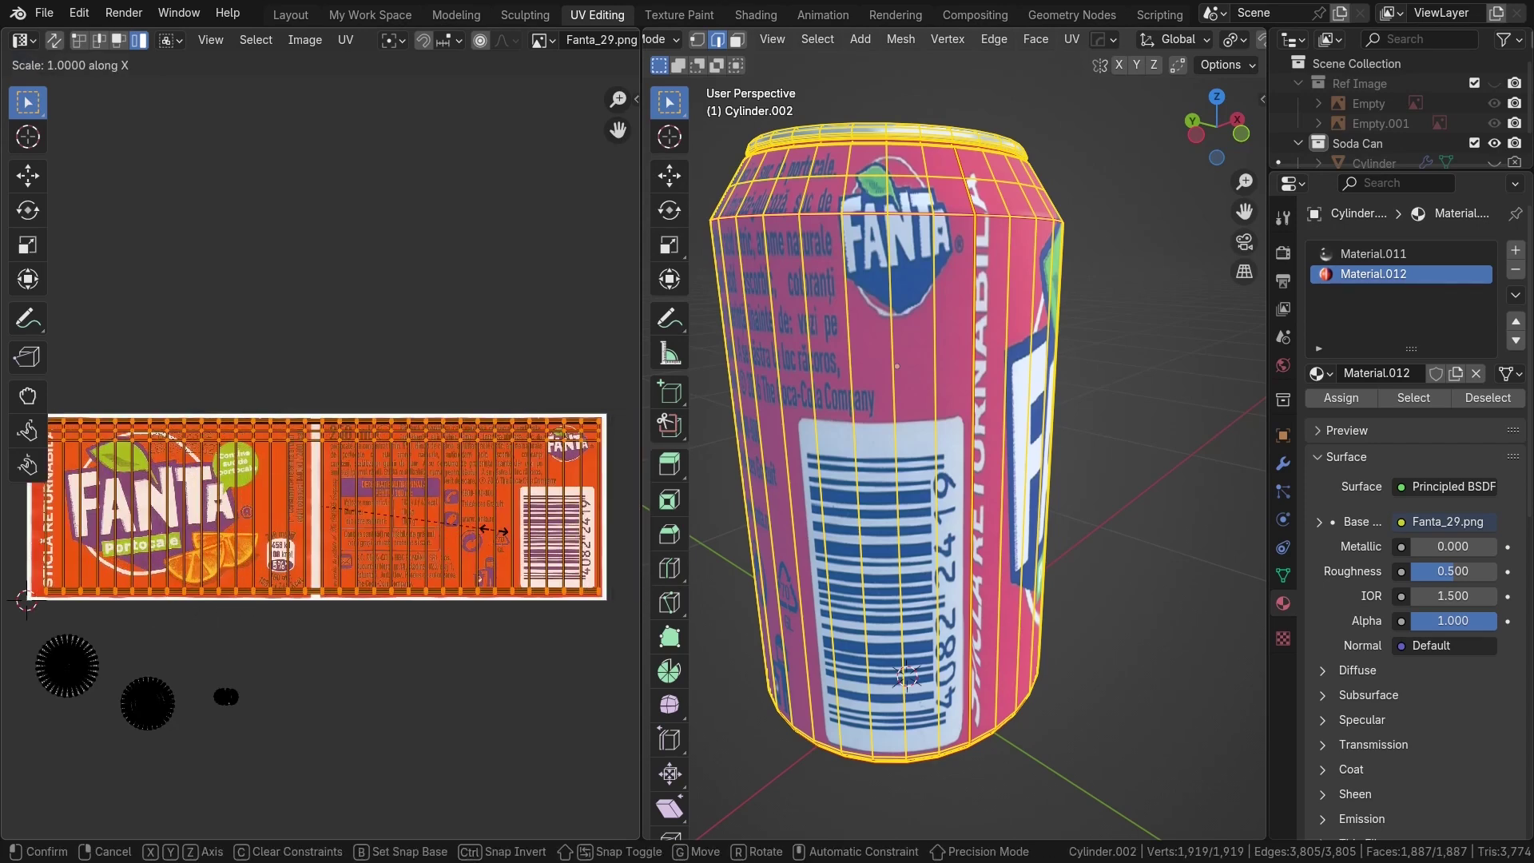
left_click(485, 529)
Shift the body's UV island about 0.005 in the negative X direction and check the finished label in Object Mode
scroll(371, 516, "up", 3)
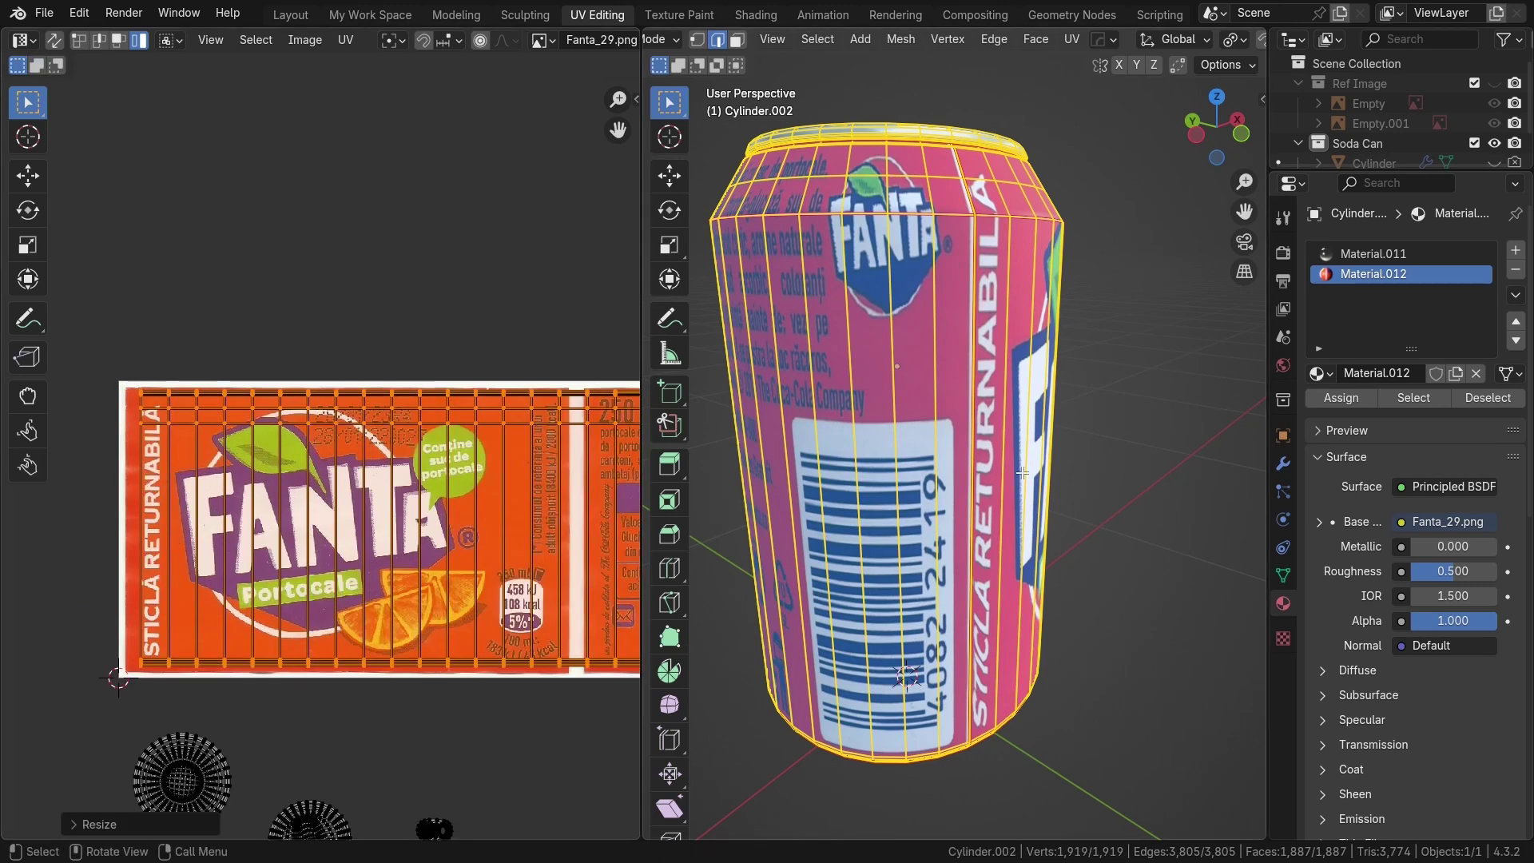
middle_click_drag(1002, 487, 985, 477)
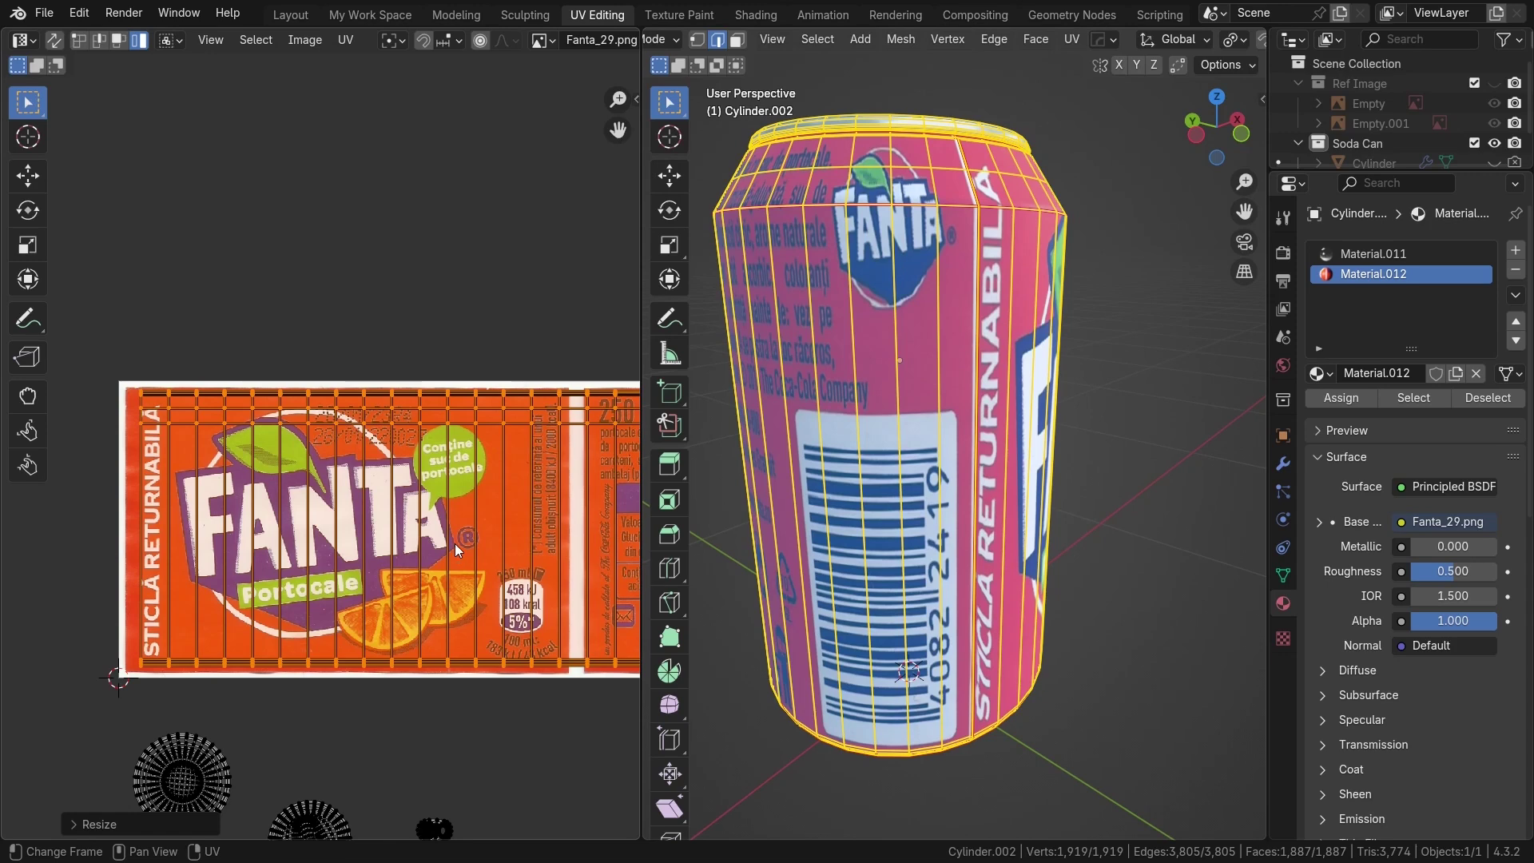
key("g")
key("x")
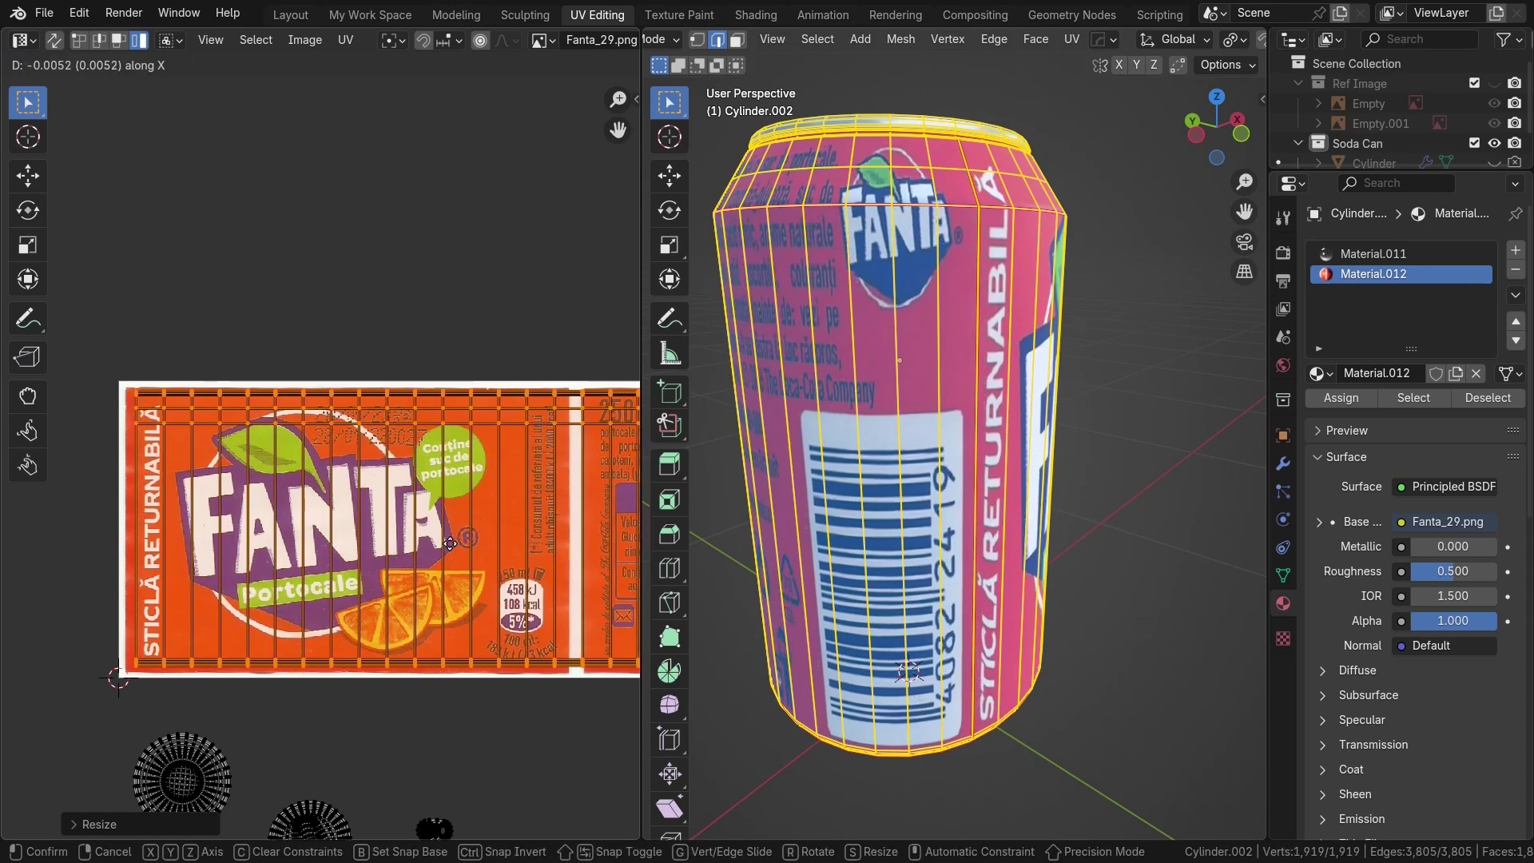
left_click(453, 532)
scroll(453, 529, "down", 5)
key("Tab")
scroll(951, 395, "down", 1)
middle_click_drag(941, 396, 1052, 401)
scroll(887, 403, "down", 2)
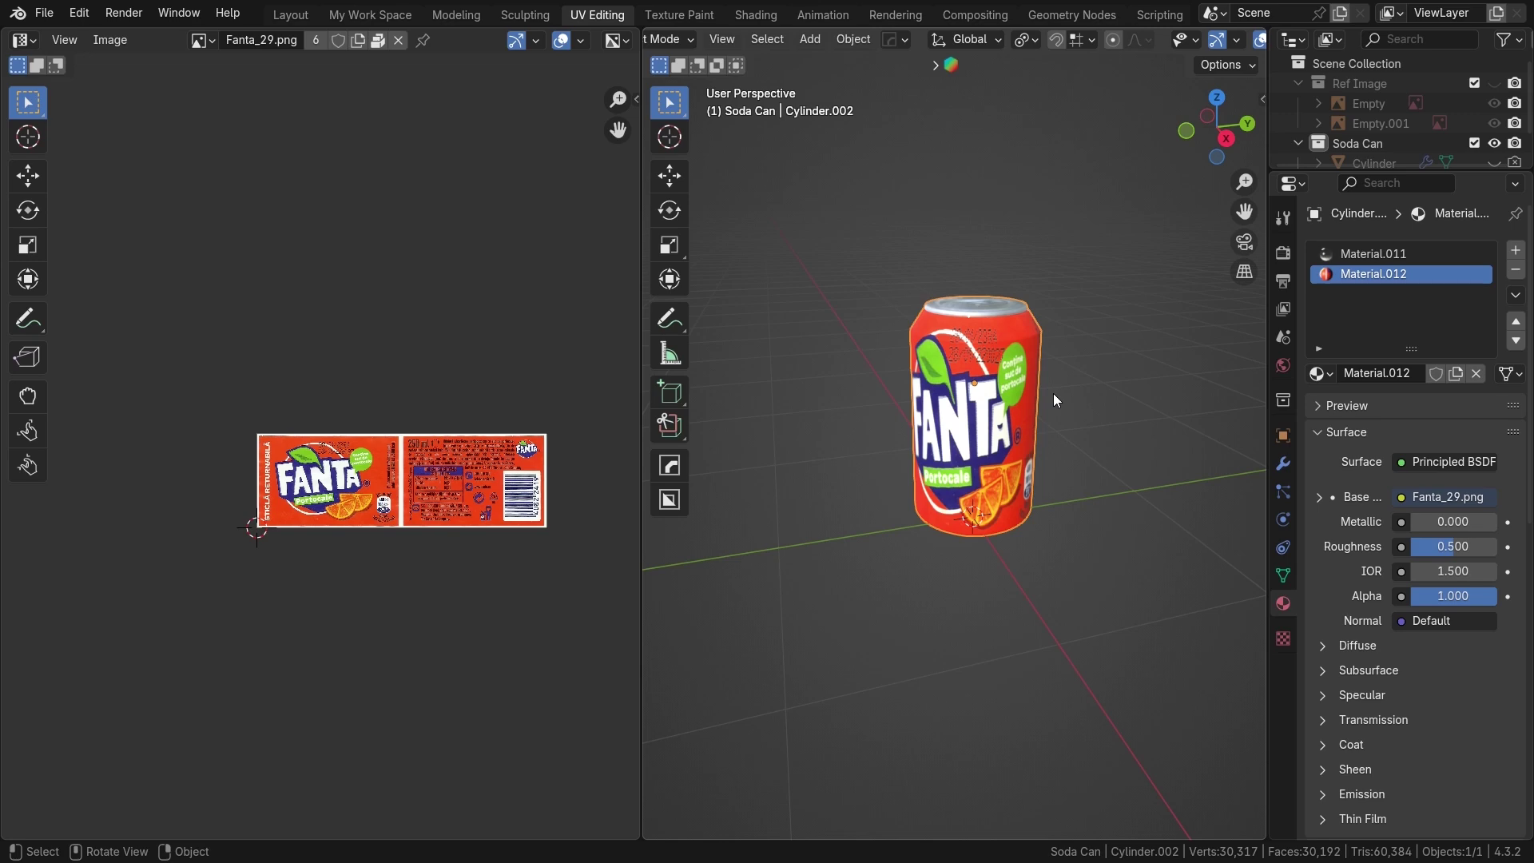
Switch to the Geometry Nodes workspace, frame the can in the viewport, and enlarge the node editor
left_click(1070, 16)
middle_click_drag(885, 285, 951, 269)
left_click_drag(877, 404, 880, 495)
middle_click_drag(823, 399, 821, 390)
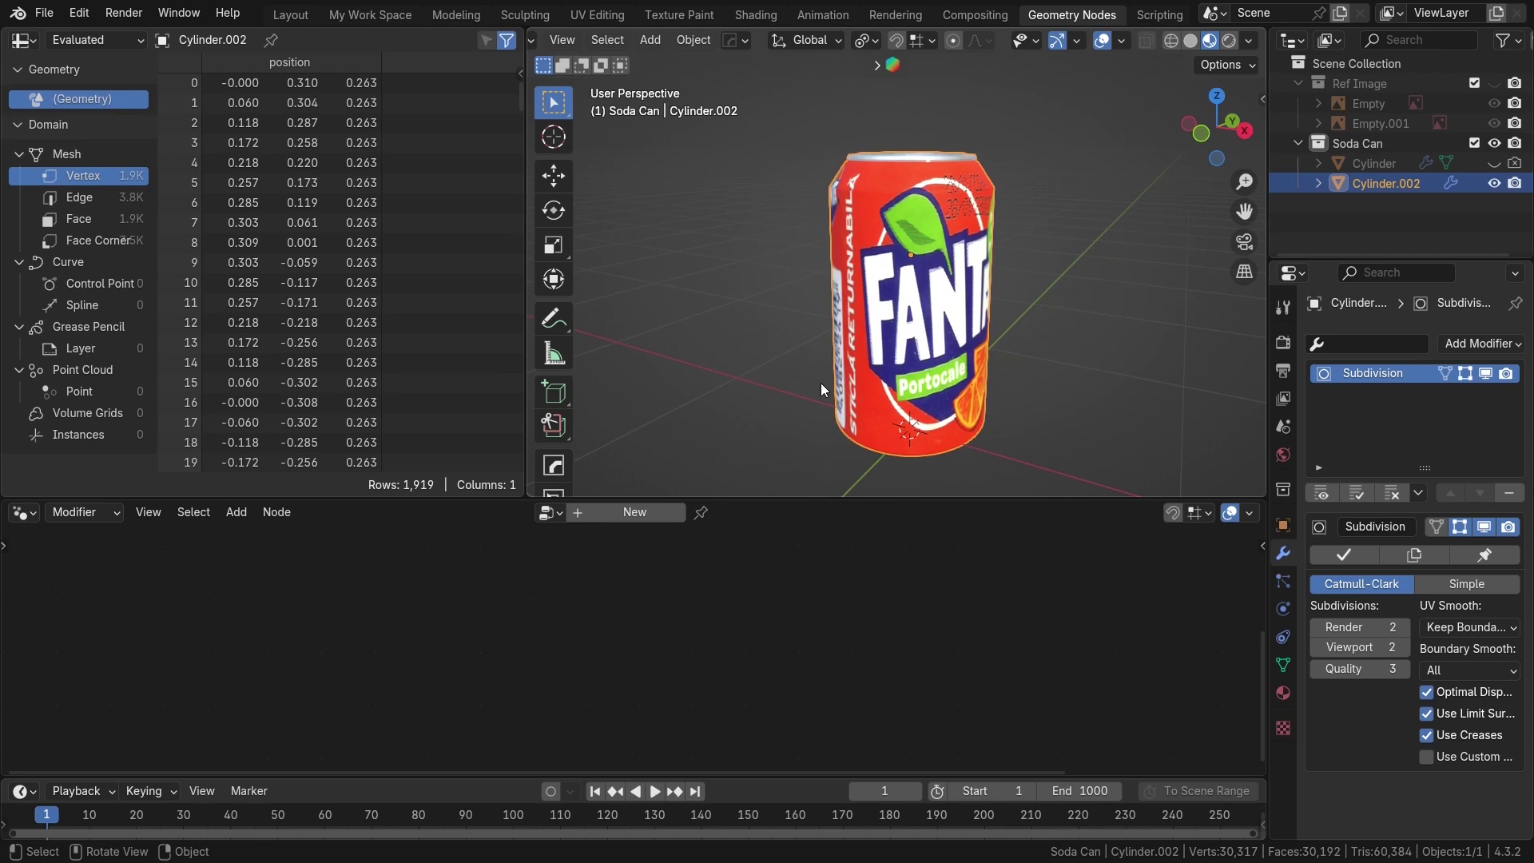
left_click_drag(737, 499, 739, 449)
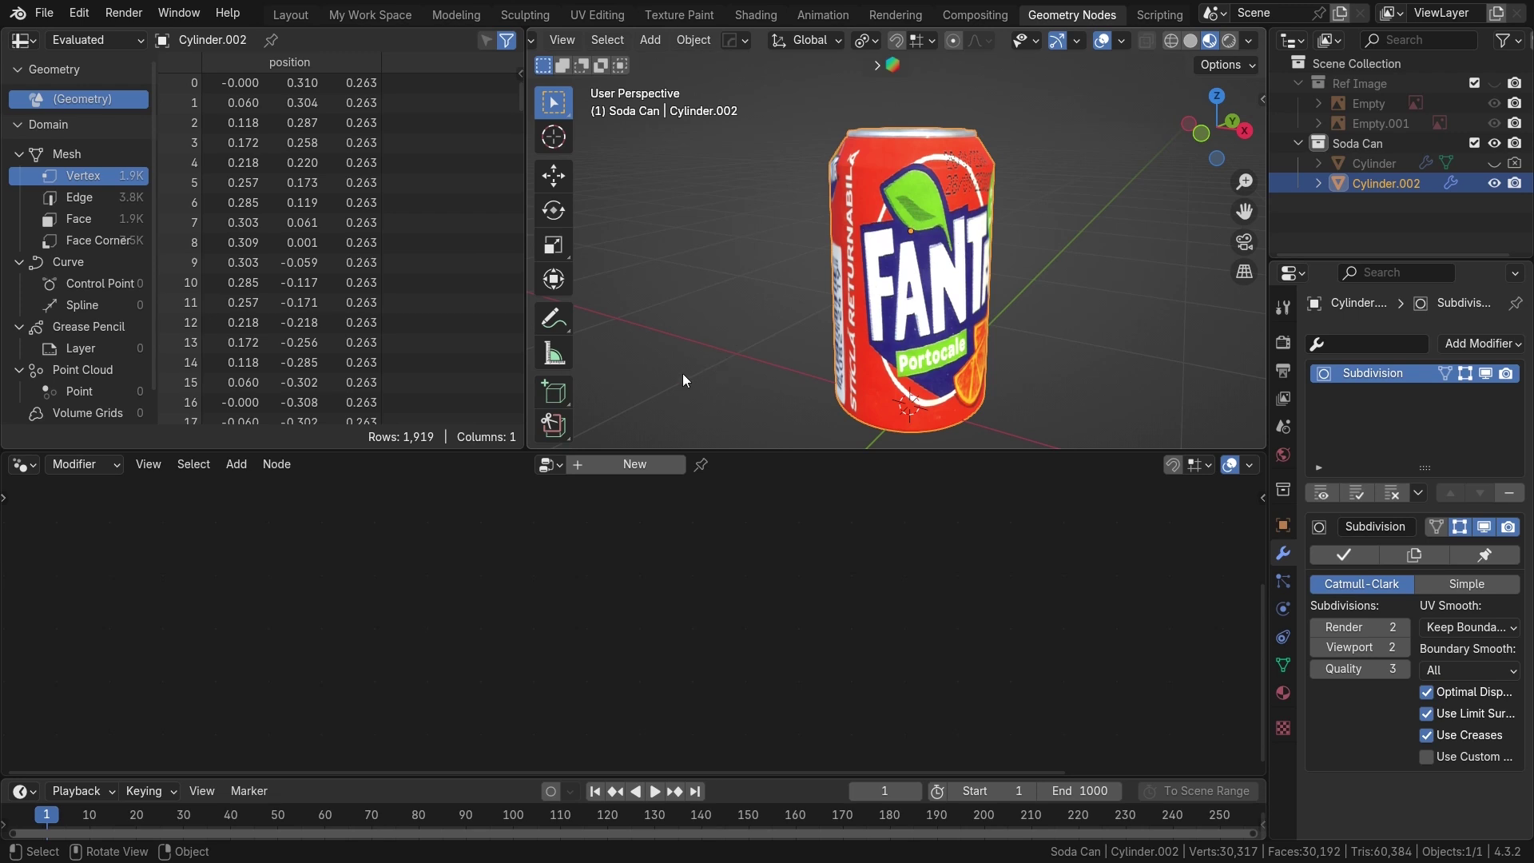
Create a new geometry node tree on the can and move the Group Input node away from the Group Output node
left_click(628, 463)
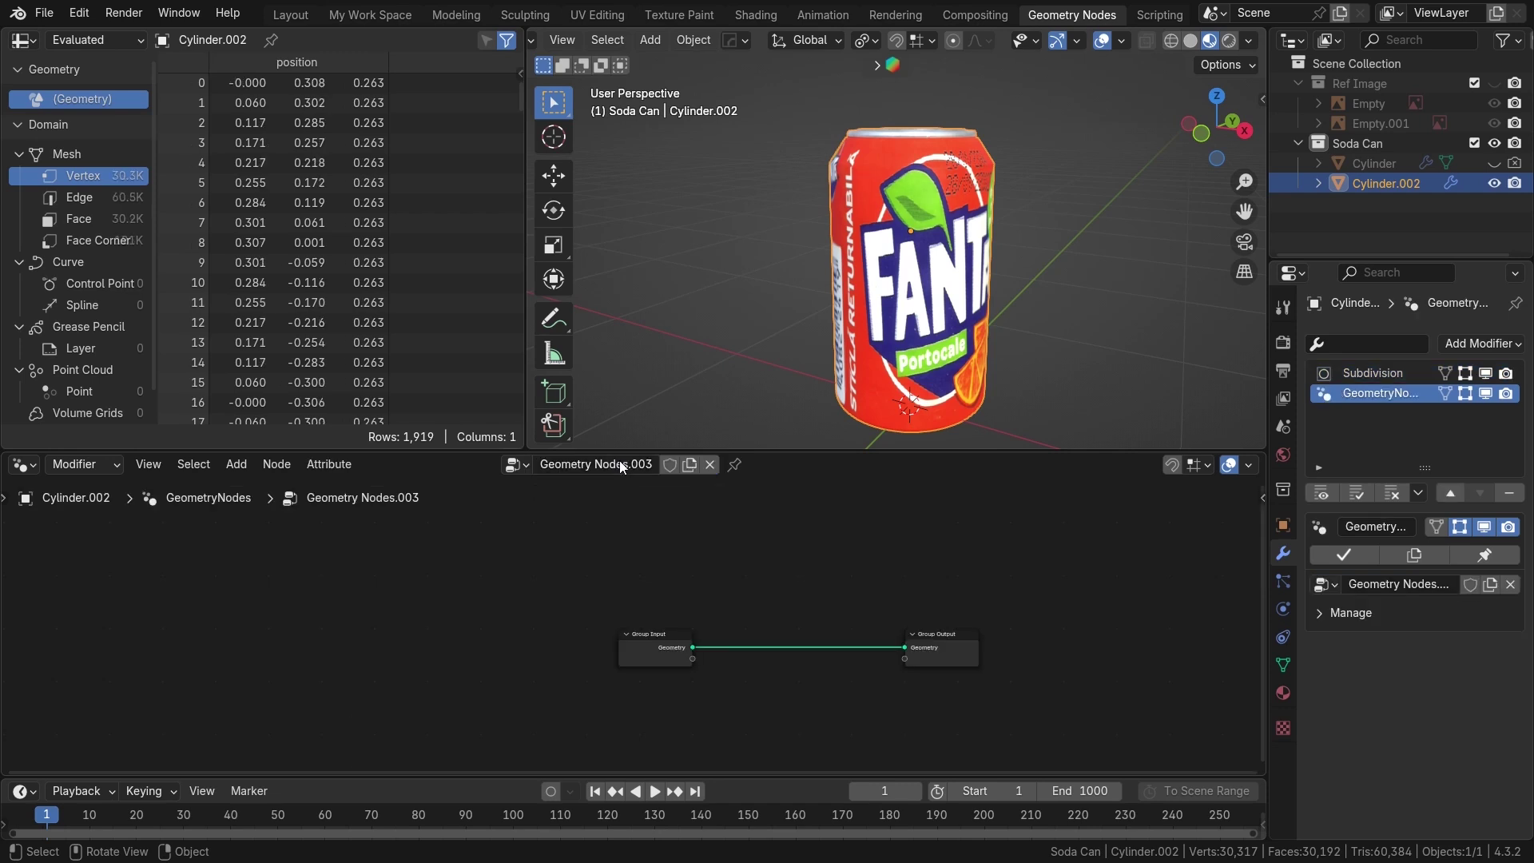
middle_click_drag(819, 552, 715, 547)
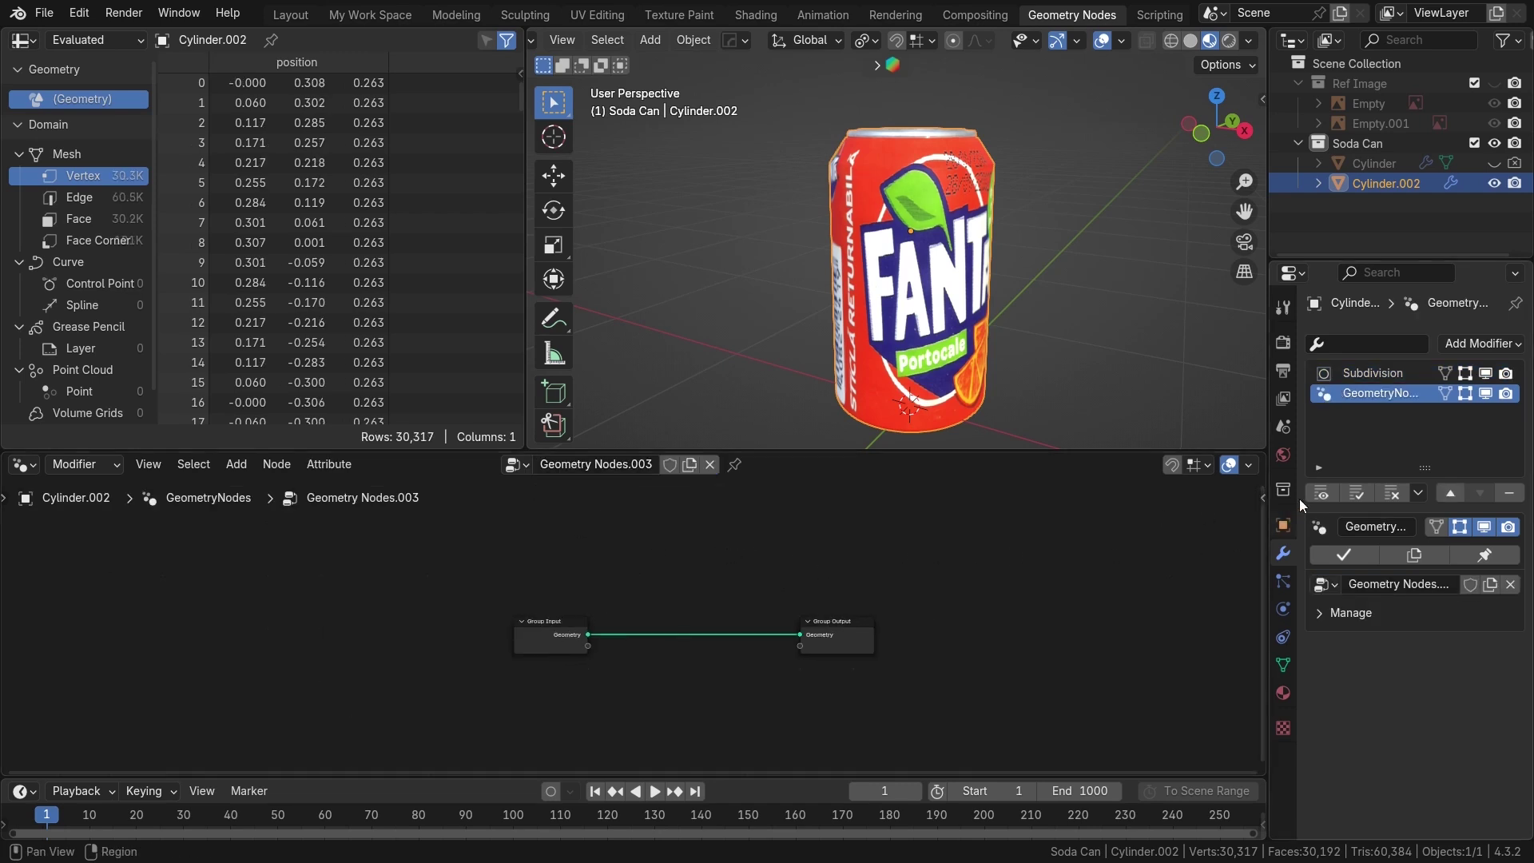
left_click_drag(1270, 386, 1236, 388)
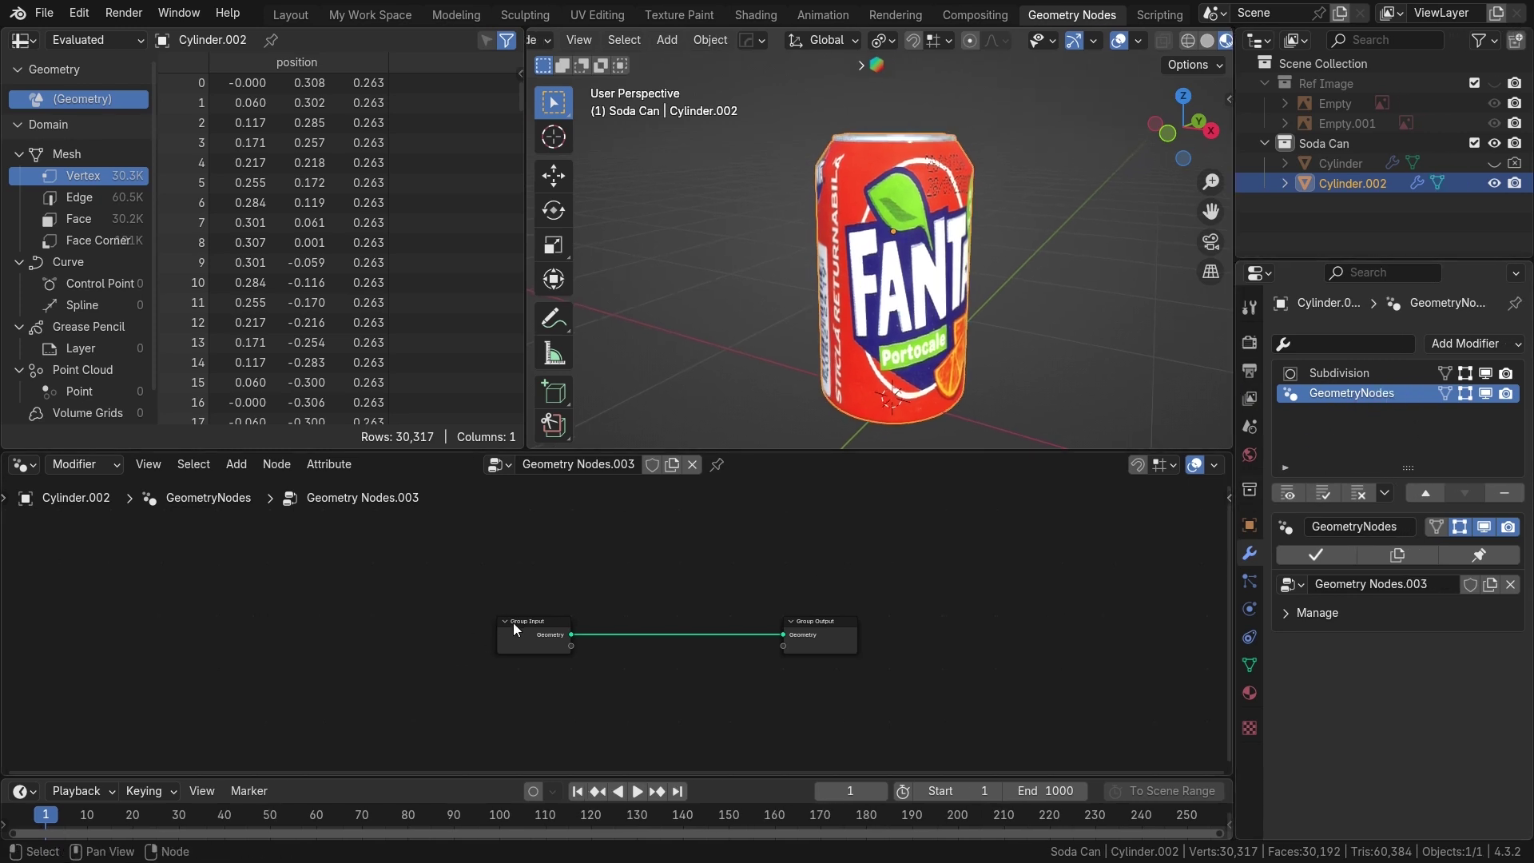
left_click_drag(515, 620, 351, 599)
scroll(372, 613, "up", 2)
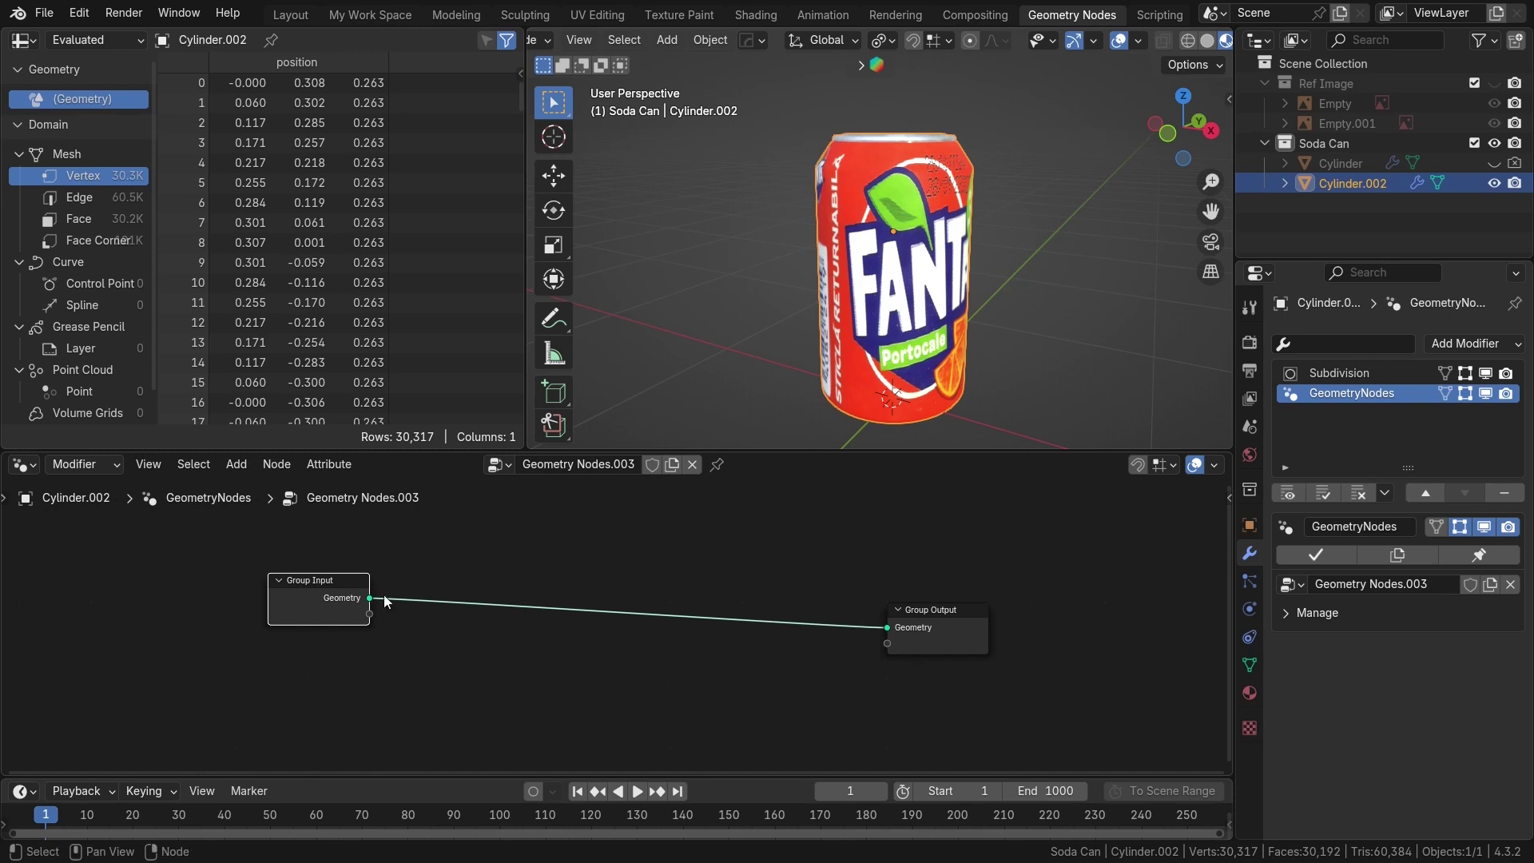
left_click_drag(589, 613, 545, 611, "alt")
scroll(668, 609, "up", 1)
left_click_drag(637, 604, 646, 612, "alt")
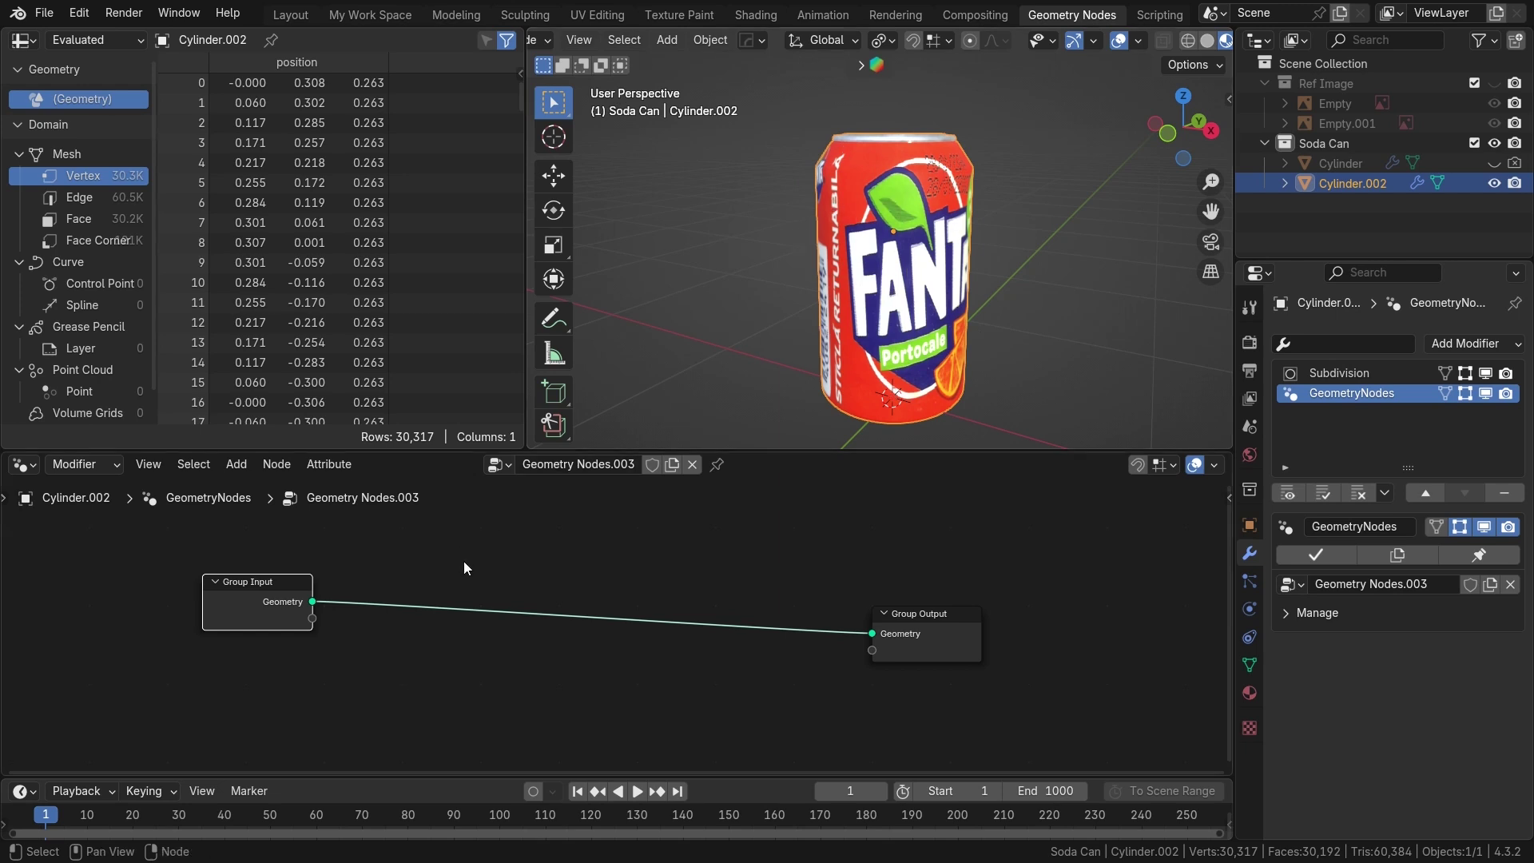
Insert a Distribute Points on Faces node between Group Input and Group Output, and move Group Output farther away
key("shift+a")
left_click(412, 436)
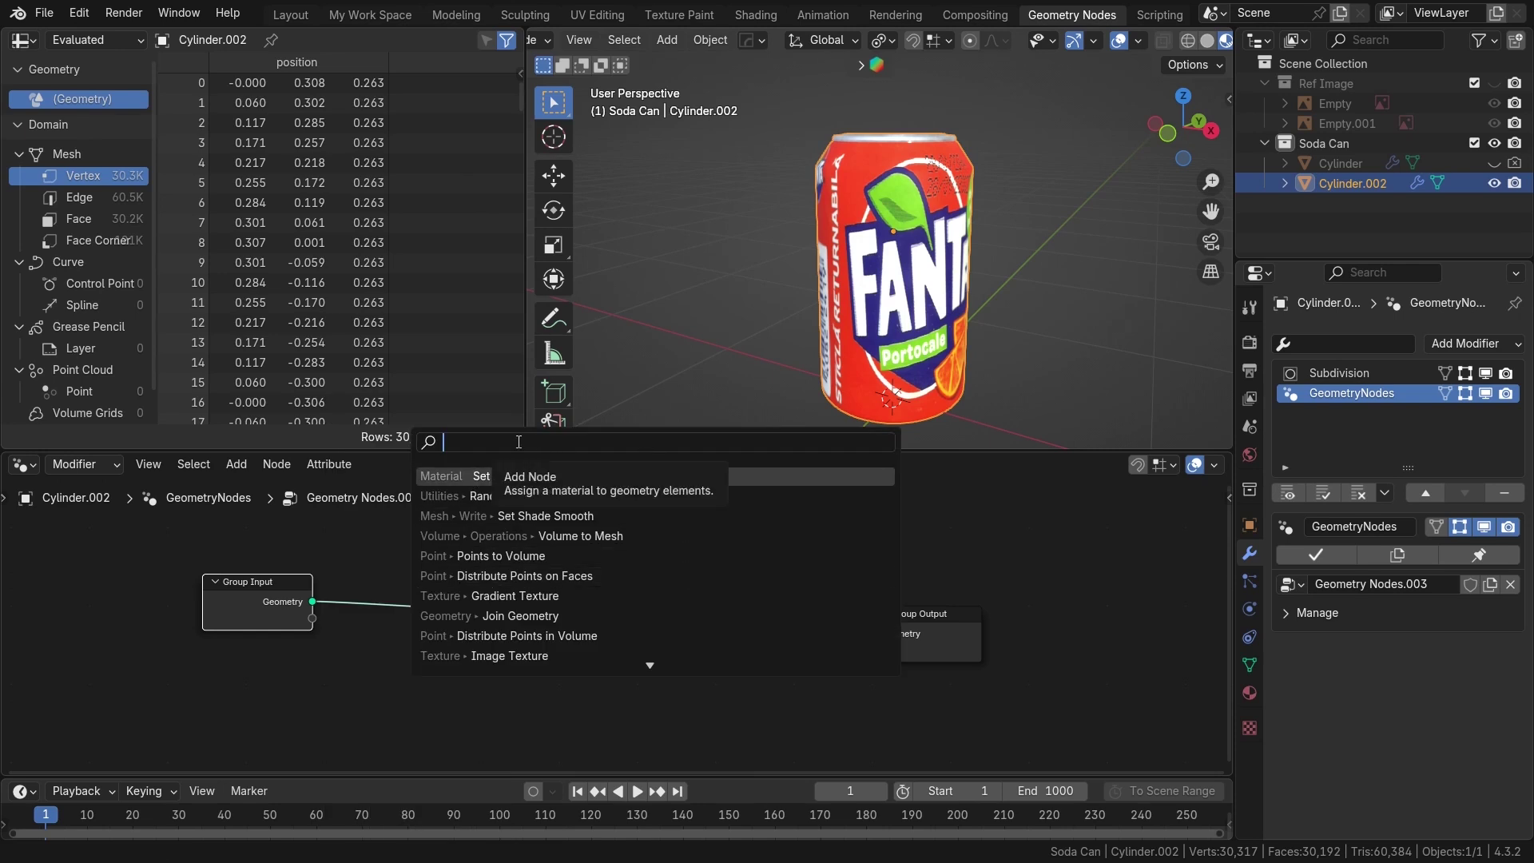
type("distri")
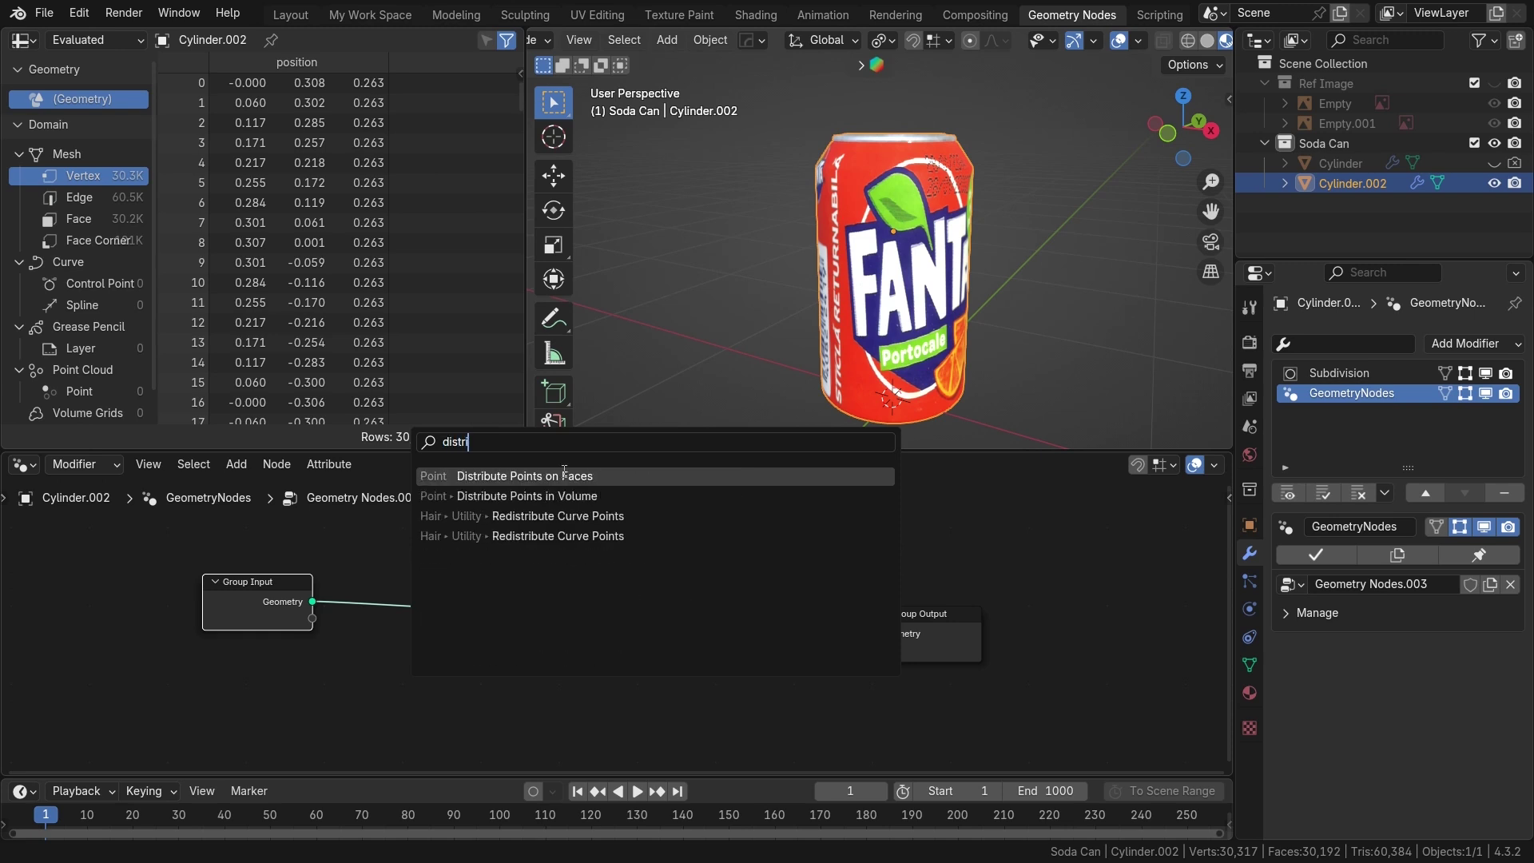
left_click(564, 476)
left_click(410, 554)
scroll(695, 621, "up", 1)
middle_click_drag(753, 591, 792, 610)
scroll(886, 425, "down", 1)
scroll(876, 530, "down", 1)
middle_click_drag(910, 607, 866, 612)
left_click_drag(908, 640, 961, 613)
left_click(484, 582)
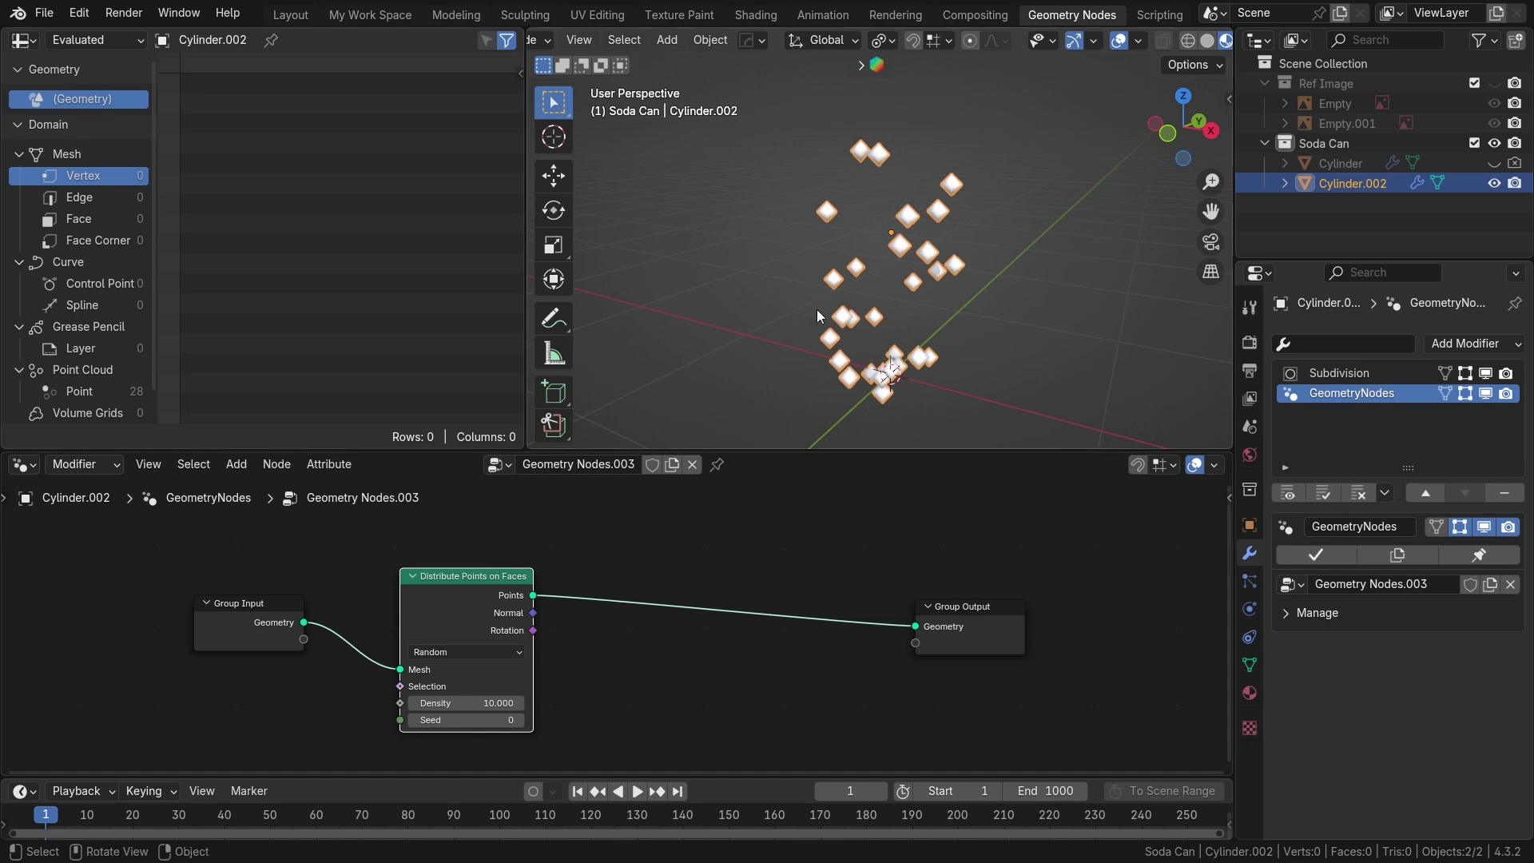
Insert a Points to Volume node between the Distribute Points on Faces node and Group Output
middle_click_drag(817, 309, 886, 275)
scroll(847, 247, "up", 2)
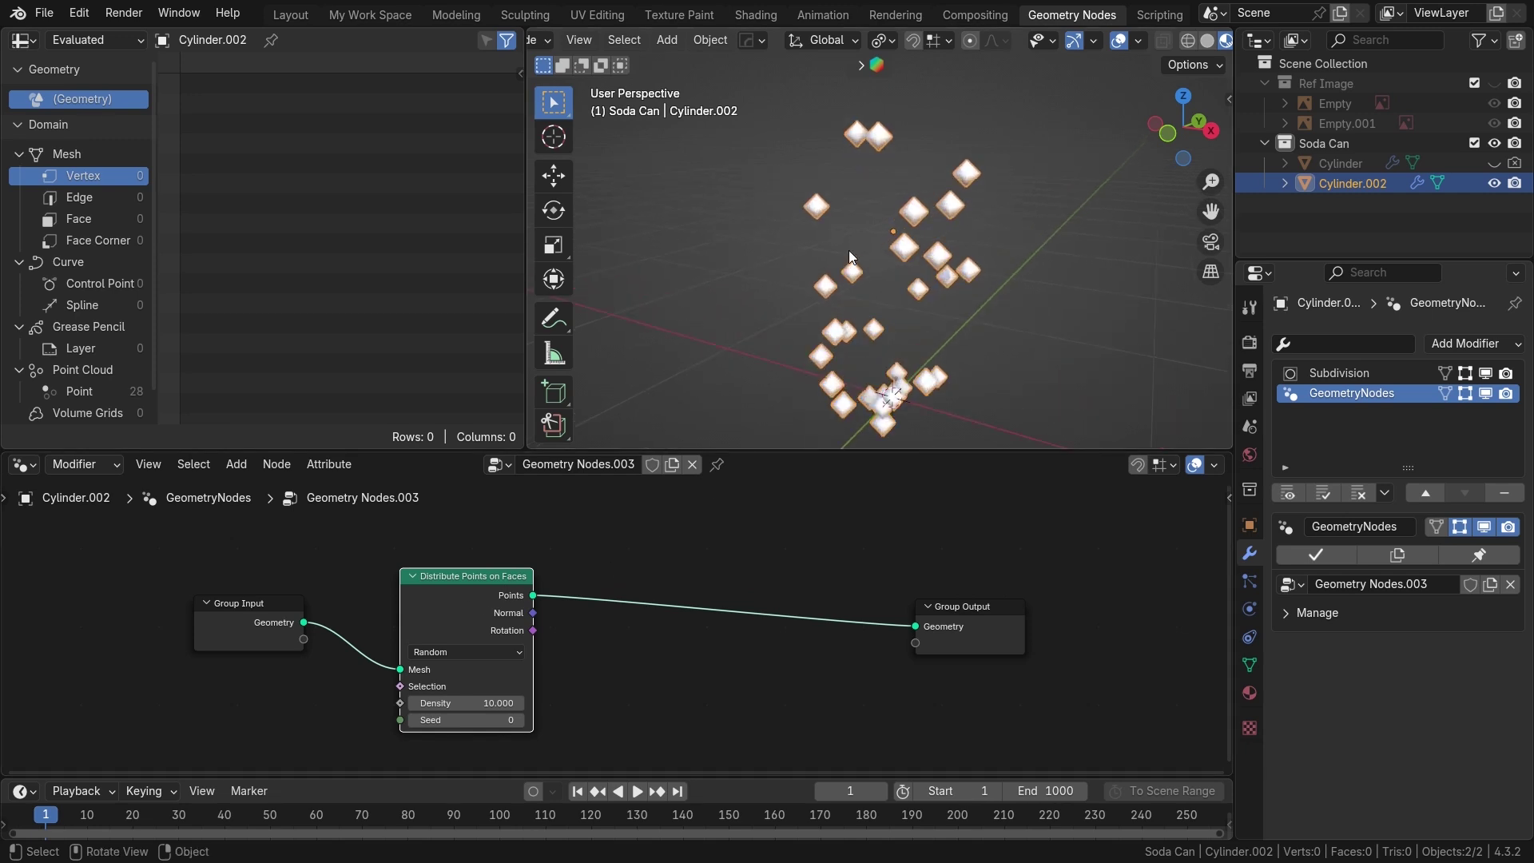
middle_click_drag(760, 250, 831, 383)
key("shift+a")
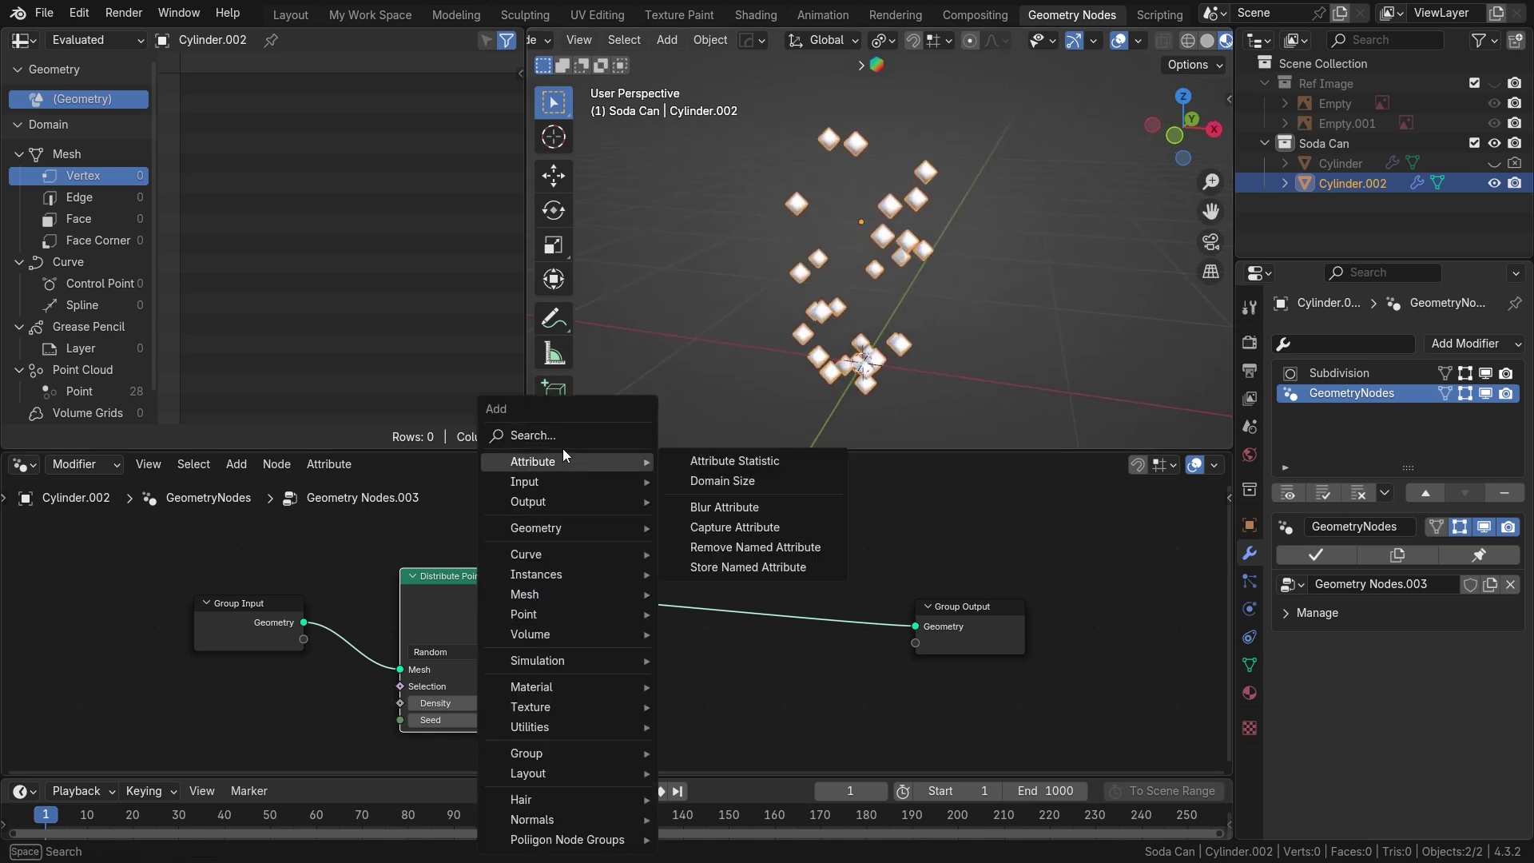
left_click(543, 435)
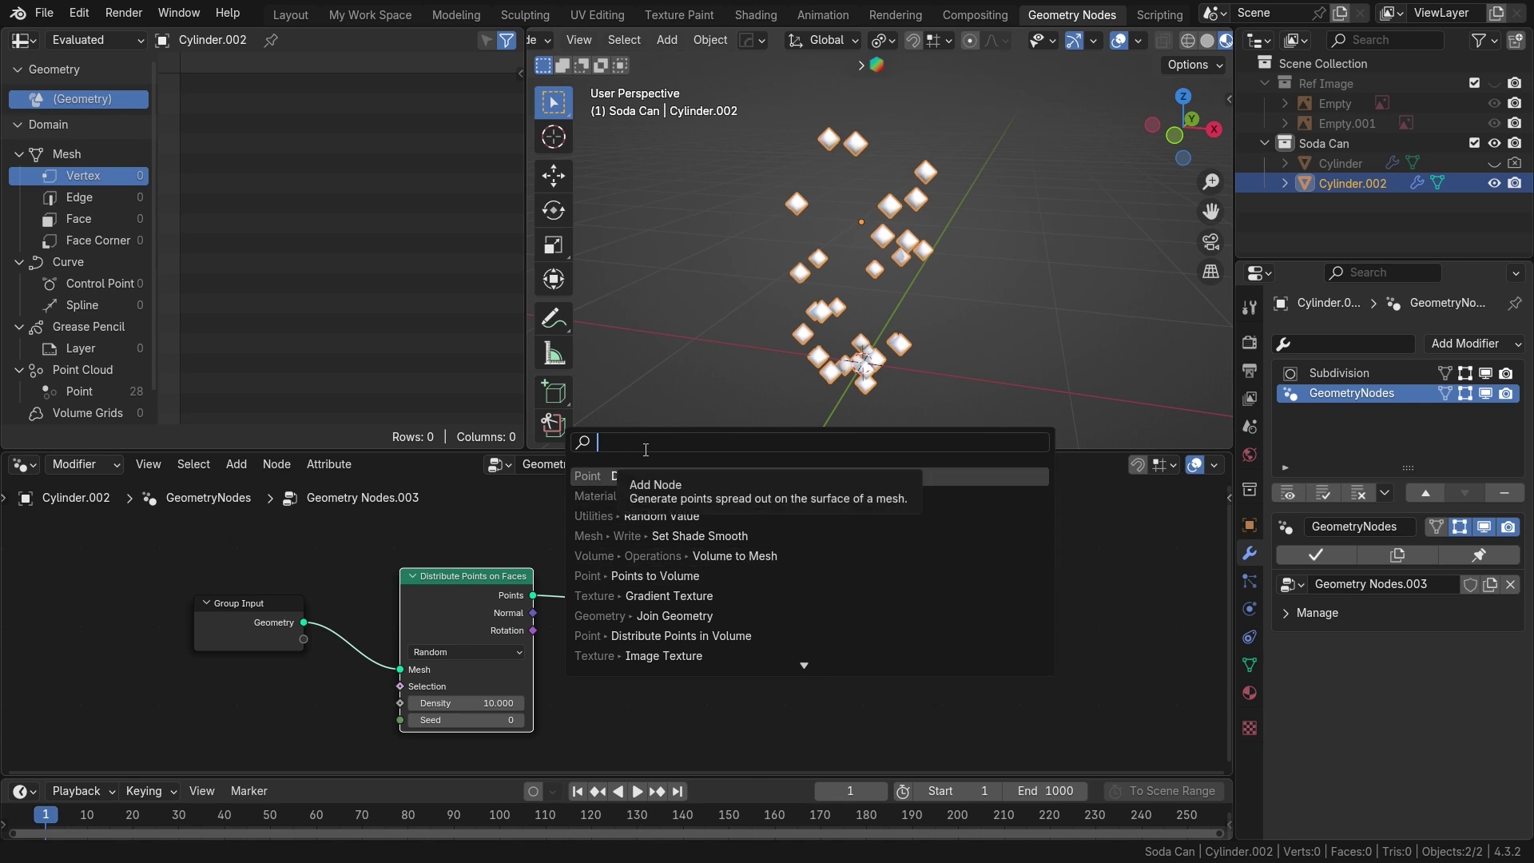
type("point")
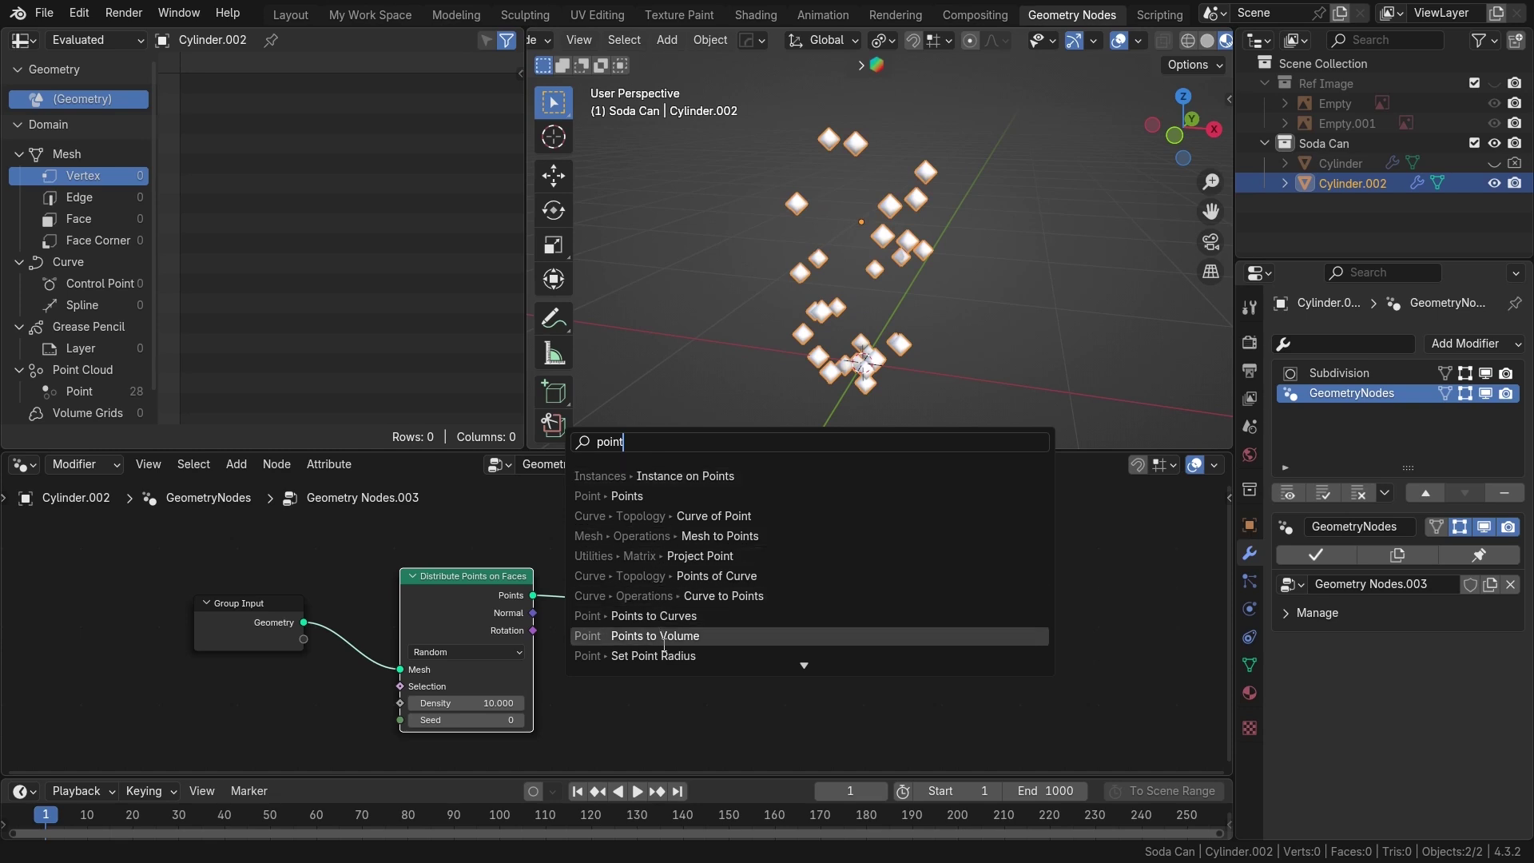
left_click(655, 635)
left_click(659, 568)
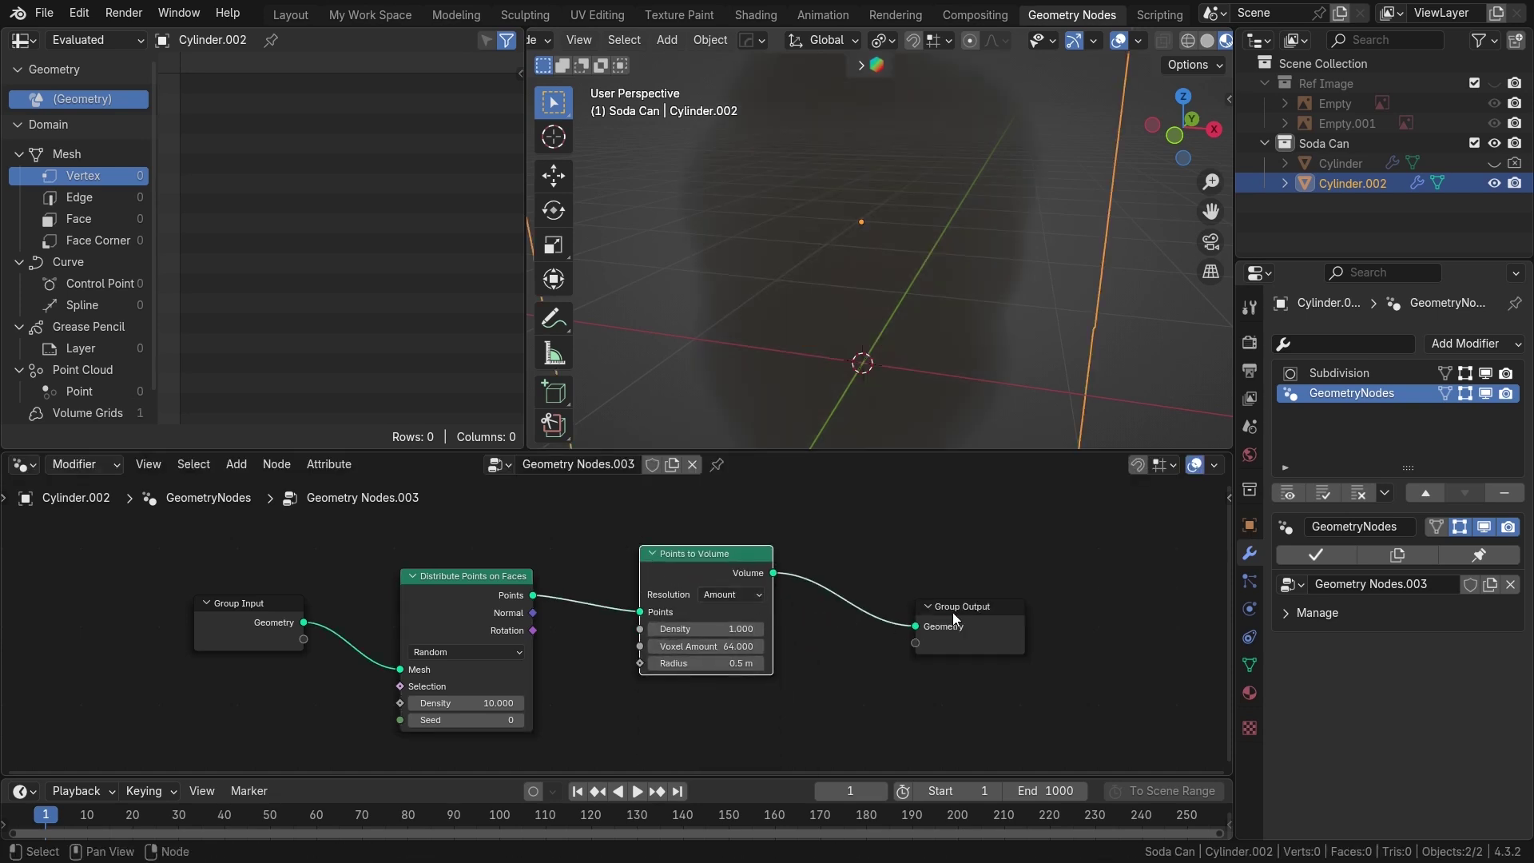
Spread the nodes apart and insert a Volume to Mesh node between Points to Volume and Group Output
left_click_drag(957, 611, 1092, 572)
left_click_drag(706, 564, 679, 570)
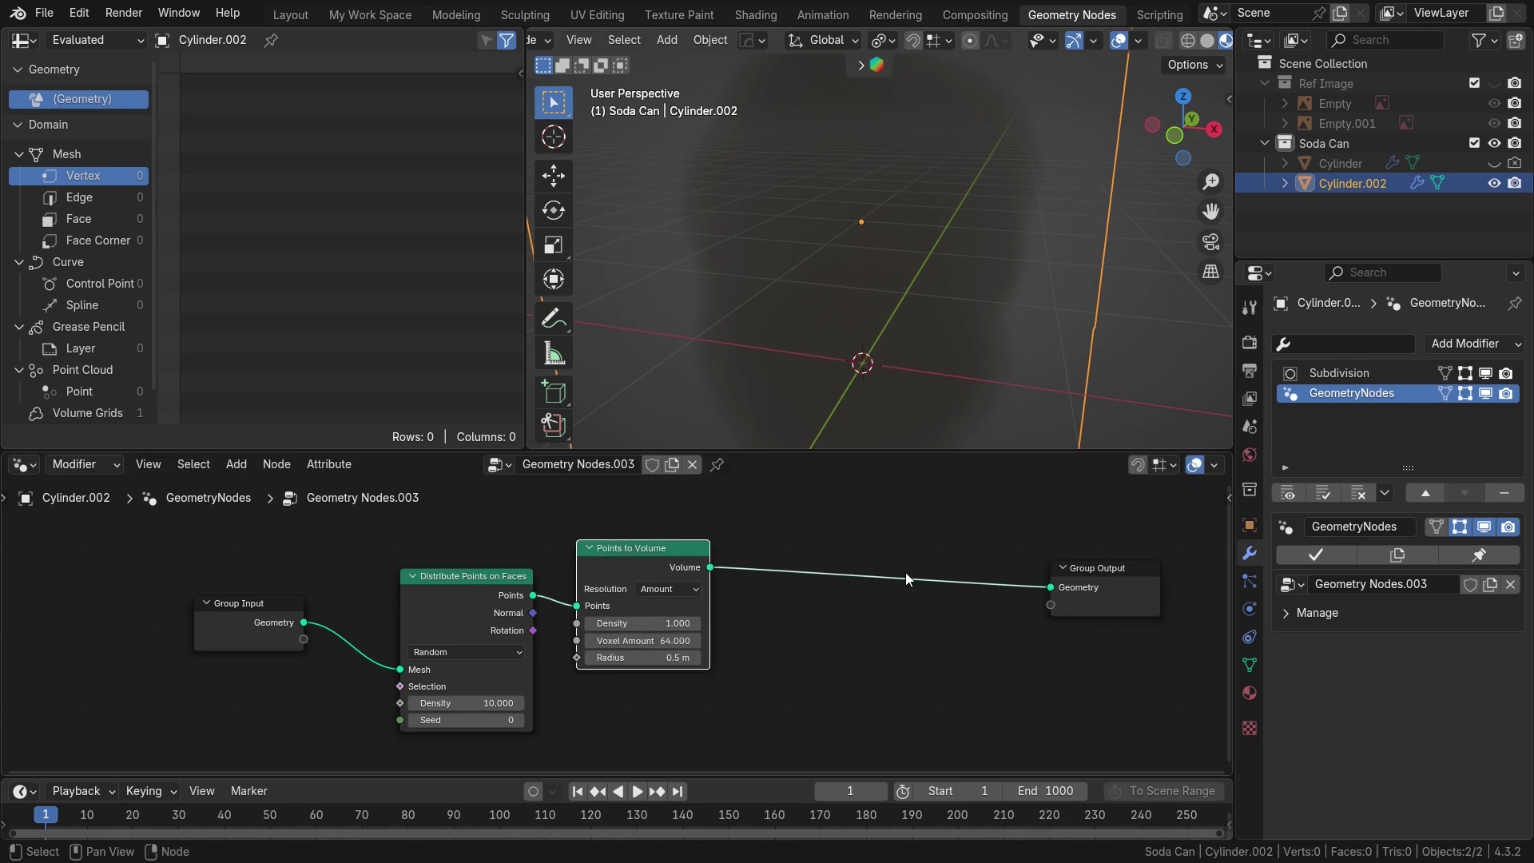
key("shift+a")
mouse_move(827, 440)
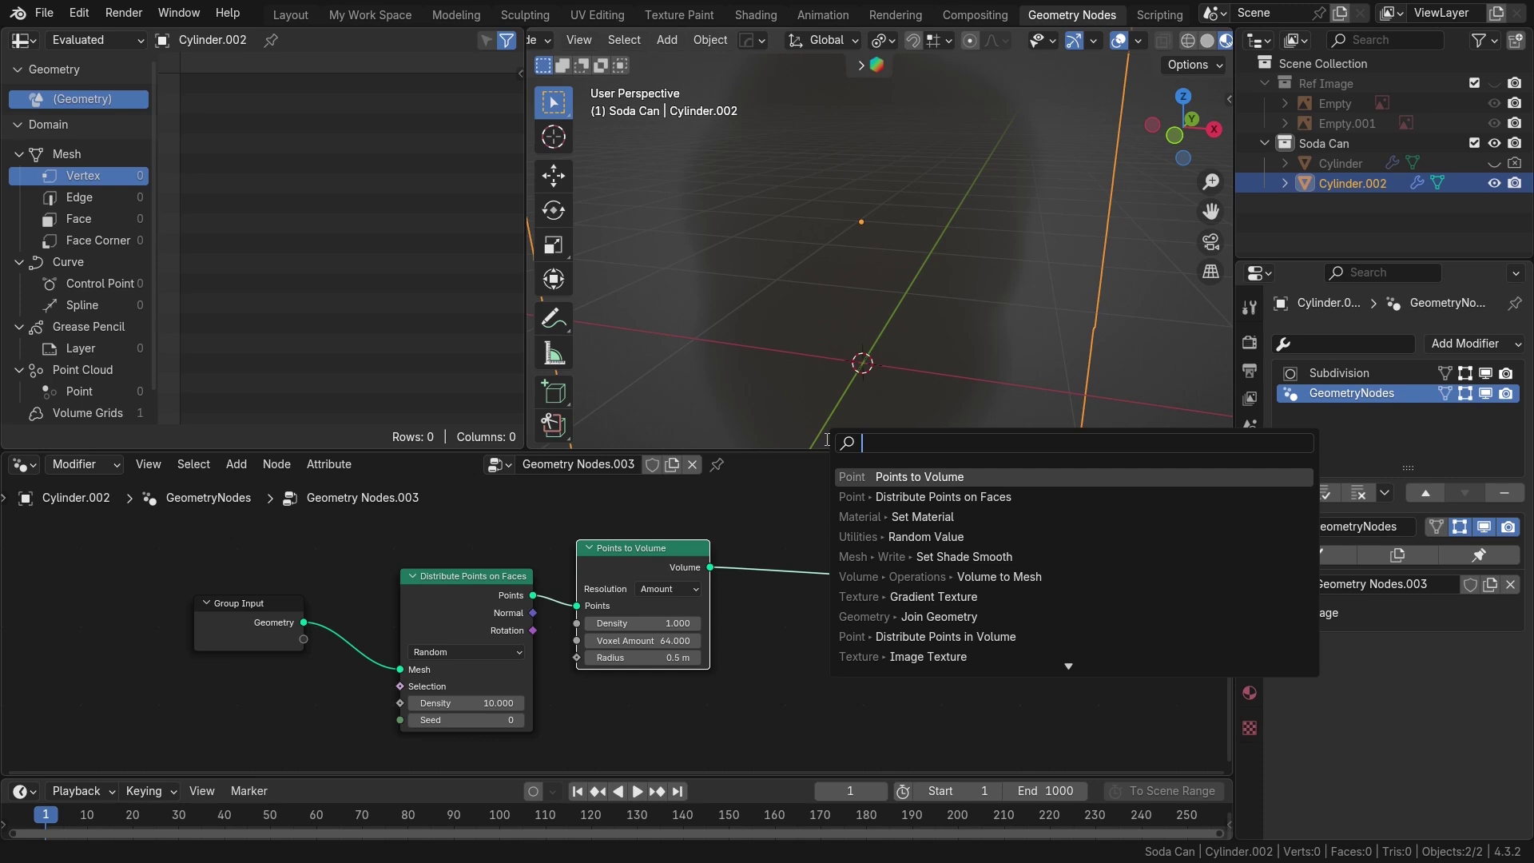
type("vo")
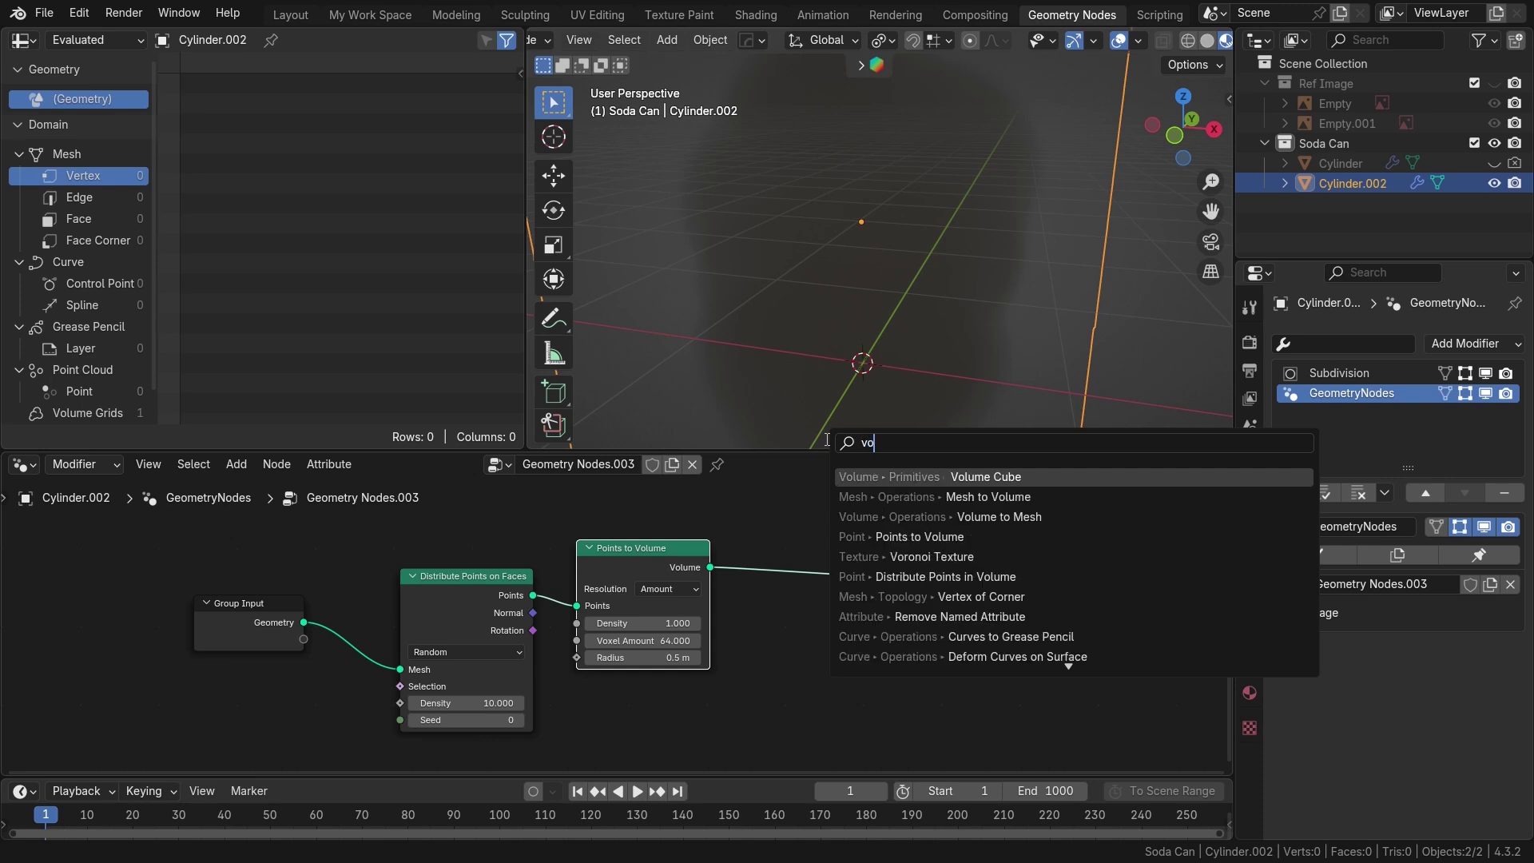
type("lume")
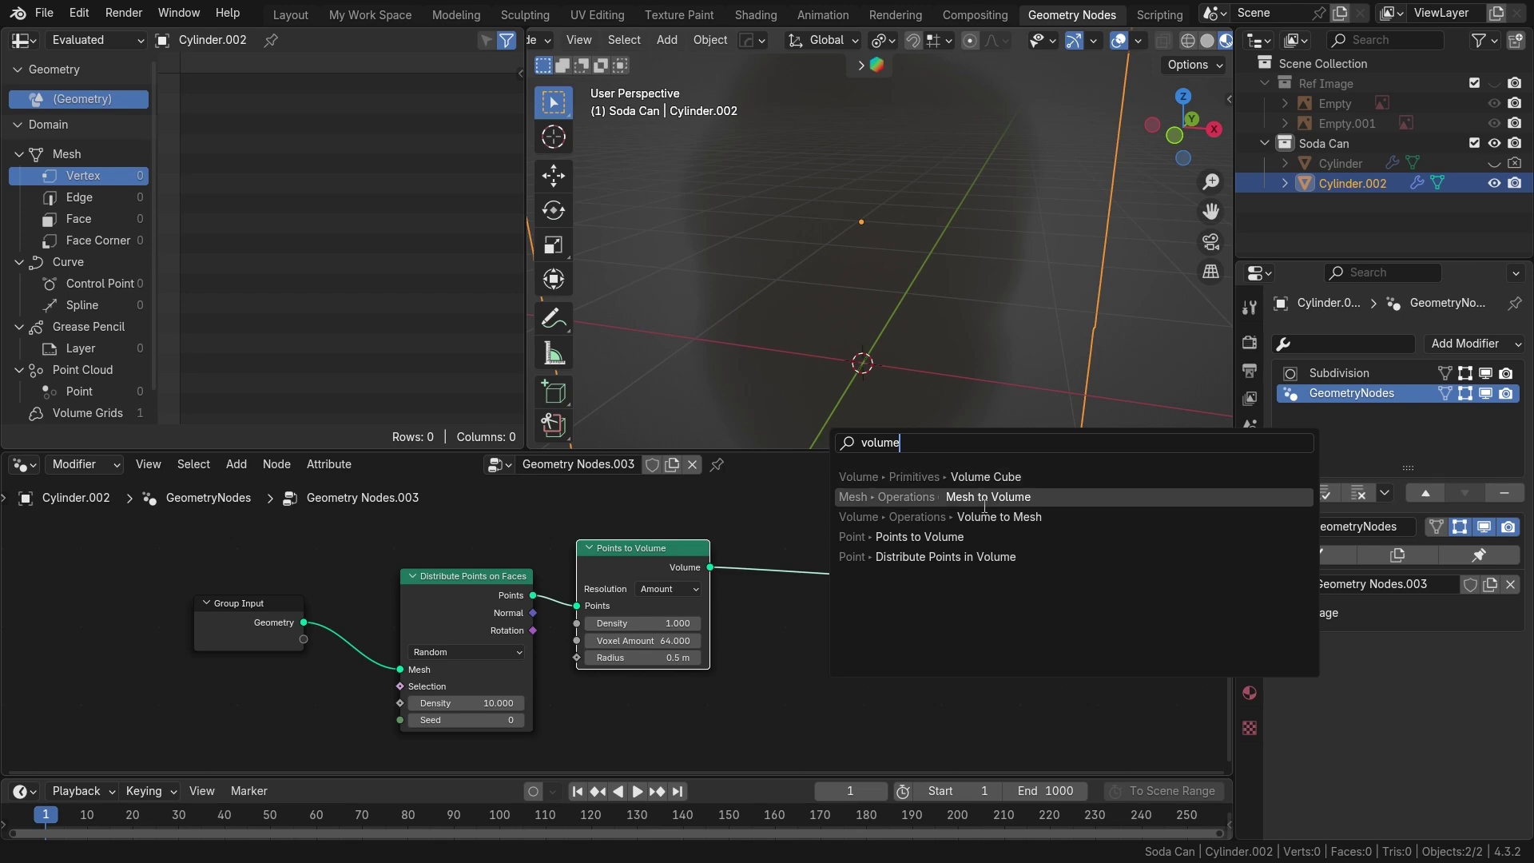
left_click(831, 516)
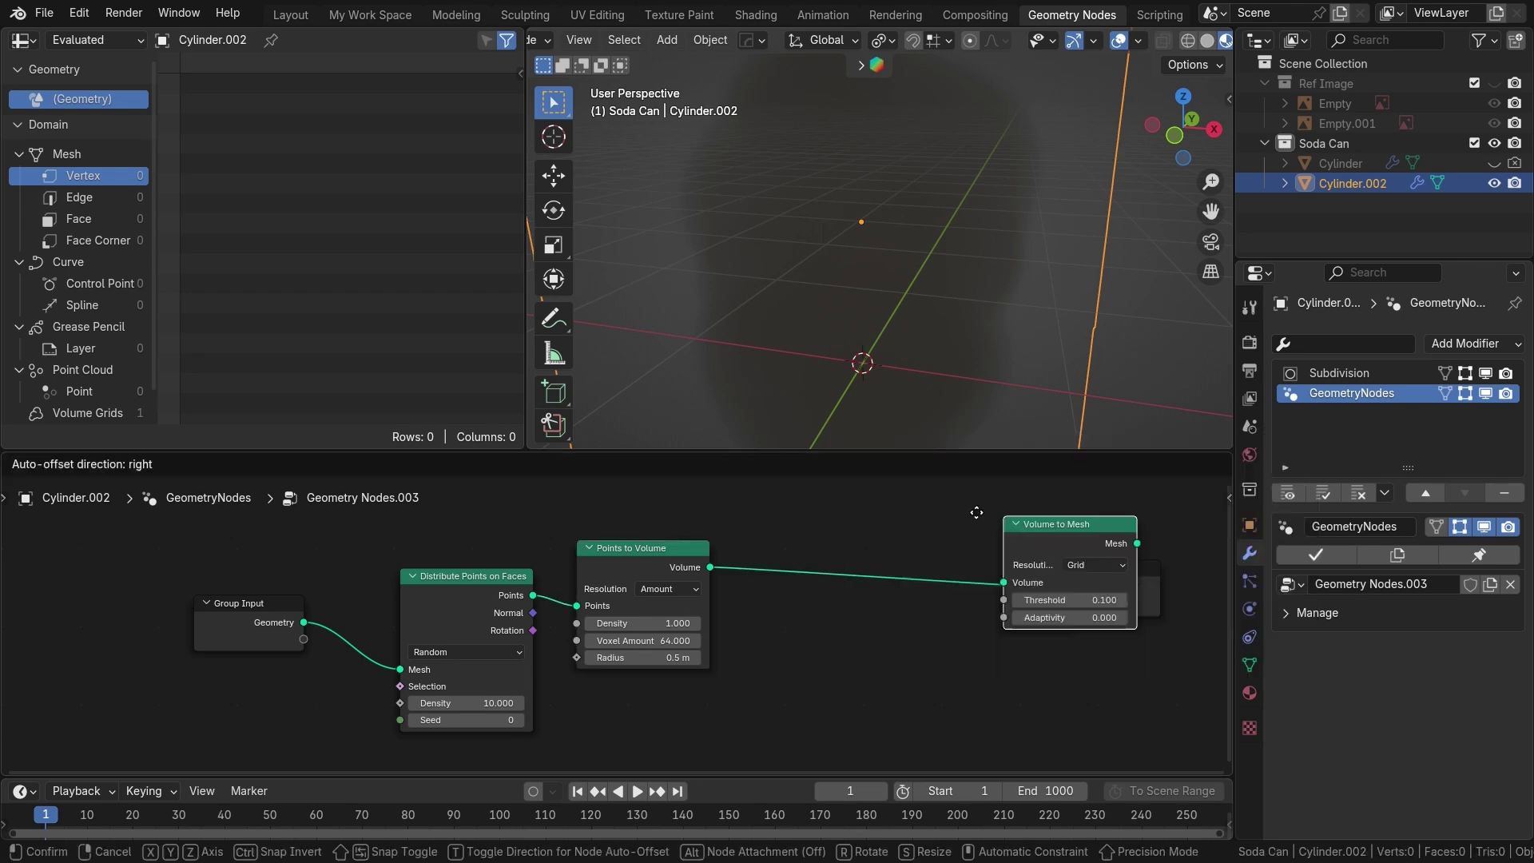
left_click(831, 529)
scroll(842, 278, "down", 3)
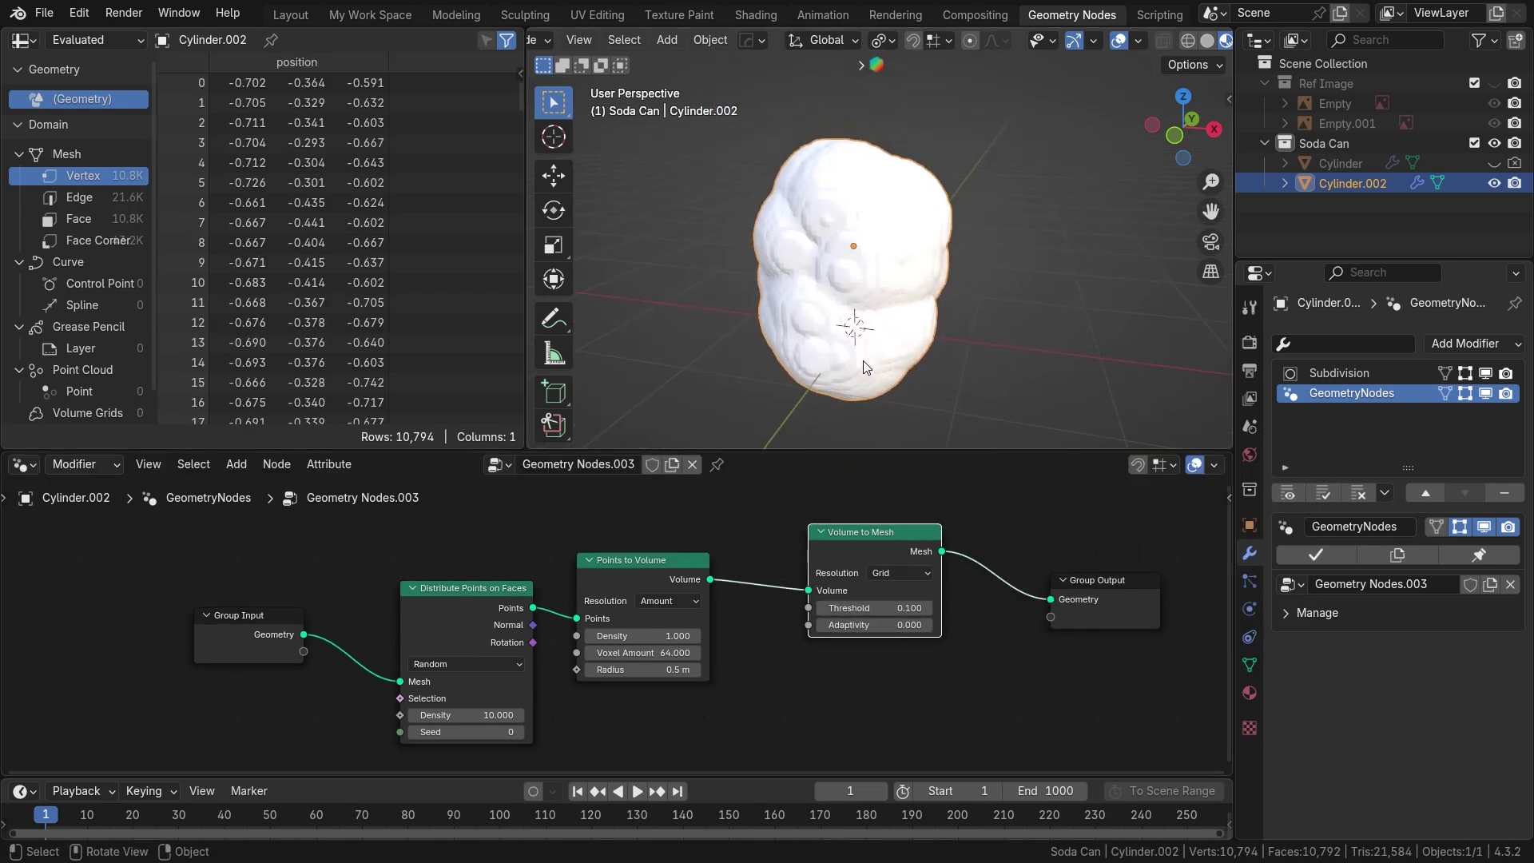
Pack the Distribute Points on Faces, Points to Volume and Volume to Mesh nodes closely side by side toward Group Input
left_click_drag(451, 610, 414, 607)
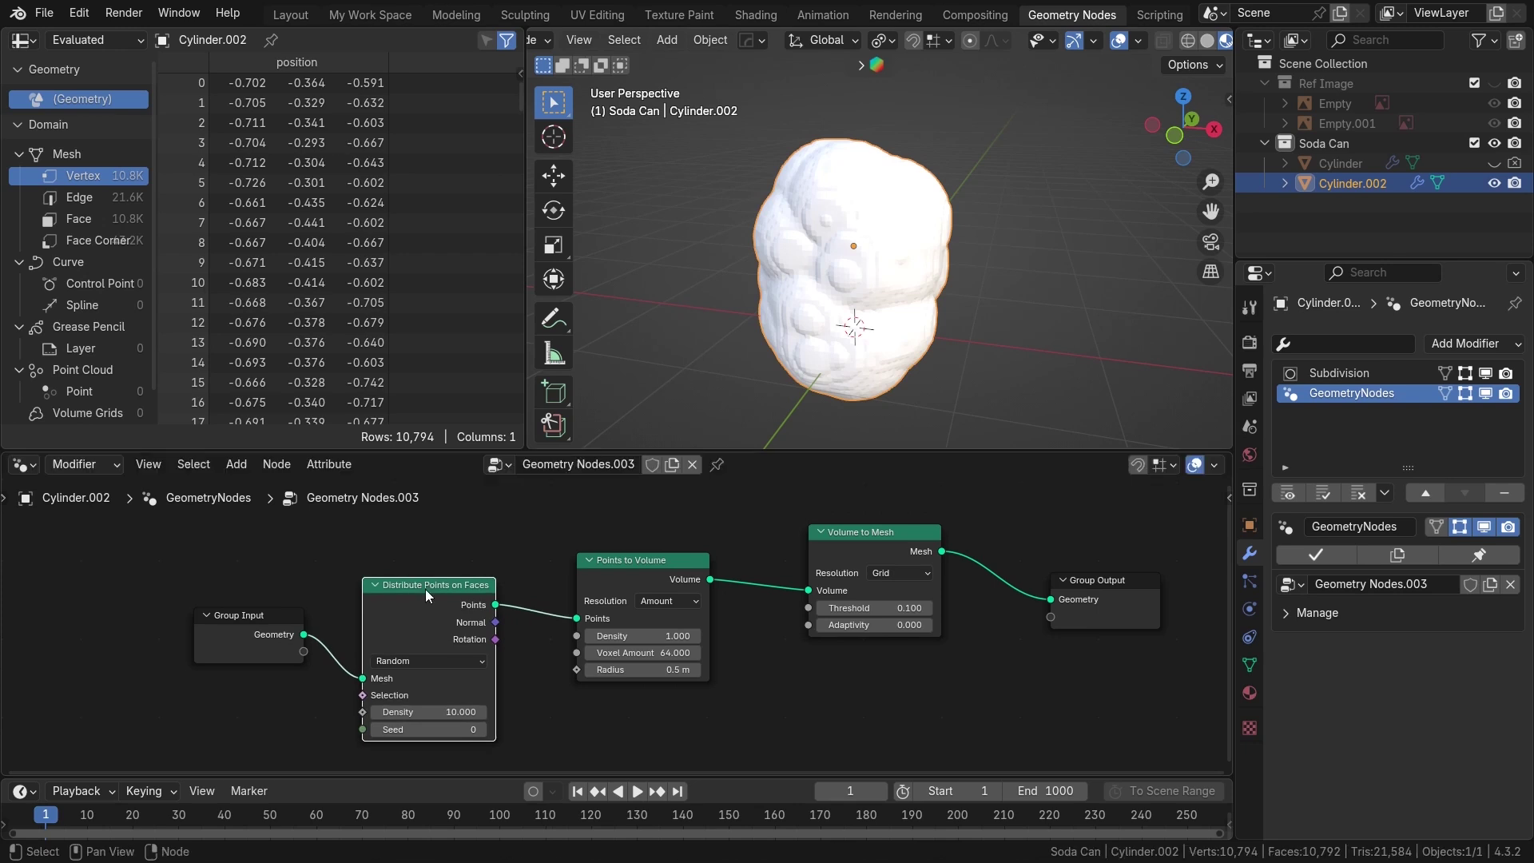
left_click_drag(671, 564, 632, 577)
left_click_drag(865, 537, 756, 573)
left_click_drag(657, 573, 639, 587)
left_click_drag(778, 572, 755, 588)
middle_click_drag(1097, 584, 1020, 561)
scroll(1019, 561, "up", 1)
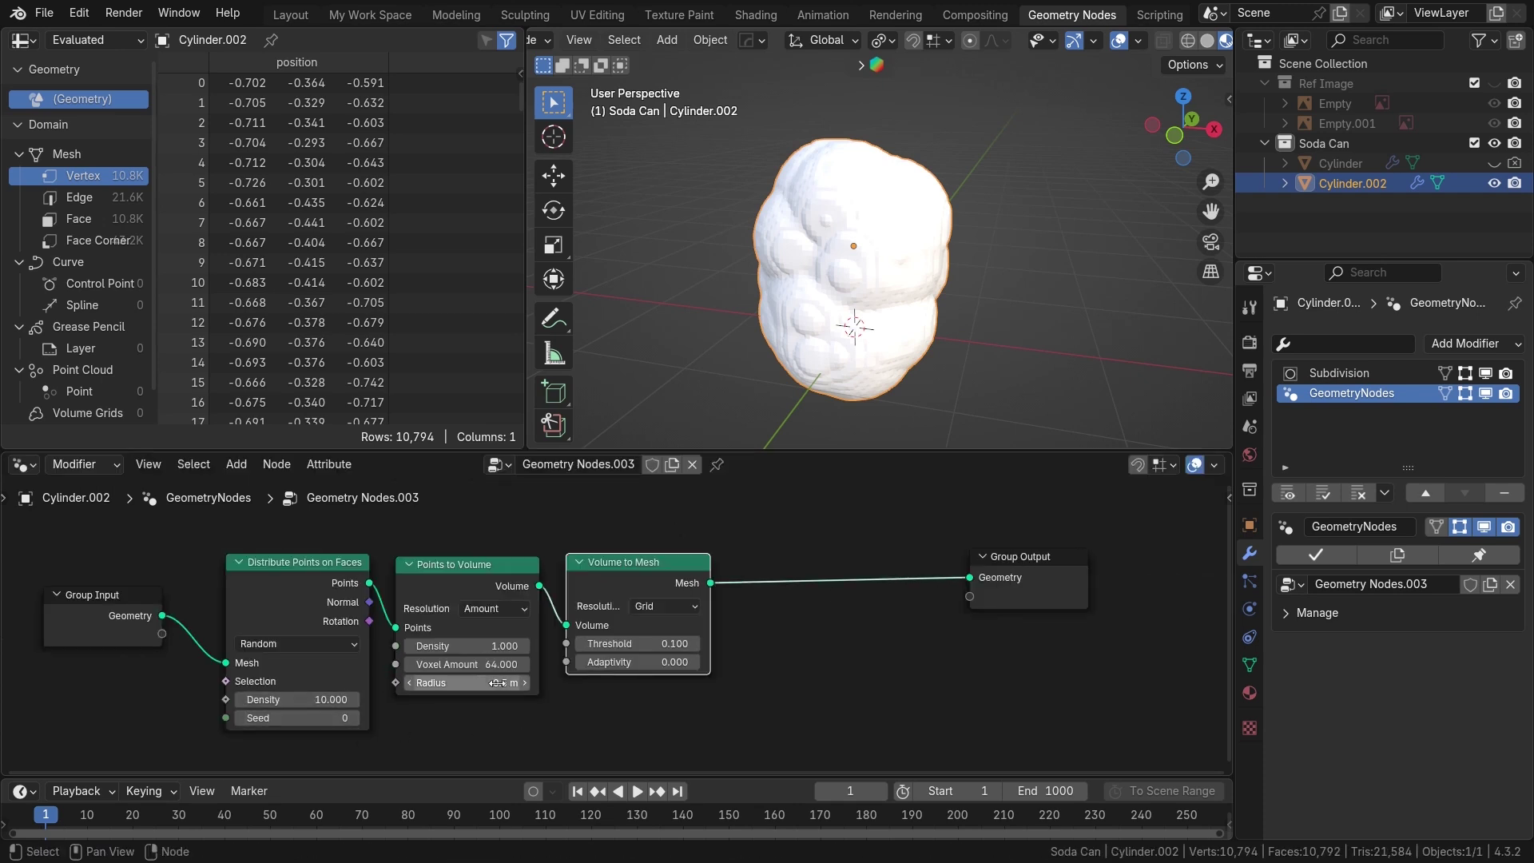
middle_click_drag(930, 612, 917, 612)
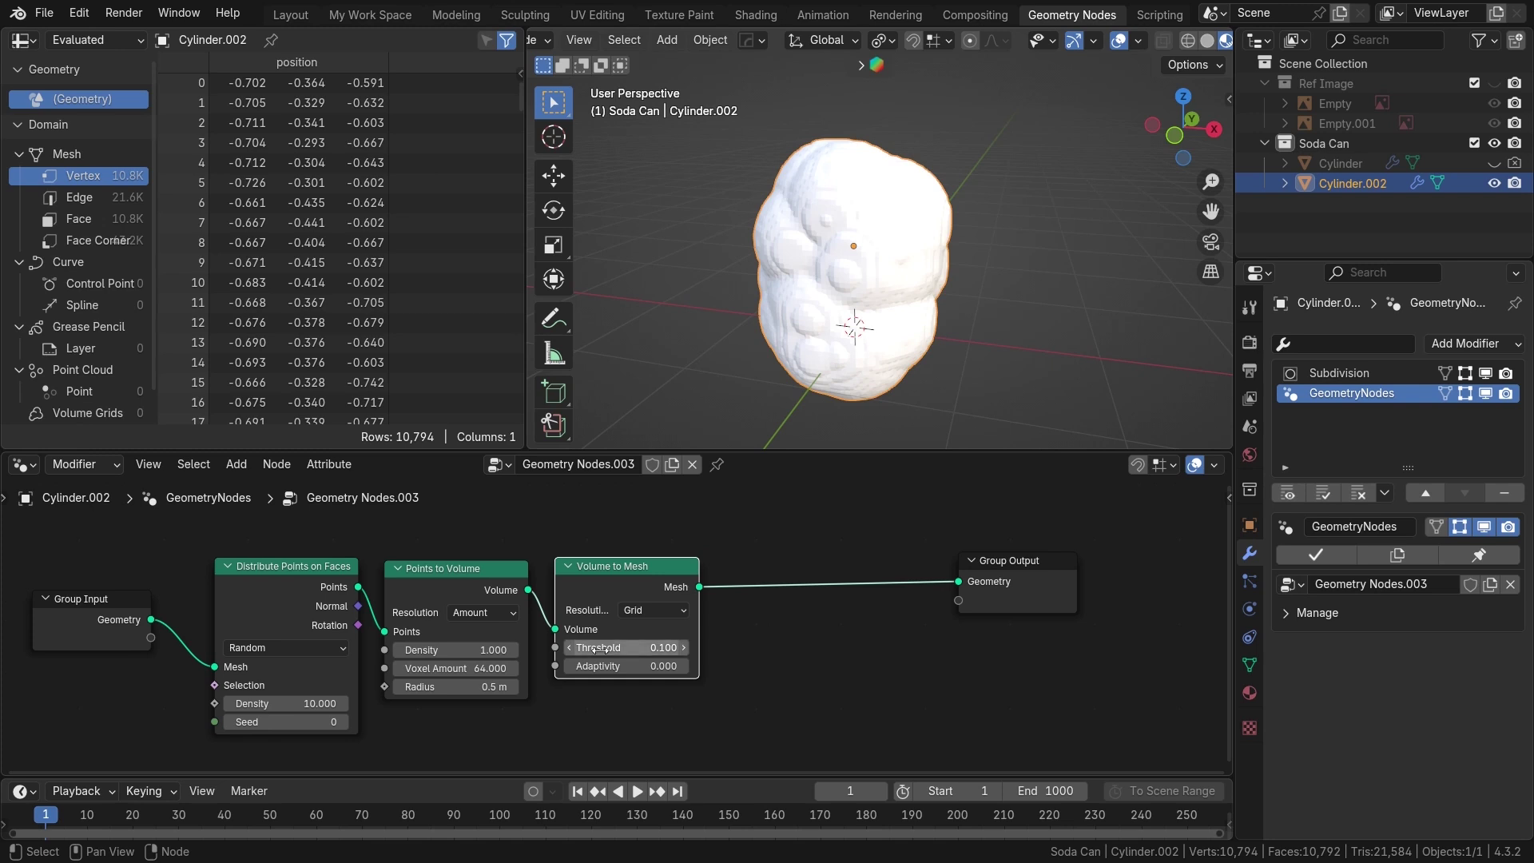
middle_click_drag(625, 679, 692, 658)
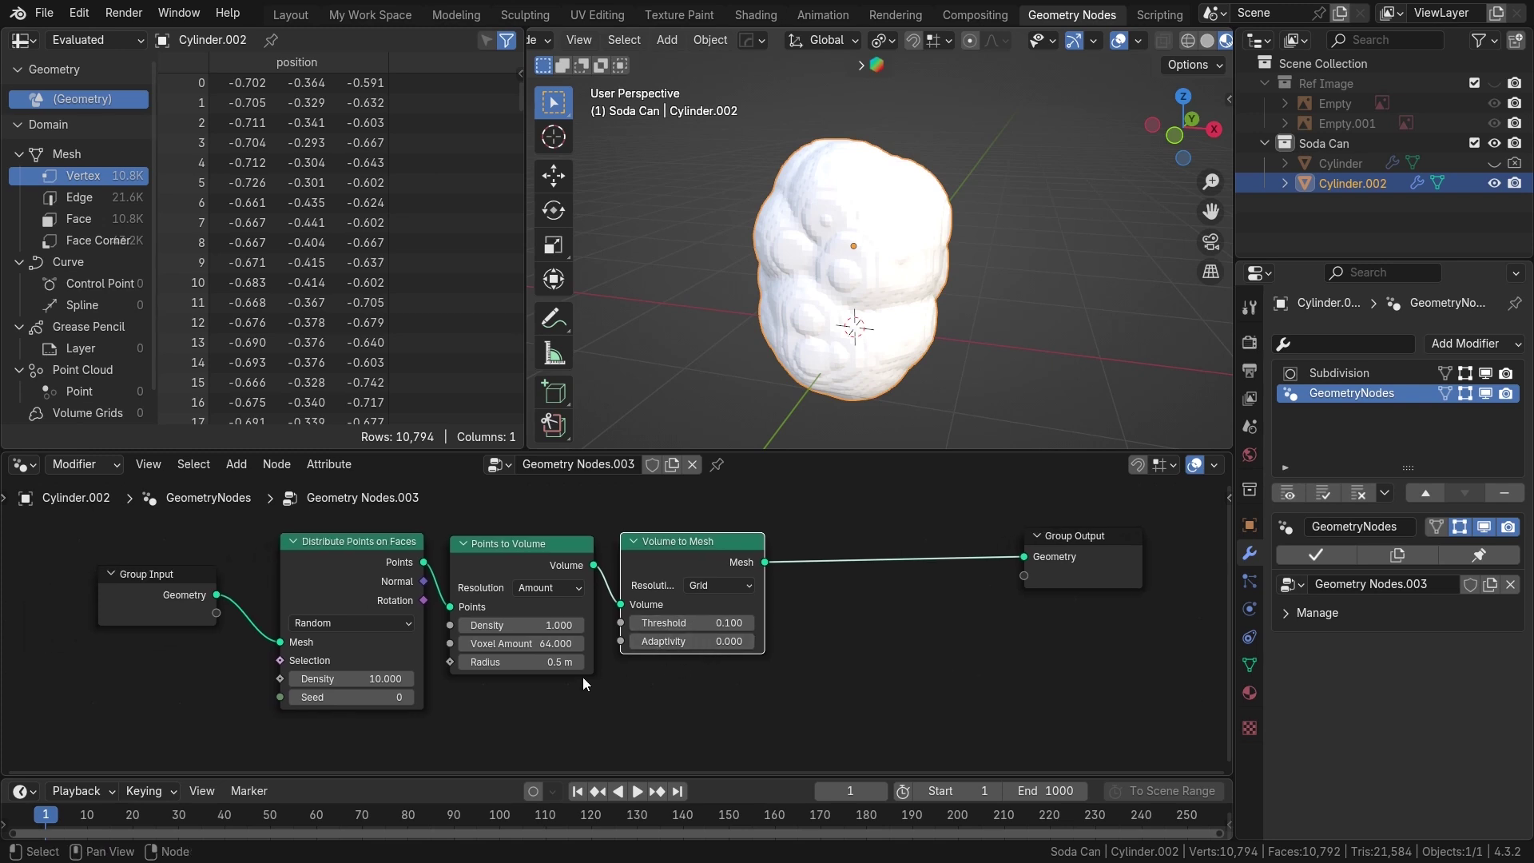
Set the Points to Volume radius to 0.04 m and inspect the droplets up close
left_click(516, 660)
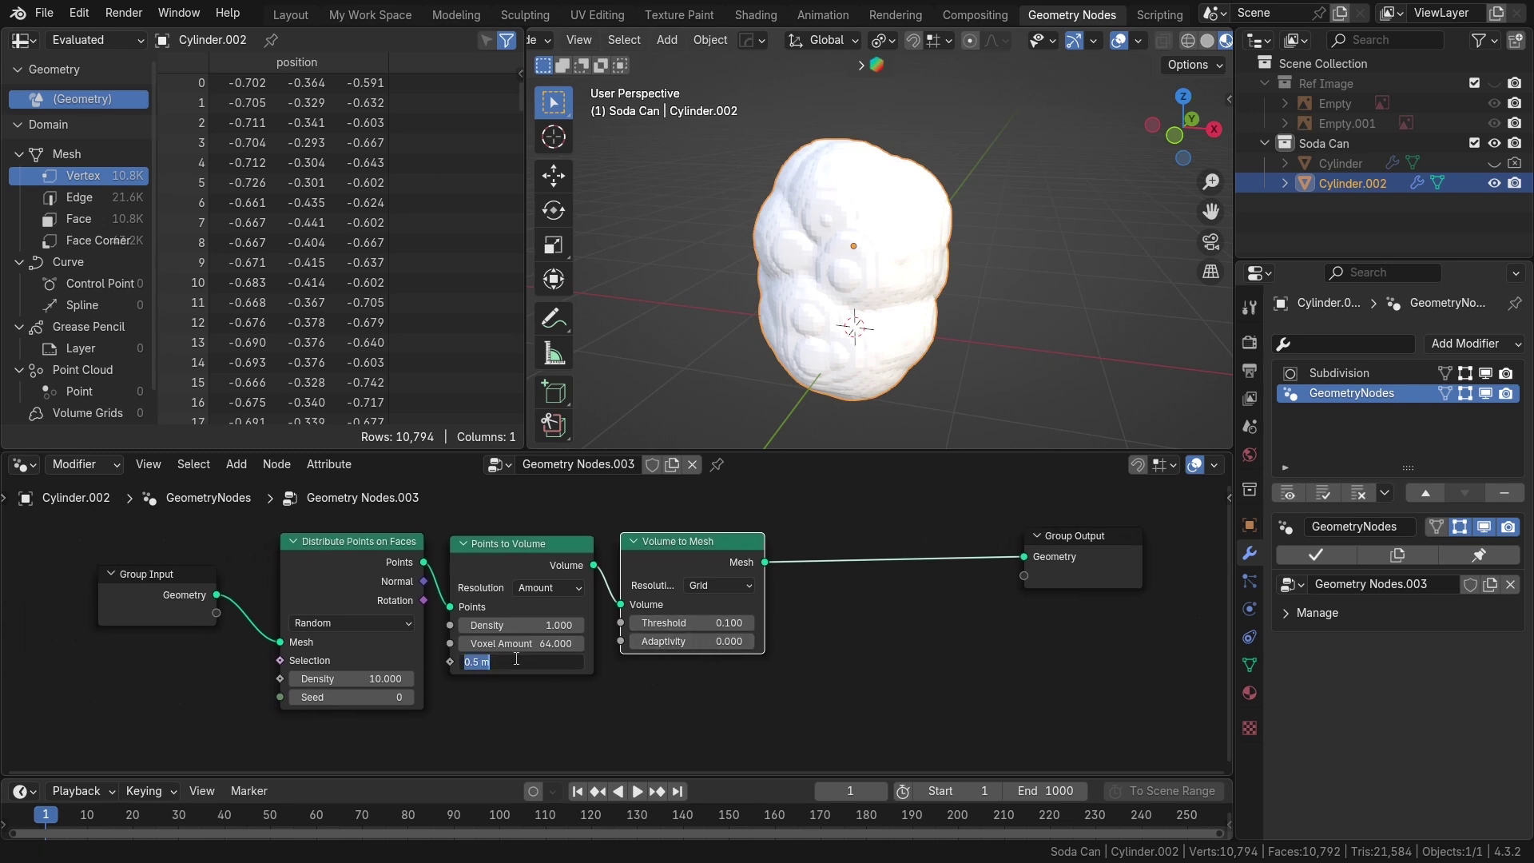
key("BackSpace")
type(".04")
key("Return")
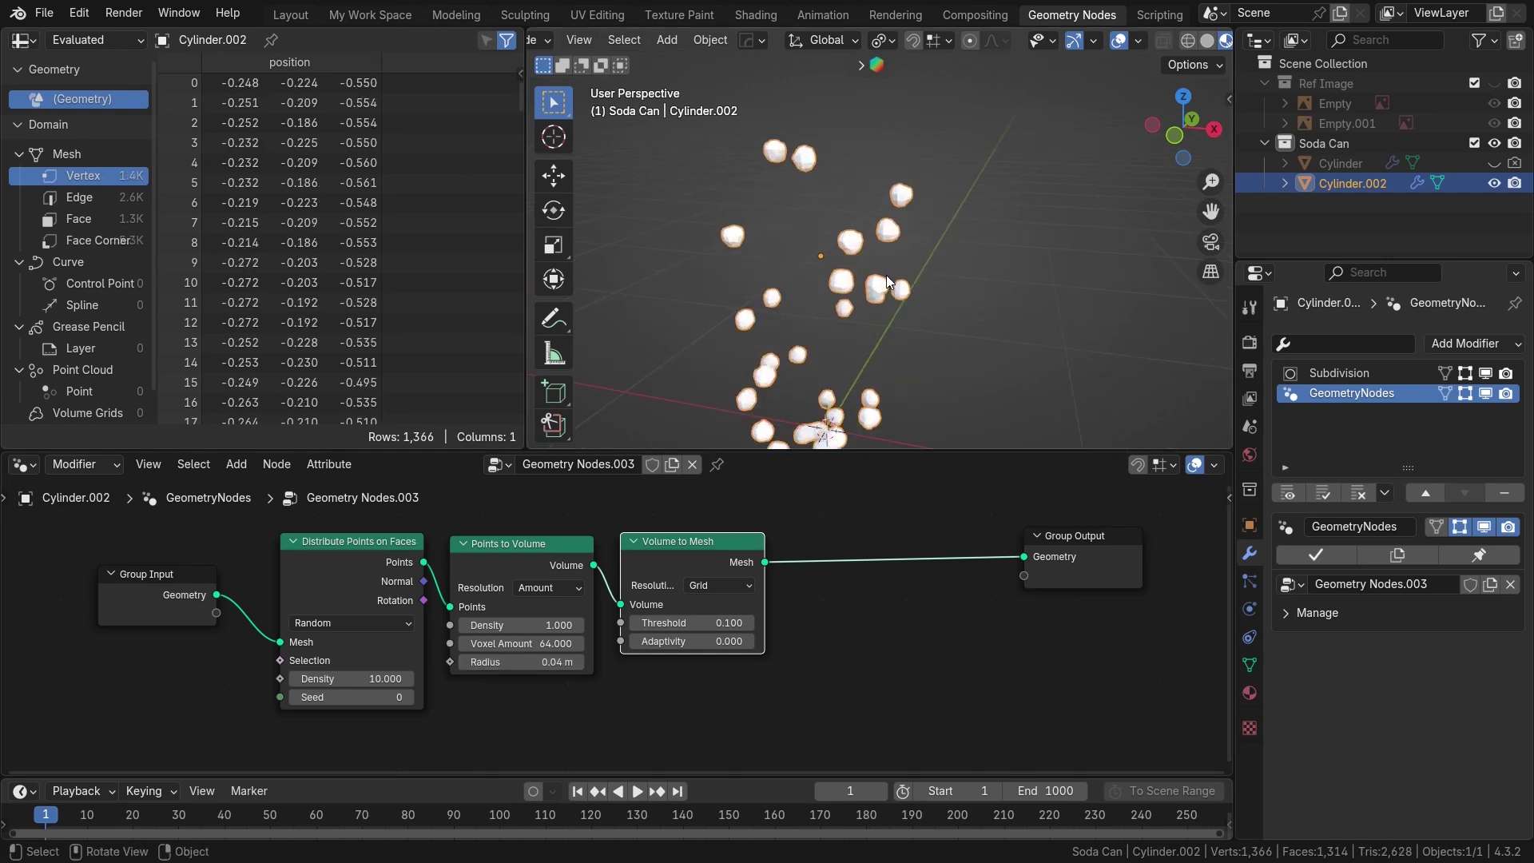
scroll(884, 251, "up", 2)
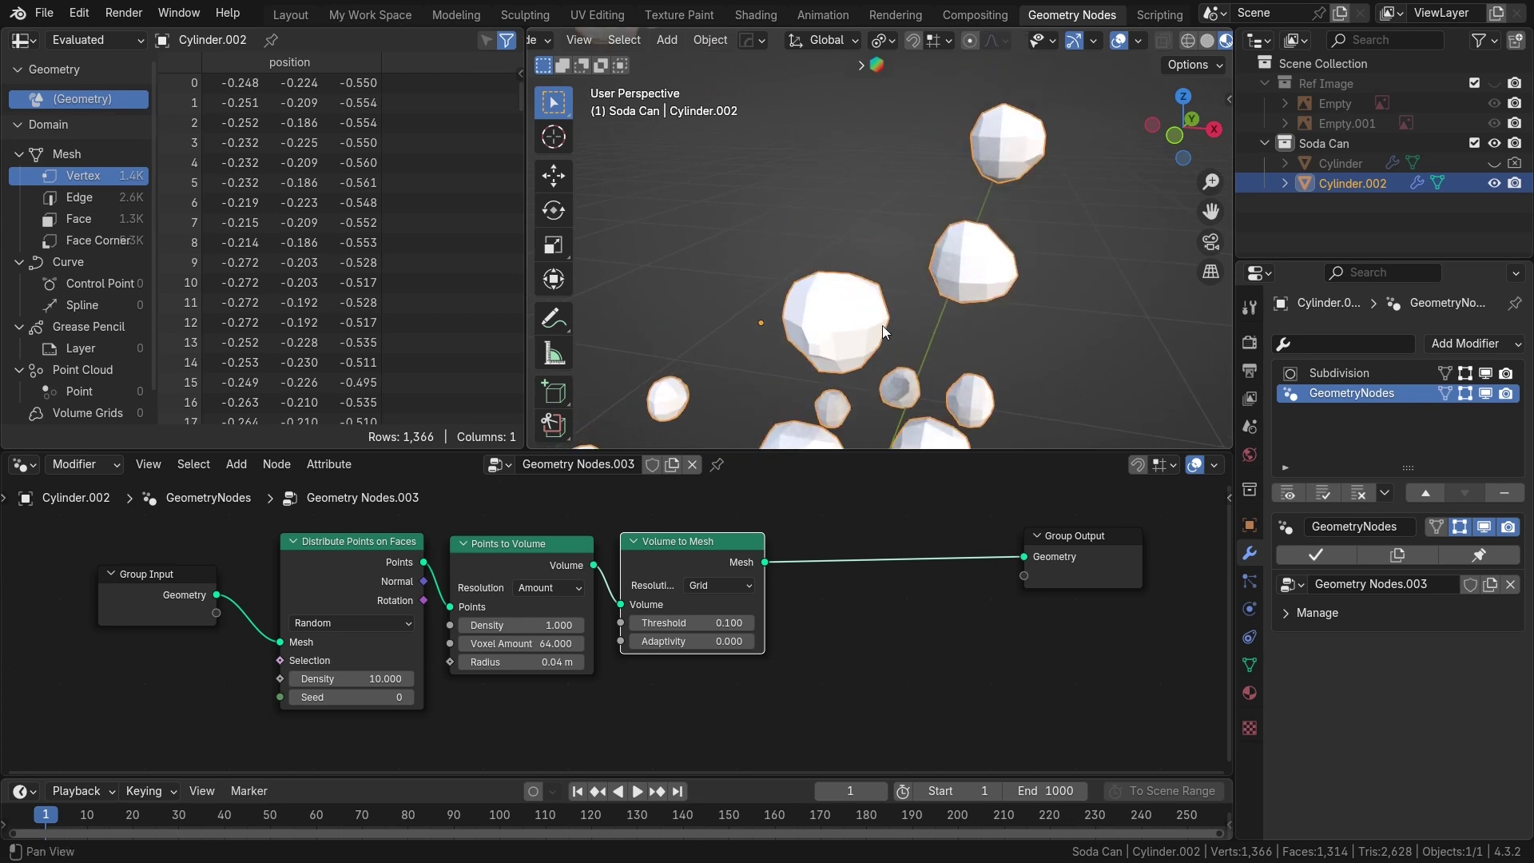
Insert a Set Shade Smooth node between Volume to Mesh and Group Output, and move Group Output farther away
key("shift+a")
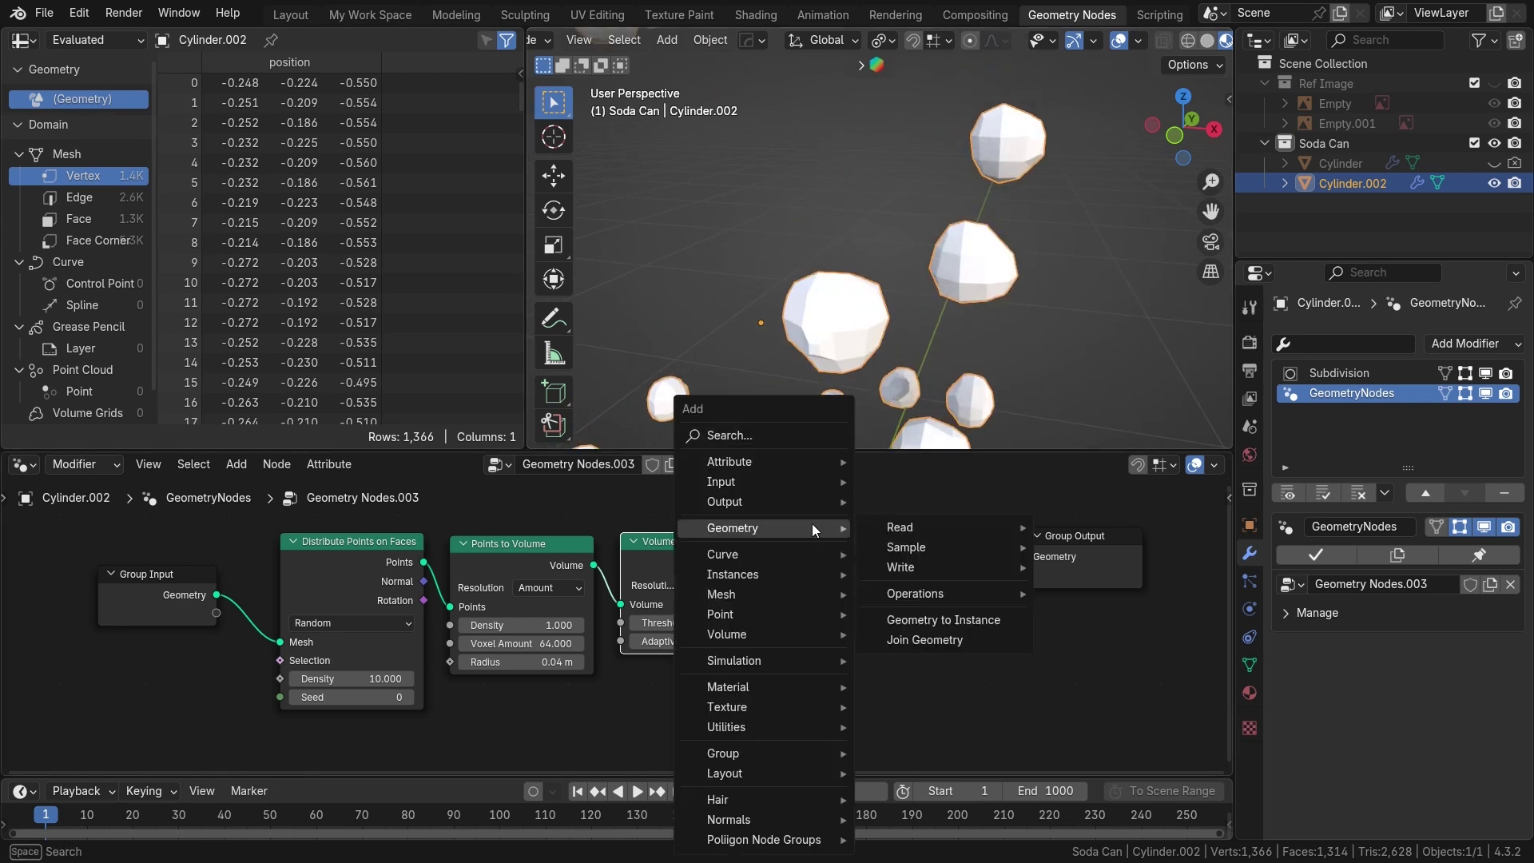
left_click(756, 437)
type("shade")
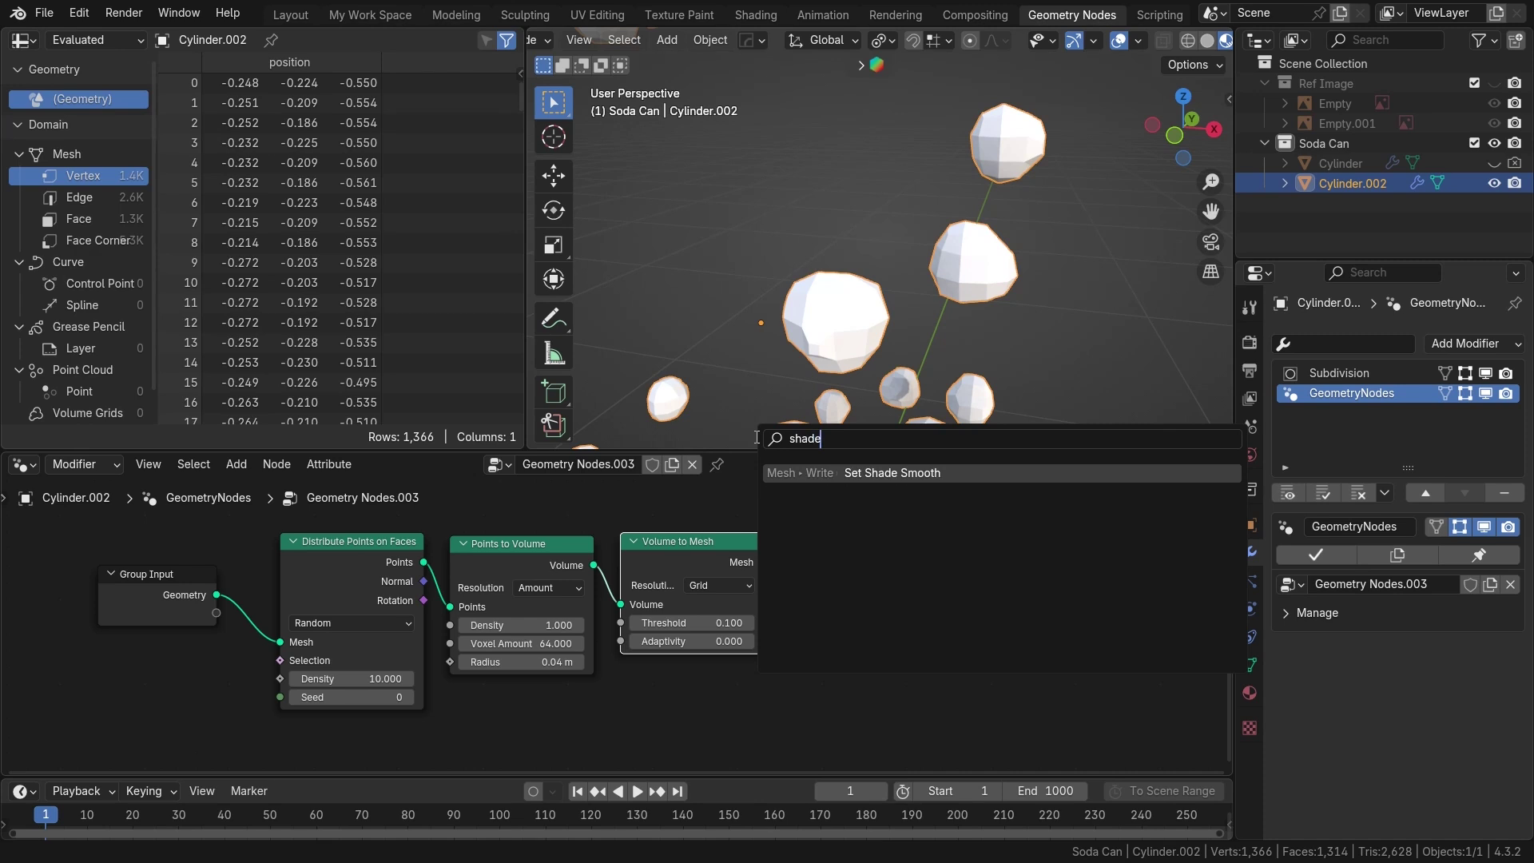
left_click(892, 474)
left_click(852, 509)
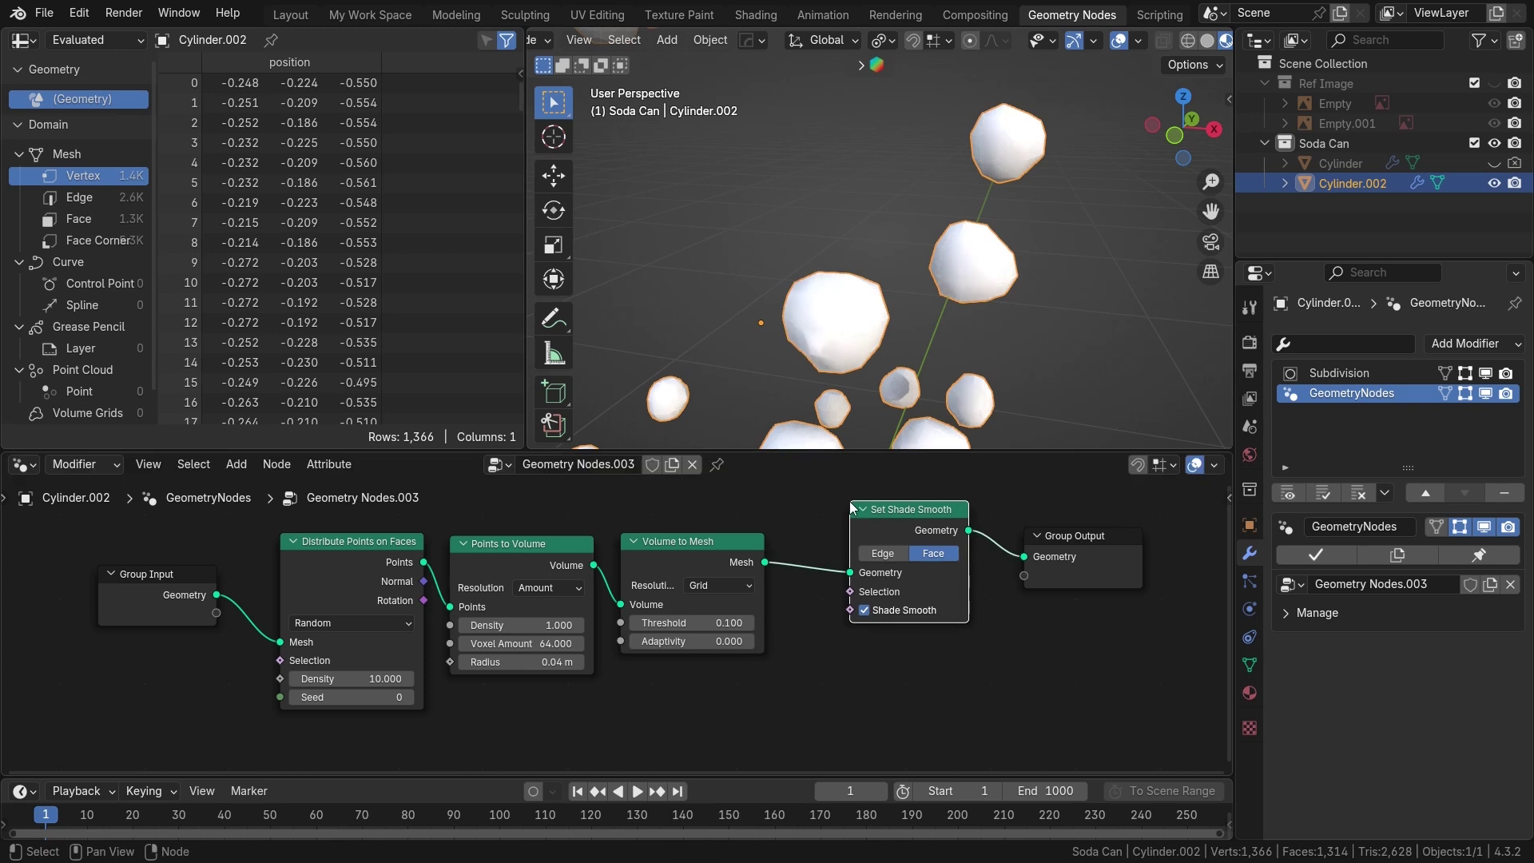
scroll(999, 567, "down", 2)
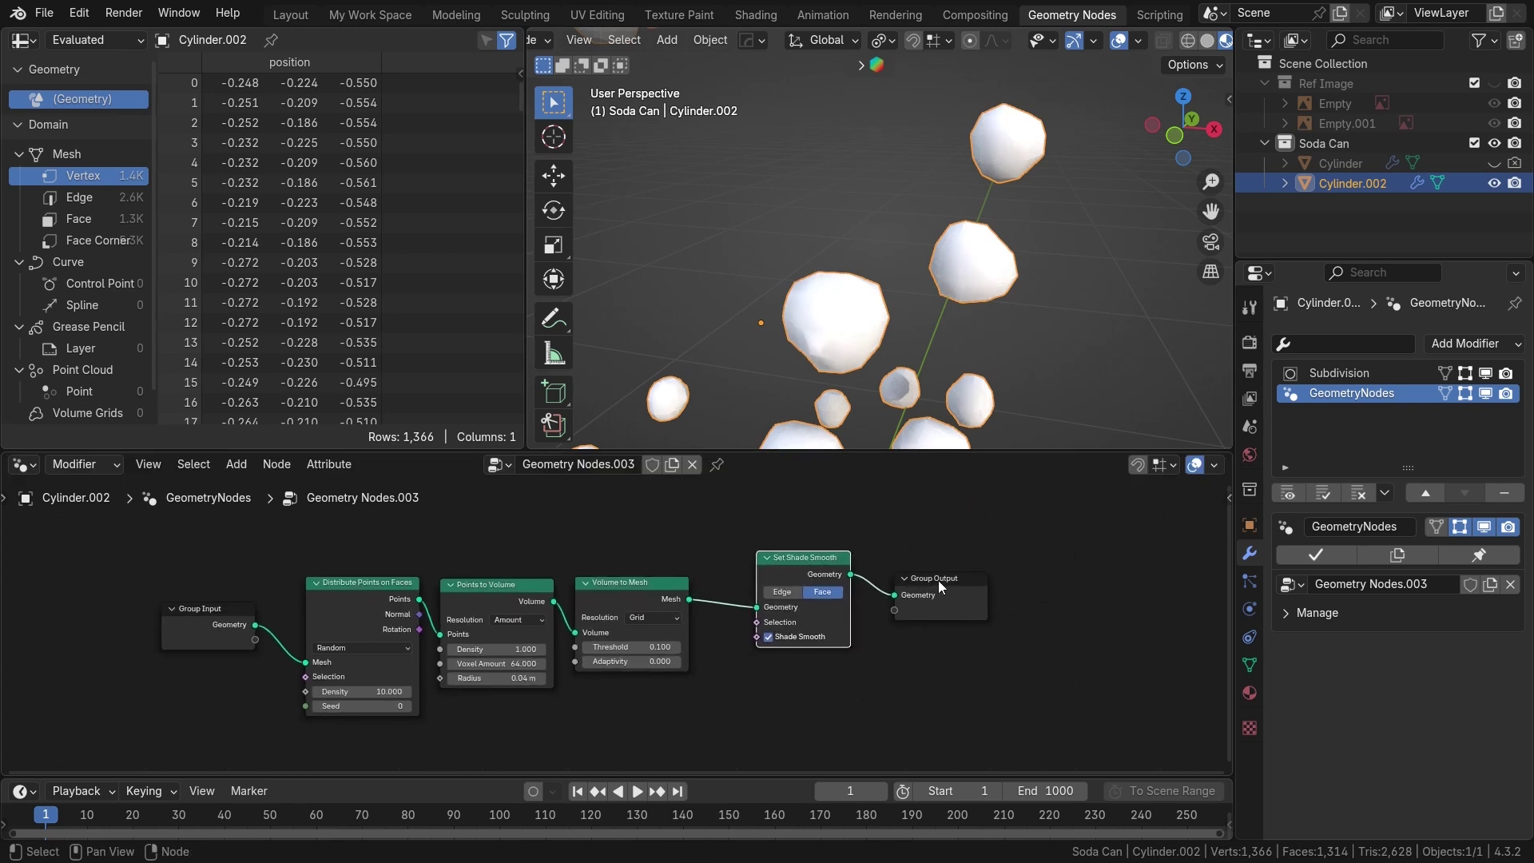
left_click_drag(989, 561, 995, 562)
left_click(995, 562)
key("Home")
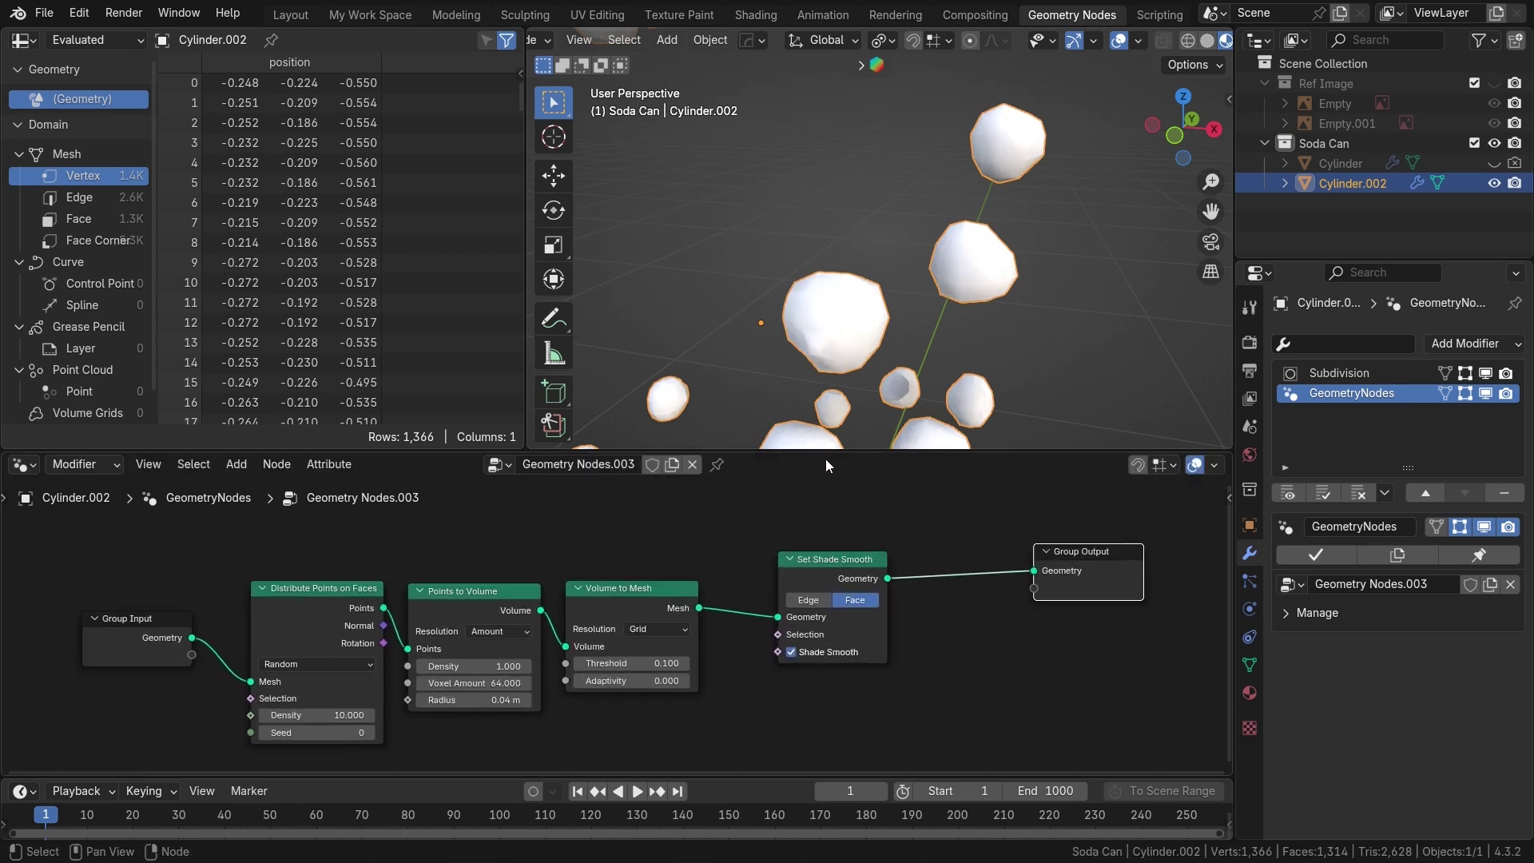
Turn Shade Smooth off and back on to compare the droplets' shading
left_click(791, 653)
left_click(791, 653)
scroll(860, 345, "down", 2)
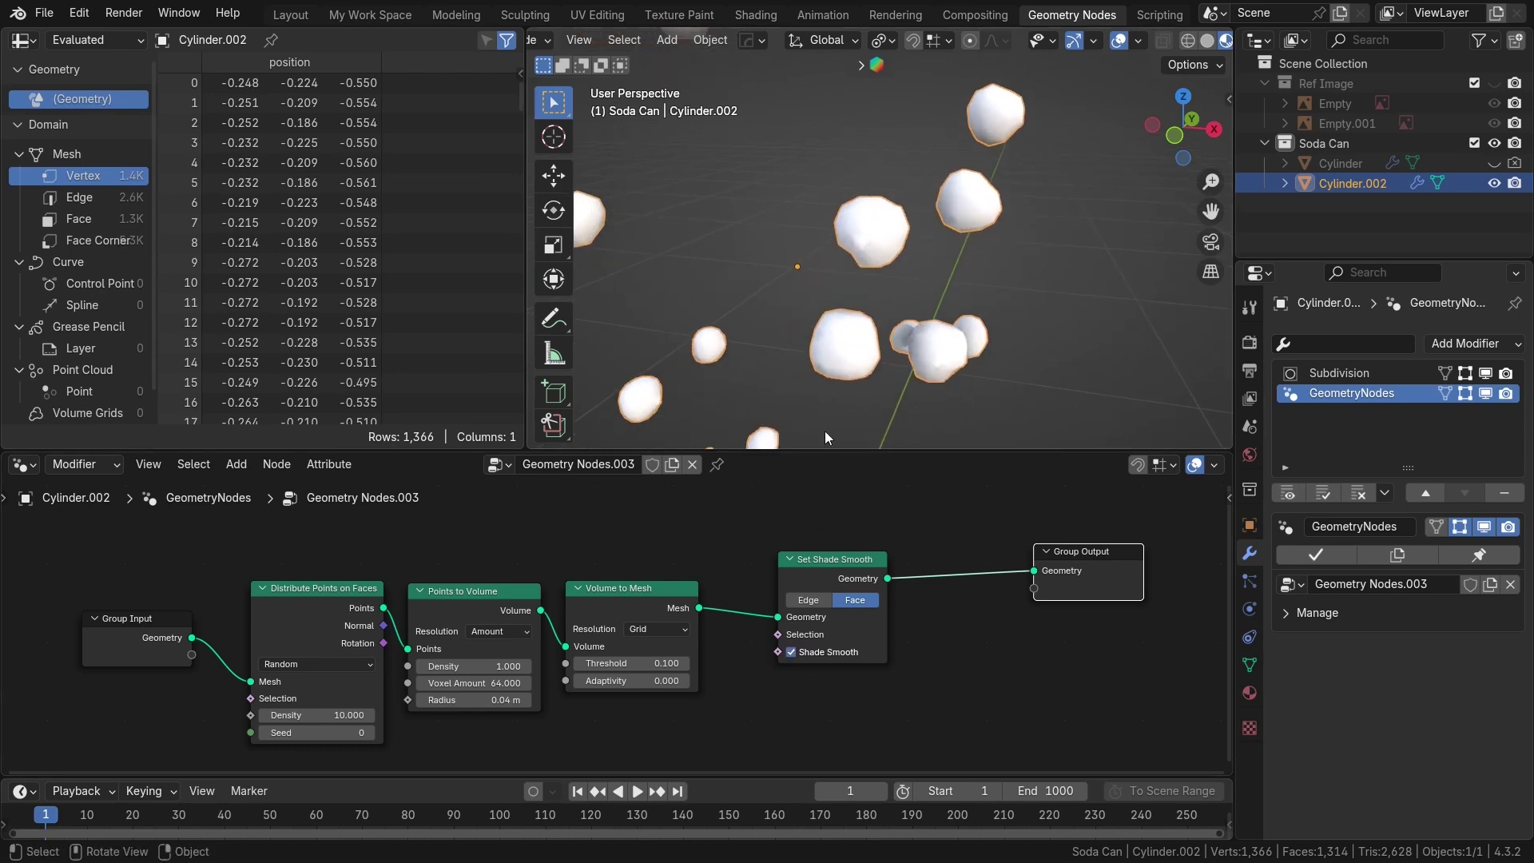
Set the Points to Volume radius to 0.03 m and check the smaller droplets from another angle
scroll(447, 707, "up", 1)
double_click(450, 696)
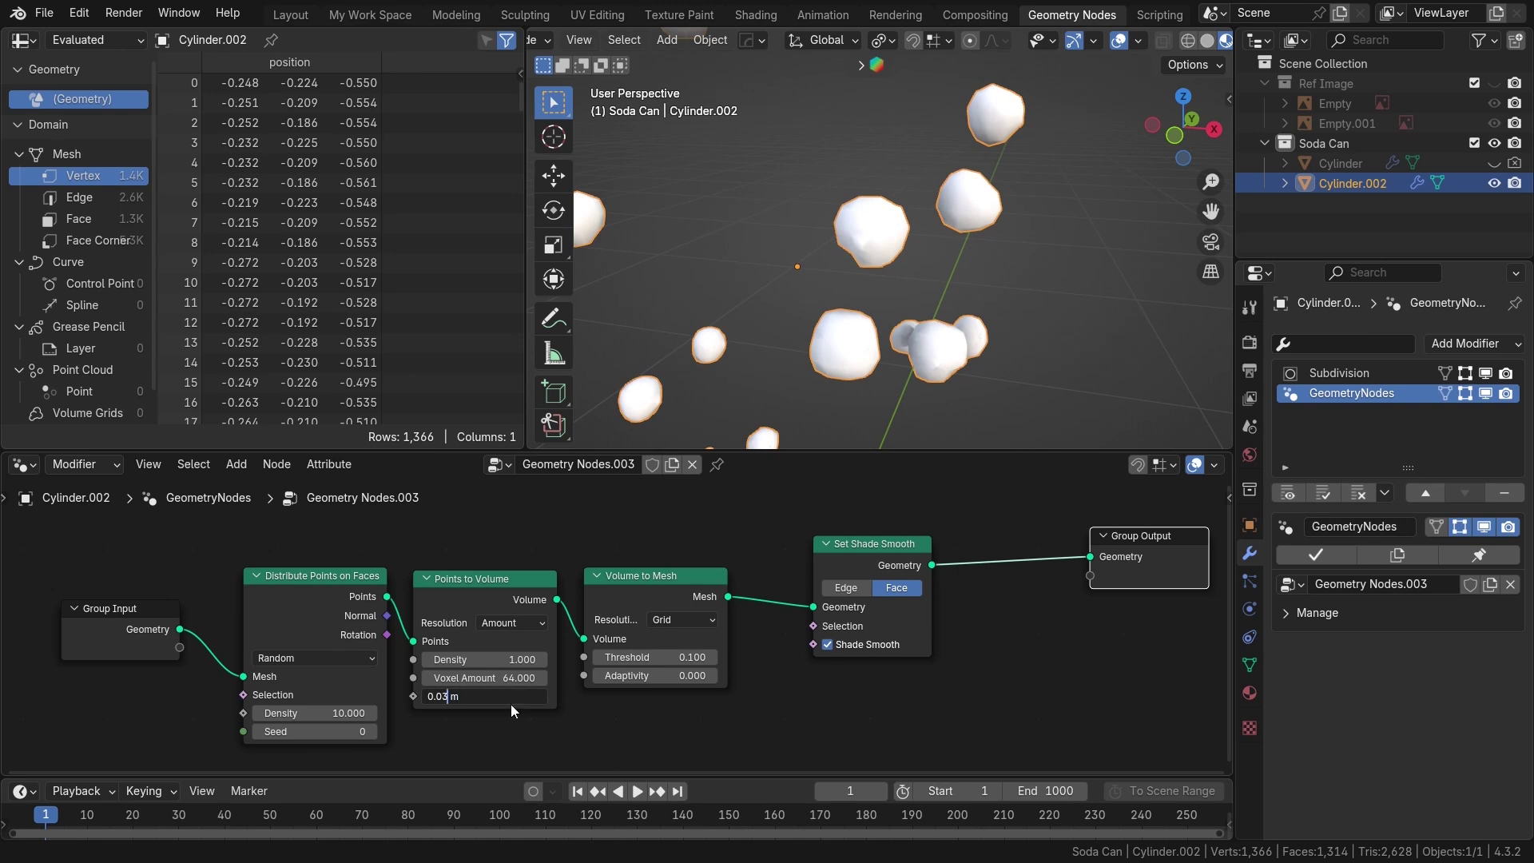
key("Return")
middle_click_drag(767, 416, 943, 333)
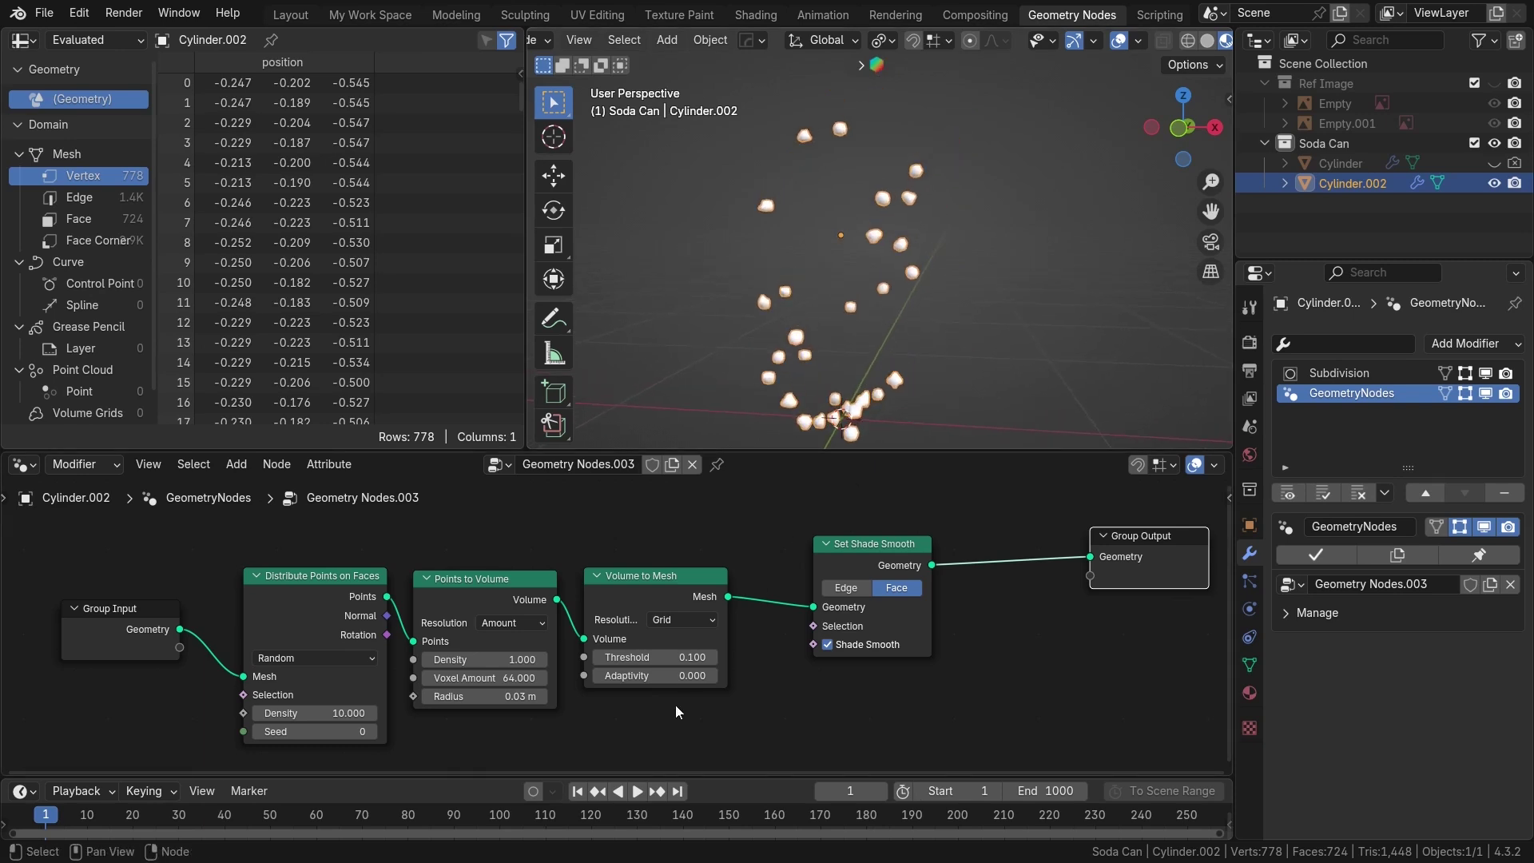
Move Set Shade Smooth closer to Group Output and switch the Volume to Mesh resolution to Amount
left_click_drag(882, 539, 934, 529)
middle_click_drag(718, 617, 769, 594)
scroll(770, 594, "up", 1)
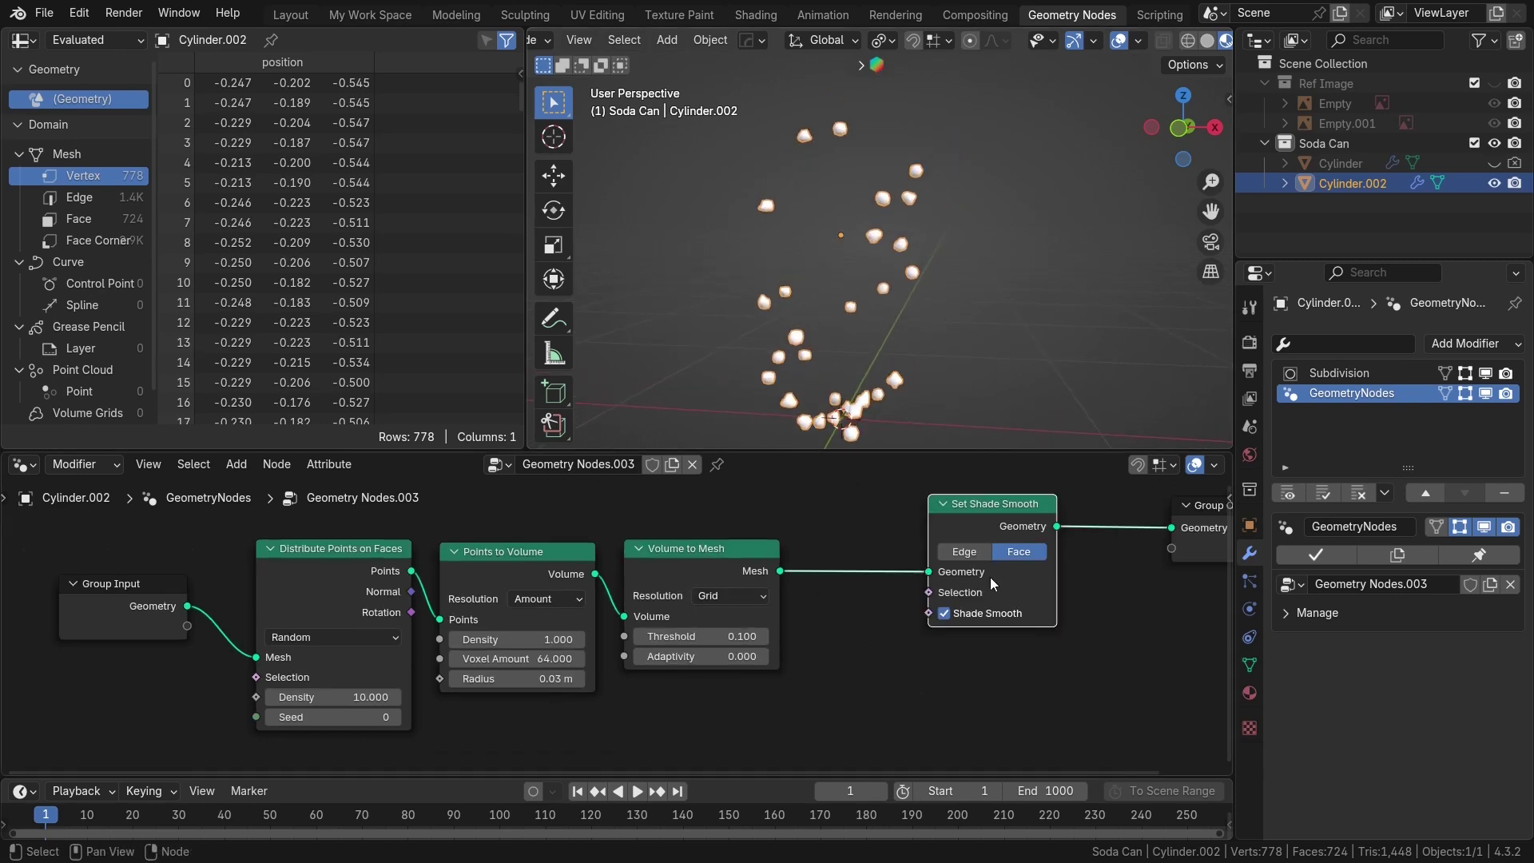
middle_click_drag(869, 594, 852, 610)
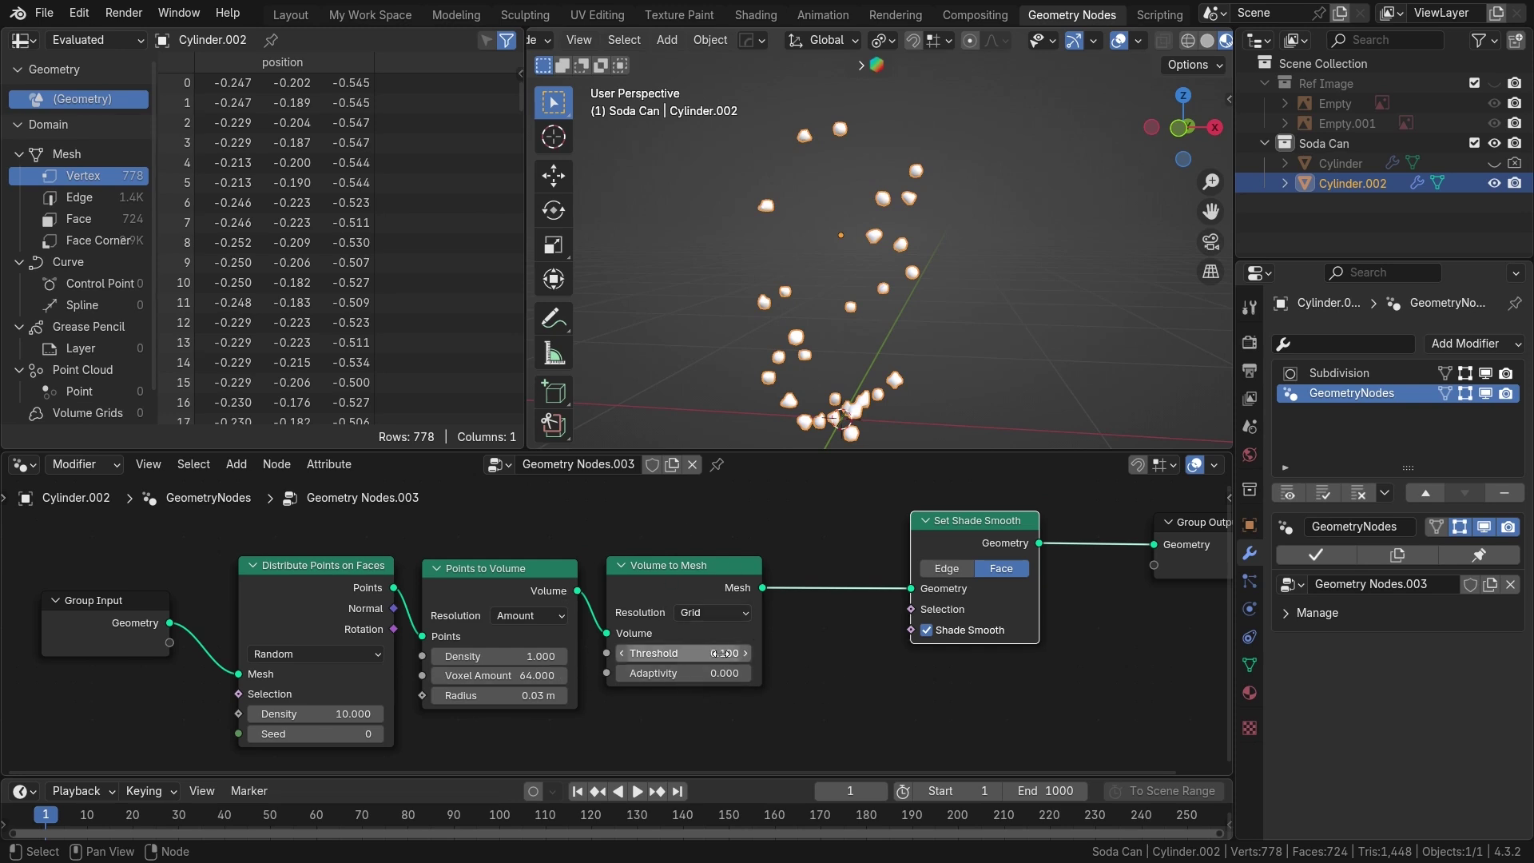
left_click(714, 612)
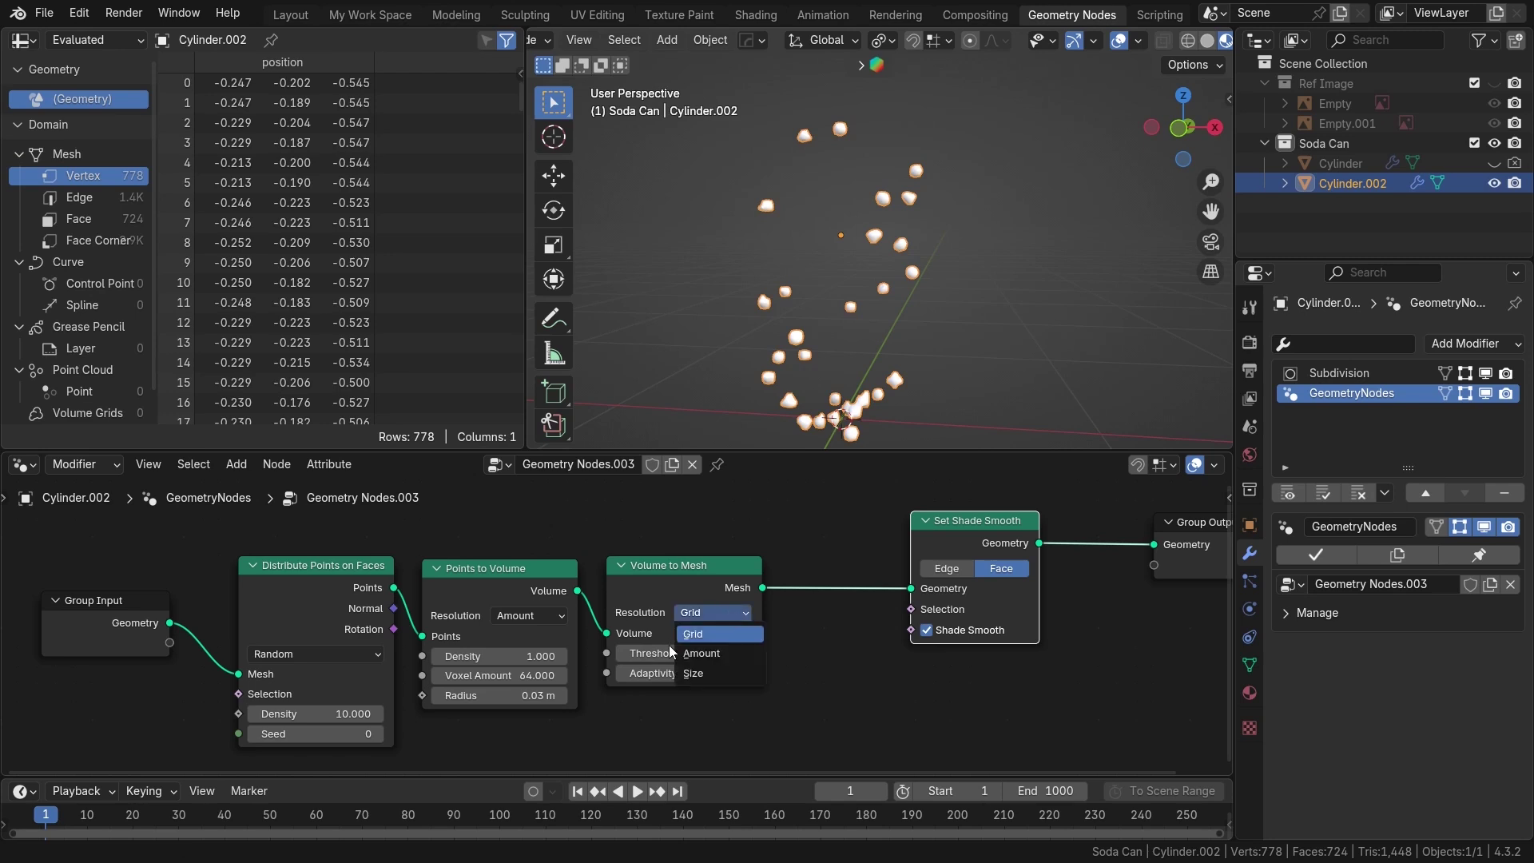
left_click(735, 660)
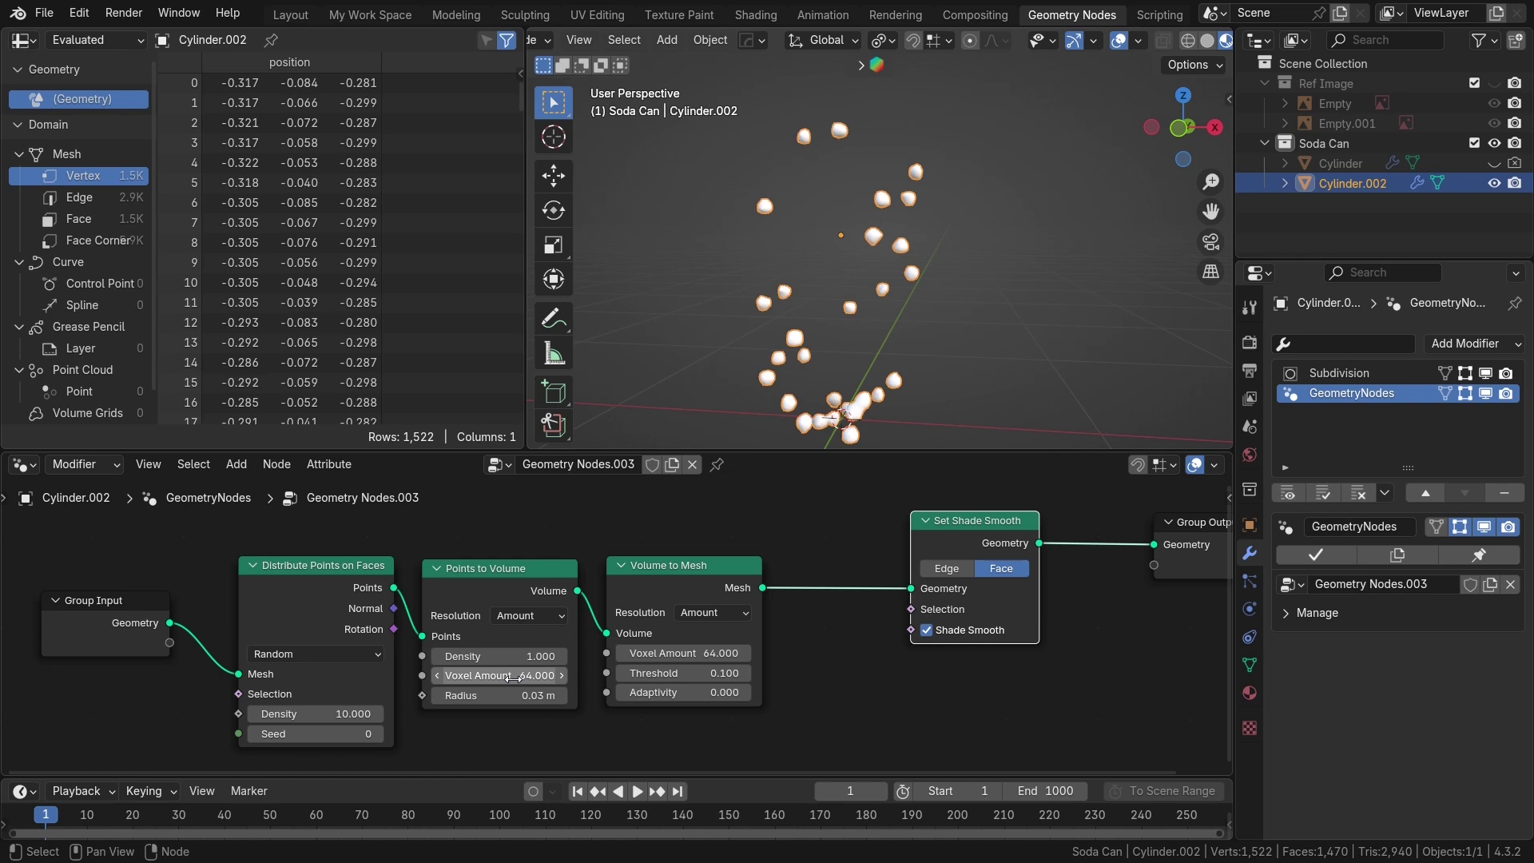
Set the voxel amount to 250 in both the Points to Volume and Volume to Mesh nodes
scroll(823, 314, "up", 5)
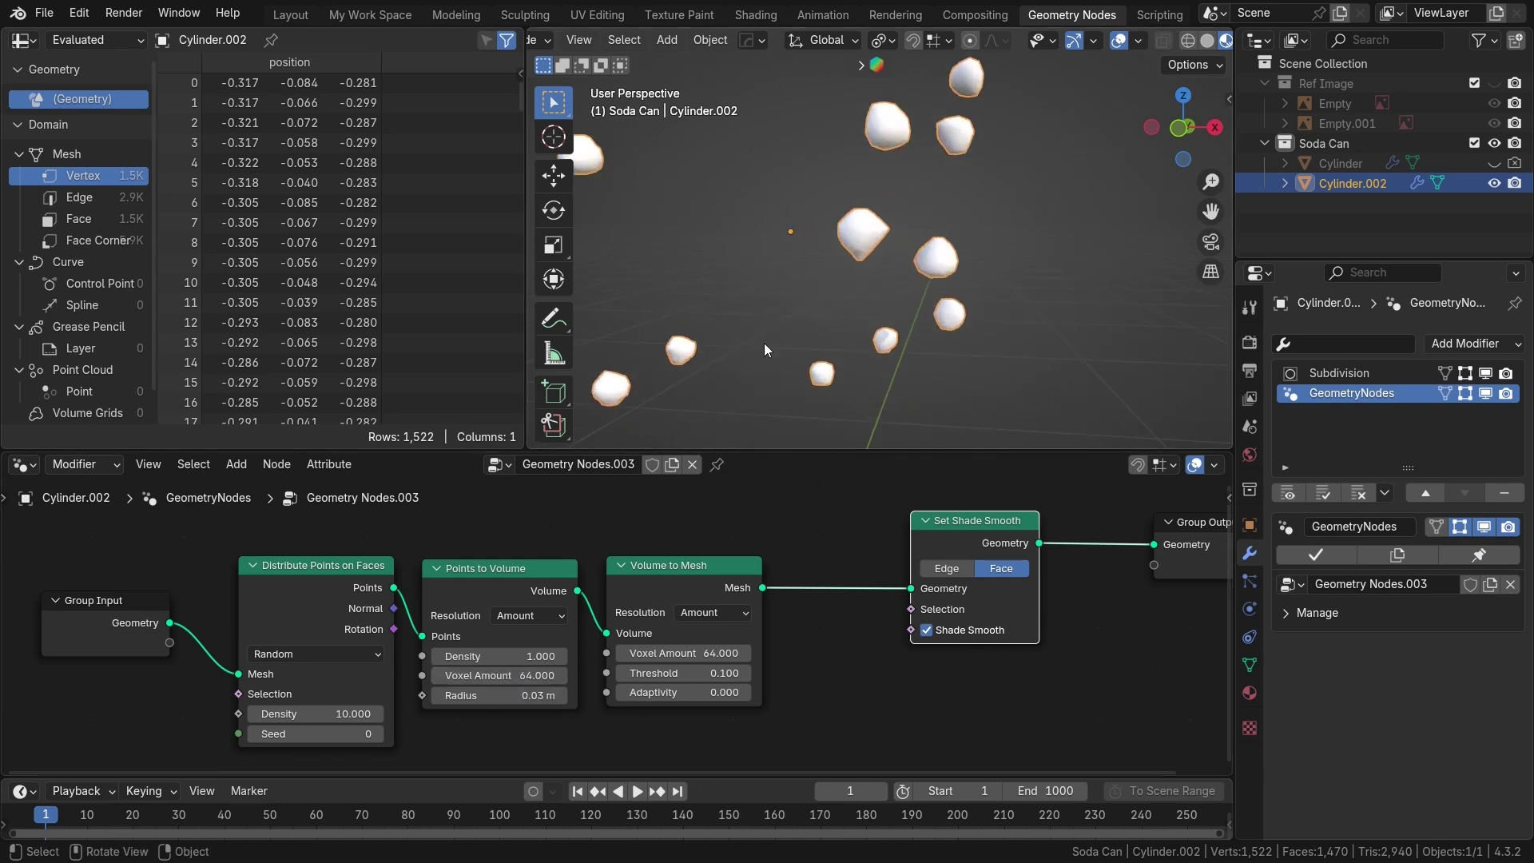
left_click(525, 677)
type("2")
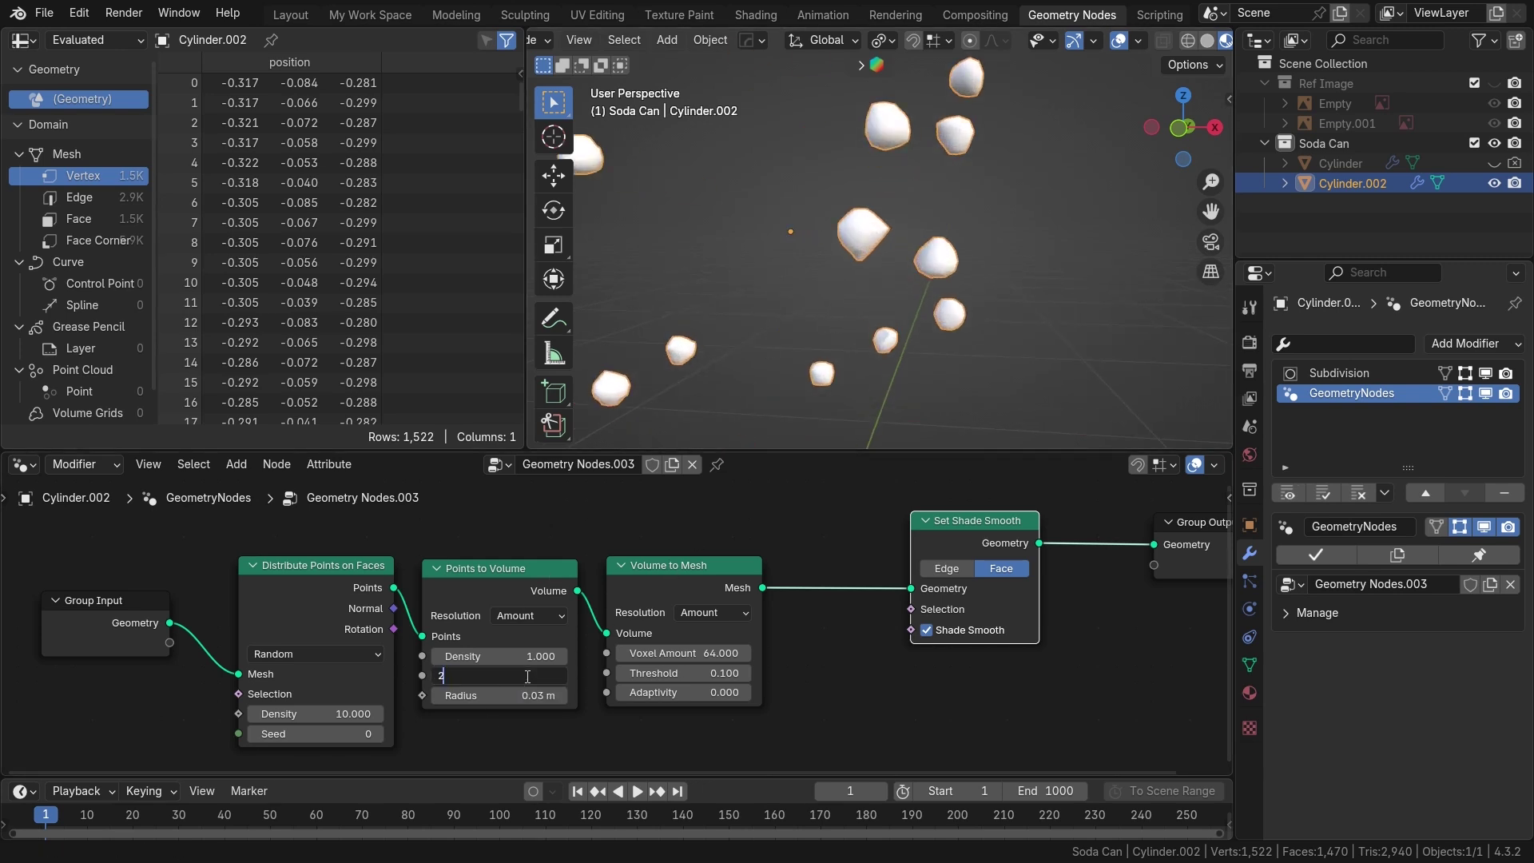
type("50")
key("Return")
left_click(716, 652)
type("250")
key("Return")
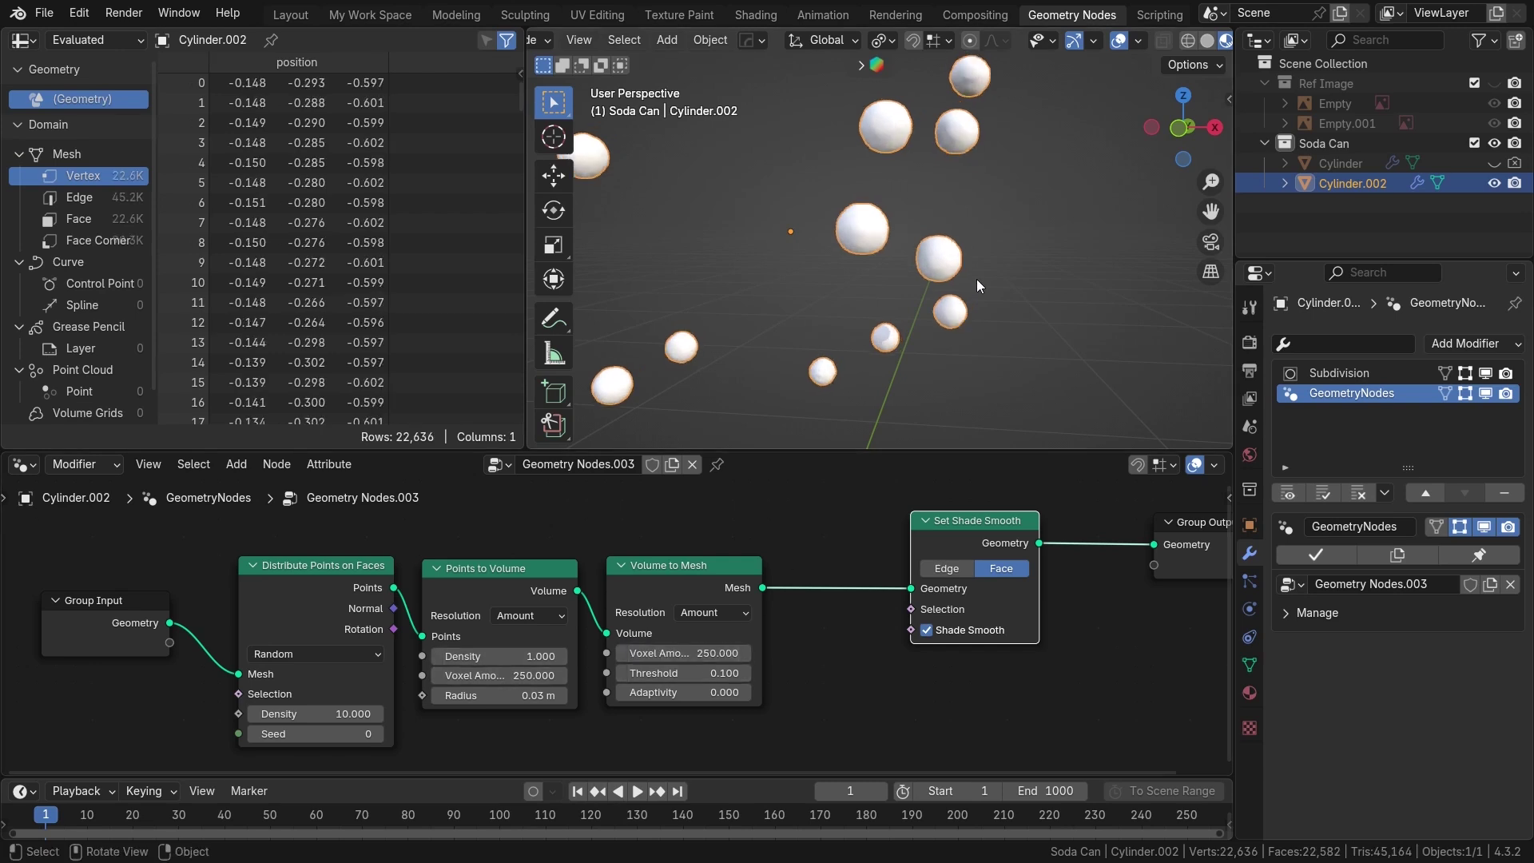
Move Set Shade Smooth nearer to Volume to Mesh and raise Group Input and Group Output above the node chain
scroll(971, 276, "down", 2)
mouse_move(679, 598)
middle_mouse_down()
mouse_move(693, 603)
mouse_move(681, 596)
middle_mouse_up()
scroll(697, 594, "down", 5)
middle_click_drag(944, 611, 937, 587)
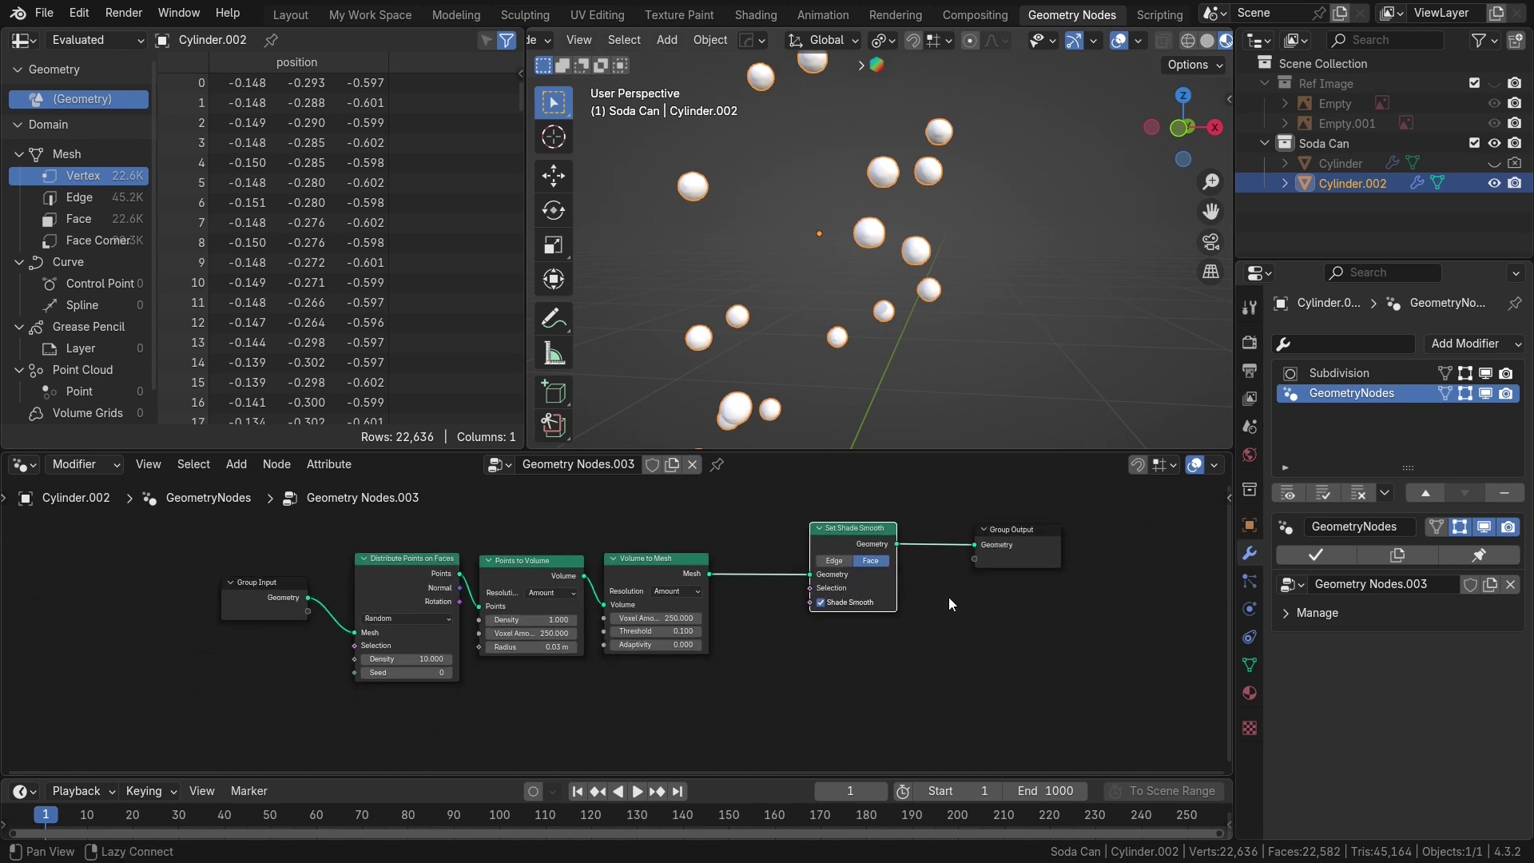
scroll(914, 345, "down", 3)
scroll(803, 546, "up", 1)
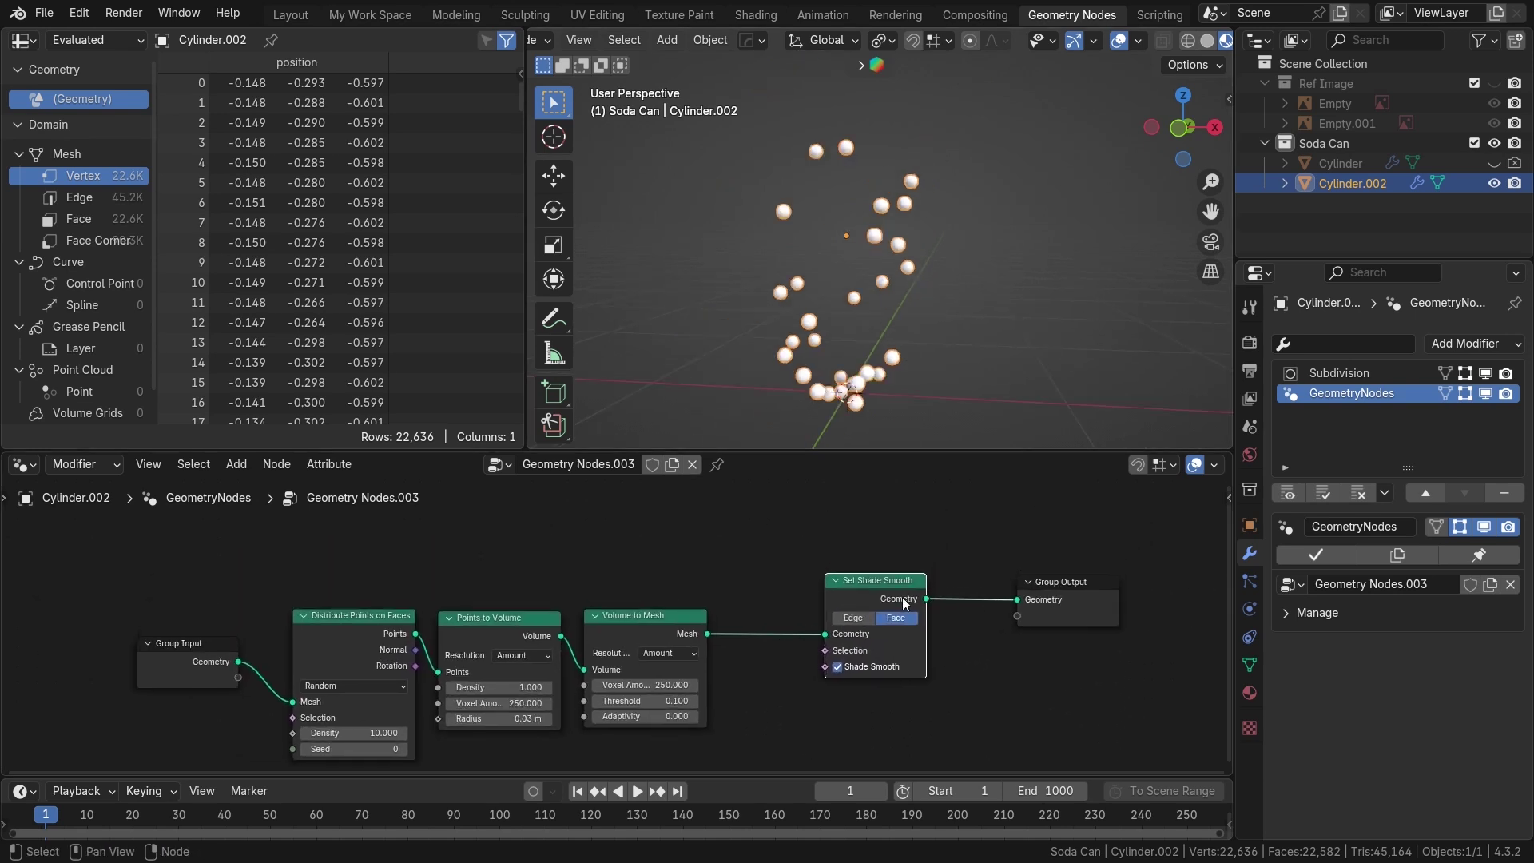
left_click_drag(876, 580, 819, 600)
left_click_drag(1046, 584, 1059, 549)
left_click_drag(188, 639, 147, 547)
scroll(471, 545, "down", 1)
middle_click_drag(611, 509, 591, 543)
middle_click_drag(799, 366, 831, 312)
scroll(422, 523, "up", 1)
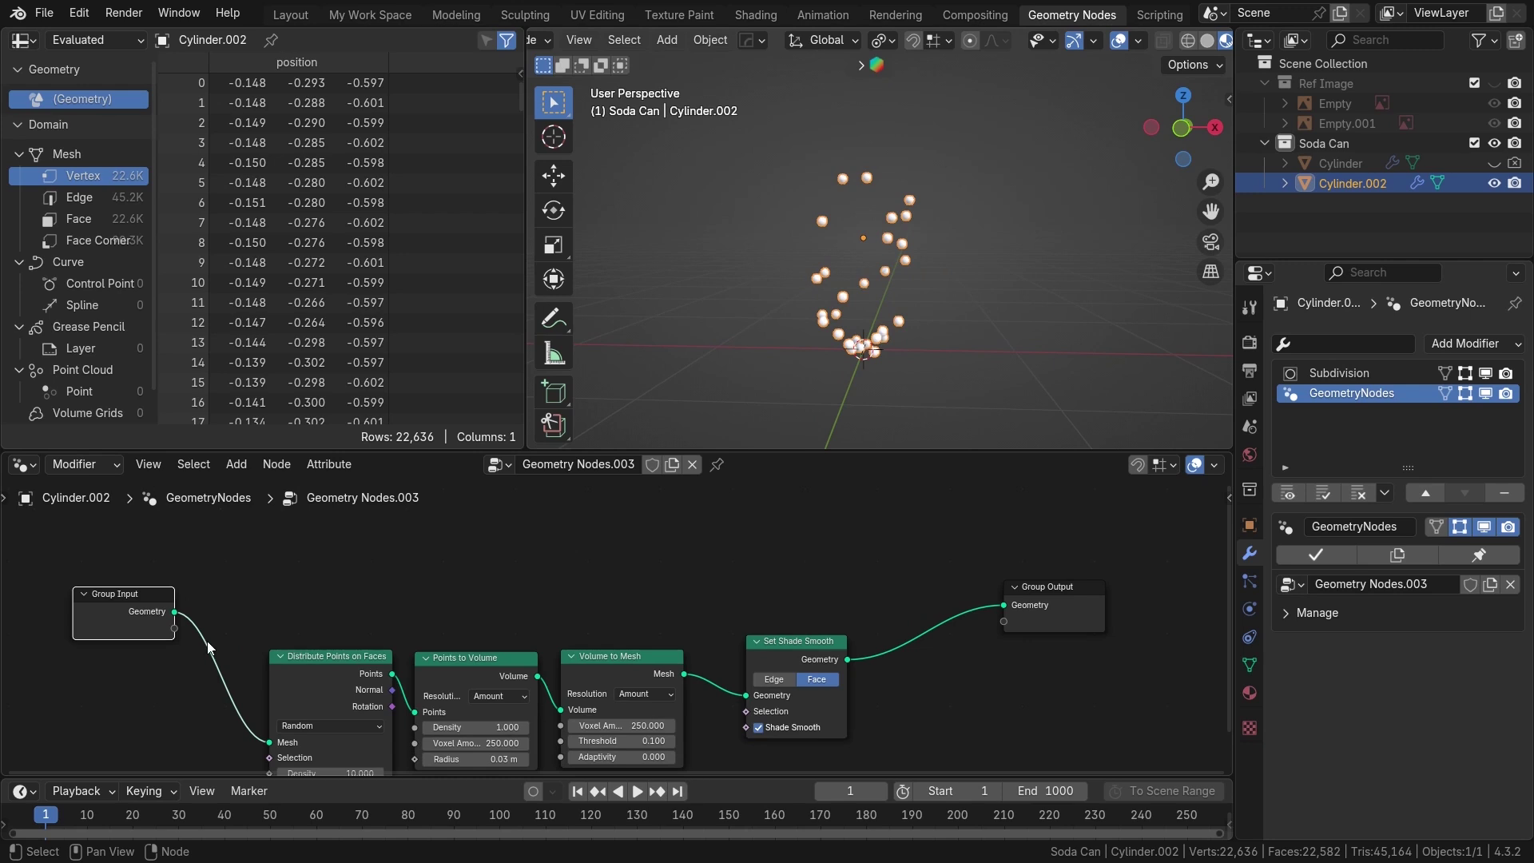
Add a Join Geometry node fed by Group Input's geometry and place it above the Set Shade Smooth node
left_click_drag(174, 612, 853, 536)
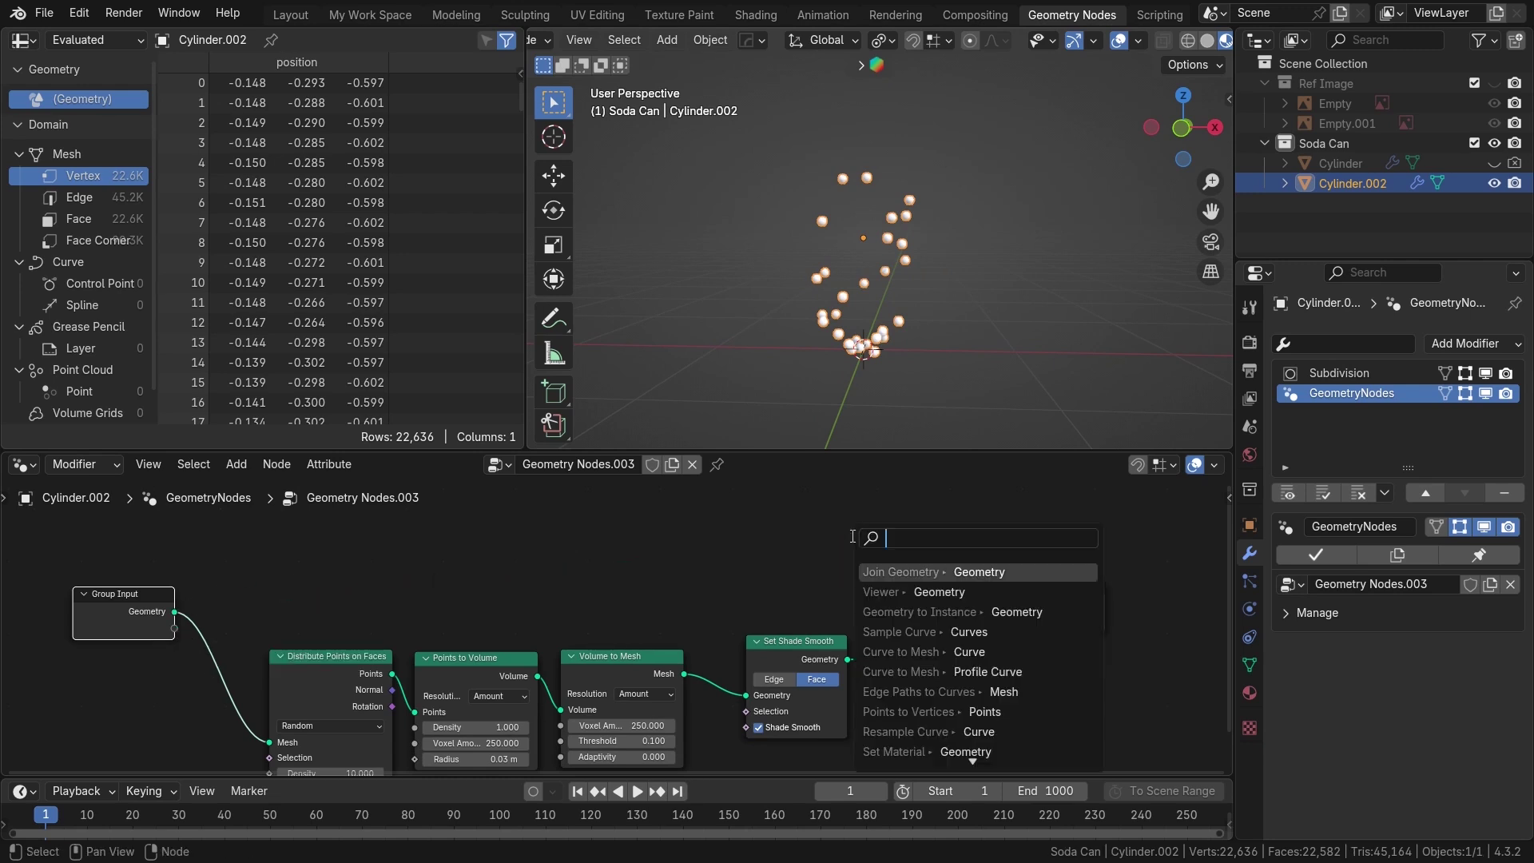
type("join")
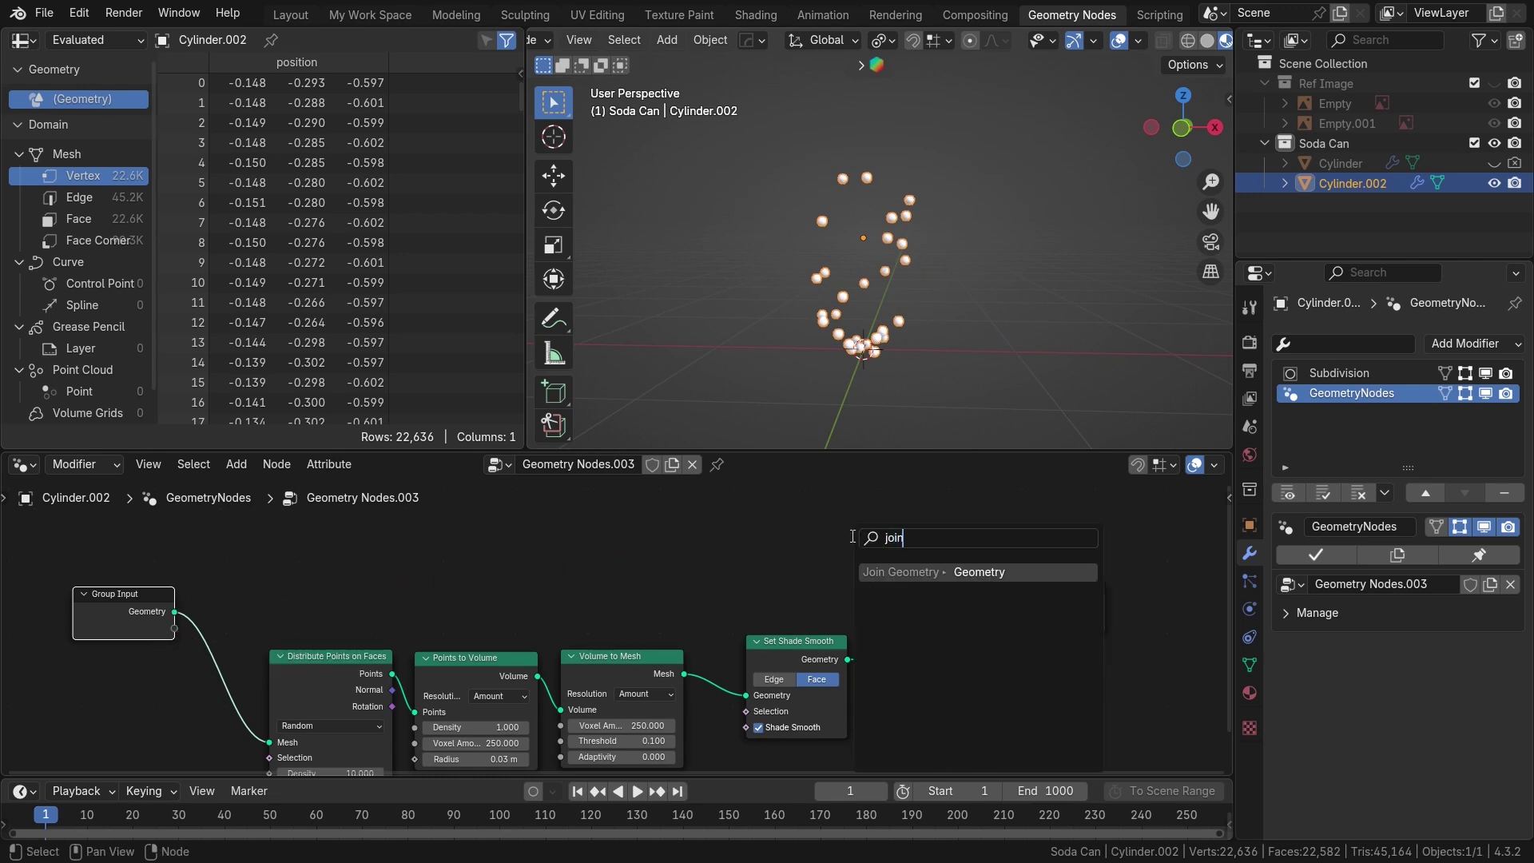
key("Return")
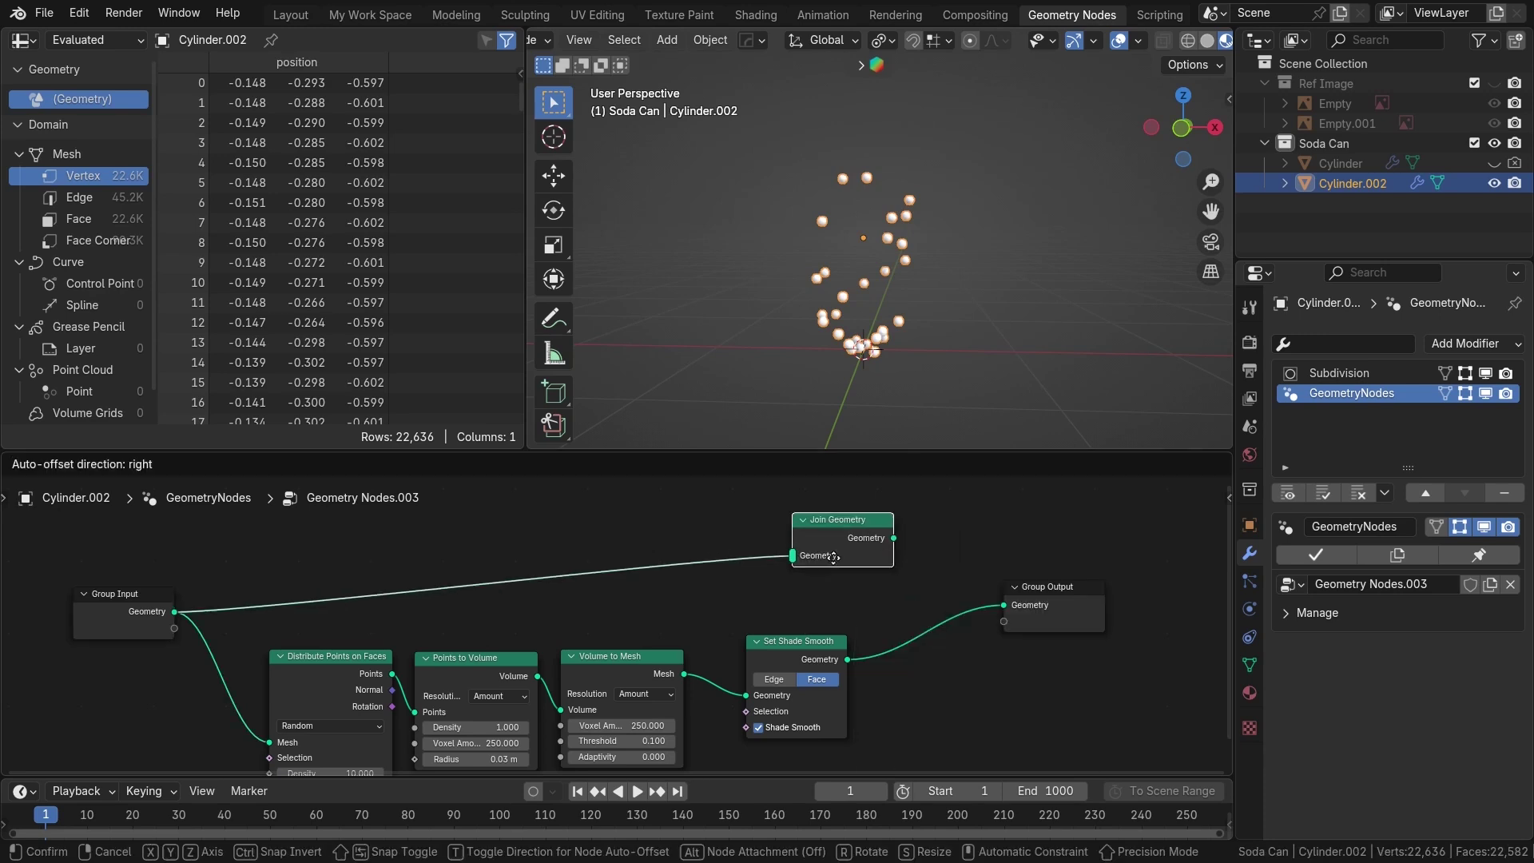
left_click(891, 567)
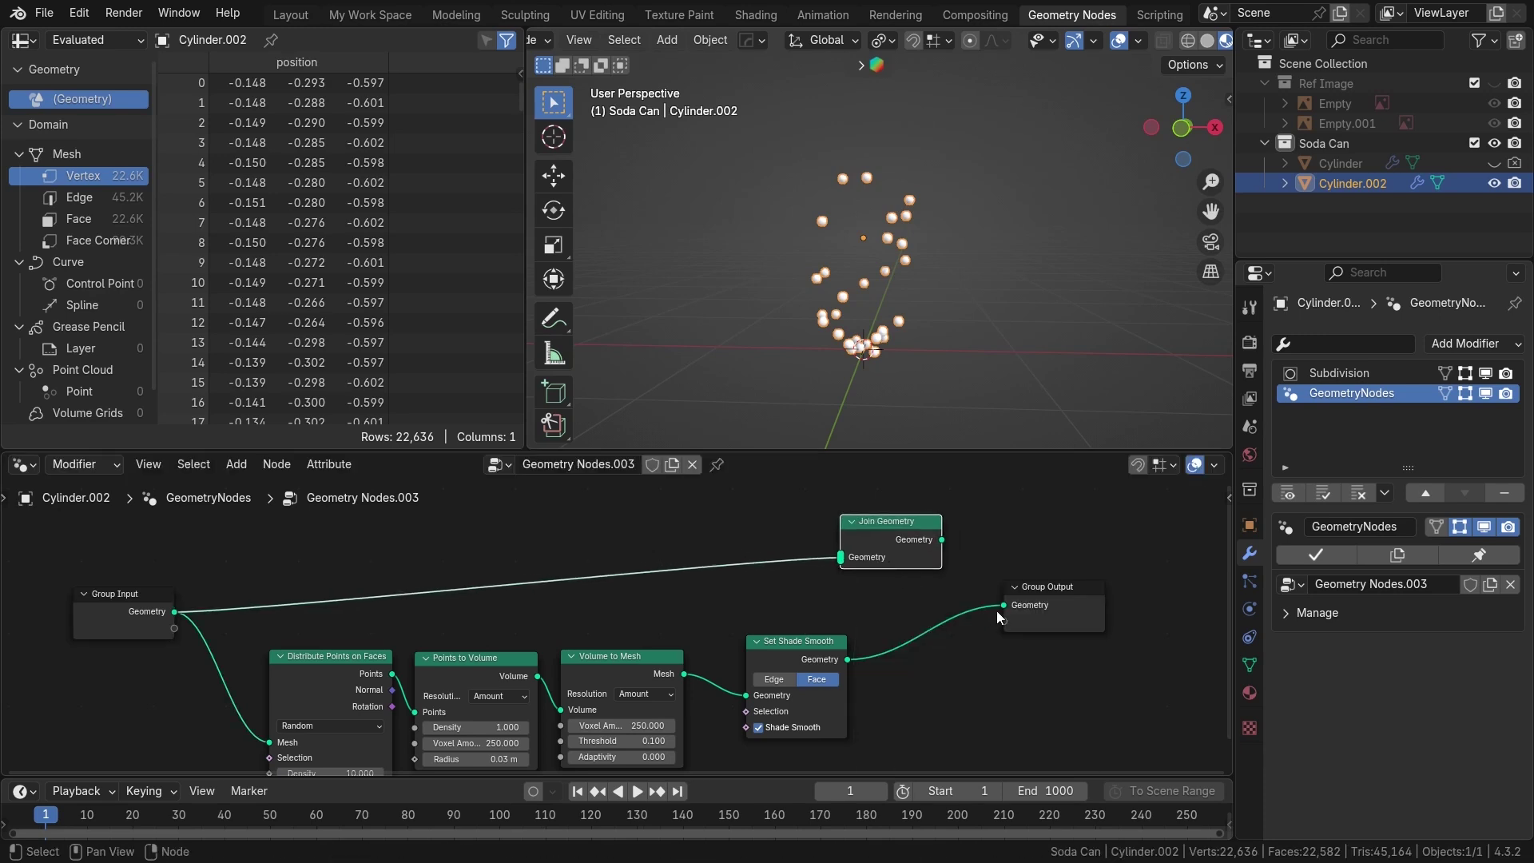
Link Set Shade Smooth into Join Geometry, connect Join Geometry to Group Output, and space the three nodes apart
left_click_drag(847, 660, 840, 558)
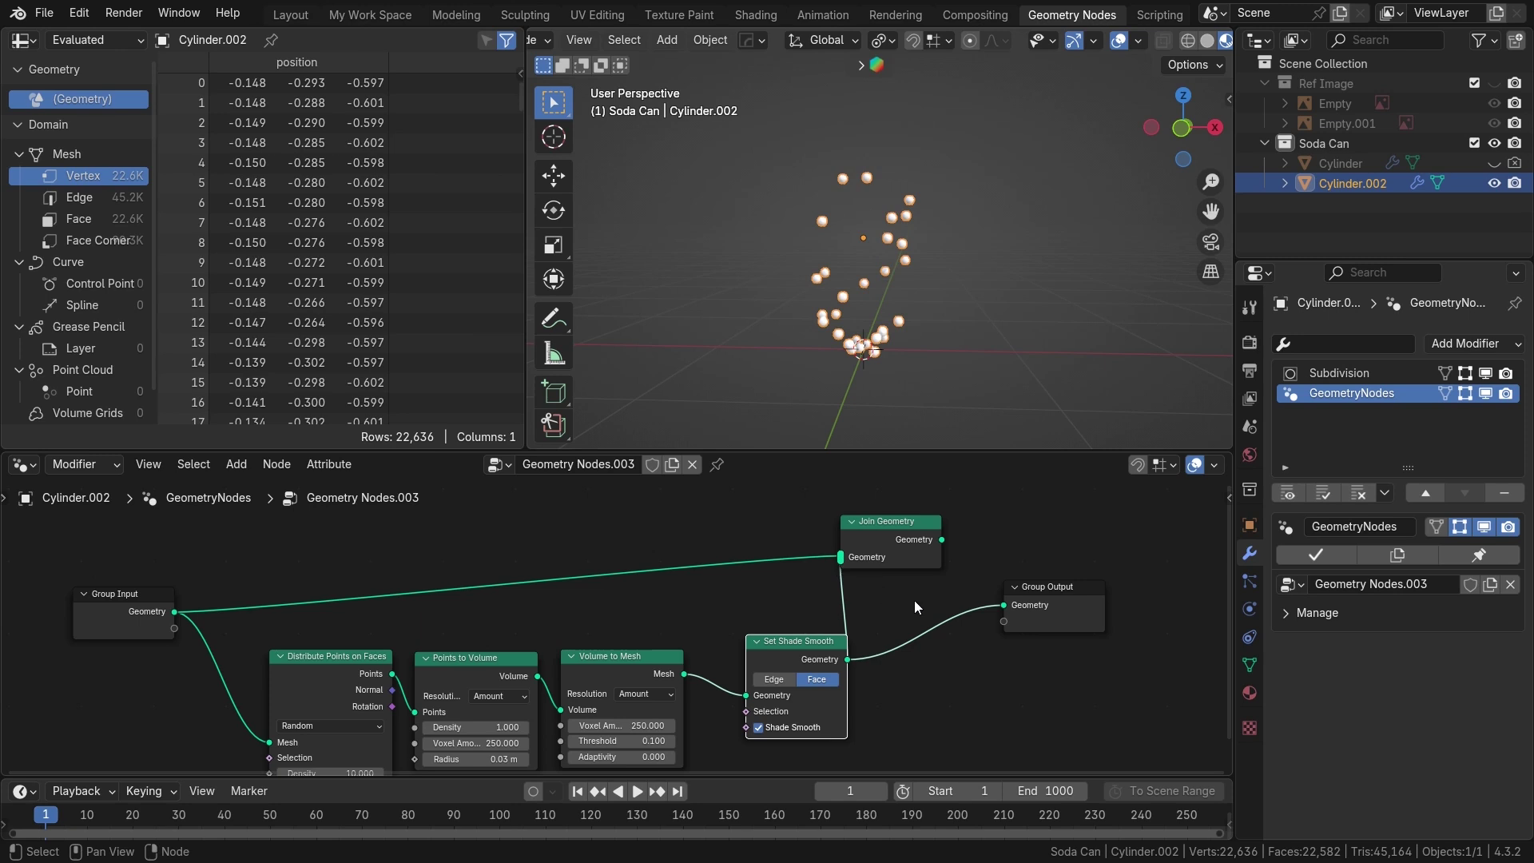
left_click_drag(943, 540, 1004, 606)
left_click_drag(806, 652, 778, 652)
left_click(899, 525)
left_click_drag(897, 527, 897, 548)
left_click_drag(1021, 590, 1059, 579)
Examine the droplets' size and placement on the can from several sides
scroll(915, 296, "up", 5)
middle_click_drag(916, 296, 847, 321)
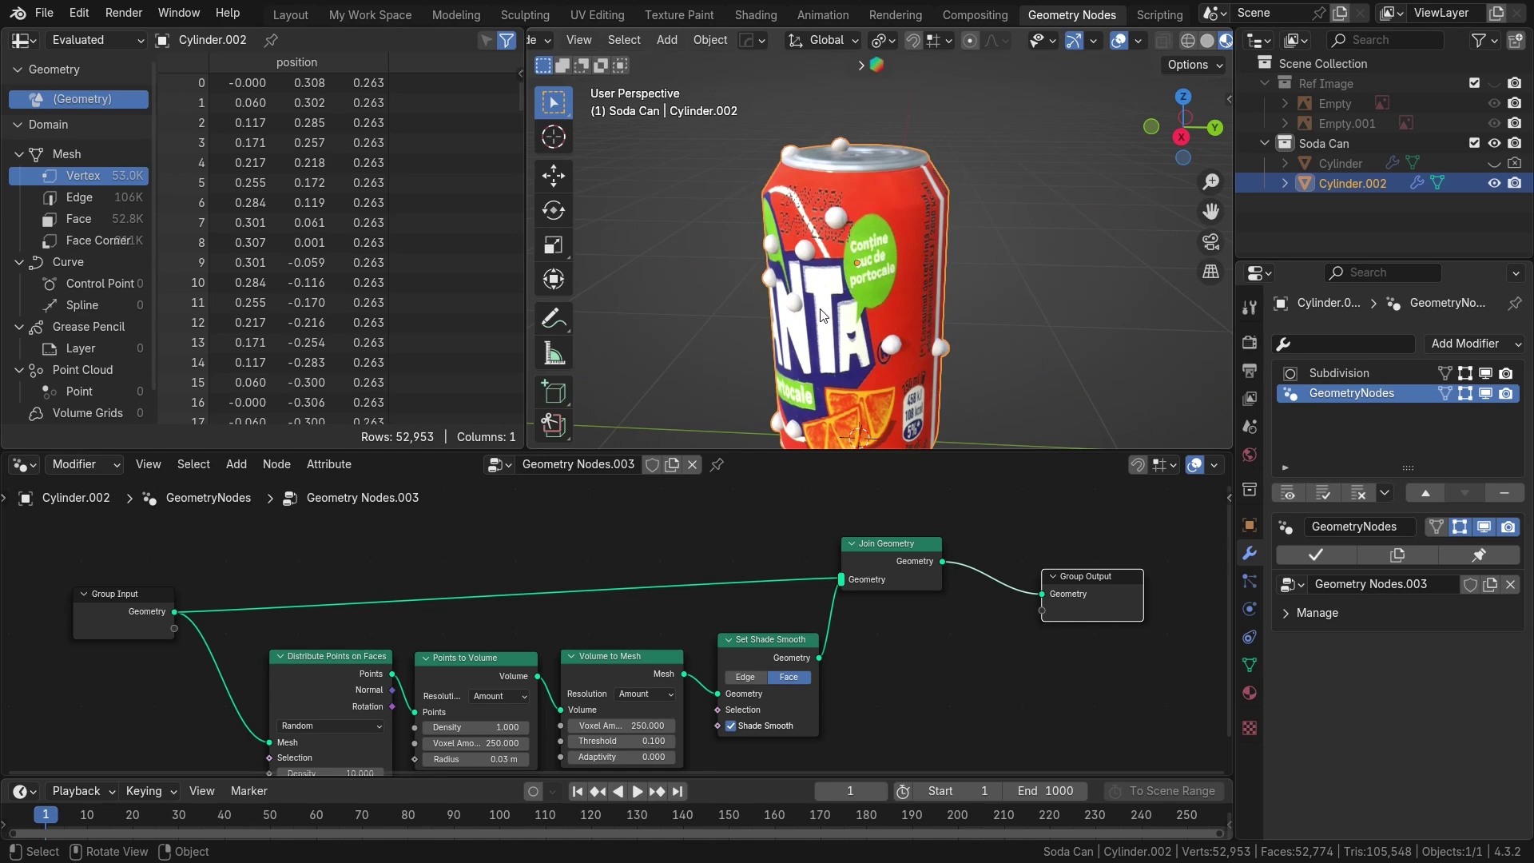
middle_click_drag(801, 212, 552, 191)
middle_click_drag(799, 302, 902, 249)
scroll(919, 287, "down", 2)
scroll(901, 295, "down", 2)
scroll(911, 338, "down", 1)
middle_click_drag(911, 339, 919, 373, "shift")
scroll(919, 372, "up", 3)
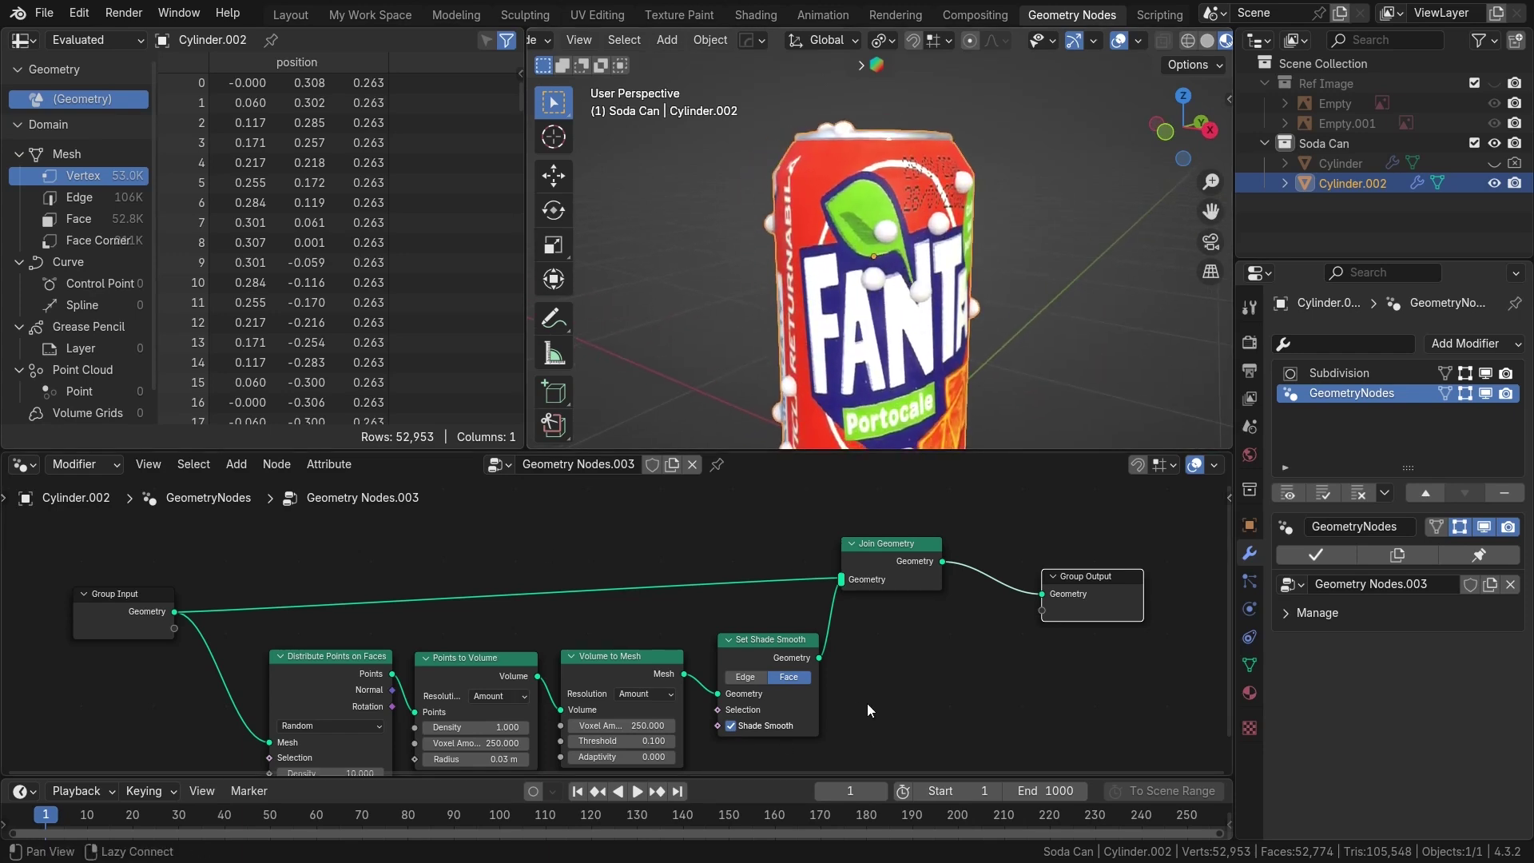
middle_click_drag(870, 711, 914, 647)
scroll(924, 356, "up", 2)
middle_click_drag(925, 356, 906, 301)
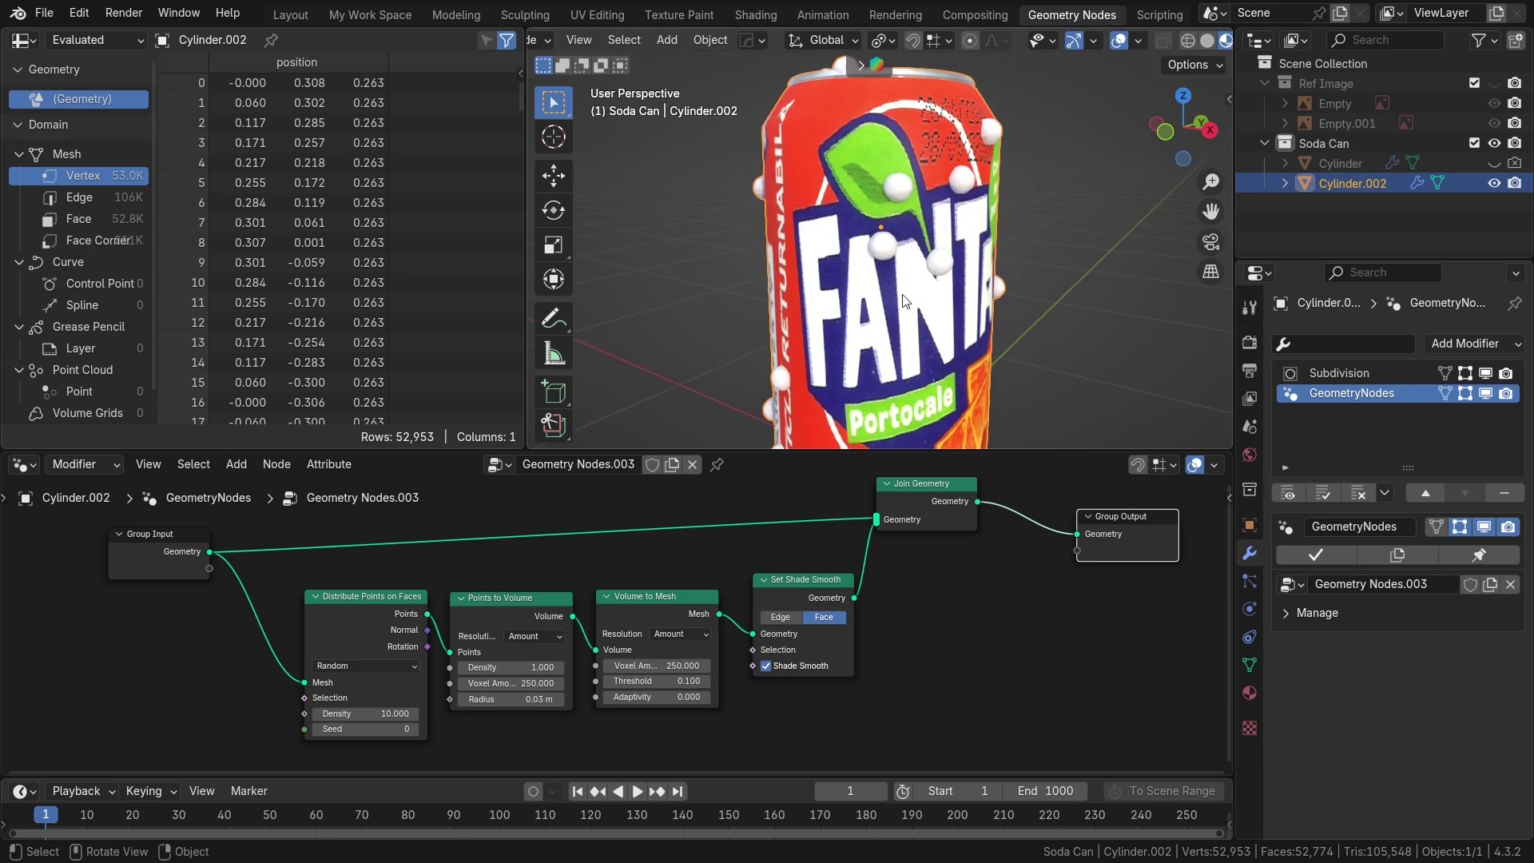
Add a Random Value node below Group Input and link its Value to the Points to Volume radius
key("shift+a")
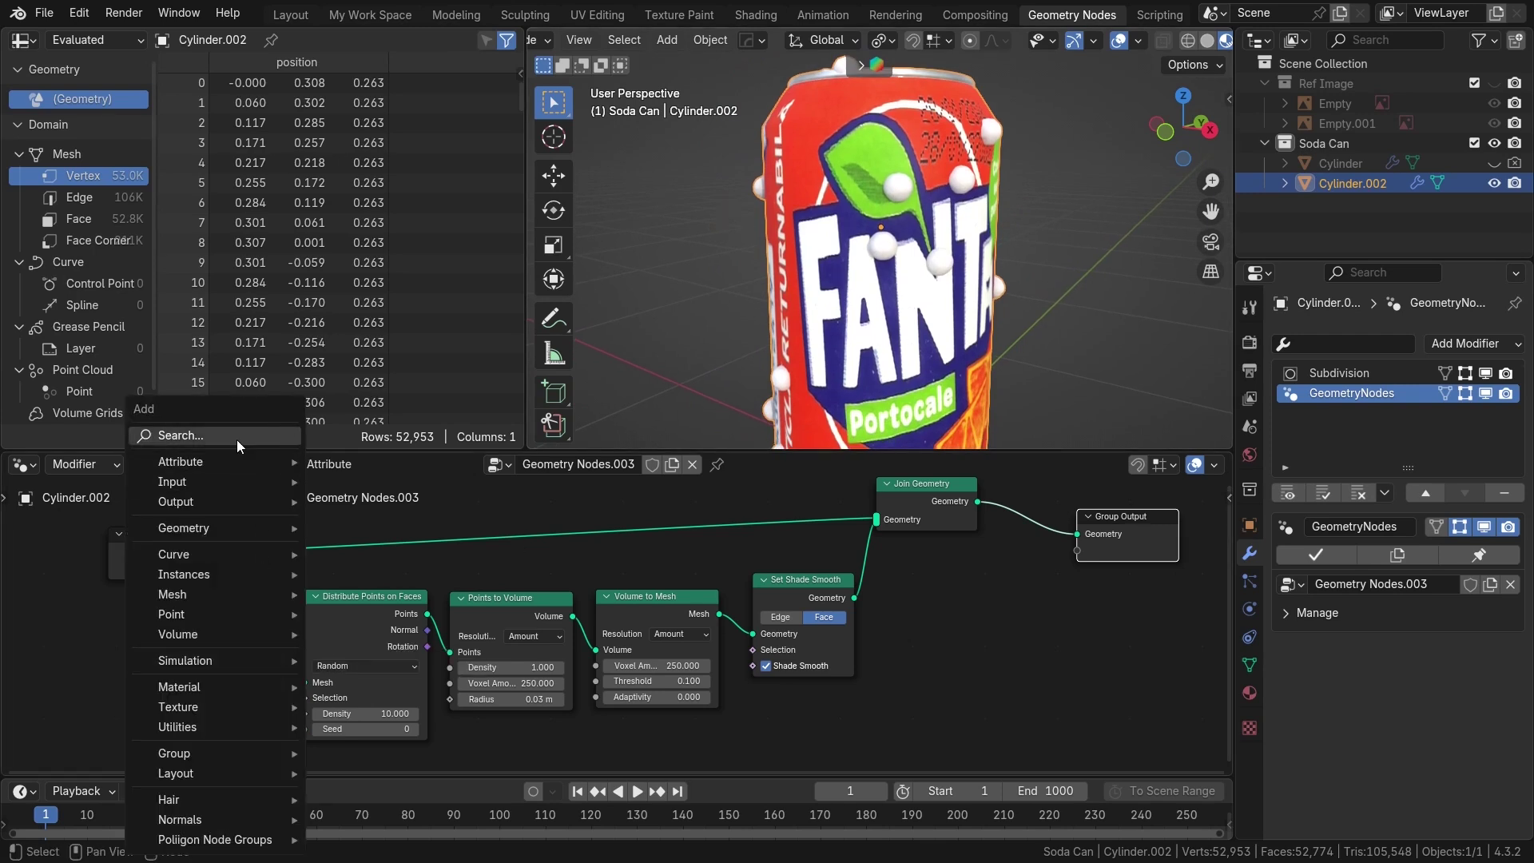
left_click(236, 439)
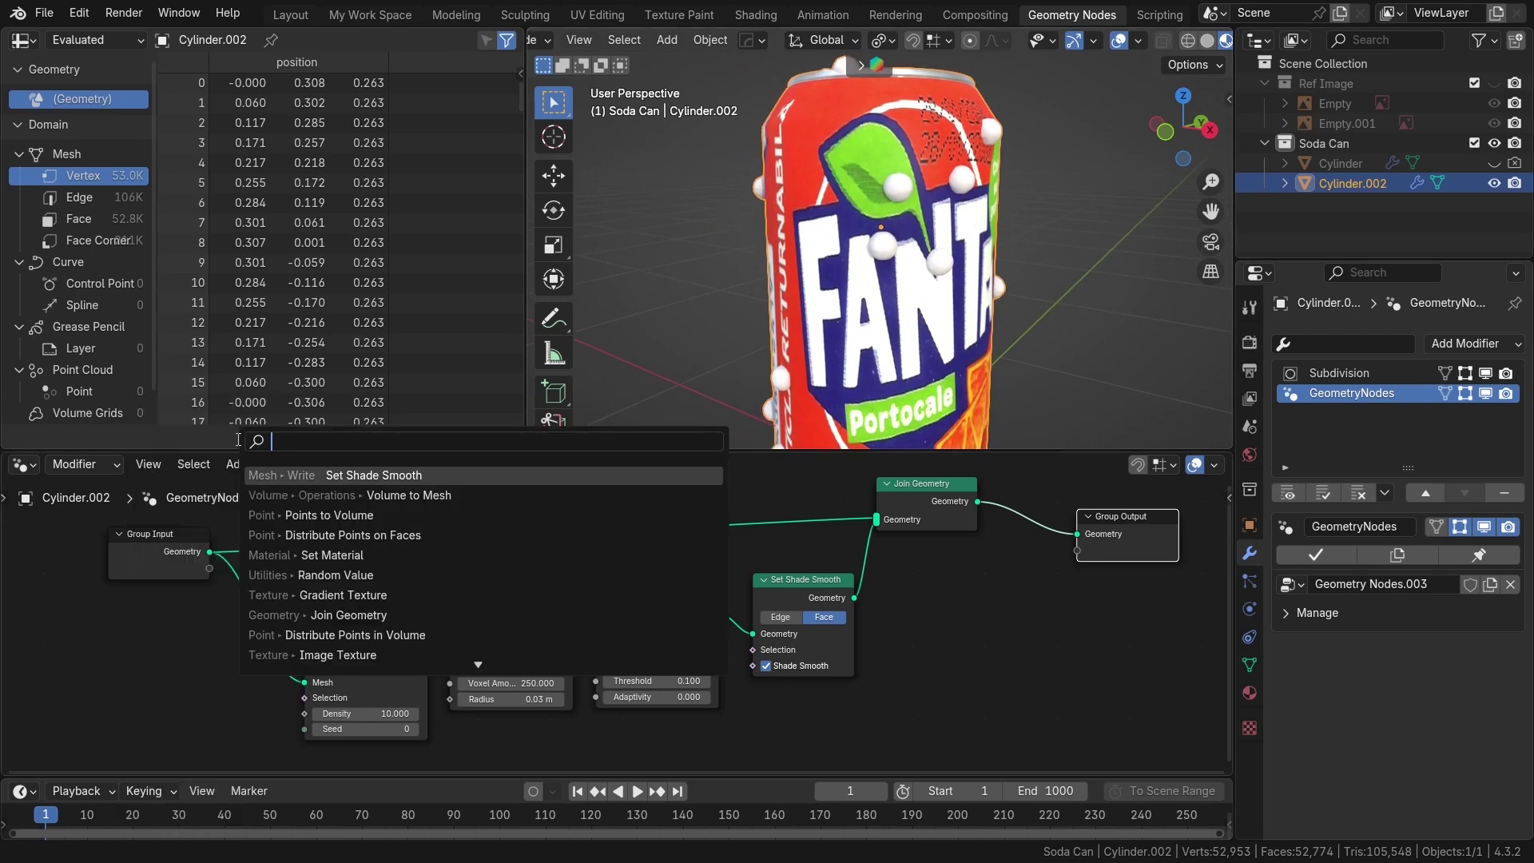
type("ra")
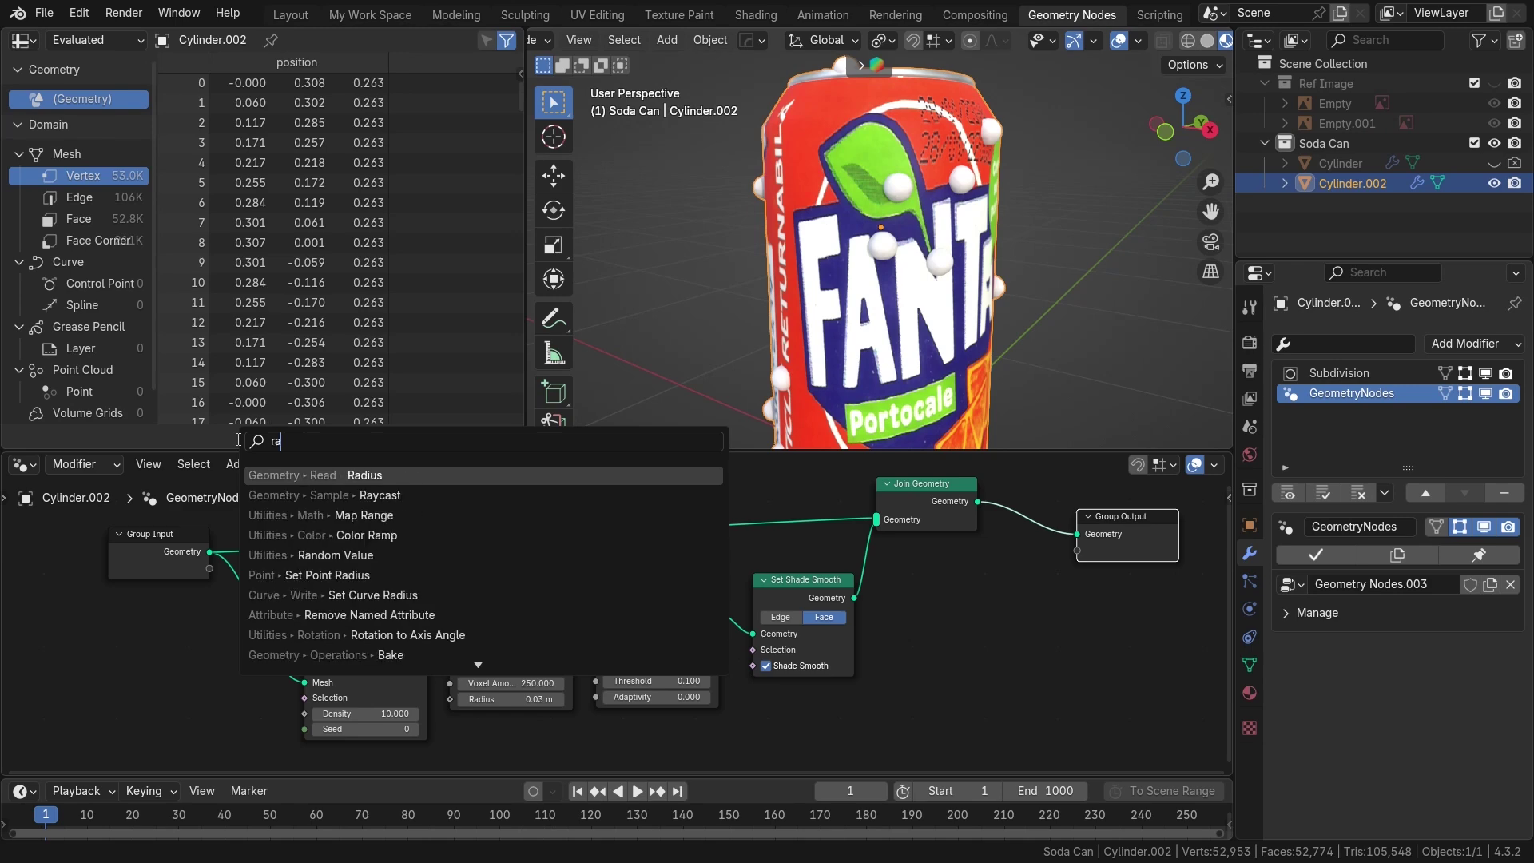
type("ndom")
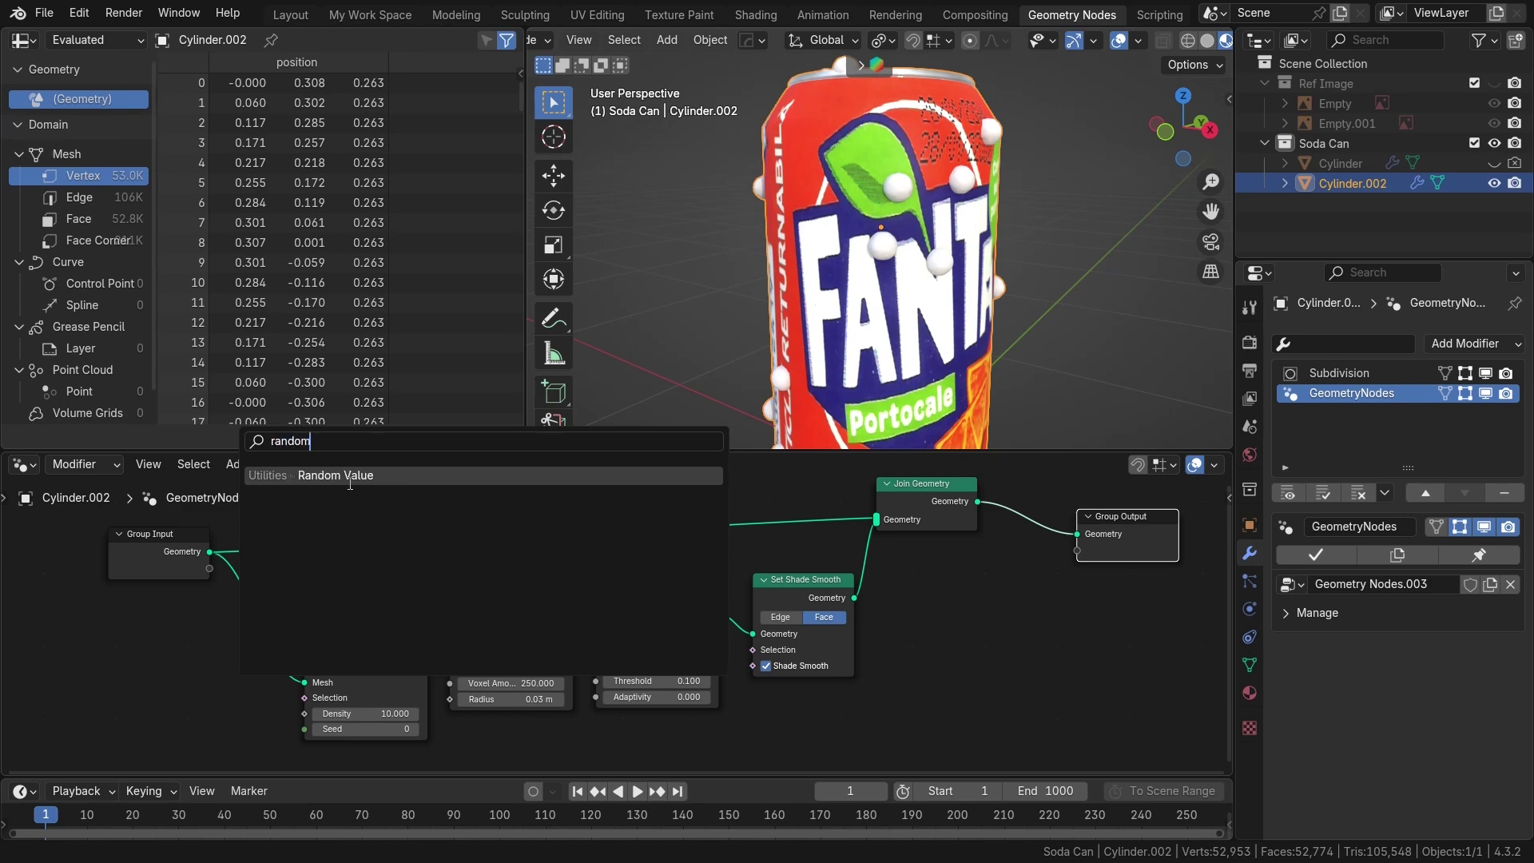
left_click(350, 475)
left_click(111, 669)
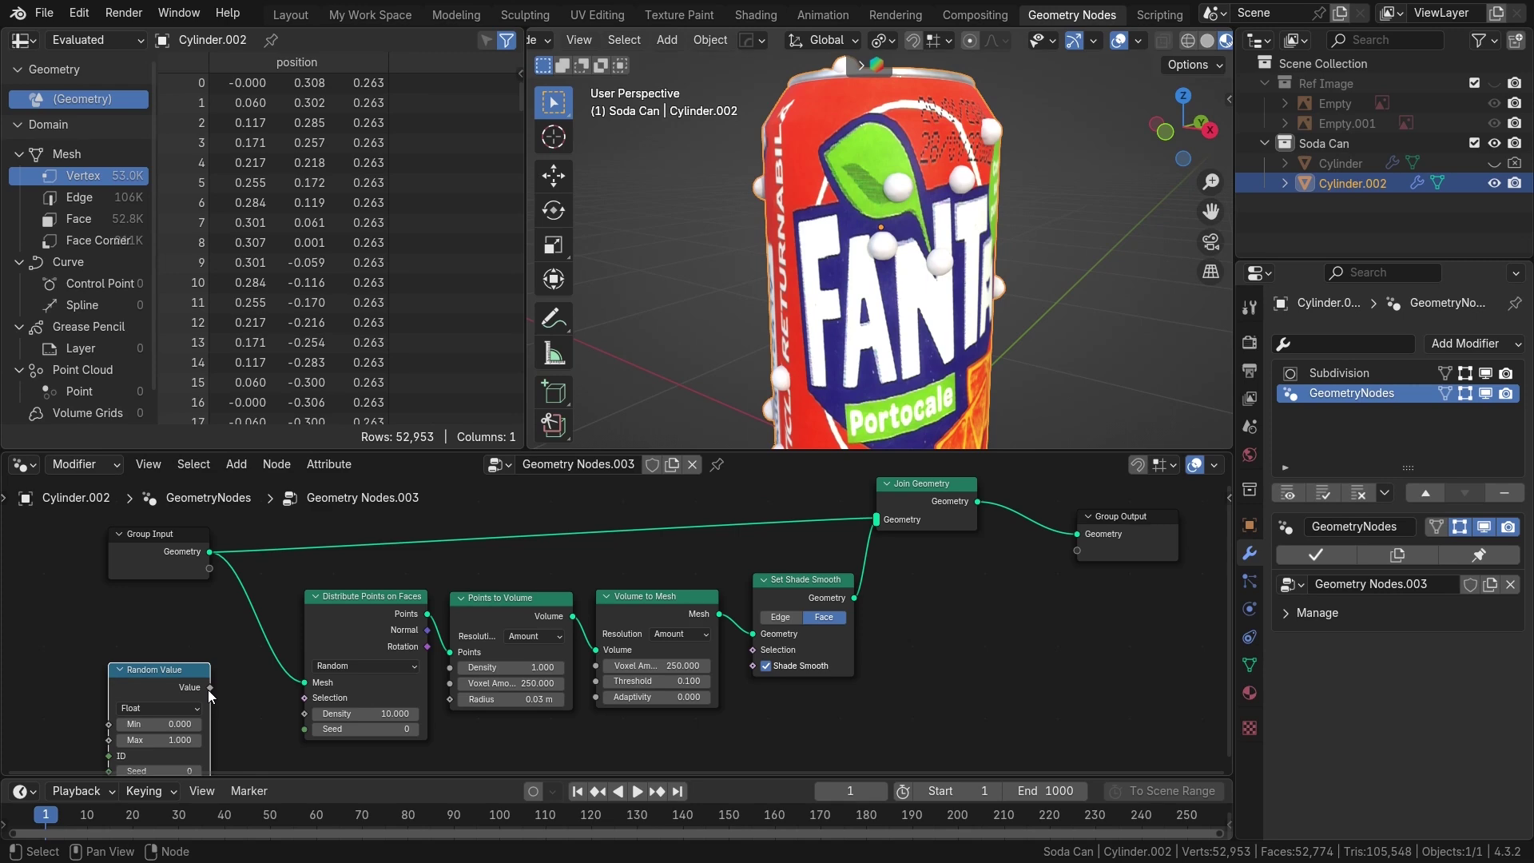
left_click_drag(210, 688, 447, 700)
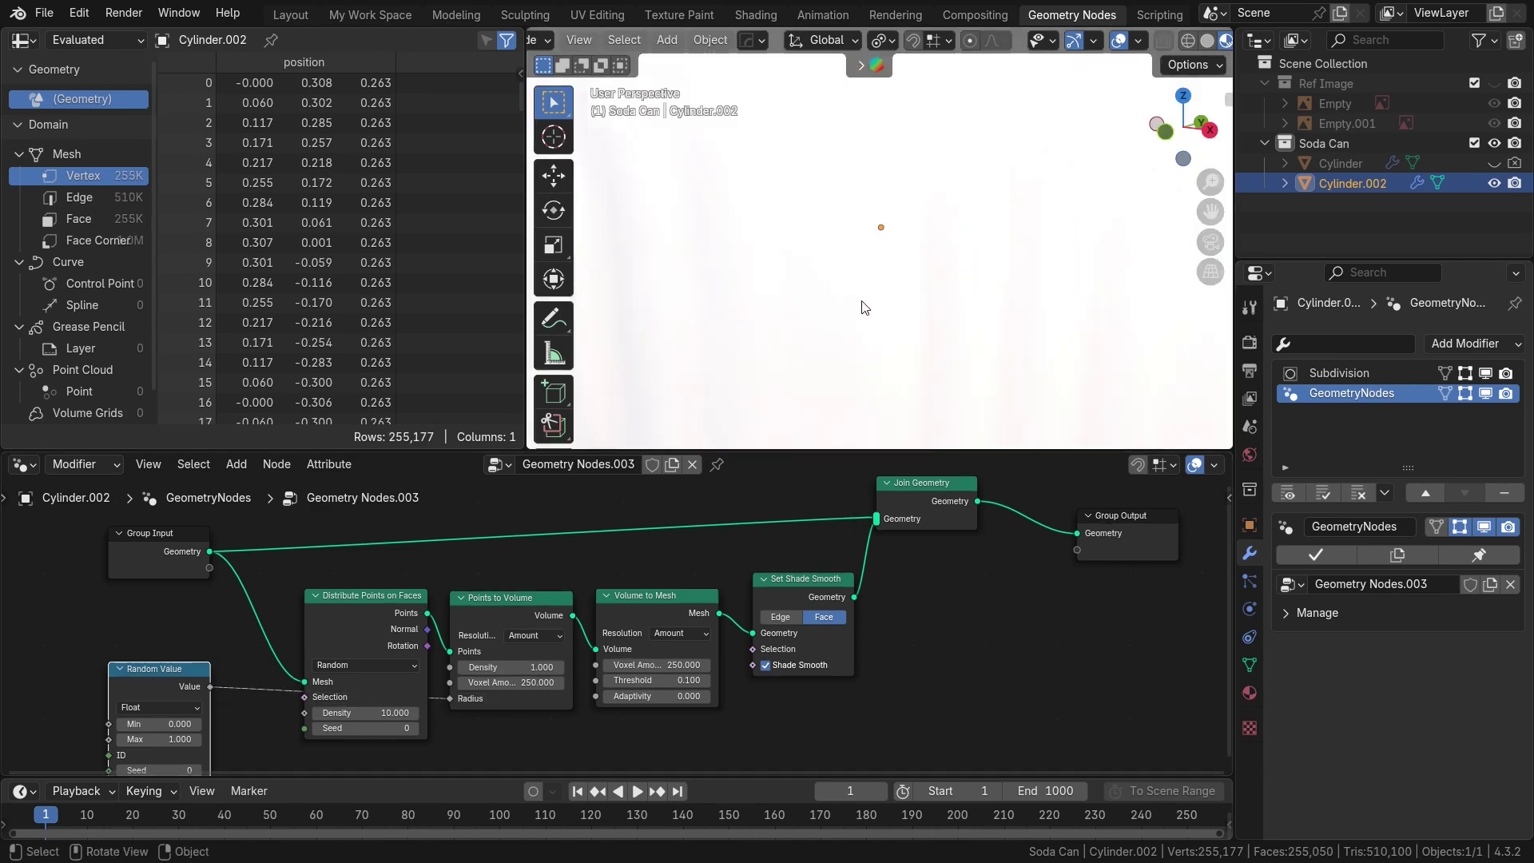
Set the Random Value node's Min to 0.03 and Max to 0.01
scroll(859, 304, "down", 8)
middle_click_drag(276, 752, 455, 665)
scroll(364, 651, "up", 2)
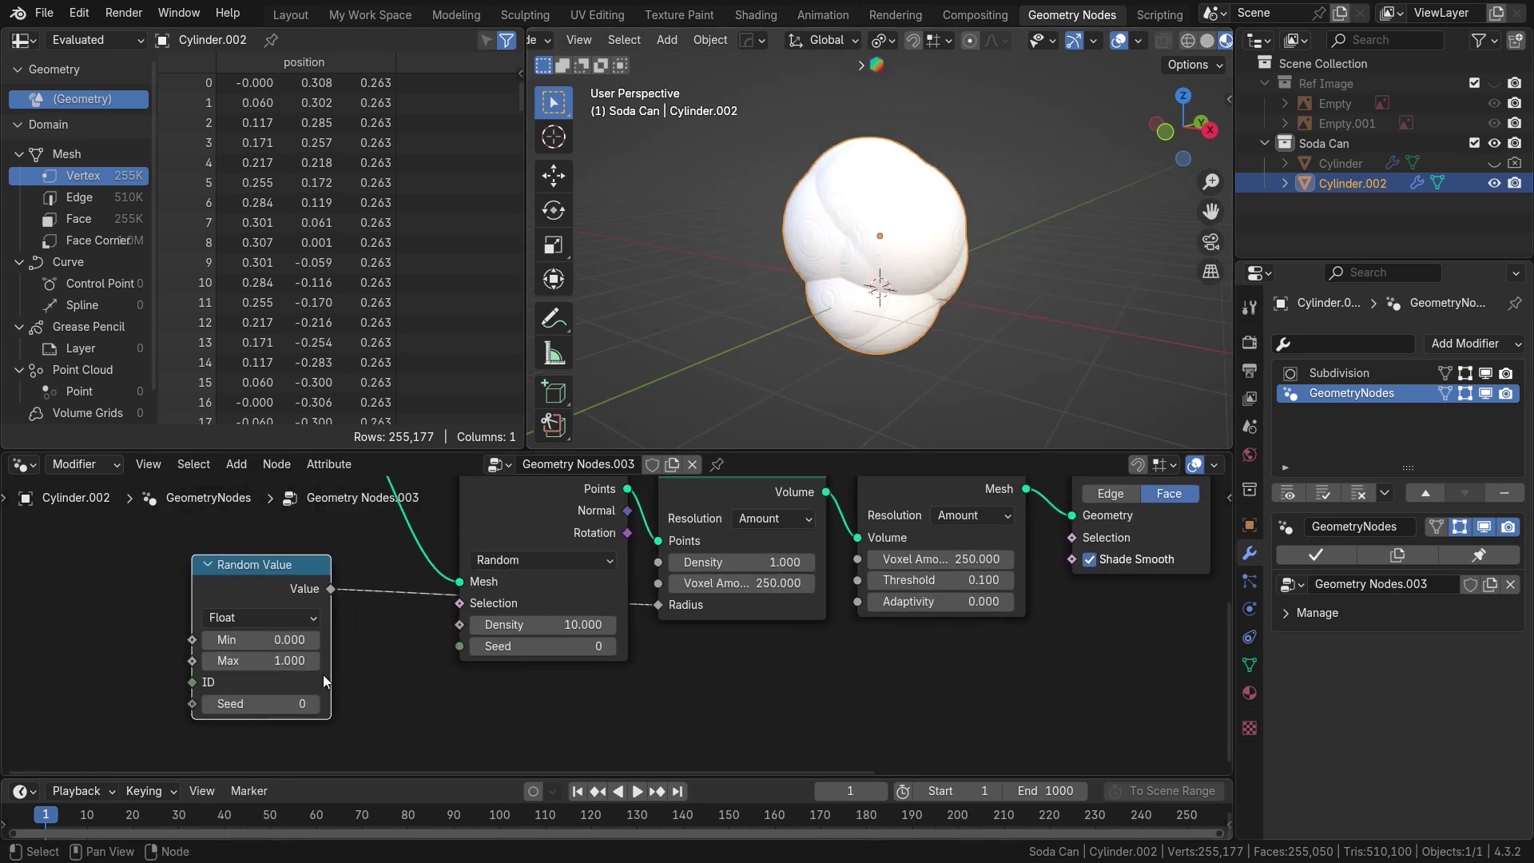
scroll(325, 681, "up", 1)
left_click(232, 640)
type("0")
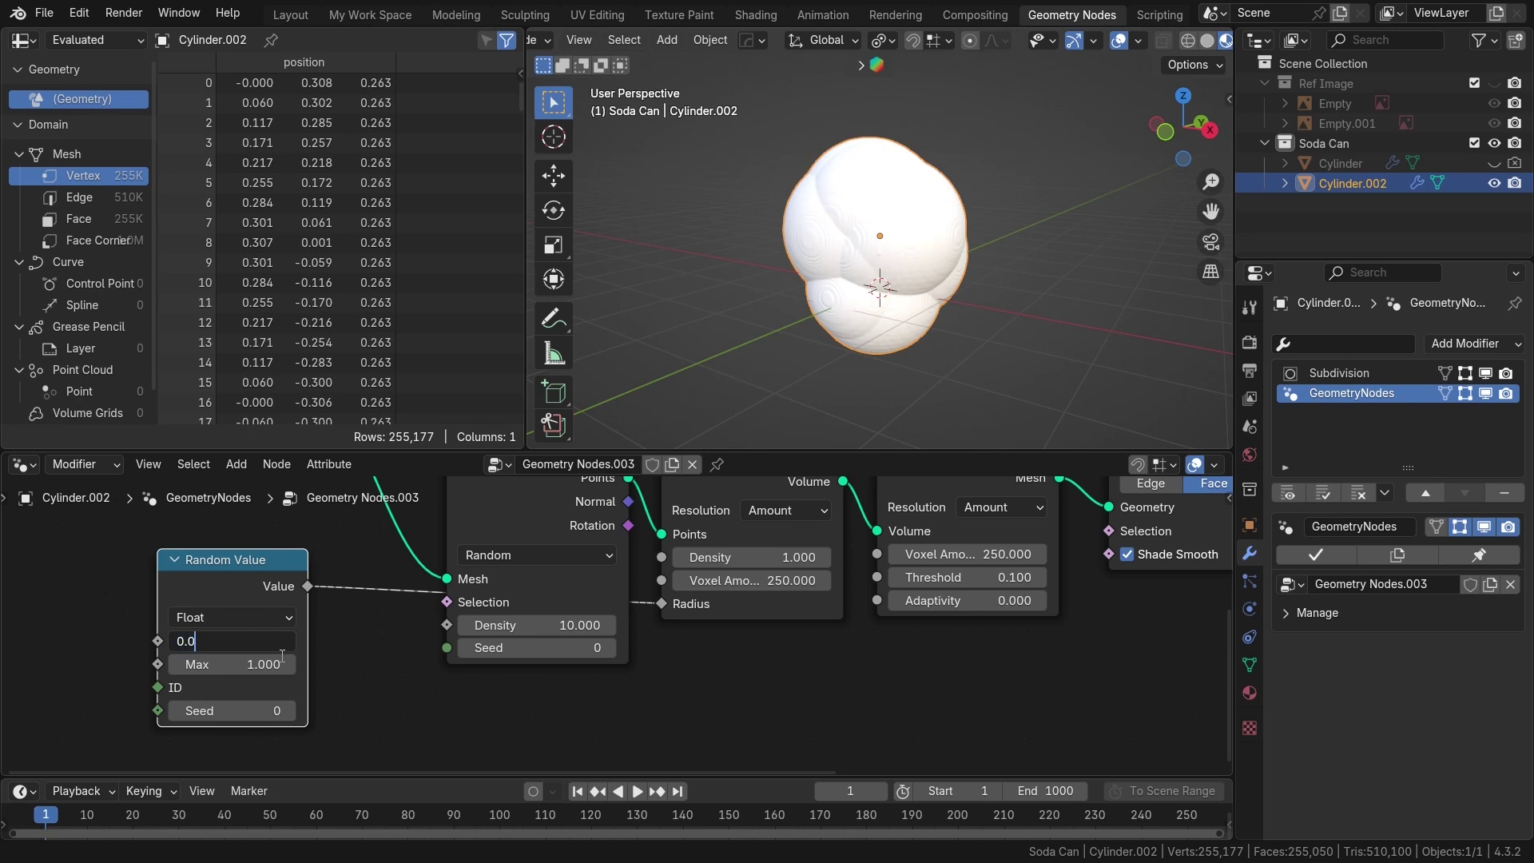
left_click(281, 661)
type("0.01")
key("Return")
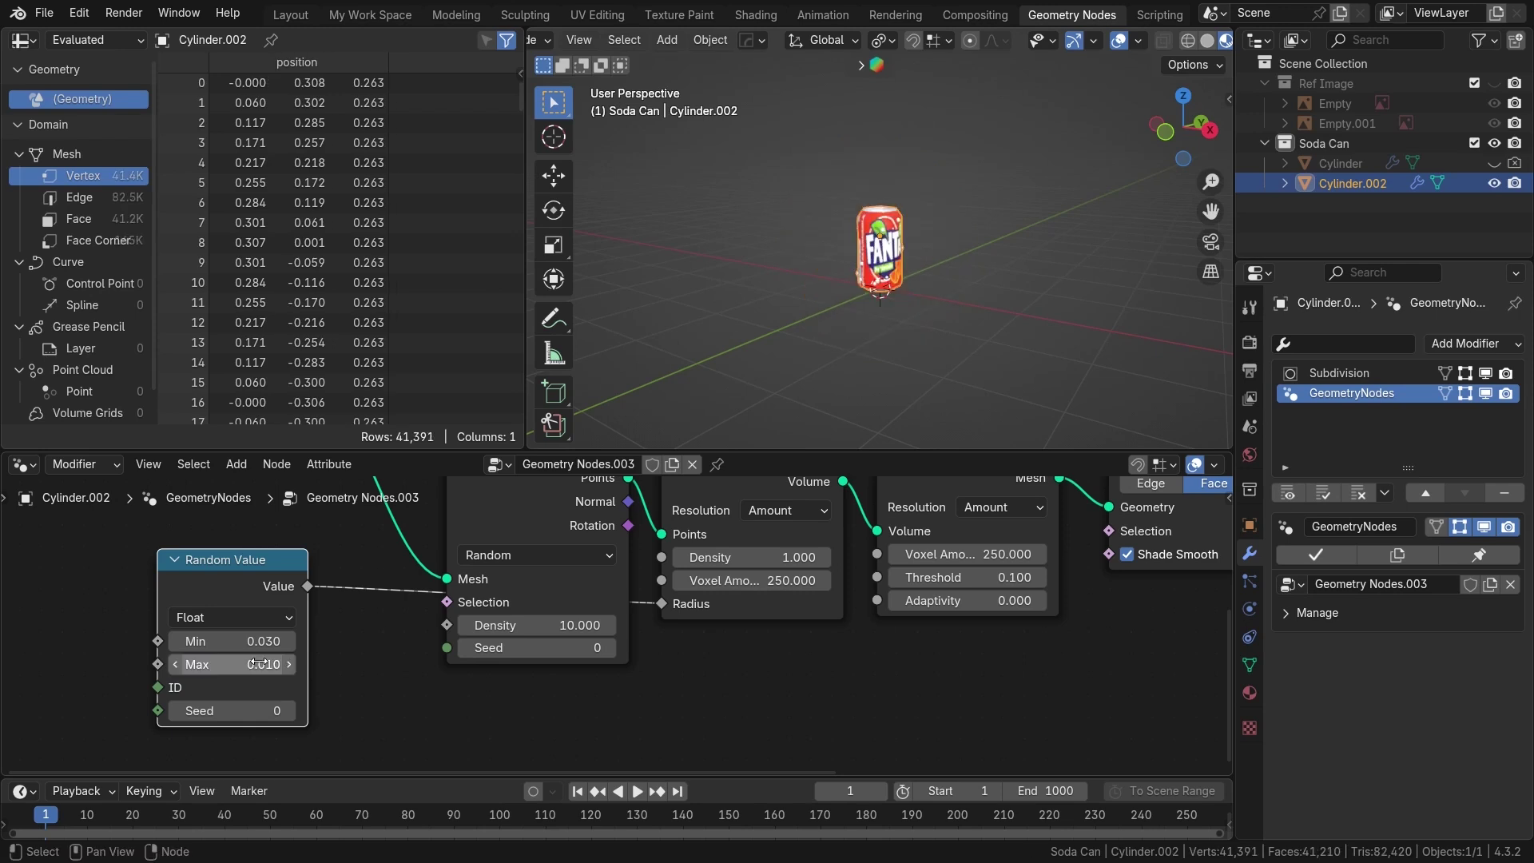
Set the Random Value node's Min to 0.02 and Max to 0.01 for smaller droplets
scroll(812, 299, "up", 6)
middle_click_drag(985, 248, 940, 265, "shift")
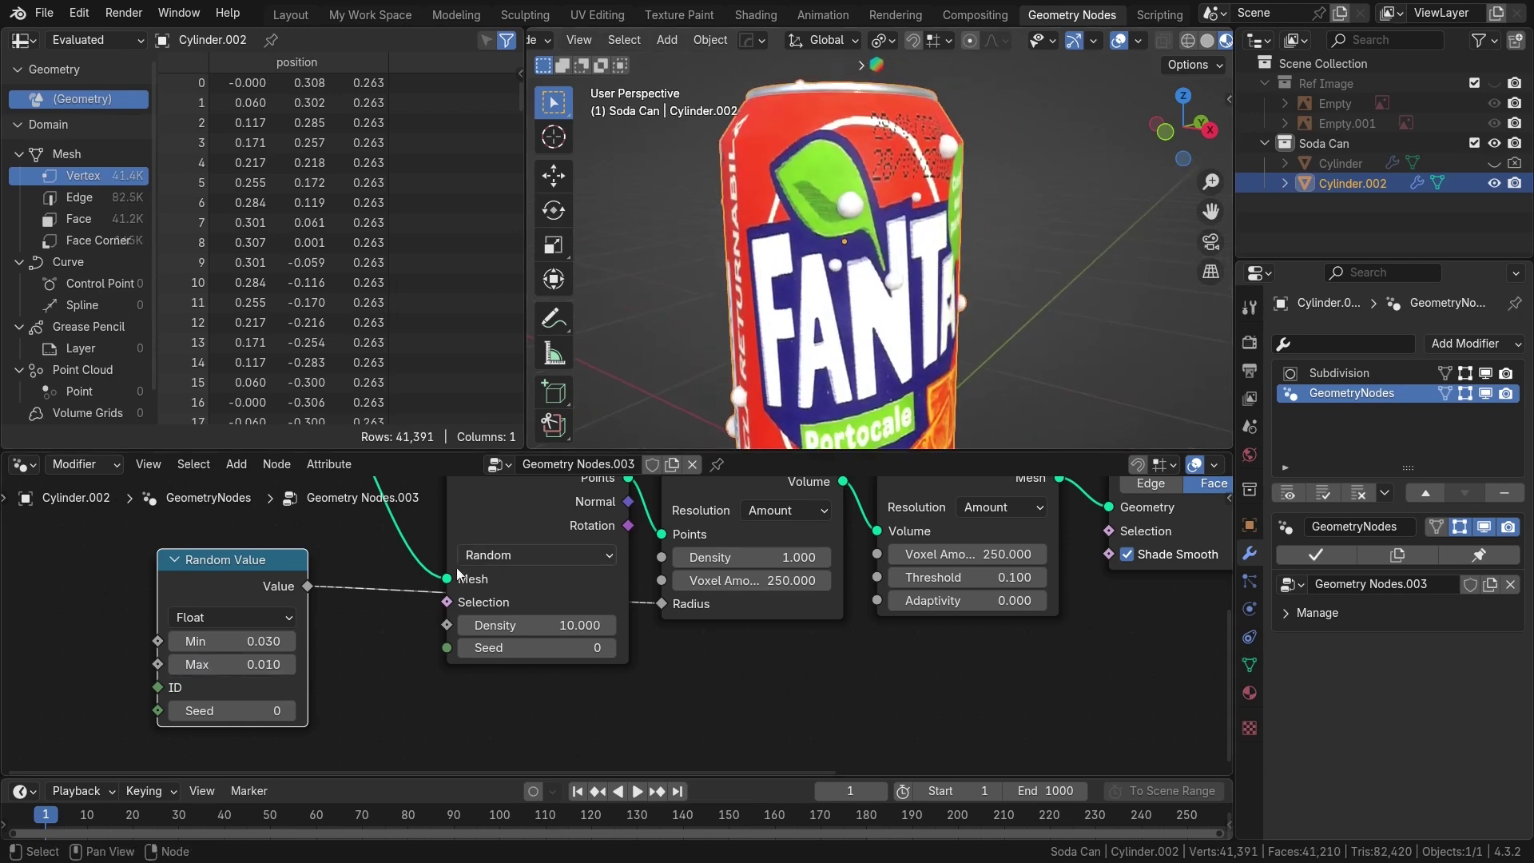
left_click(263, 642)
type("0.0")
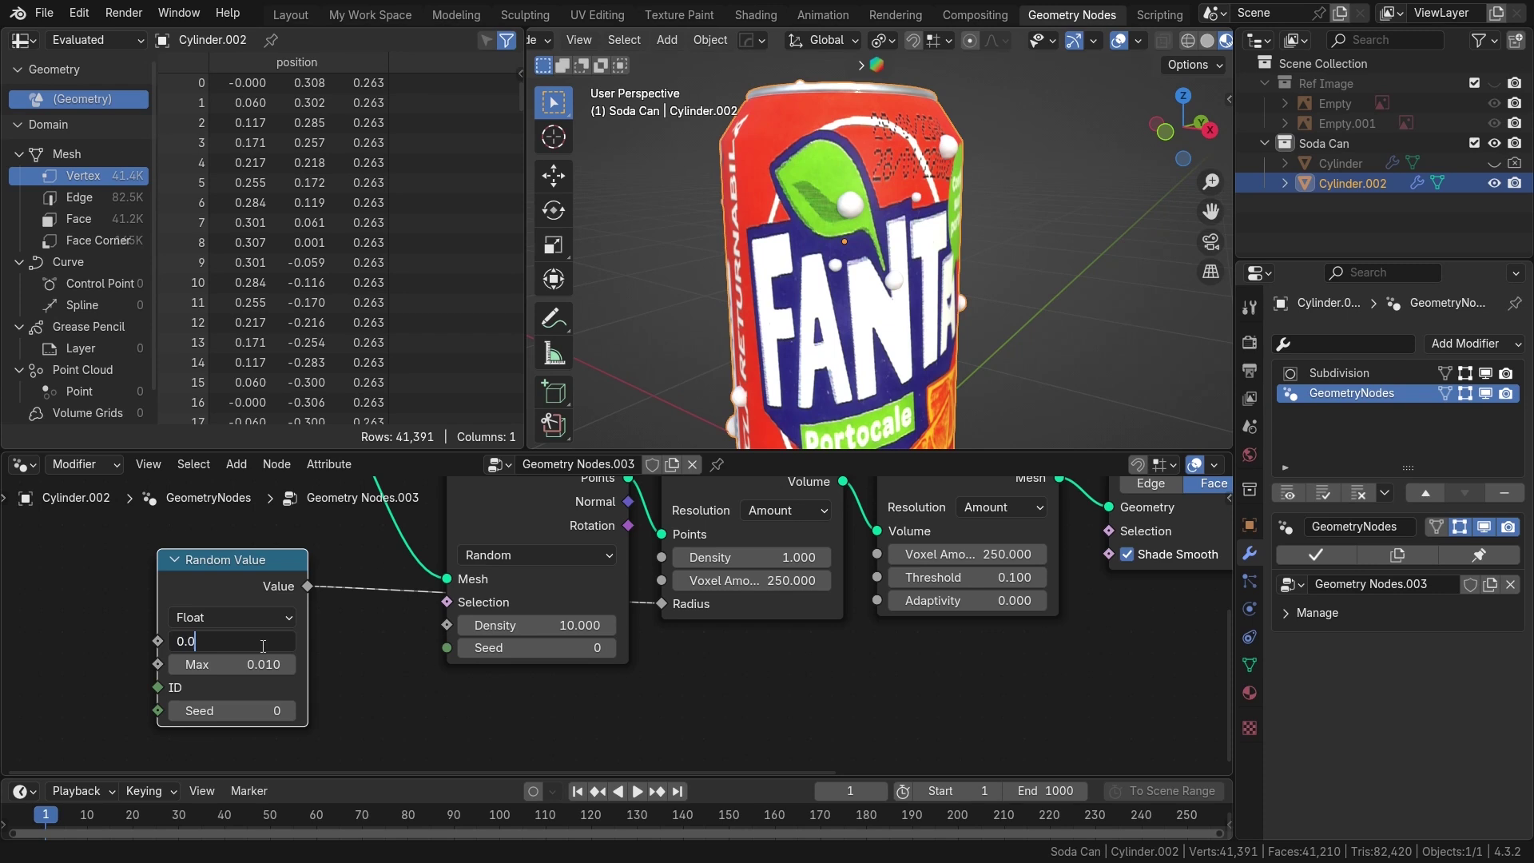
type("2")
key("Return")
left_click(254, 664)
type("0.01")
key("Return")
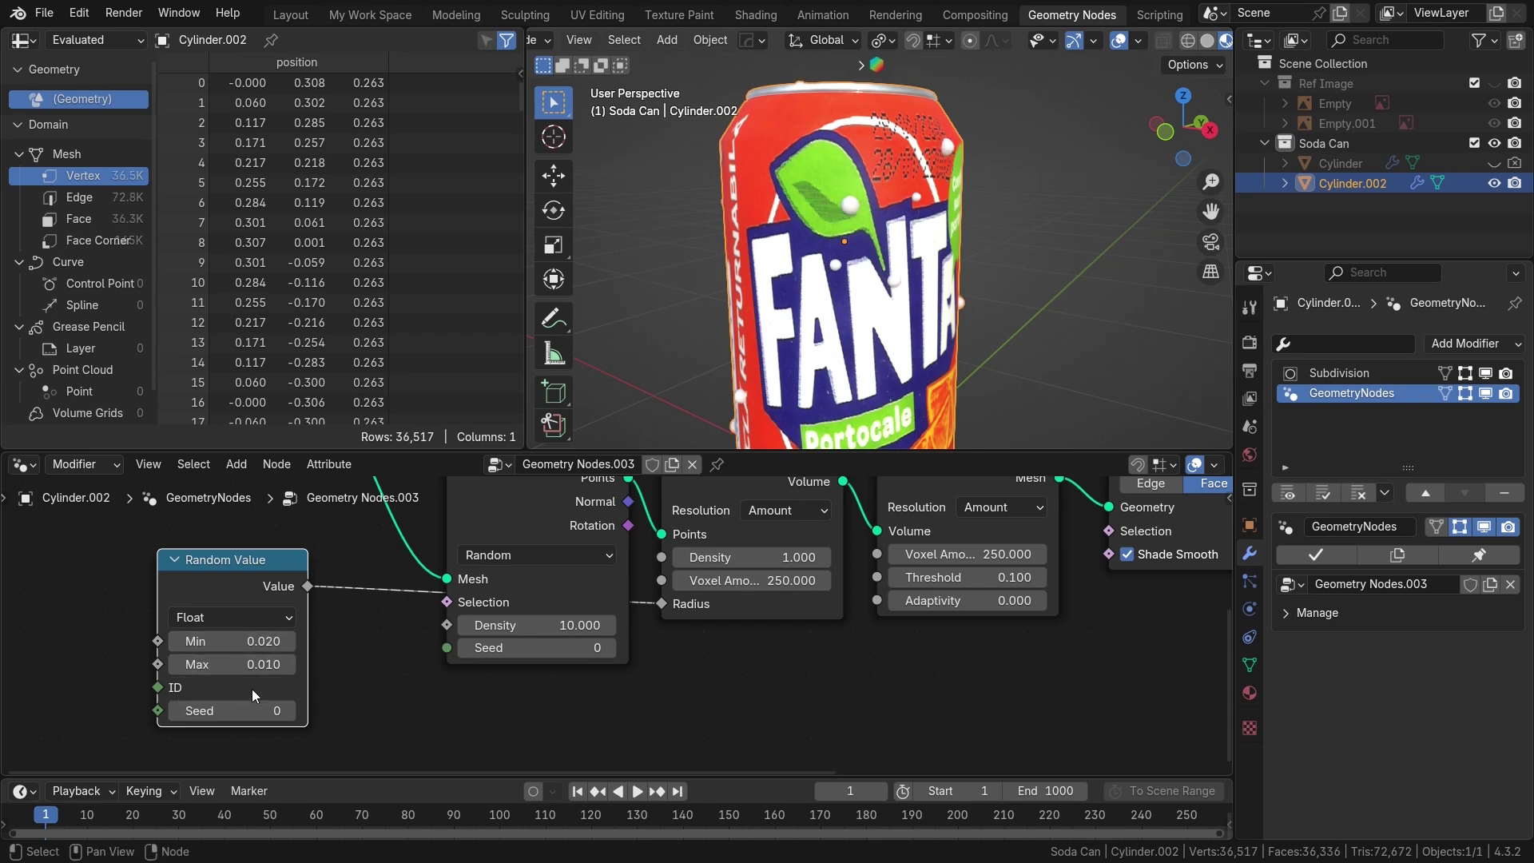
Switch the Distribute Points on Faces method to Poisson Disk
middle_click_drag(580, 665, 498, 698)
middle_click_drag(760, 659, 708, 690)
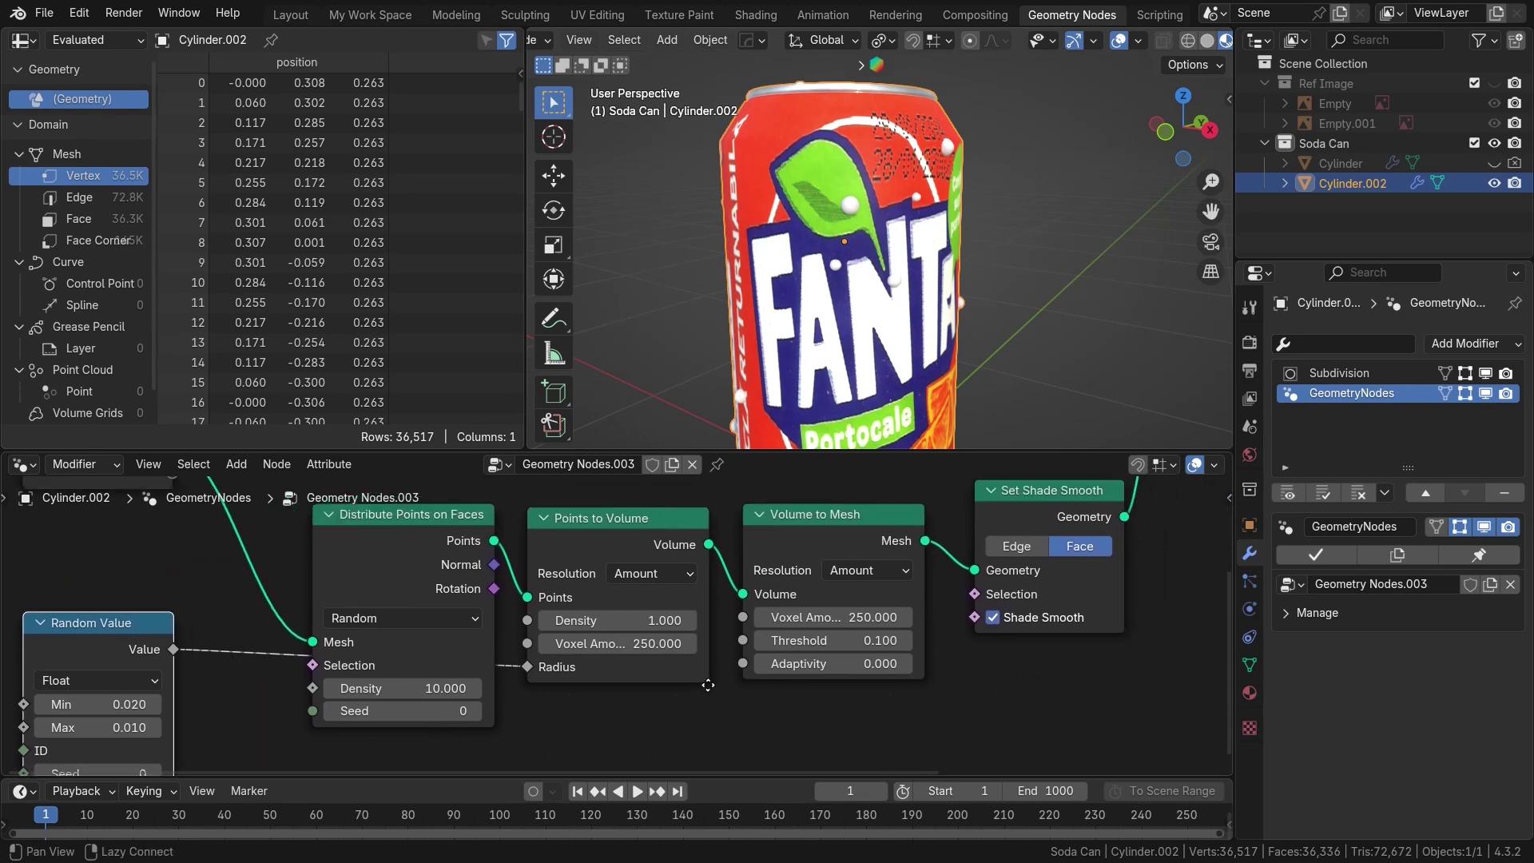
left_click(428, 616)
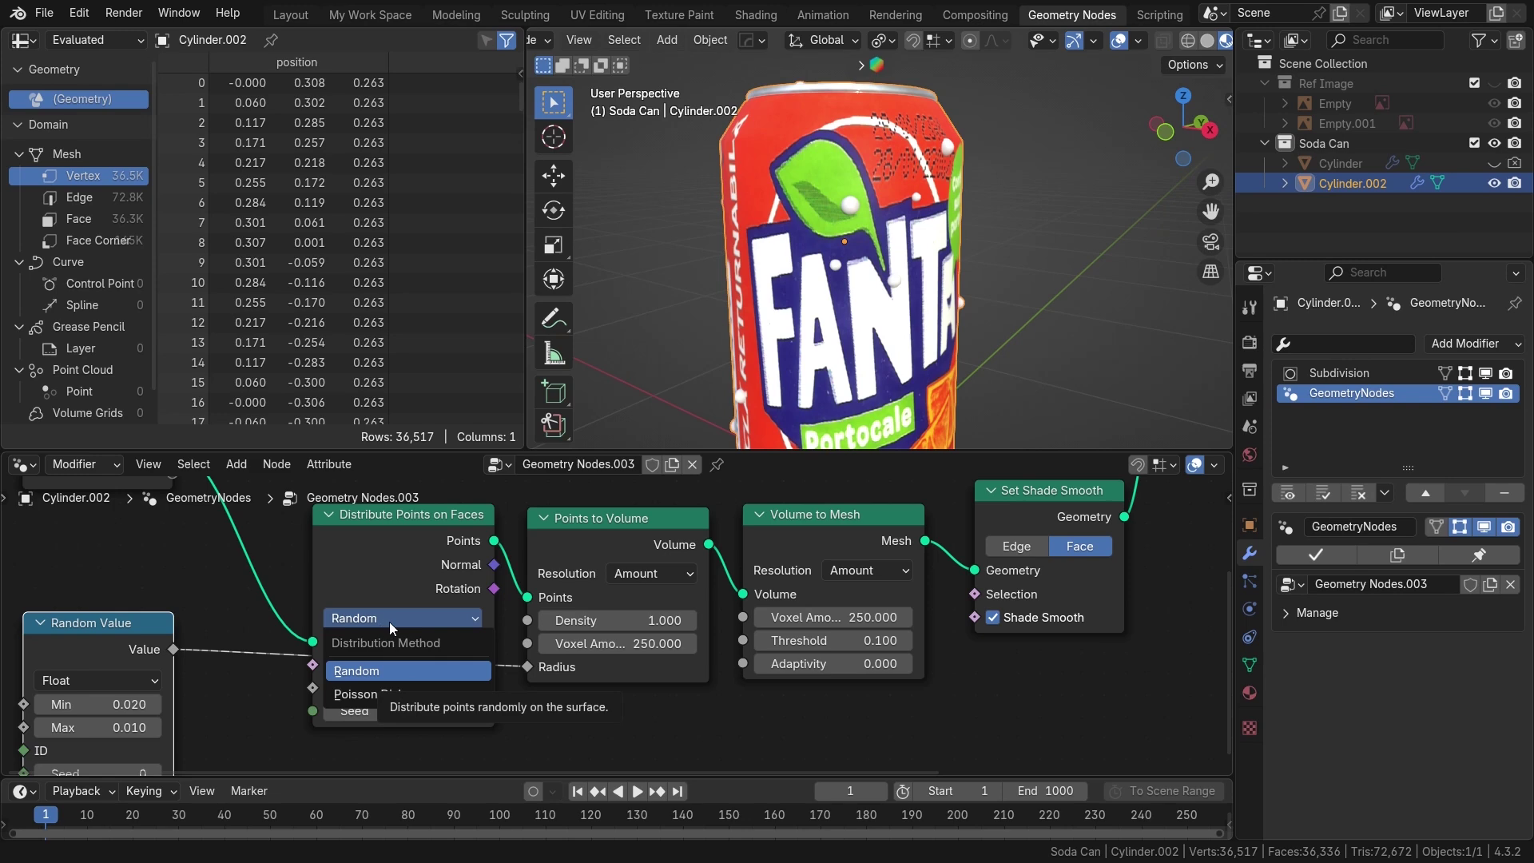
left_click(400, 695)
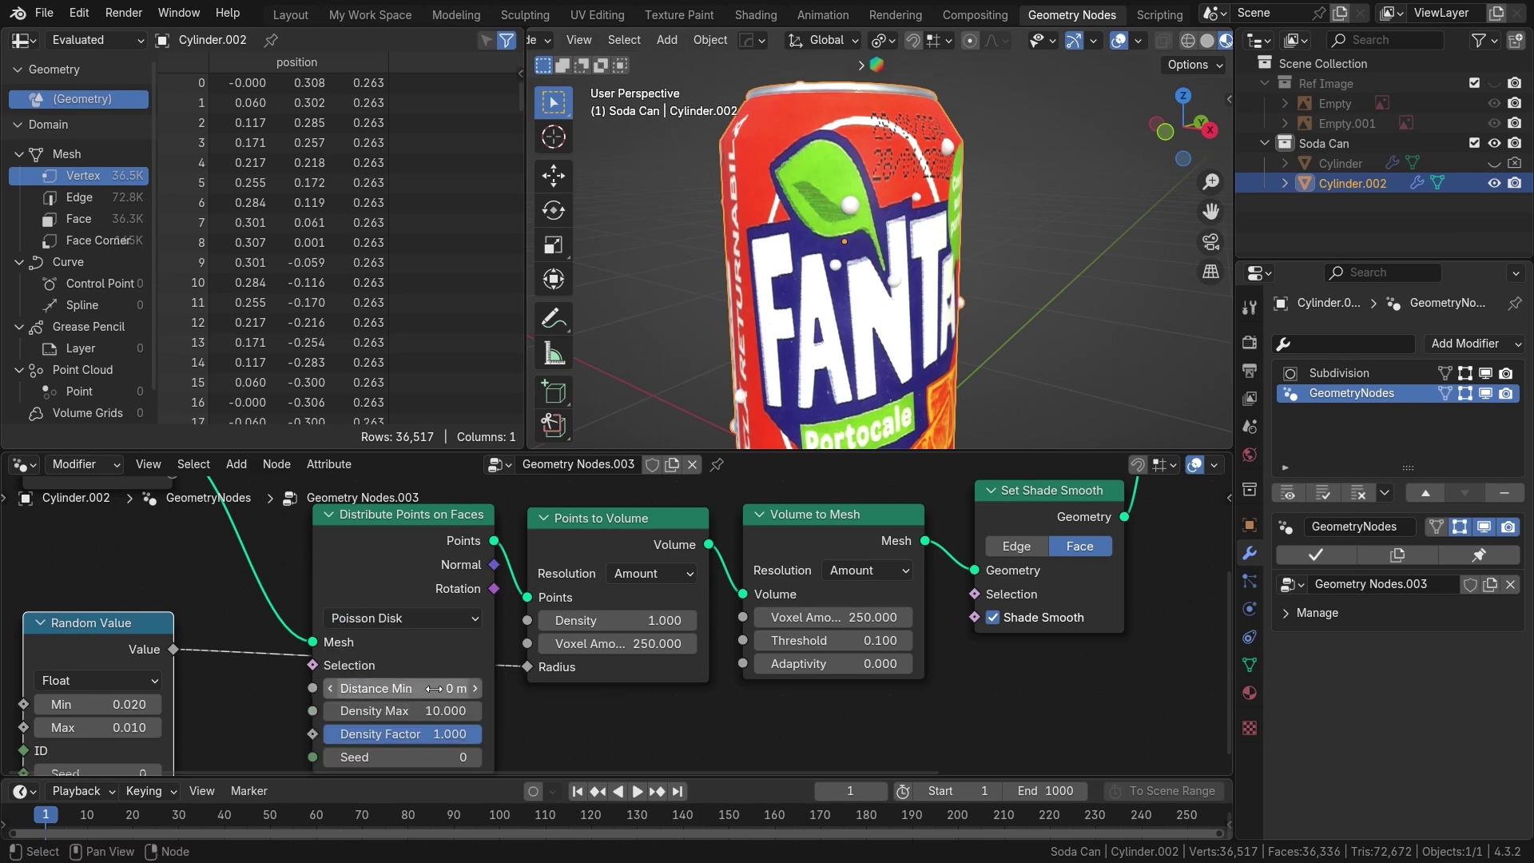
scroll(639, 719, "right", 2)
Raise the Points to Volume density to 28
left_click_drag(562, 630, 639, 631)
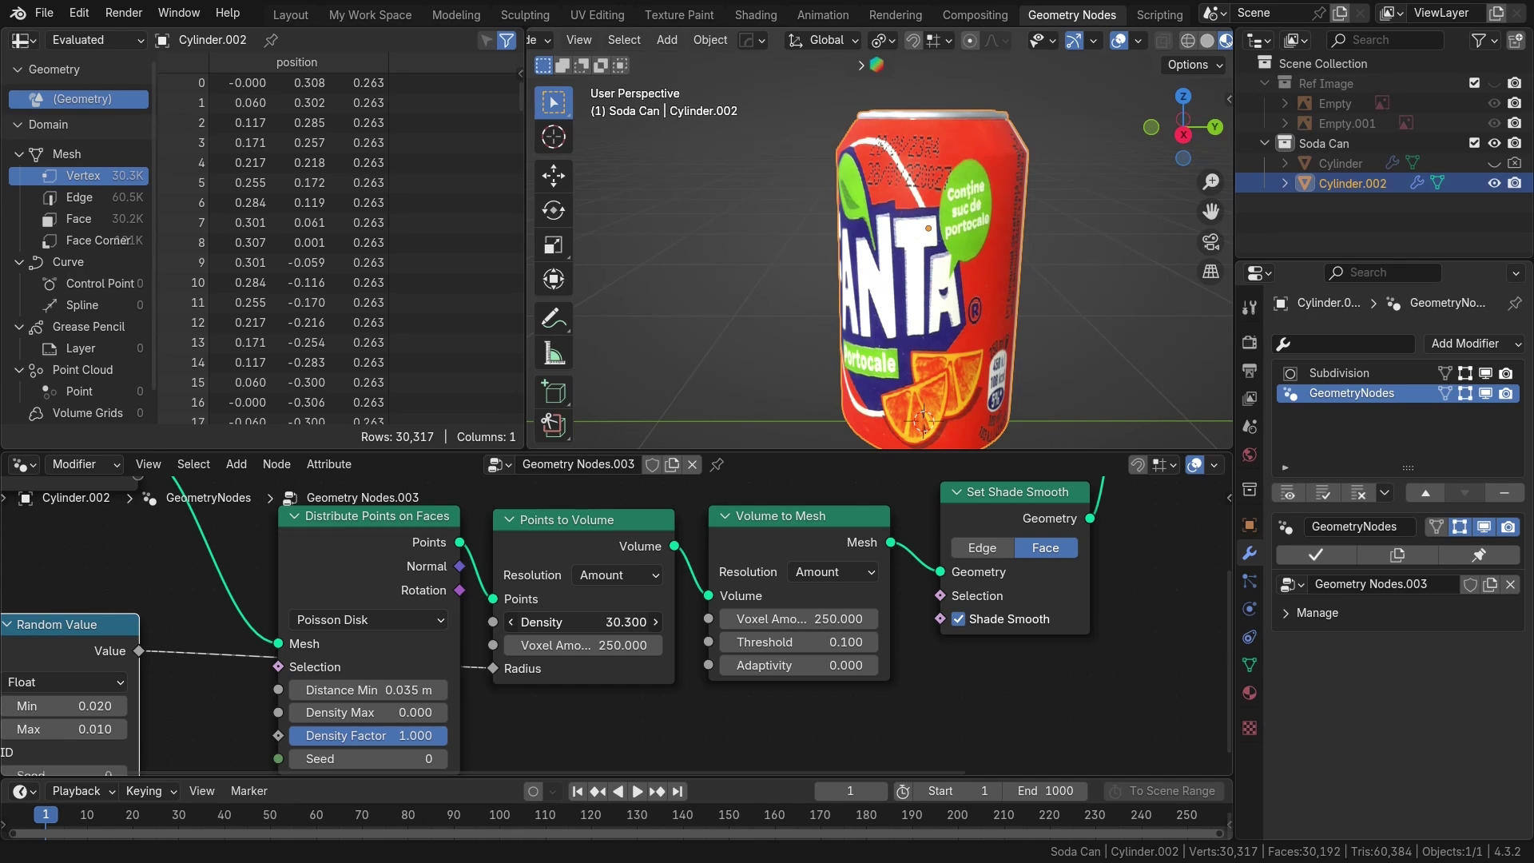
scroll(941, 224, "down", 3)
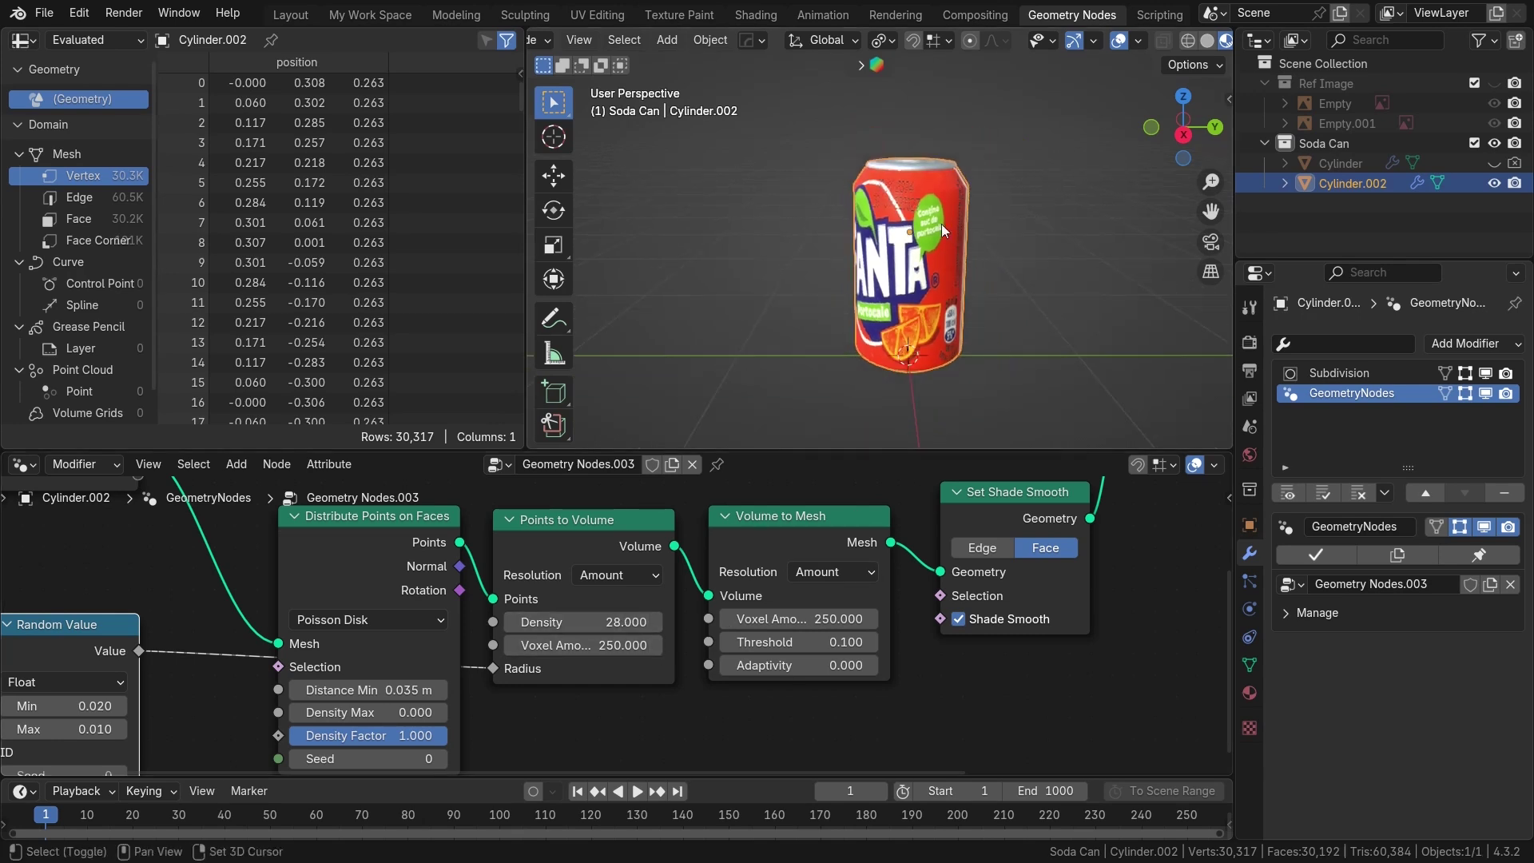
scroll(894, 290, "up", 3)
Set Distribute Points on Faces to a minimum distance of 0.031 m and a maximum density of 100
left_click_drag(371, 712, 380, 712)
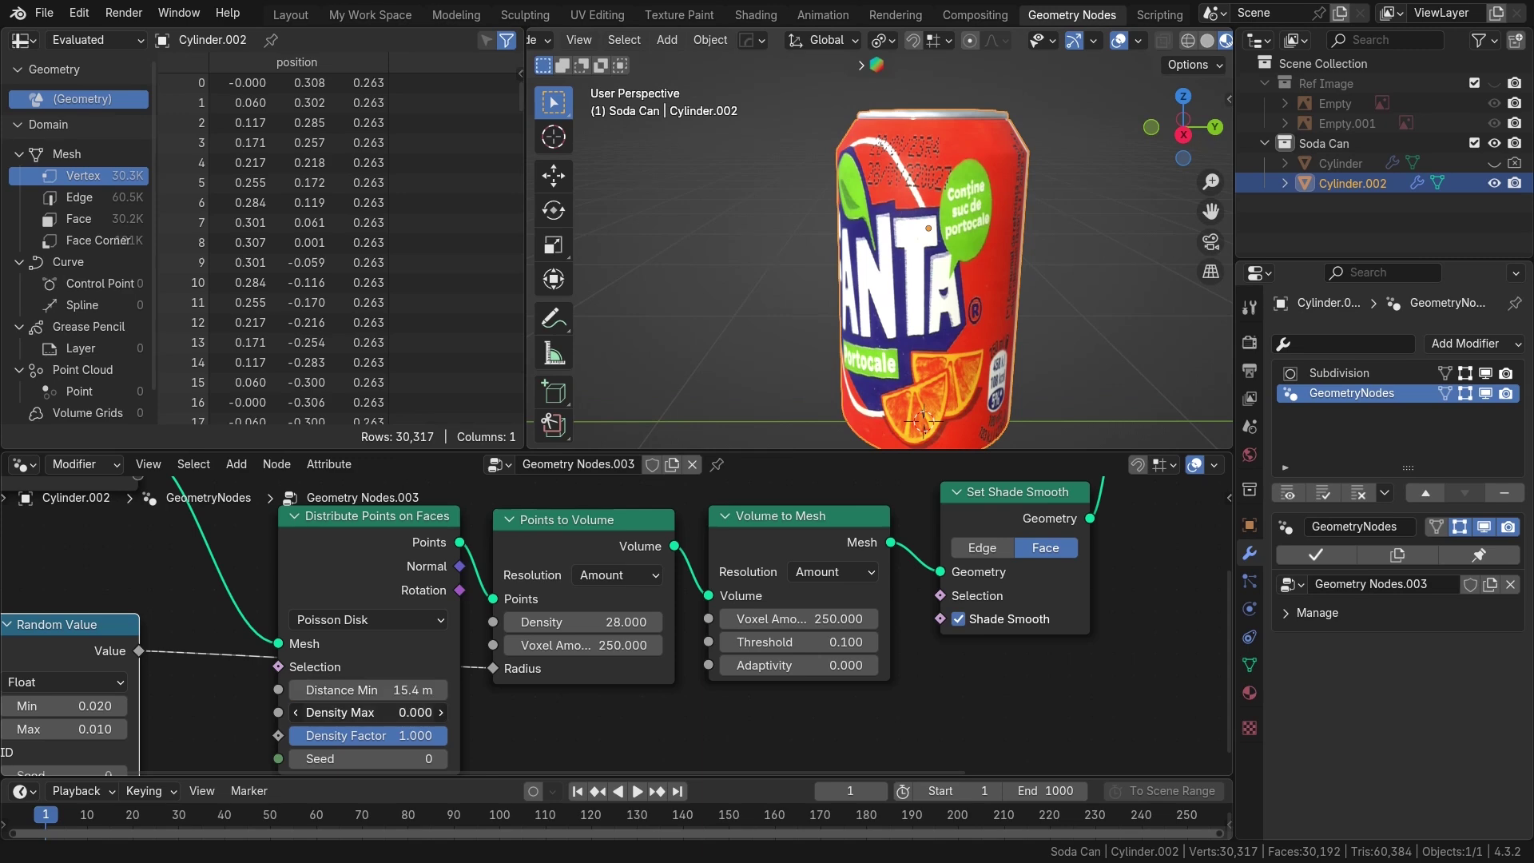
double_click(402, 669)
type("0.031")
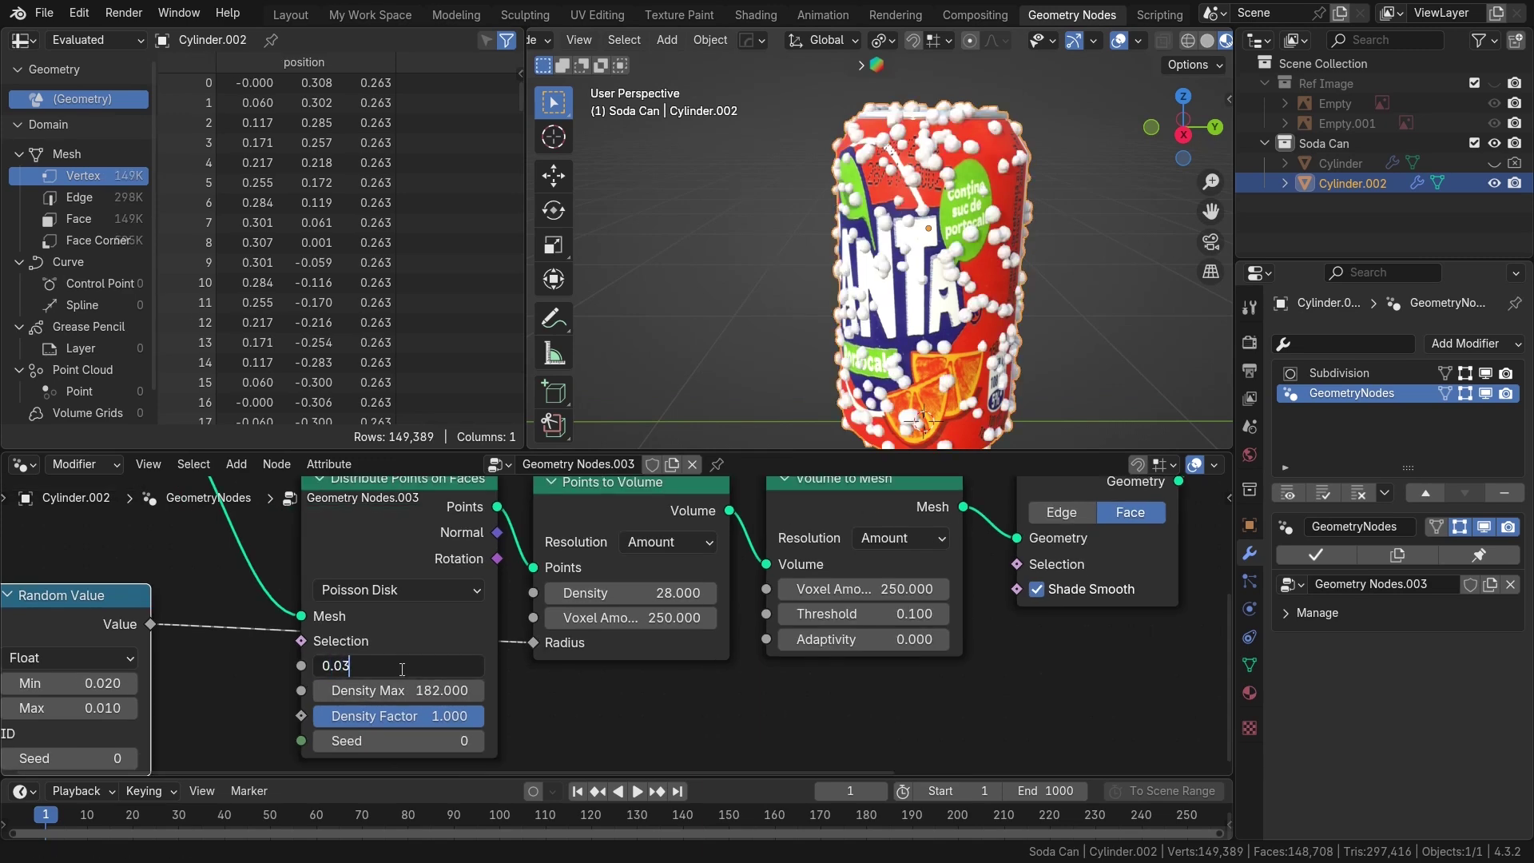
key("Return")
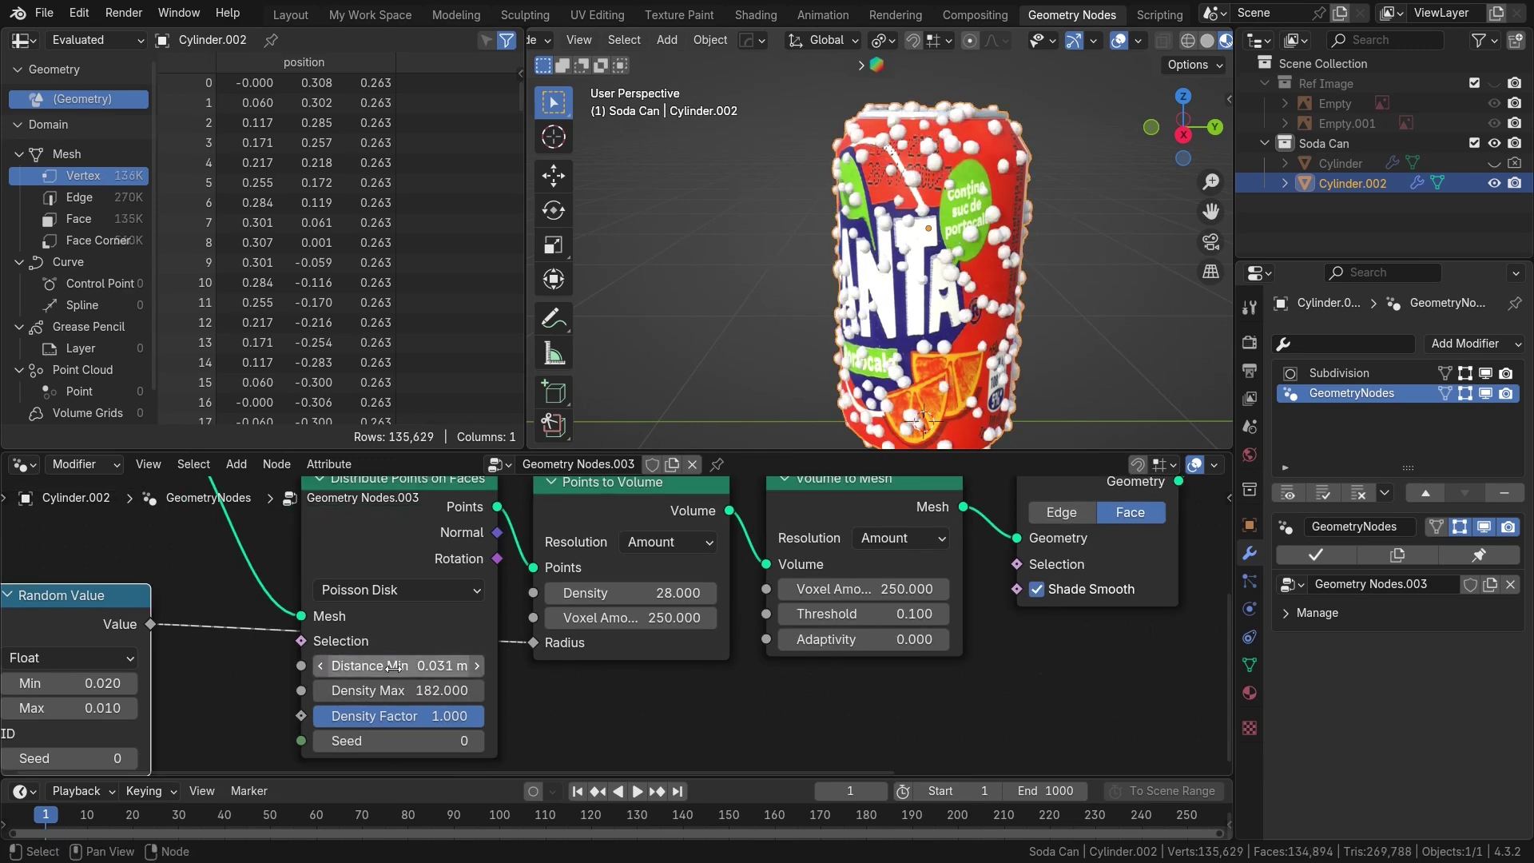
double_click(438, 691)
type("100")
key("Return")
Lower the Points to Volume density to 0.8 while viewing the droplets up close
middle_click_drag(967, 140, 851, 245)
mouse_move(861, 307)
middle_mouse_down("ctrl")
mouse_move(947, 267)
mouse_move(899, 319)
mouse_move(763, 252)
mouse_move(989, 279)
mouse_move(989, 261)
mouse_move(773, 270)
mouse_move(969, 305)
mouse_move(775, 190)
mouse_move(899, 199)
mouse_move(1000, 295)
mouse_move(836, 251)
mouse_move(1047, 228)
mouse_move(727, 294)
mouse_move(1052, 260)
mouse_move(869, 337)
mouse_move(837, 258)
mouse_move(815, 349)
mouse_move(833, 312)
middle_mouse_up("ctrl")
scroll(831, 274, "up", 6)
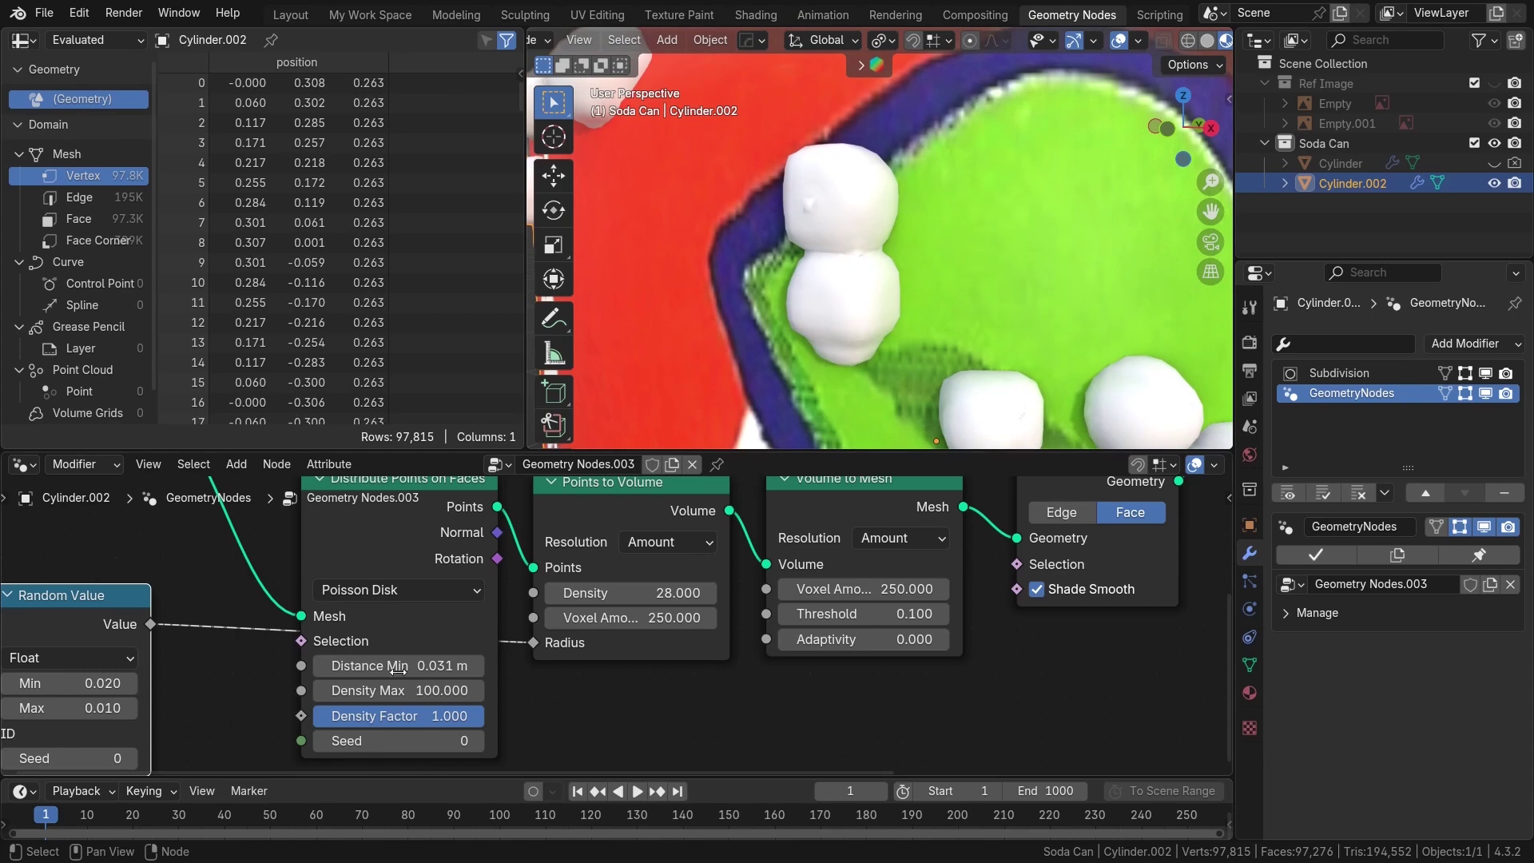
scroll(644, 710, "down", 2)
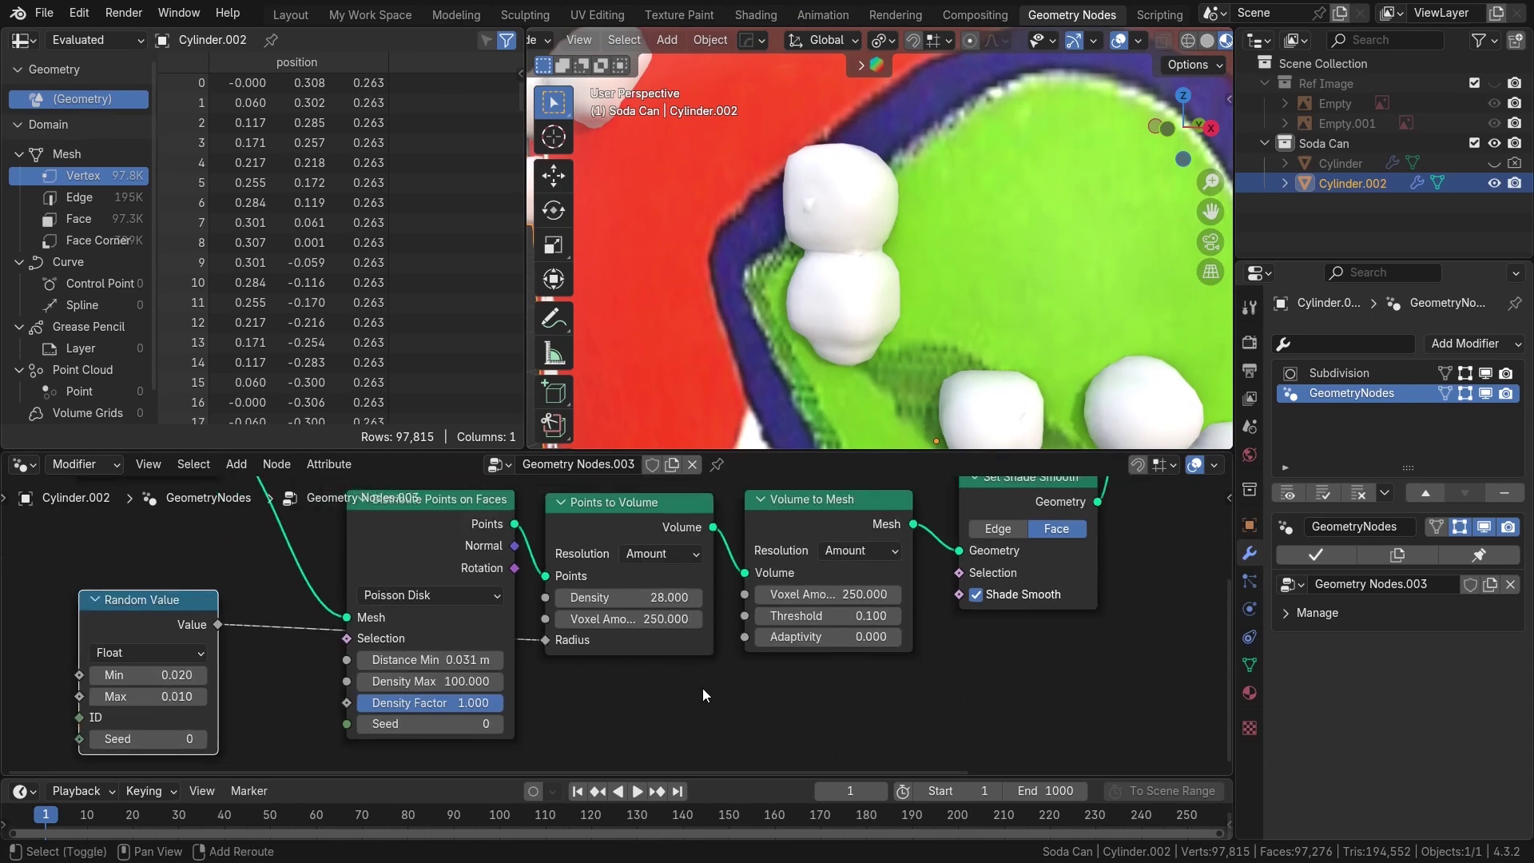
left_click_drag(631, 604, 552, 604)
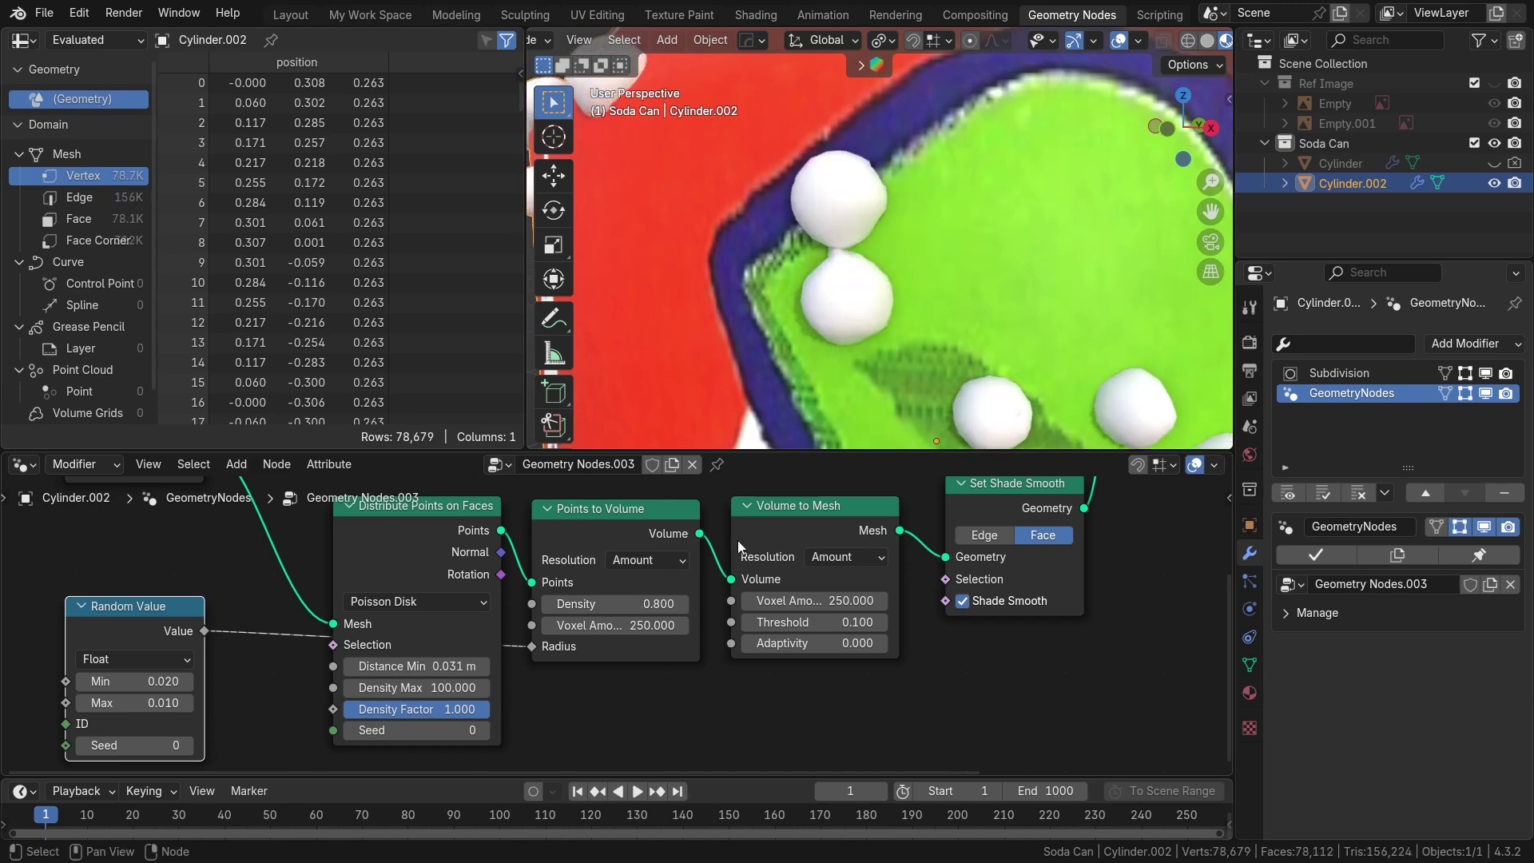
Reduce the Points to Volume density further in small increments and settle on 0.2
scroll(1053, 316, "down", 4)
scroll(1053, 316, "up", 5)
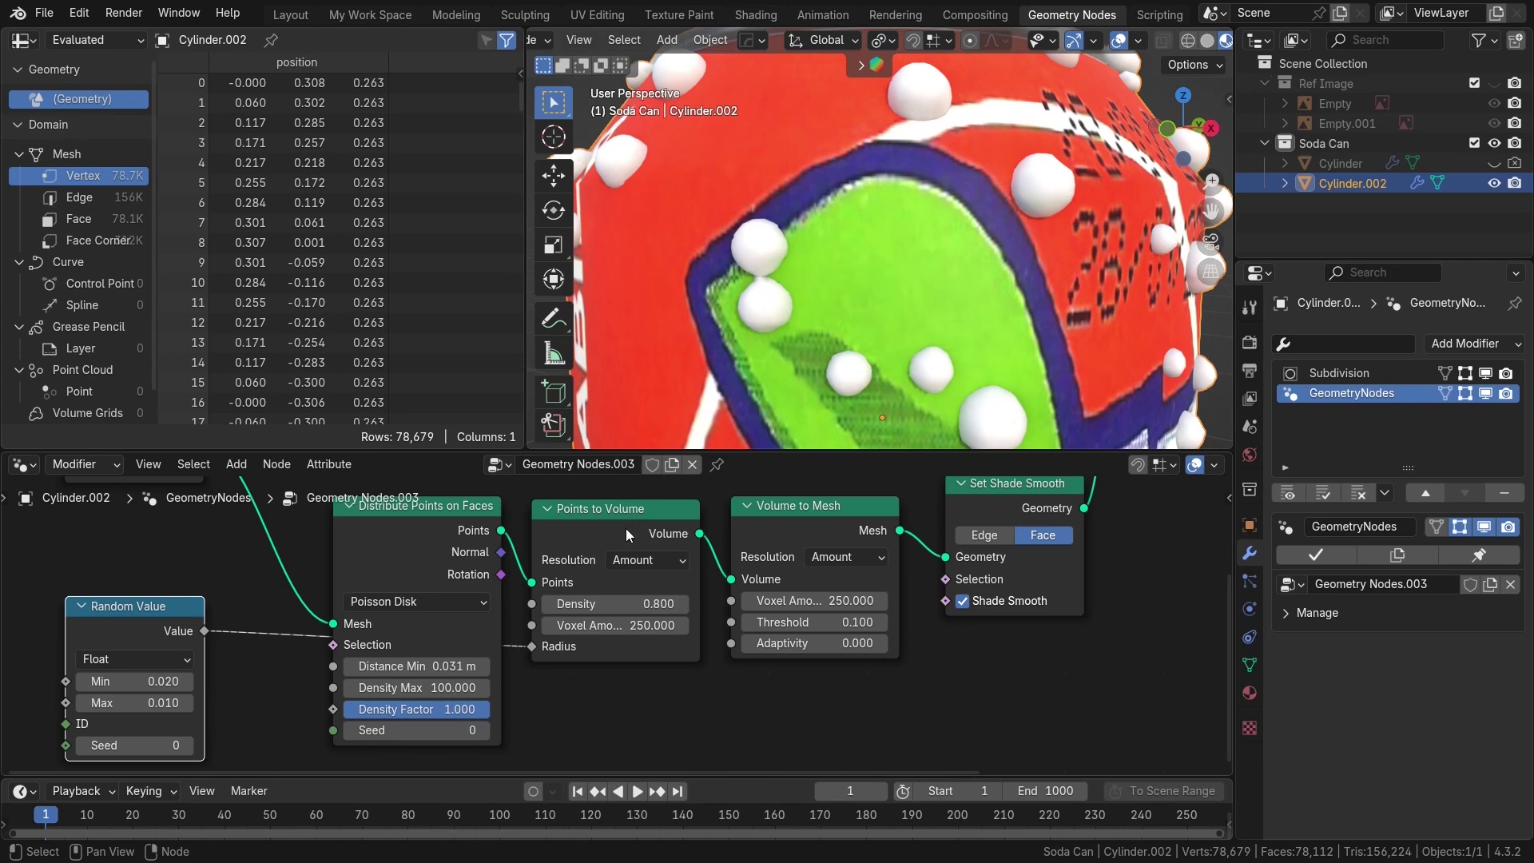
left_click(548, 607)
left_click(549, 606)
left_click(548, 607)
left_click(548, 607)
left_click(549, 605)
left_click(548, 605)
left_click(548, 605)
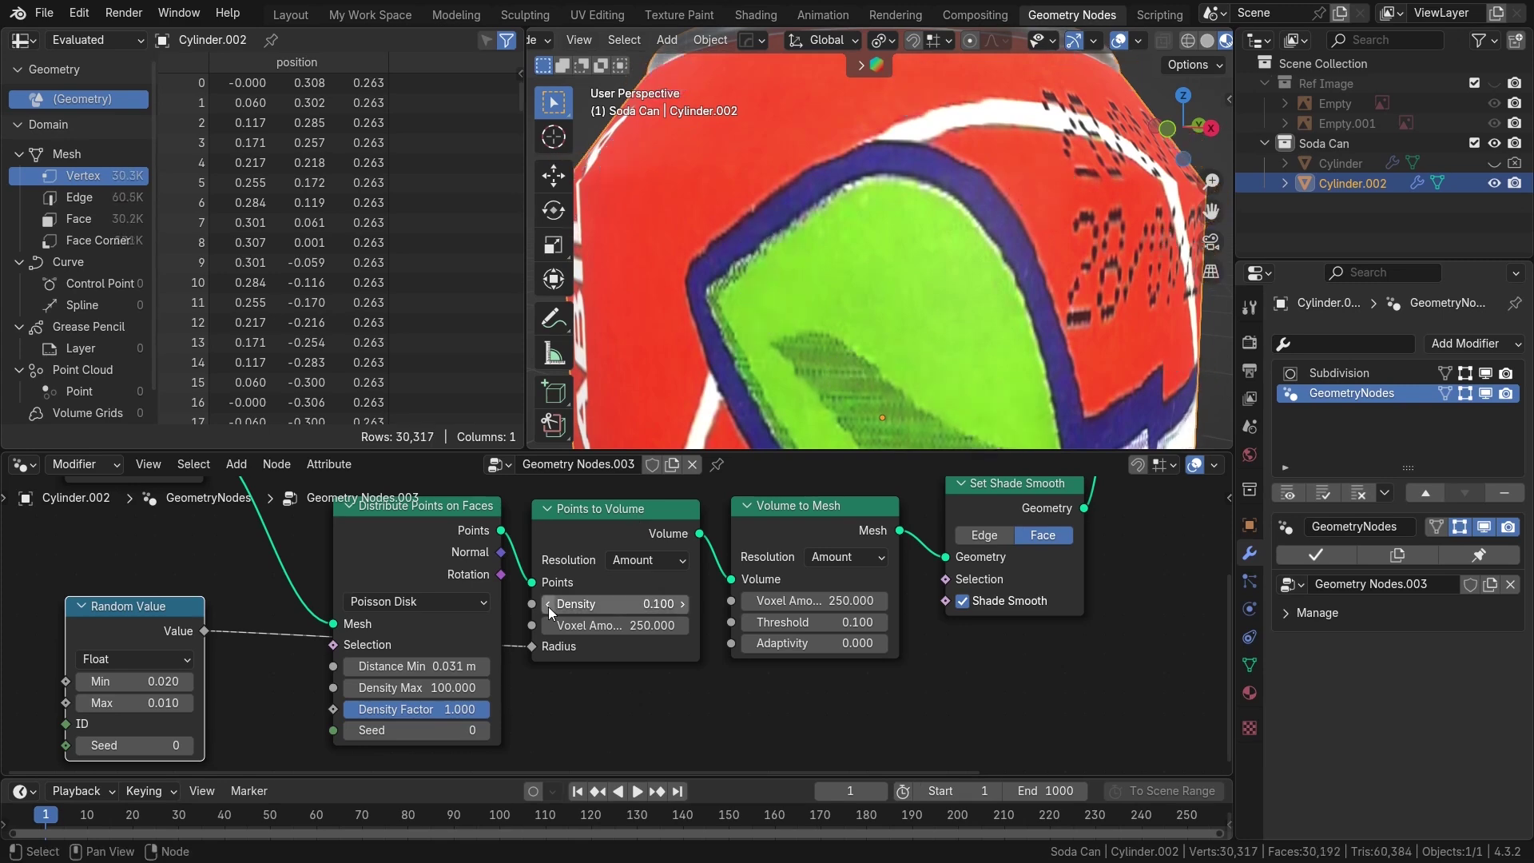
left_click(683, 605)
Examine the droplets around the can's body and lid from different angles
scroll(992, 201, "down", 4)
middle_click_drag(935, 224, 767, 255)
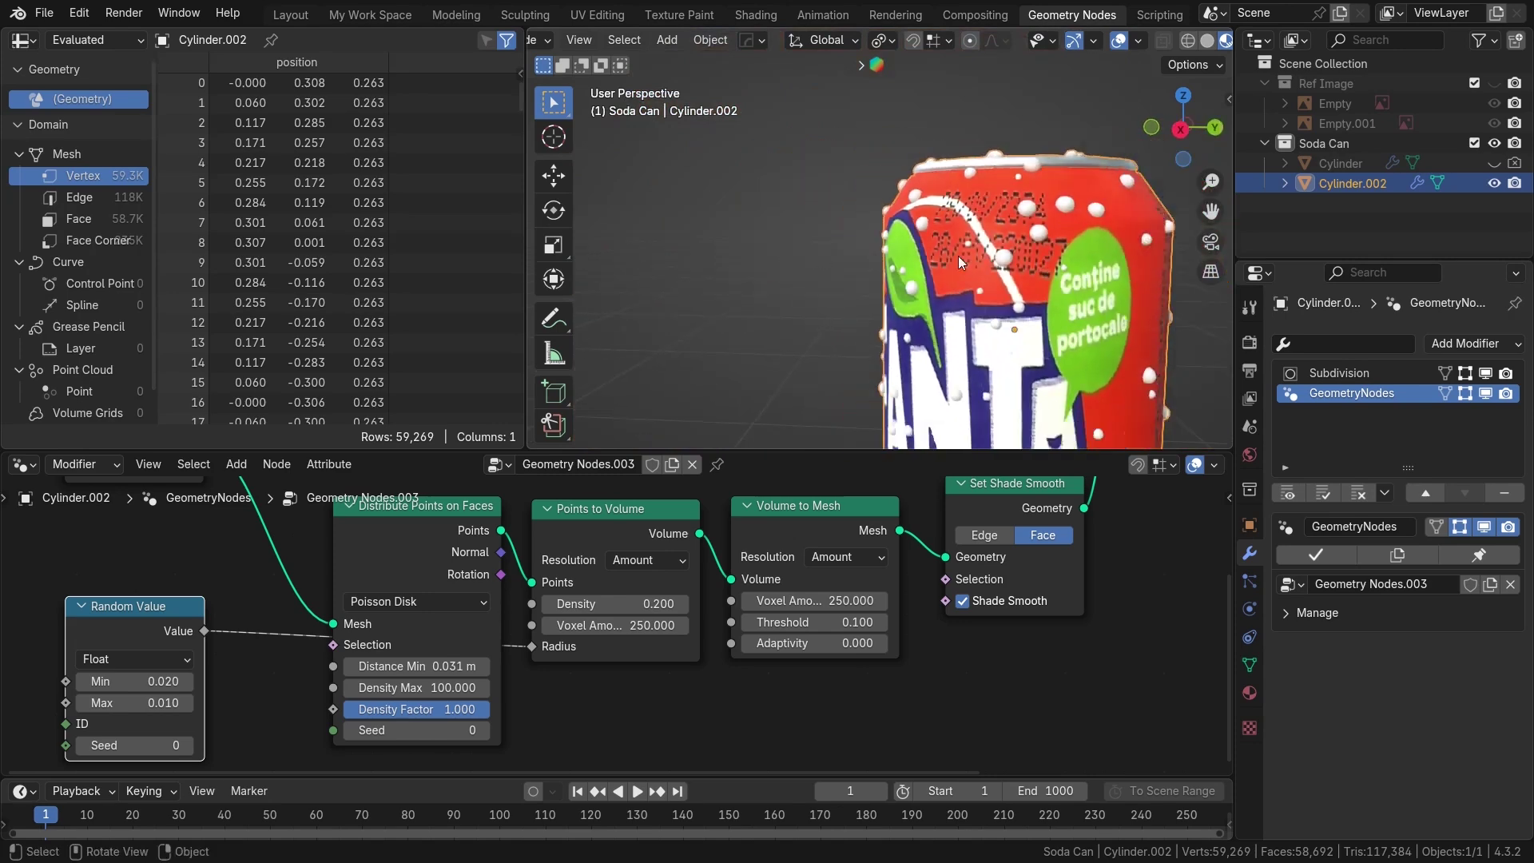
scroll(957, 255, "down", 1)
middle_click_drag(957, 255, 893, 196, "shift")
middle_click_drag(962, 247, 924, 271)
scroll(990, 256, "up", 3)
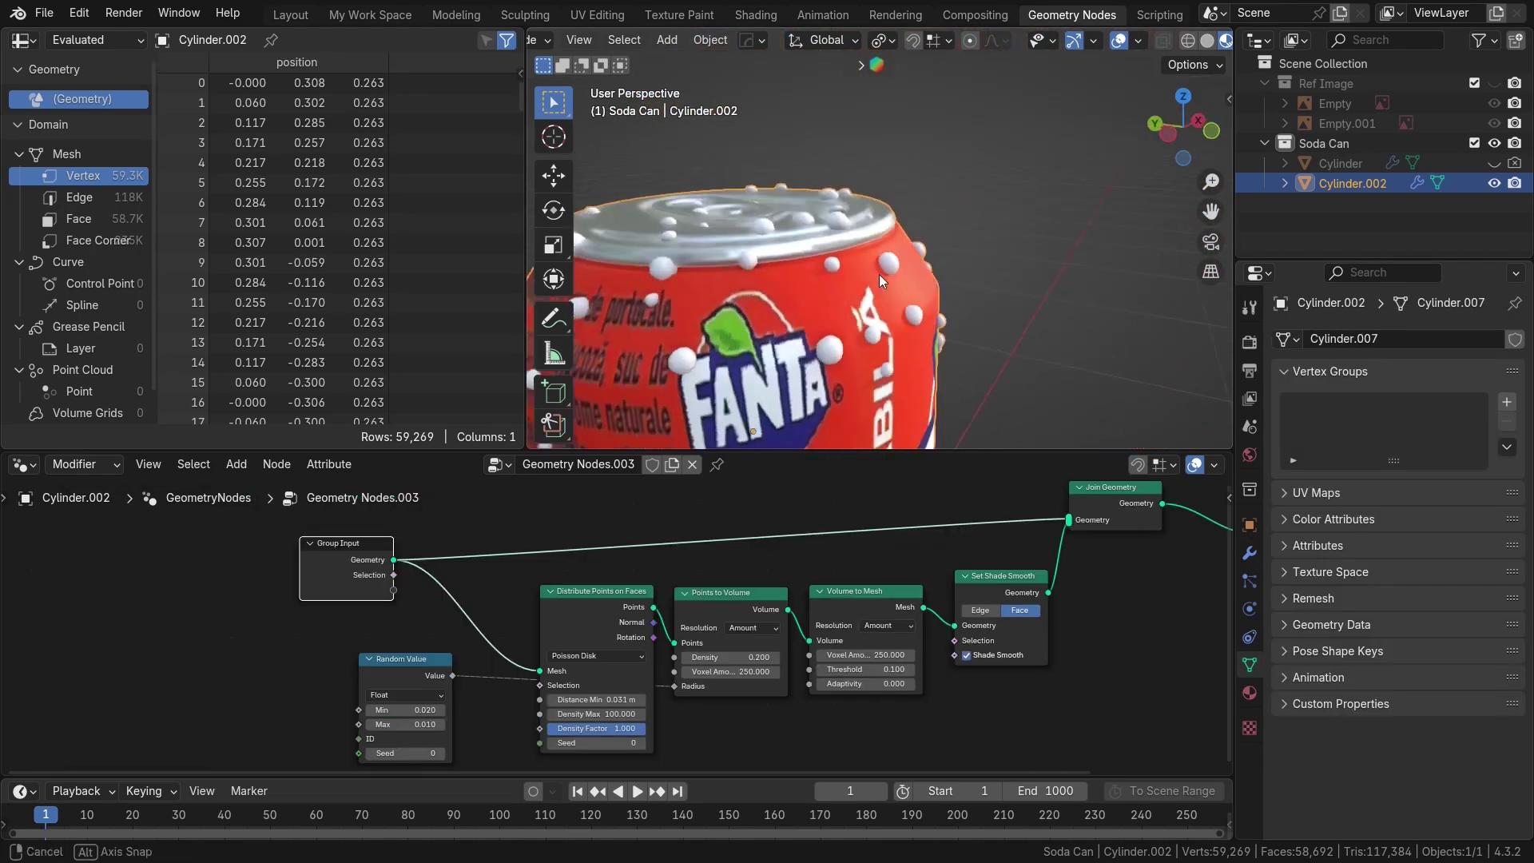
middle_click_drag(879, 274, 723, 524)
scroll(922, 626, "up", 2)
Shift Join Geometry and Group Output to make room, and insert a Set Material node between Set Shade Smooth and Join Geometry
middle_click_drag(910, 622, 749, 753)
left_click_drag(749, 572, 834, 567)
left_click_drag(965, 611, 1072, 570)
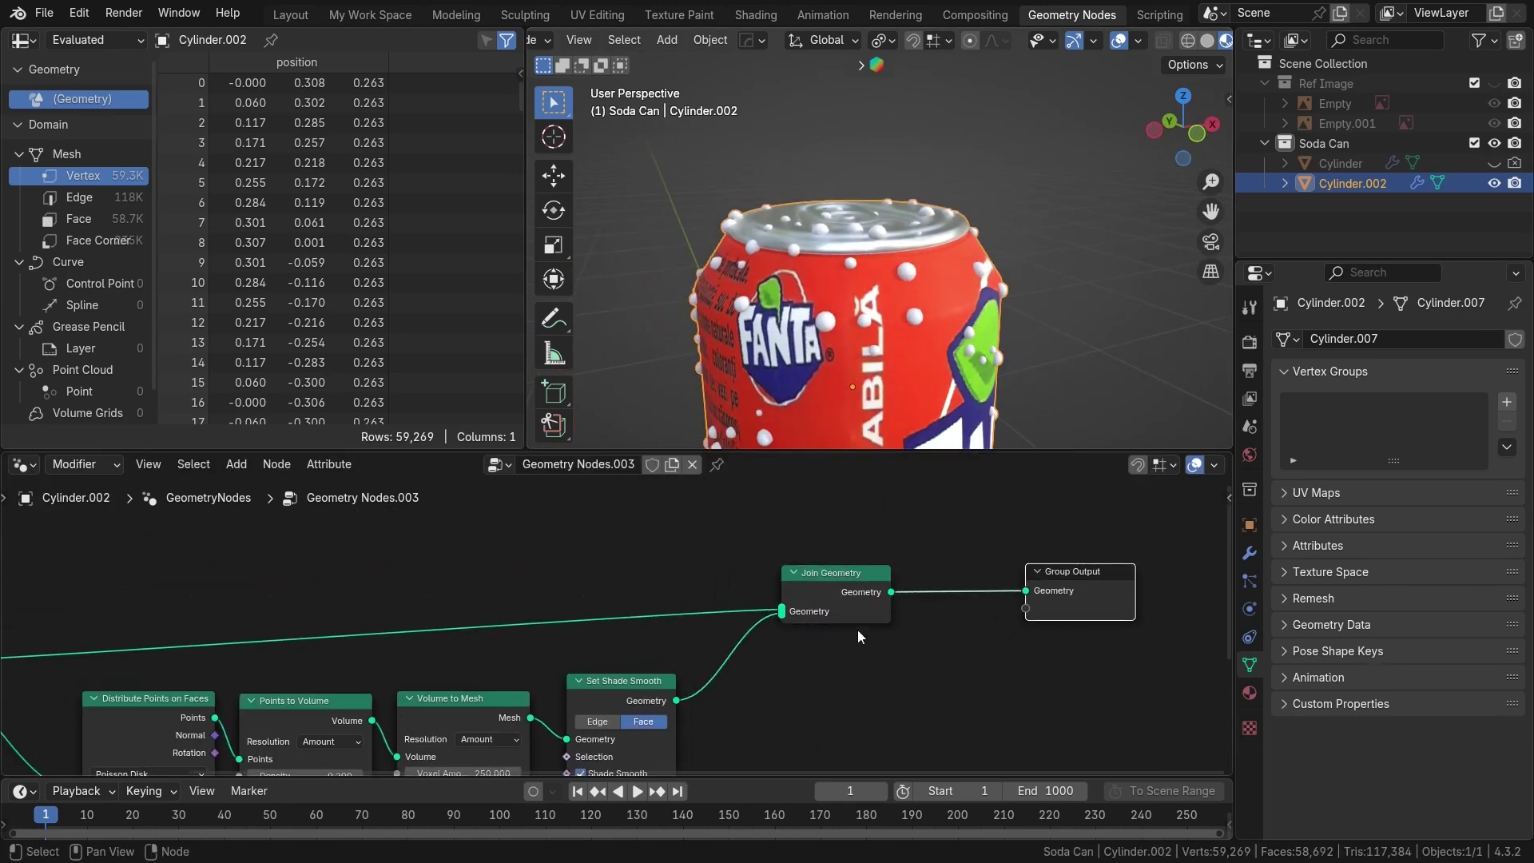
key("shift+a")
type("set")
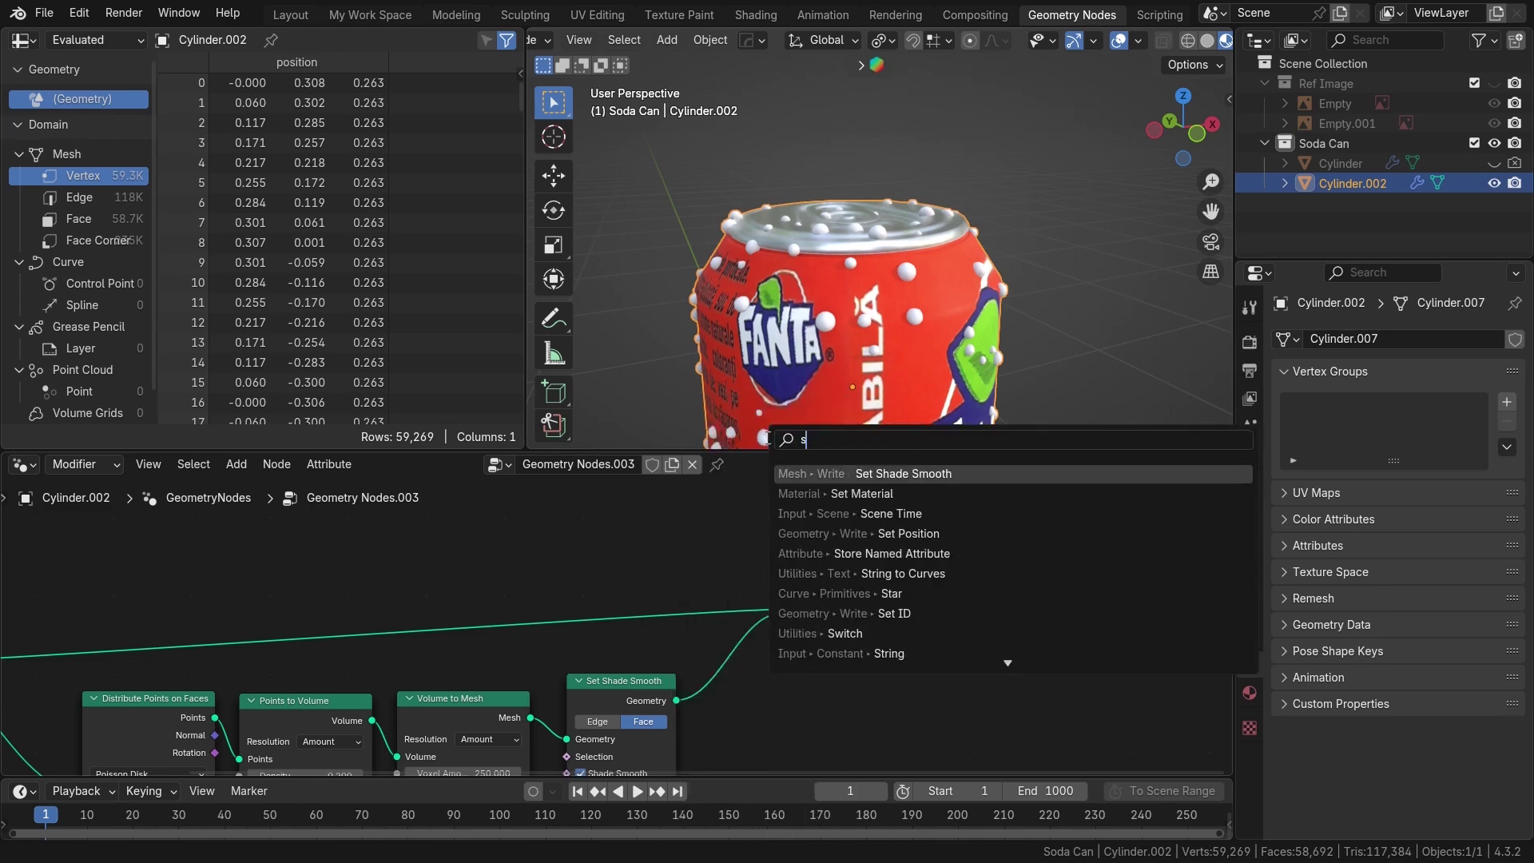
key("Return")
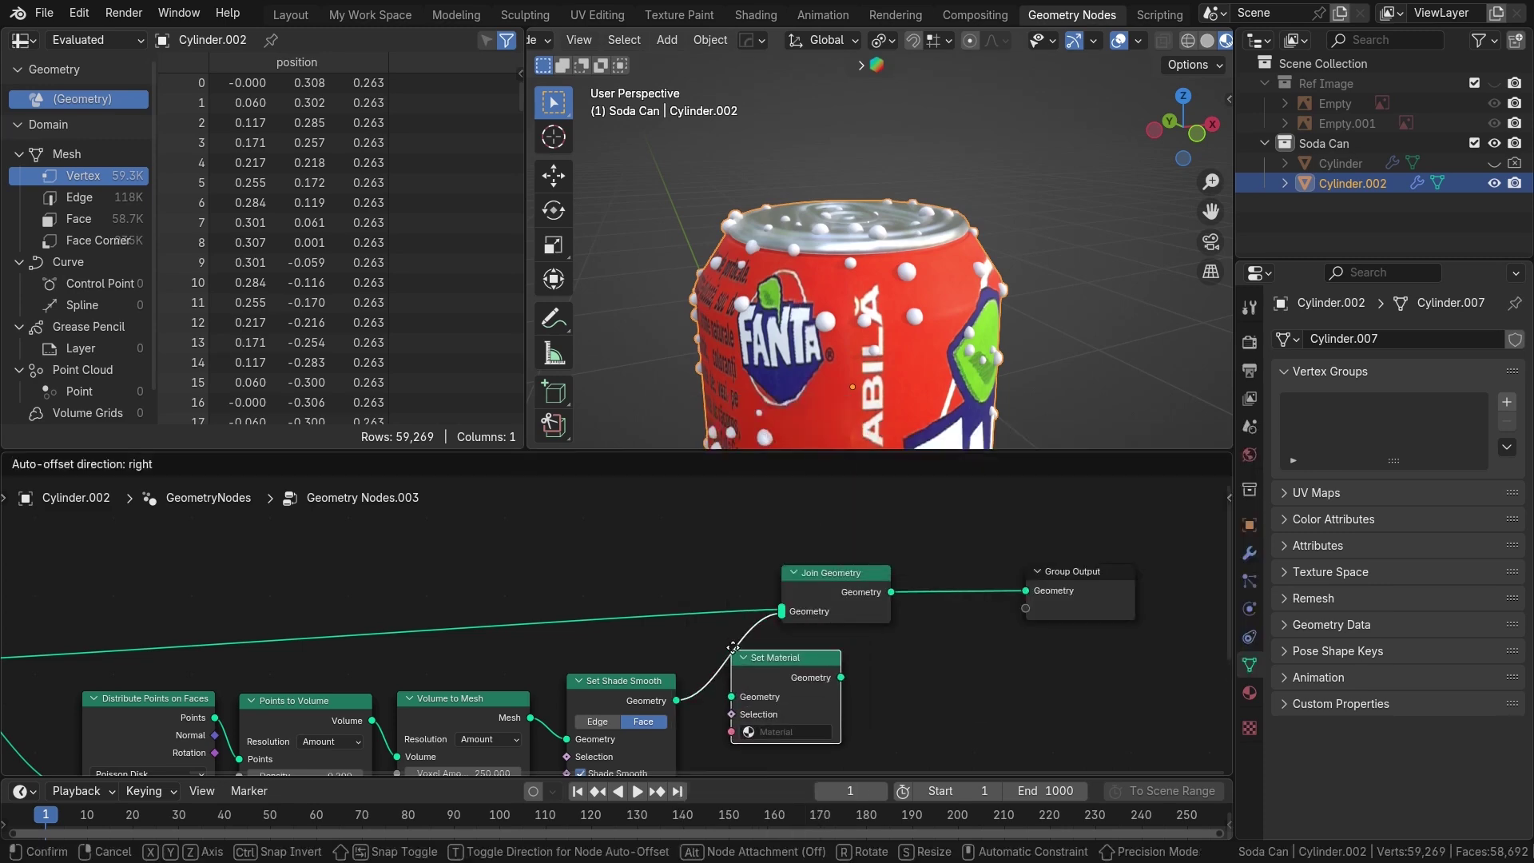
left_click(845, 639)
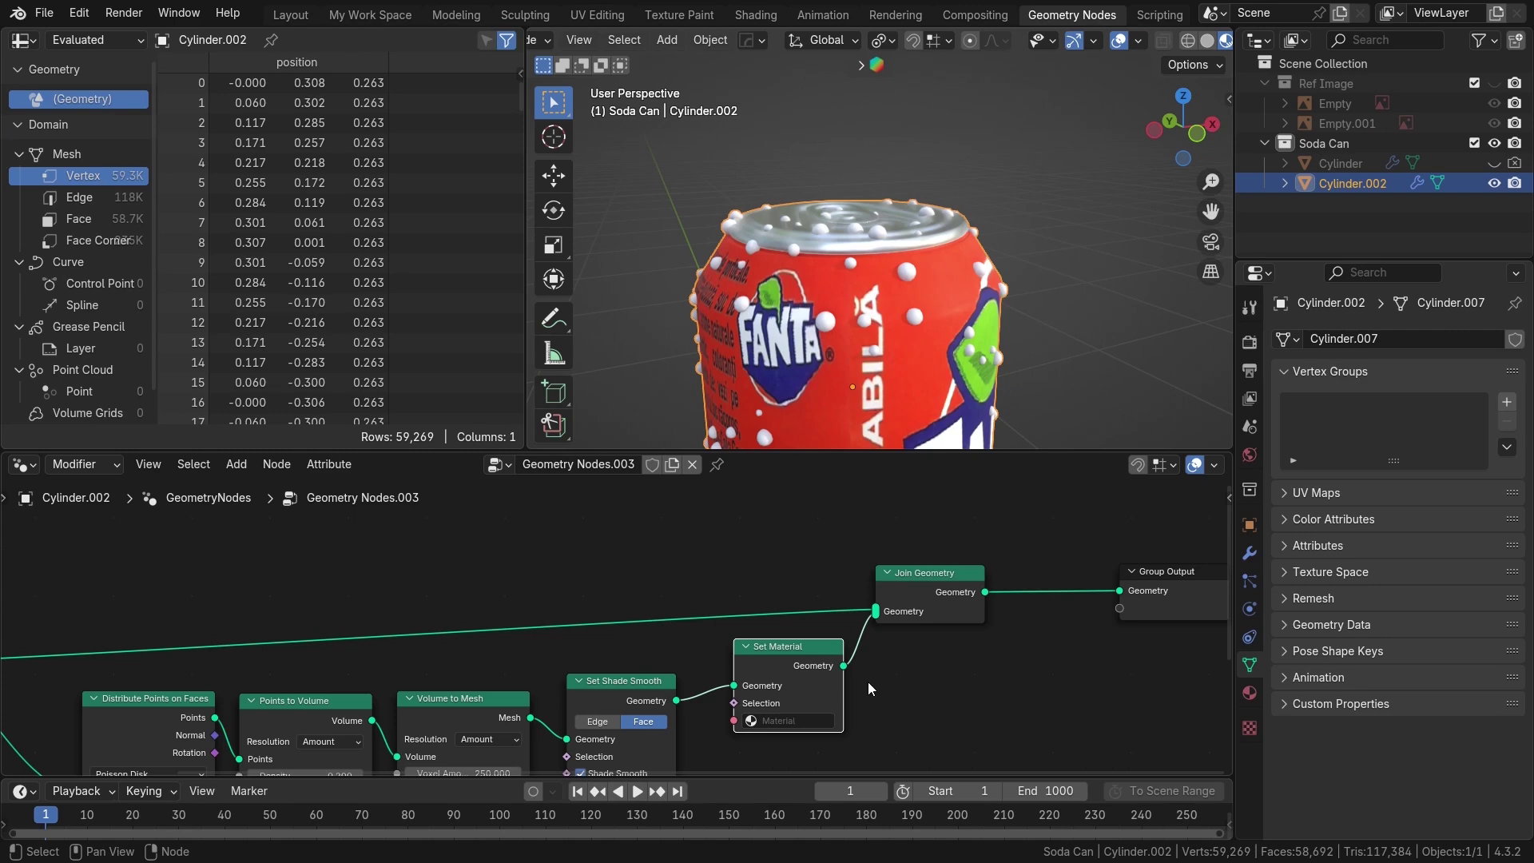
In the Shading workspace, add a new material slot with a new material to the can object and name the material water
left_click(759, 16)
scroll(887, 343, "down", 2)
middle_click_drag(905, 351, 866, 311, "shift")
scroll(993, 622, "down", 1)
middle_click_drag(978, 619, 721, 614)
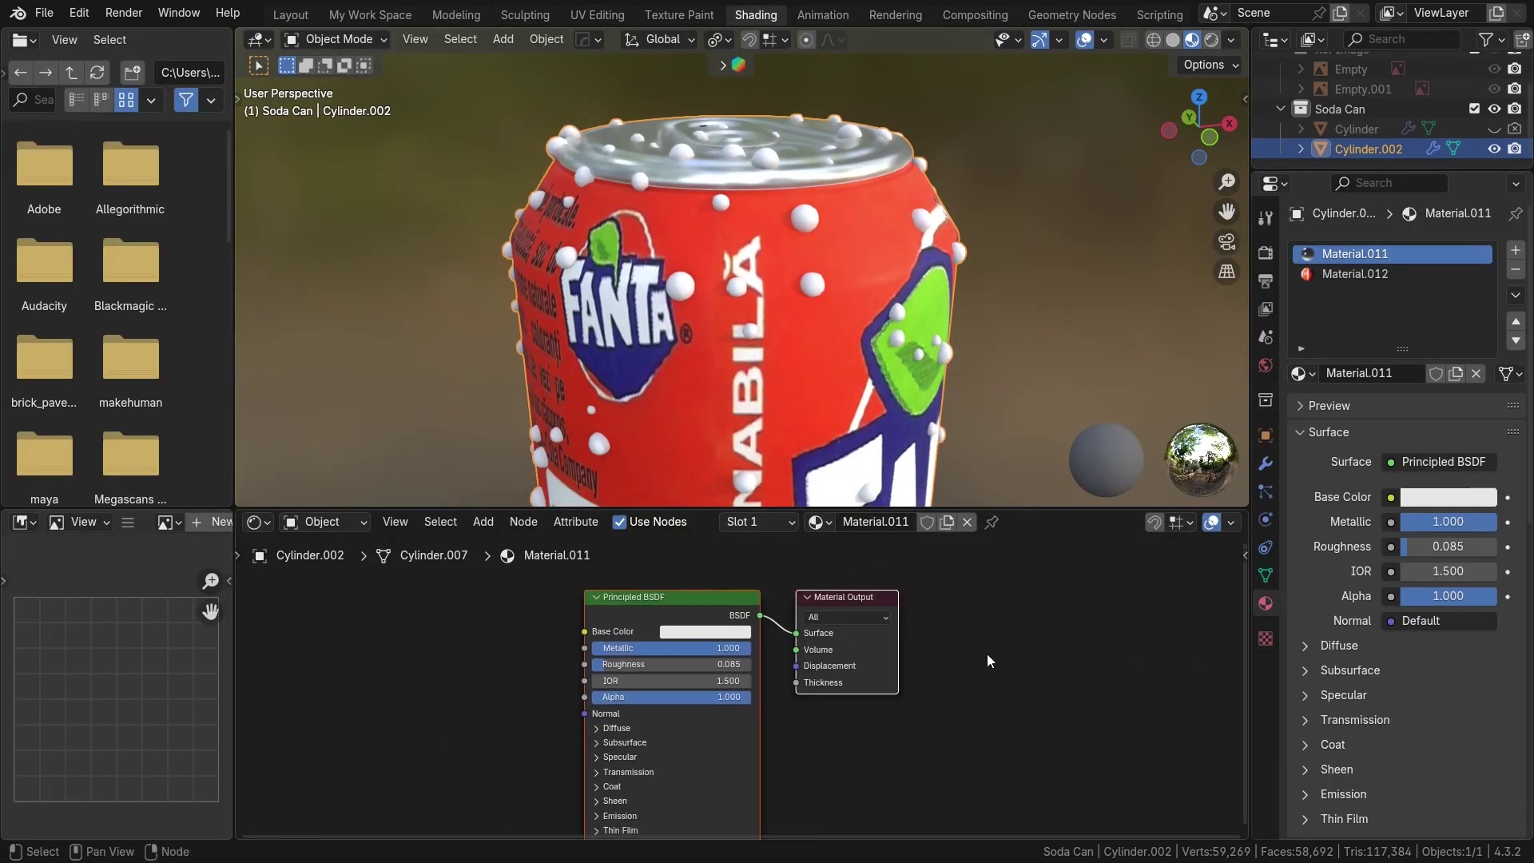
left_click(1515, 254)
left_click(1379, 374)
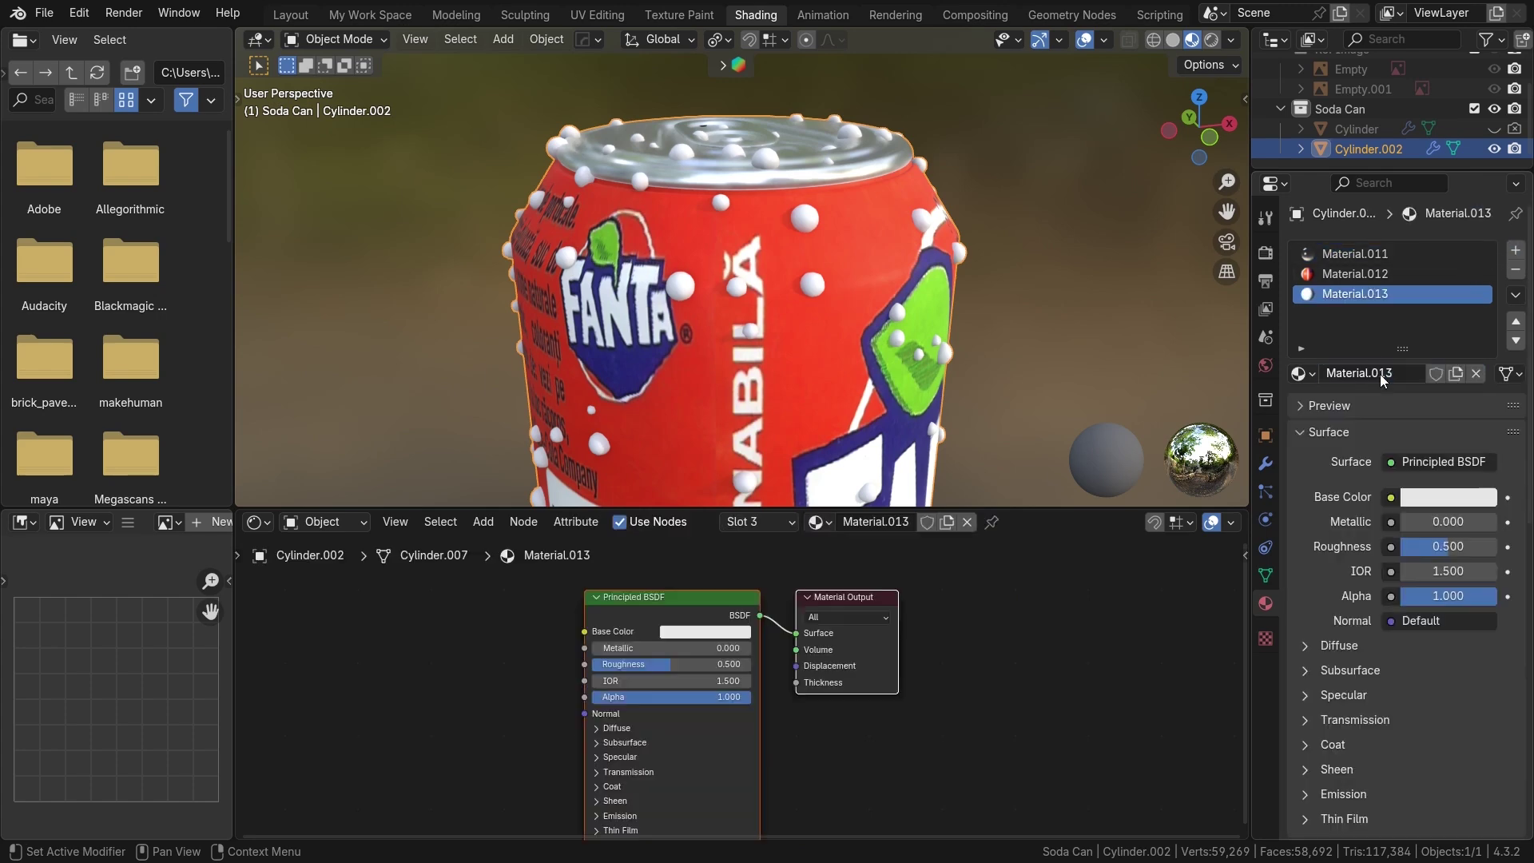
left_click(1392, 369)
type("water")
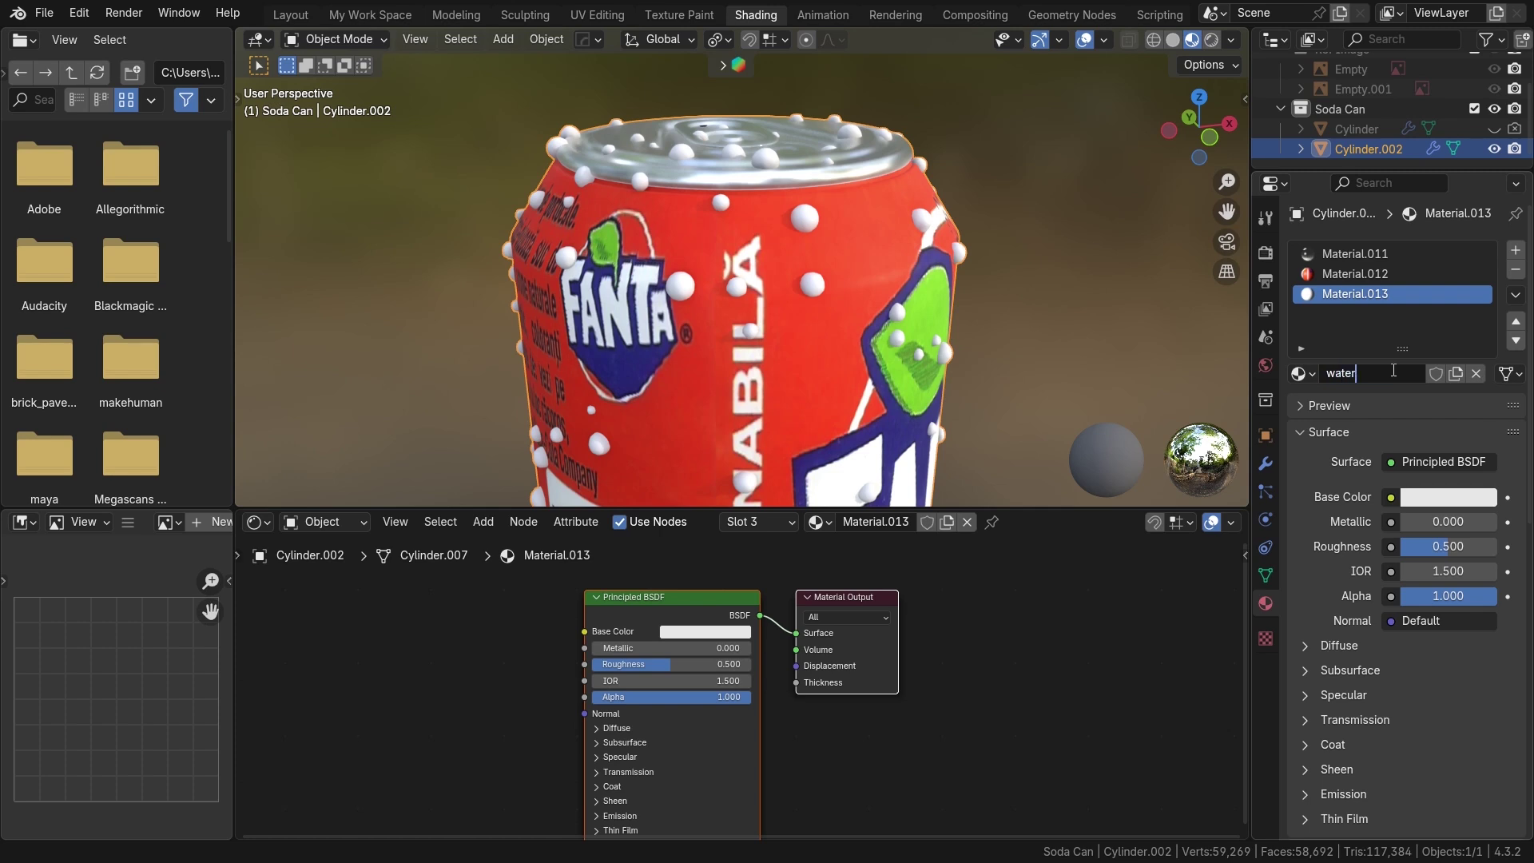
key("Return")
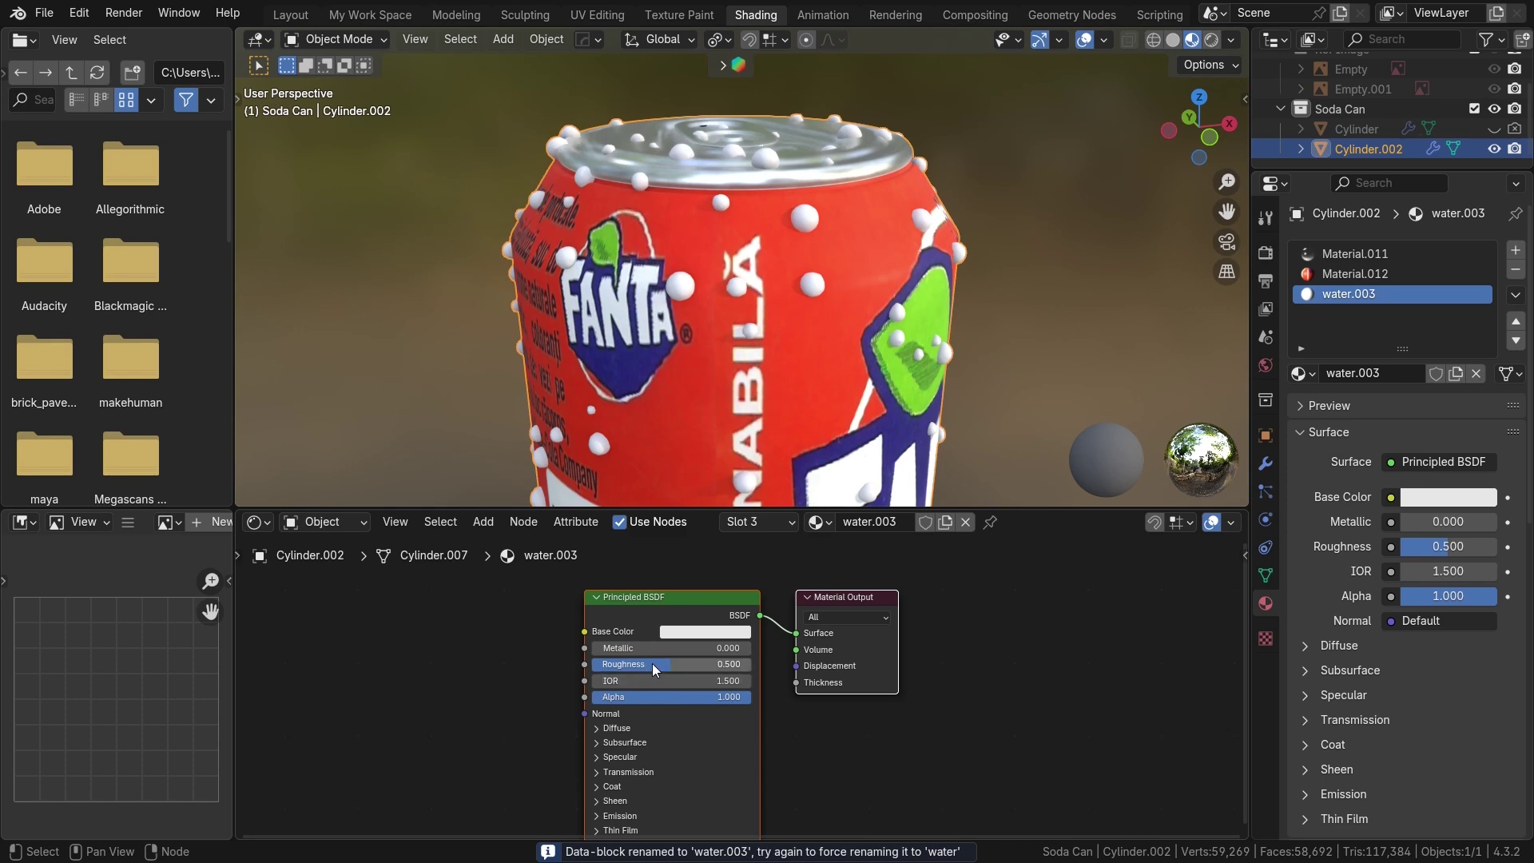
Set the new water material's Principled BSDF roughness to 0.155 and its transmission weight to 1
left_click_drag(652, 663, 597, 664)
left_click_drag(657, 734, 664, 709, "alt")
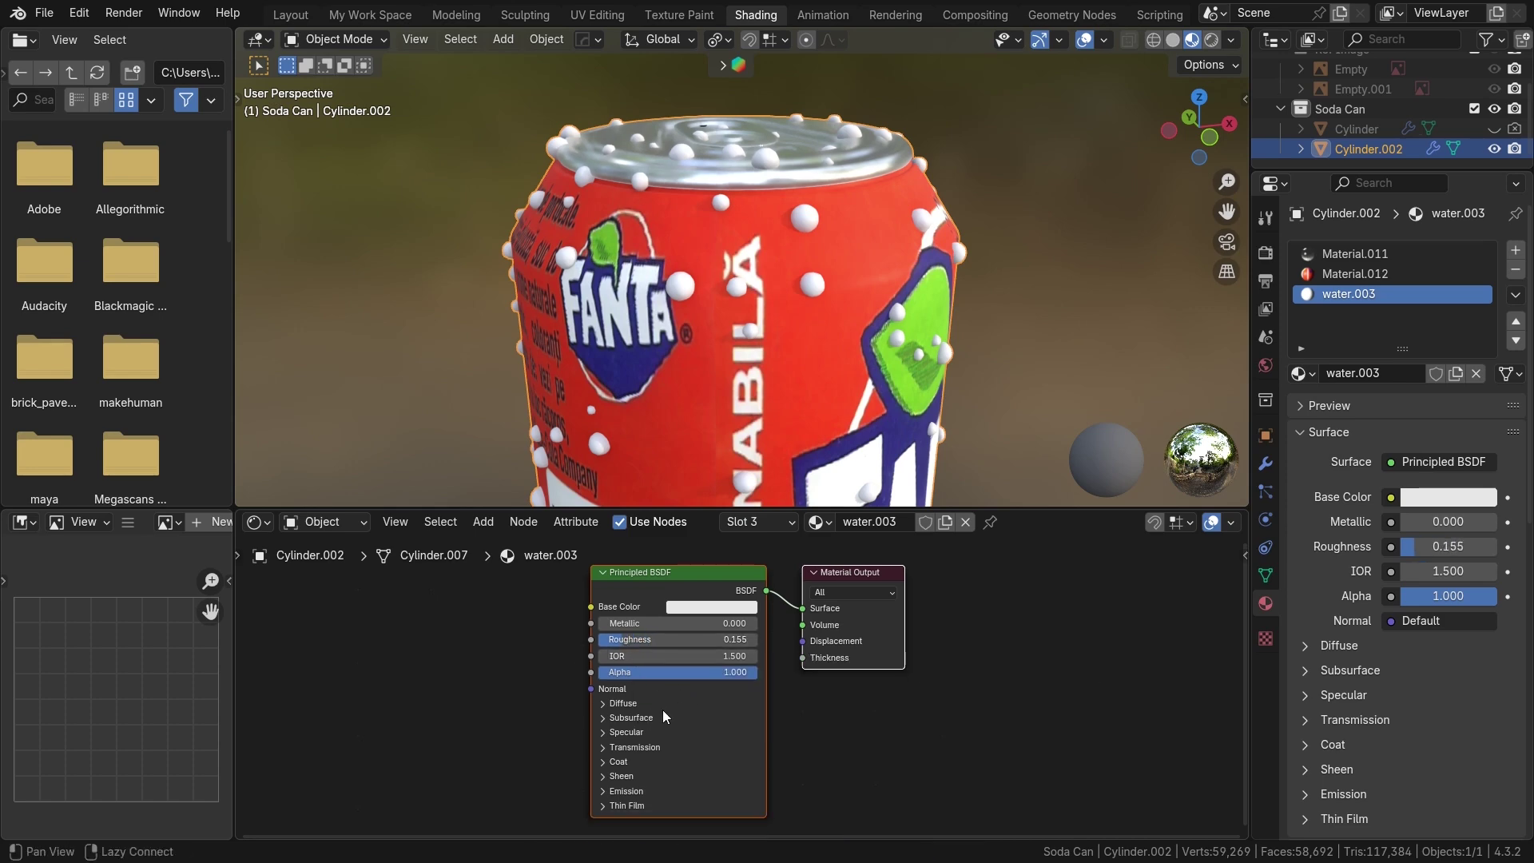
left_click(640, 747)
left_click_drag(639, 765, 767, 766)
scroll(972, 696, "up", 1)
left_click_drag(947, 668, 918, 715, "alt")
scroll(962, 702, "up", 1)
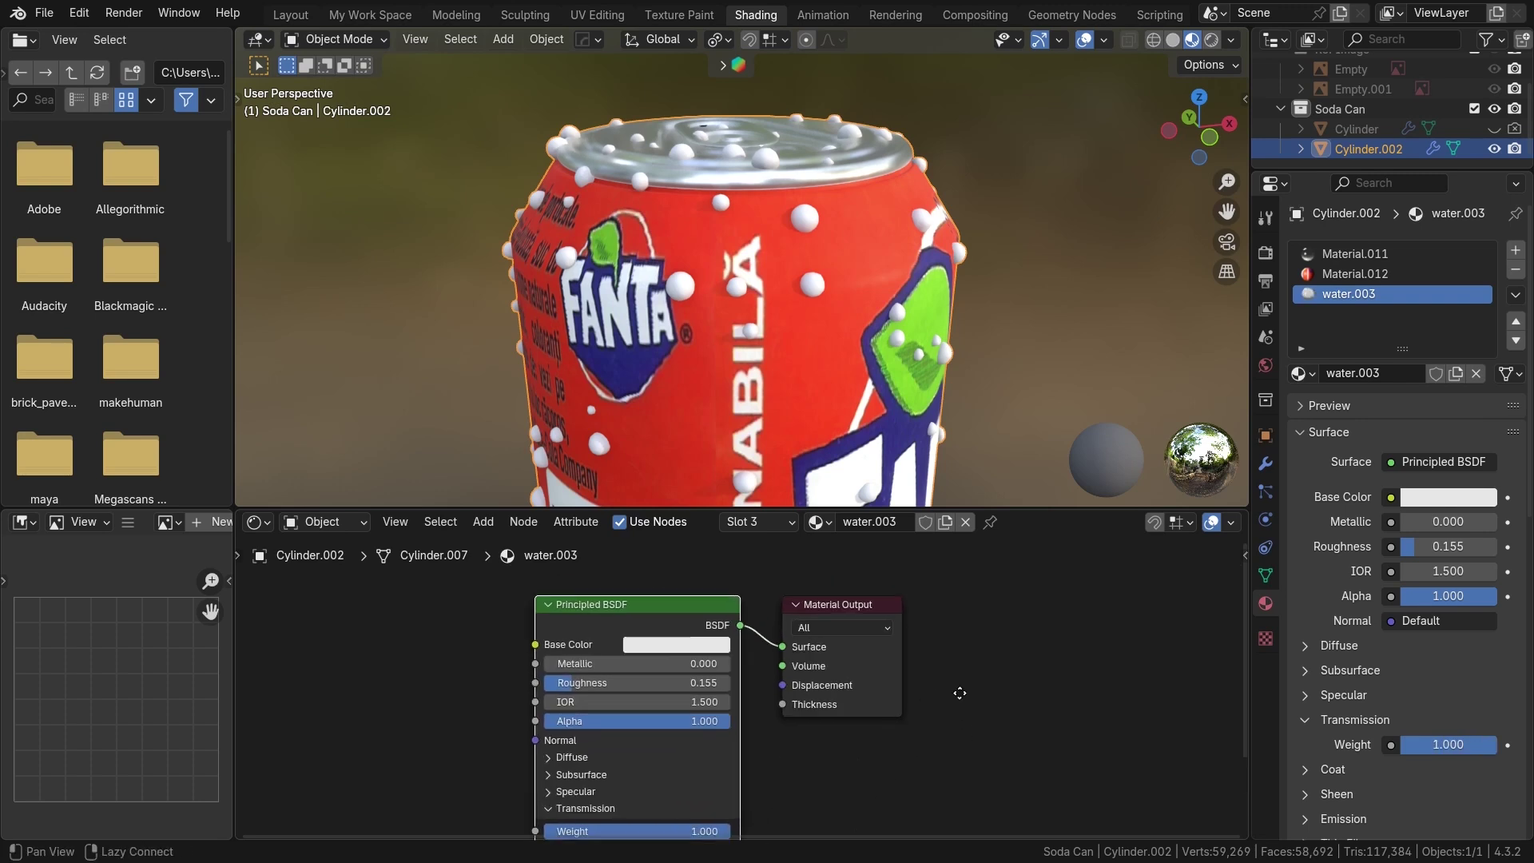
middle_click_drag(959, 693, 988, 689)
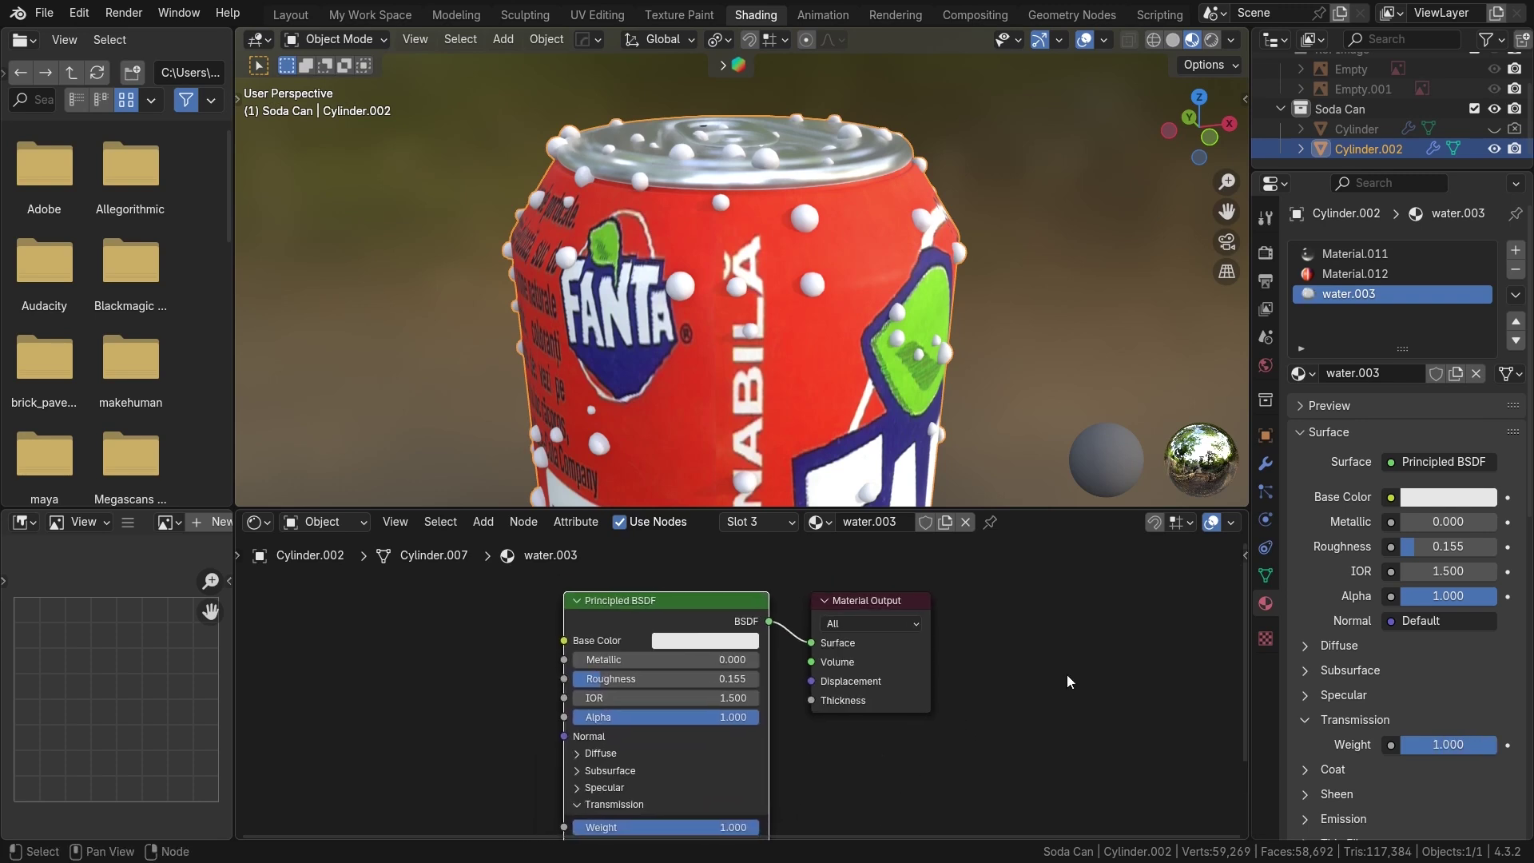
Back in the Geometry Nodes workspace, assign the water.003 material to the Set Material node
left_click(1266, 465)
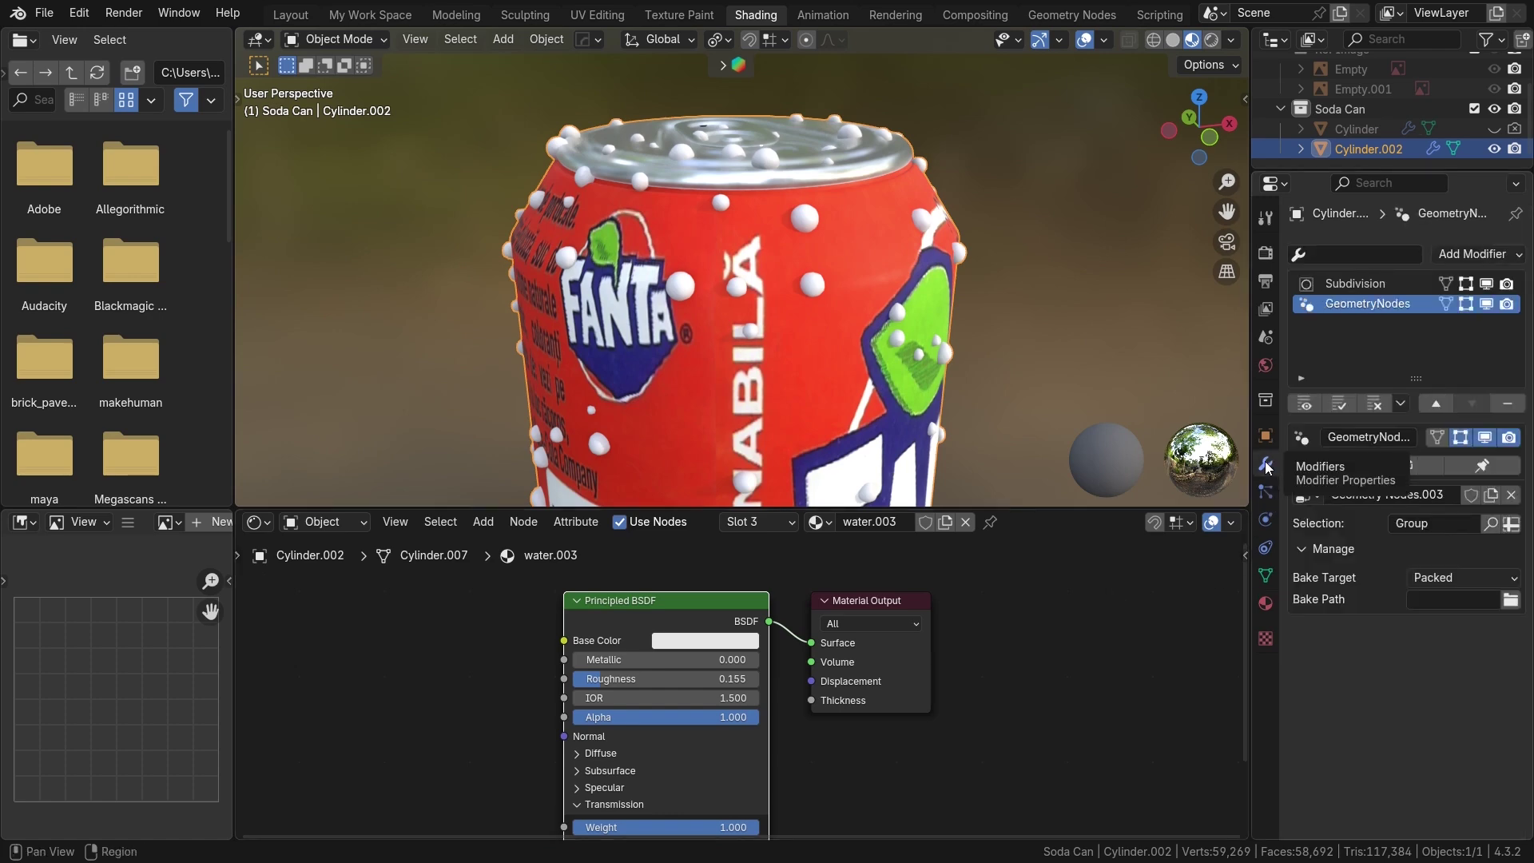
left_click(1071, 14)
middle_click_drag(868, 669, 822, 637)
scroll(853, 610, "up", 3)
left_click(819, 626)
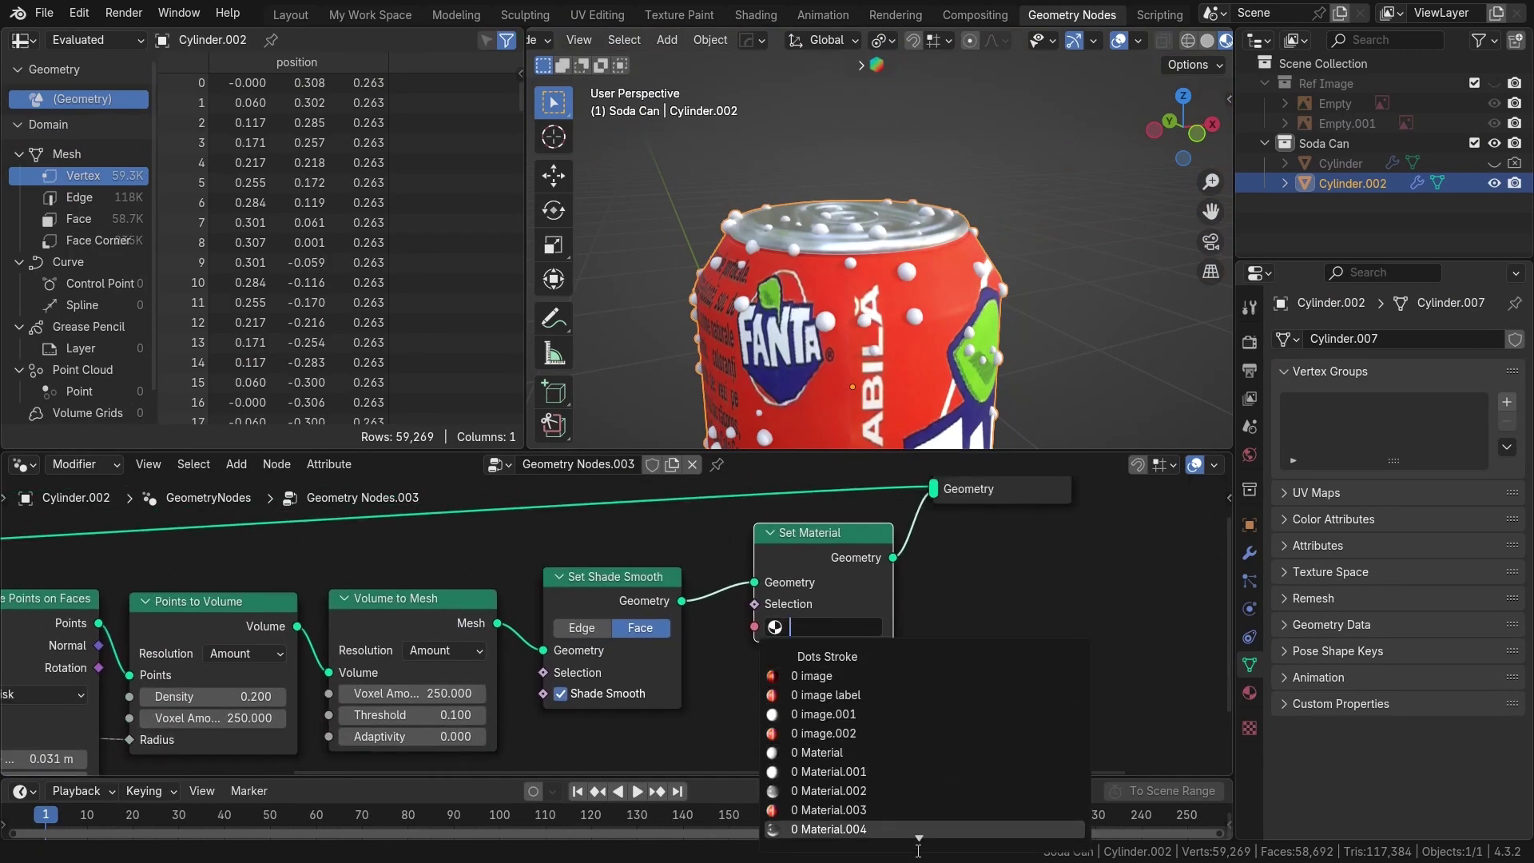
scroll(920, 843, "down", 12)
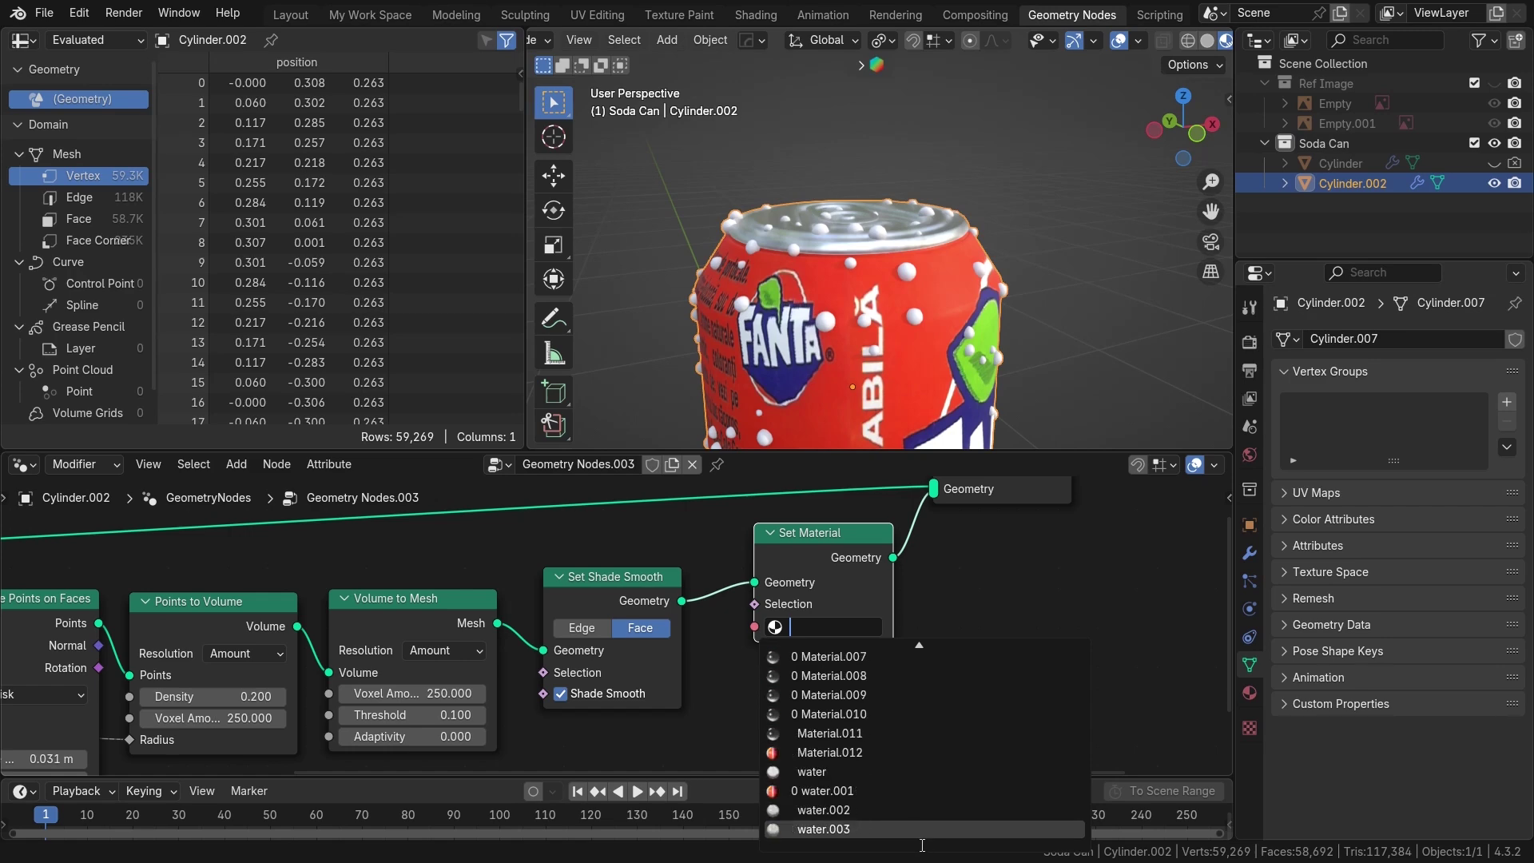
left_click(867, 837)
Examine the droplets with their new material around the can, continuing in the larger viewport of My Work Space
middle_click_drag(867, 376, 879, 210)
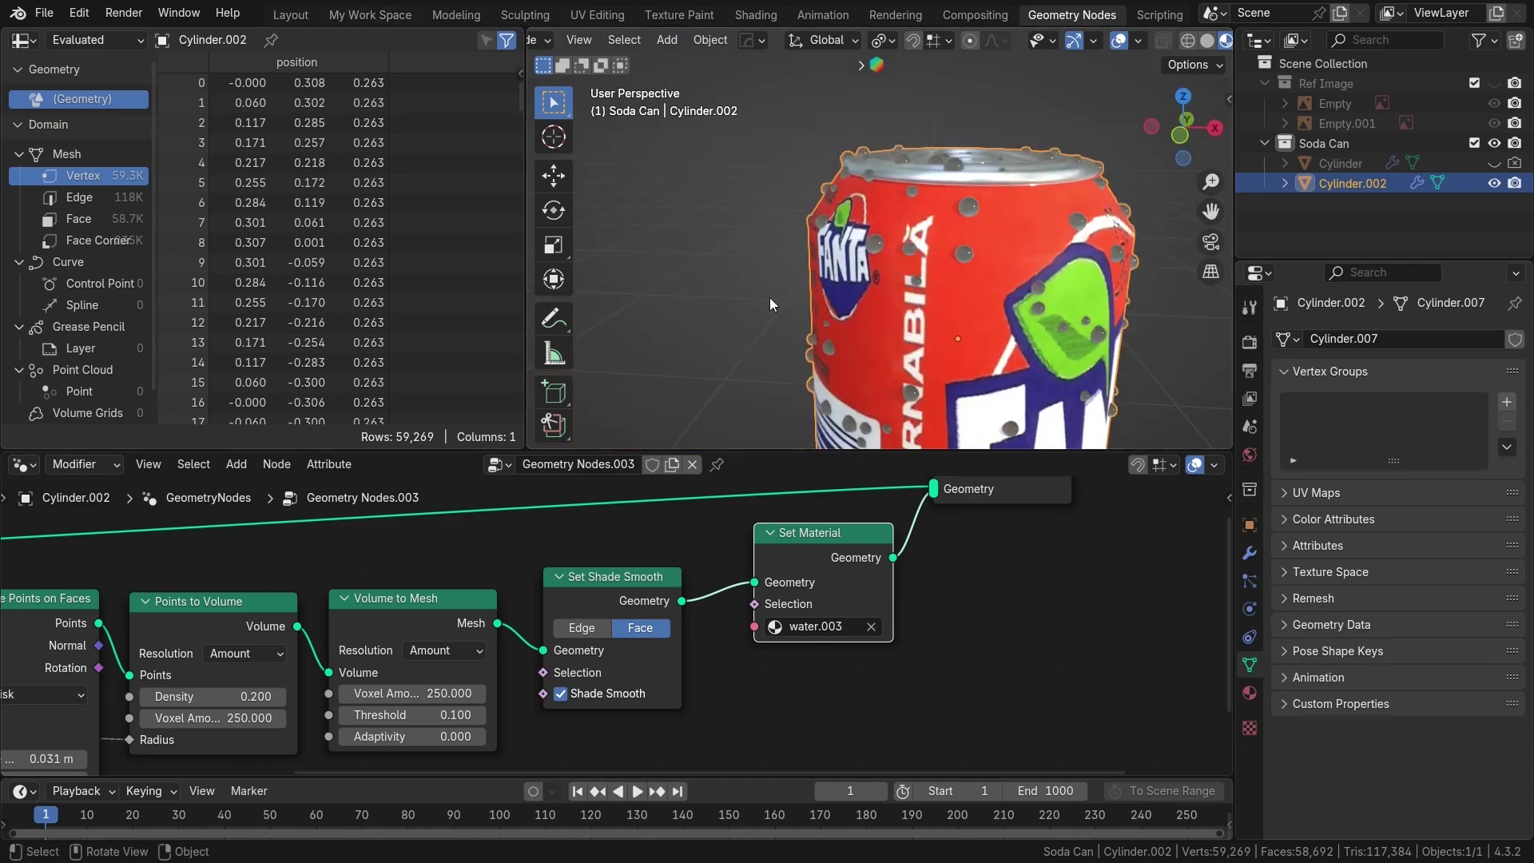
left_click(410, 21)
scroll(1079, 472, "down", 2)
middle_click_drag(1095, 479, 1079, 404, "alt+shift")
middle_click_drag(1078, 404, 868, 424)
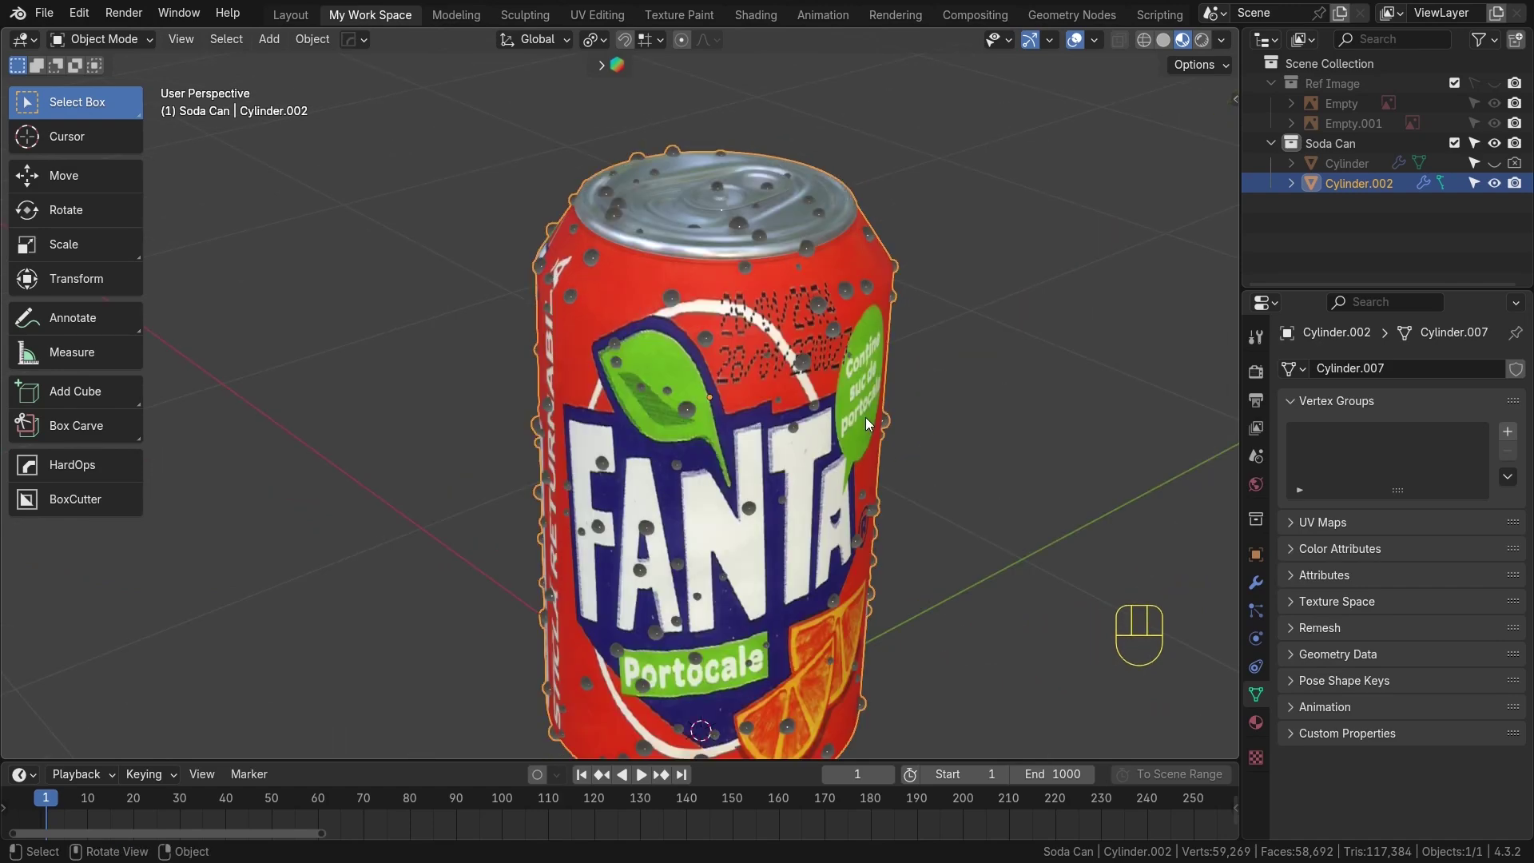